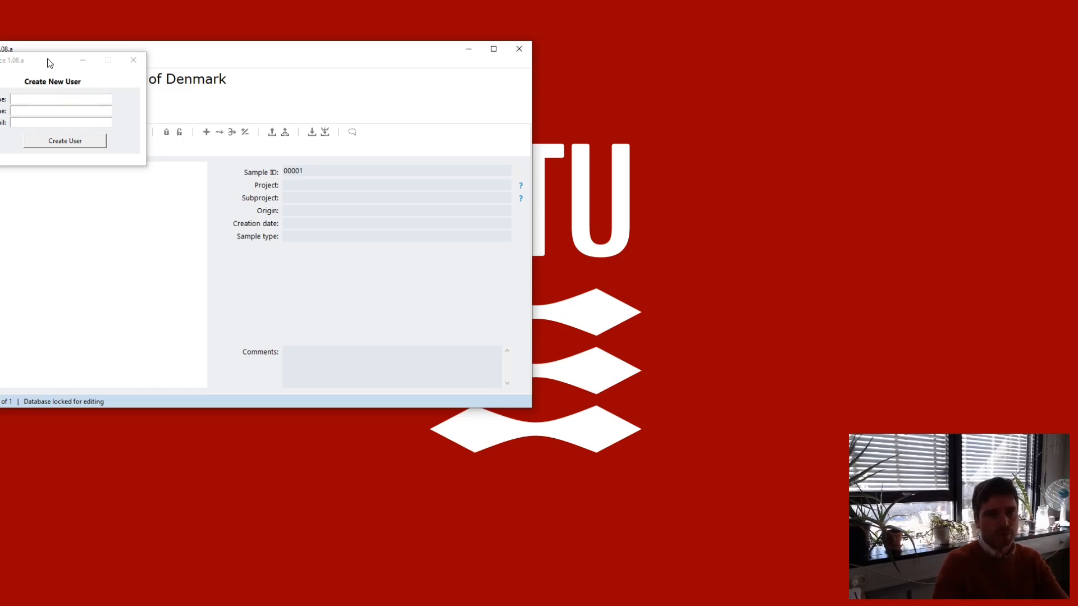
# Step: Create a new user with the person's first name, last name and e-mail, and acknowledge the database PIN notice
pyautogui.moveTo(229, 53); pyautogui.dragTo(338, 67)
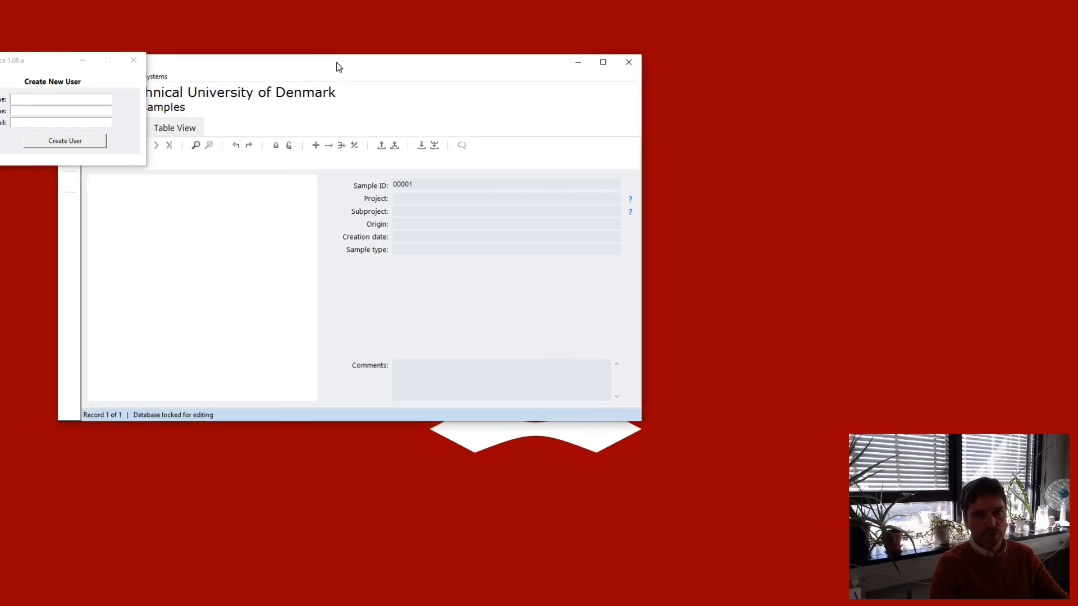
pyautogui.moveTo(32, 62); pyautogui.dragTo(259, 120)
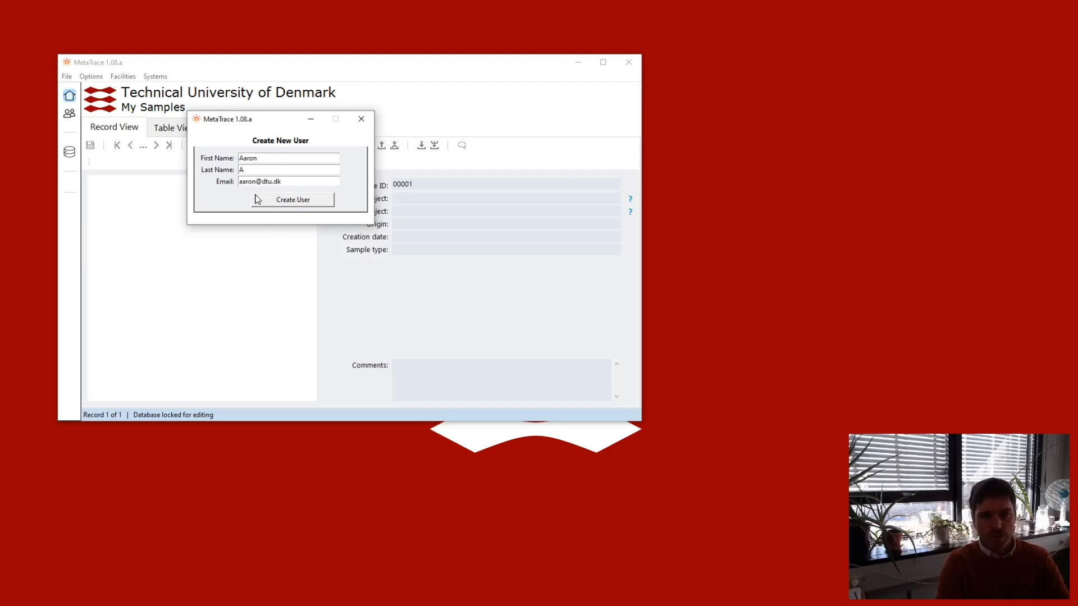
pyautogui.click(283, 203)
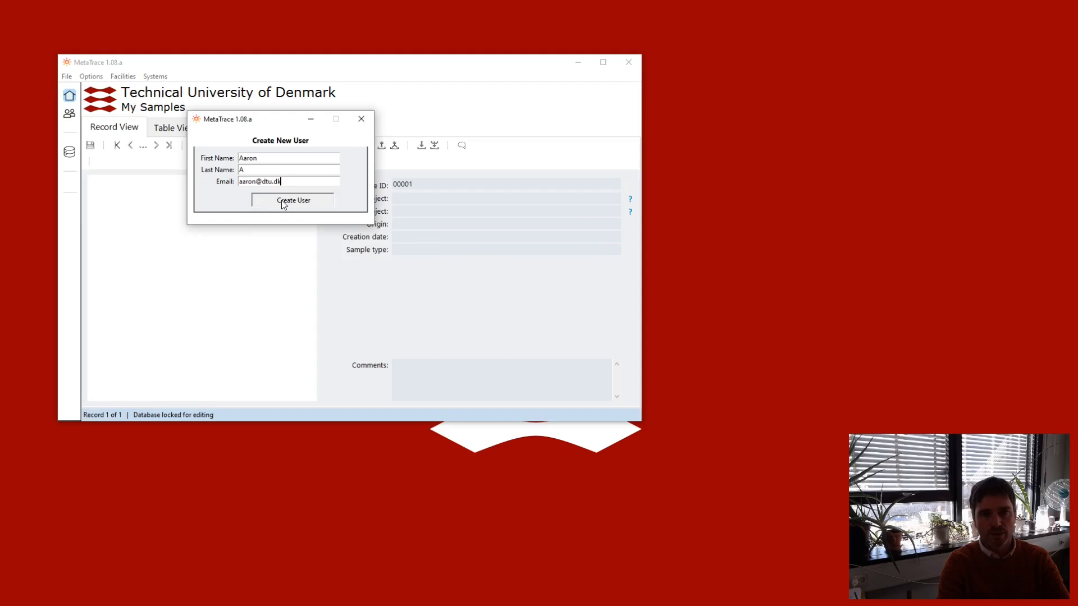
pyautogui.moveTo(464, 242); pyautogui.dragTo(284, 263)
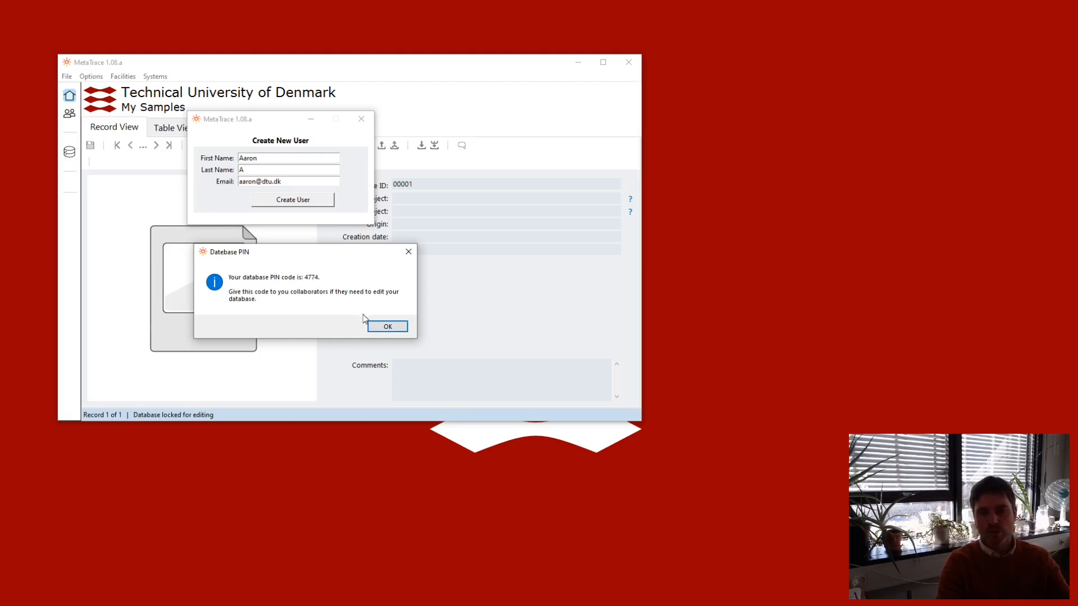
pyautogui.click(388, 329)
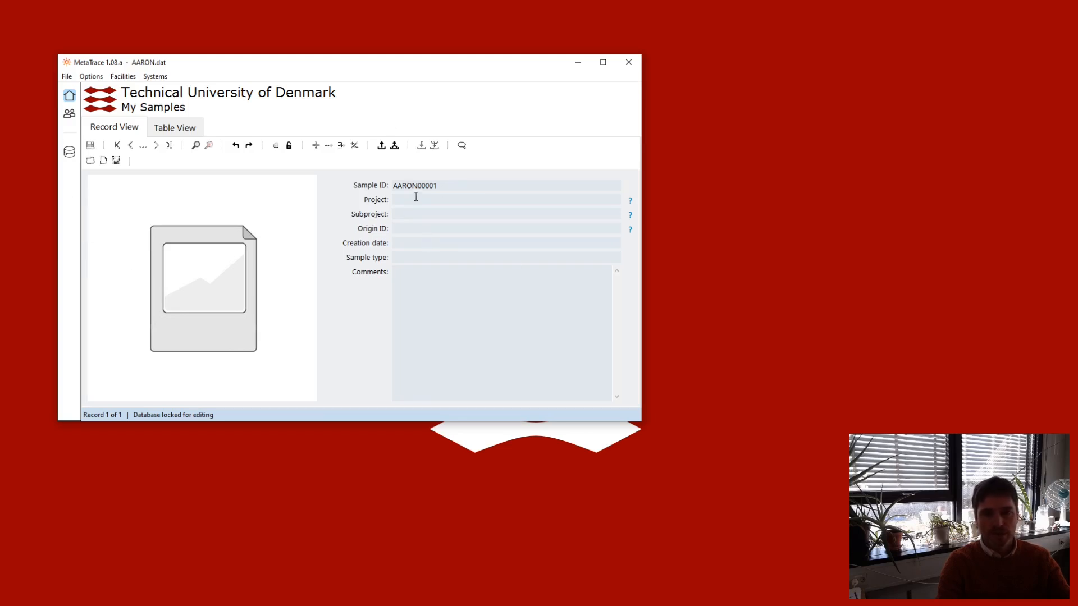
pyautogui.moveTo(418, 185); pyautogui.dragTo(388, 185)
pyautogui.click(440, 185)
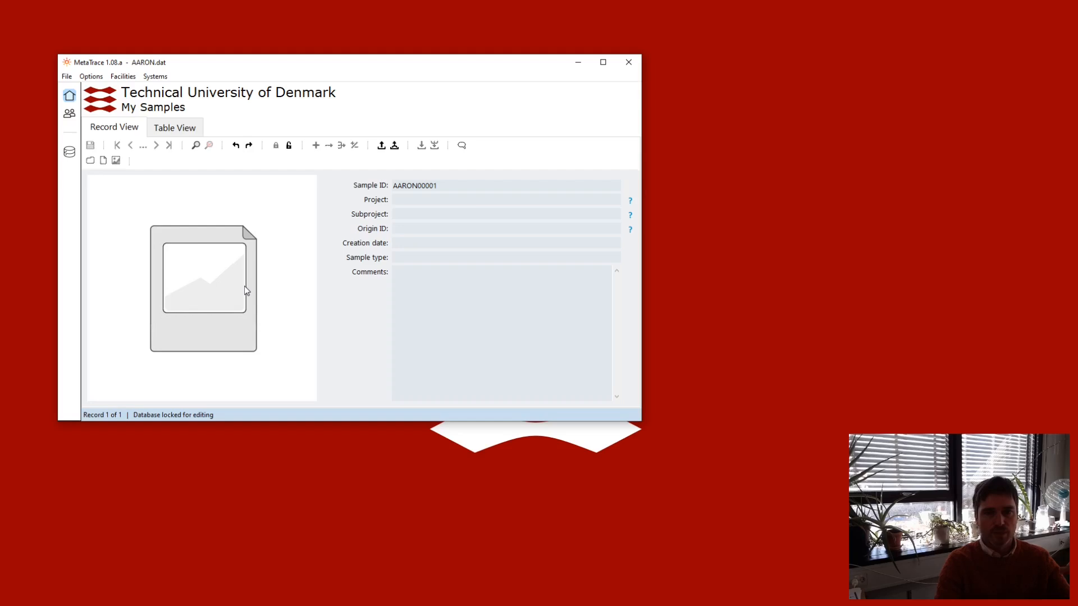
# Step: Add the CeMiSt project to the user's own projects and save the changes
pyautogui.click(91, 76)
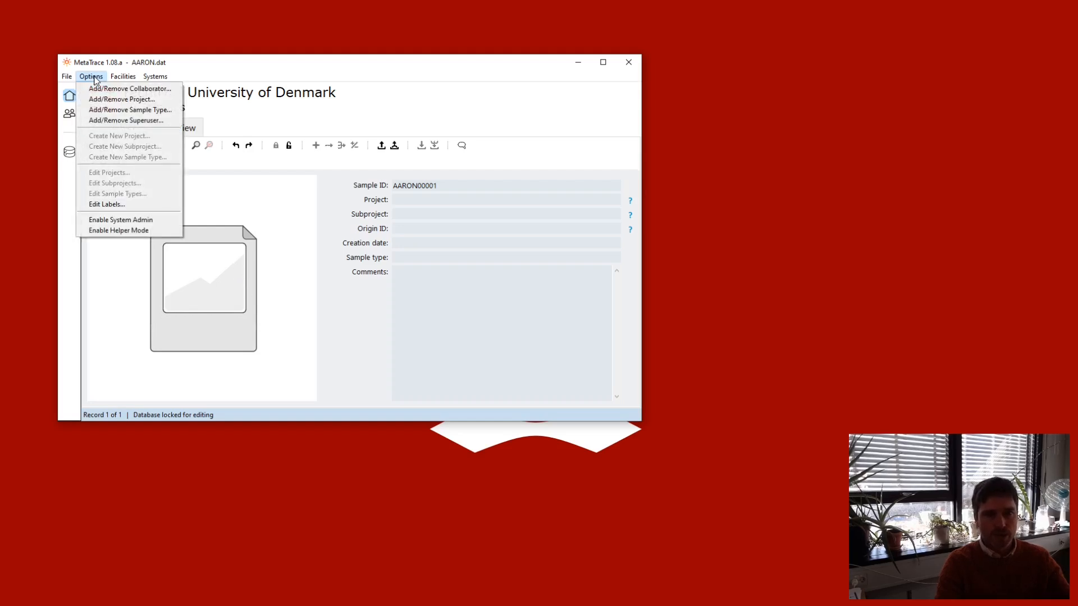
pyautogui.moveTo(123, 77)
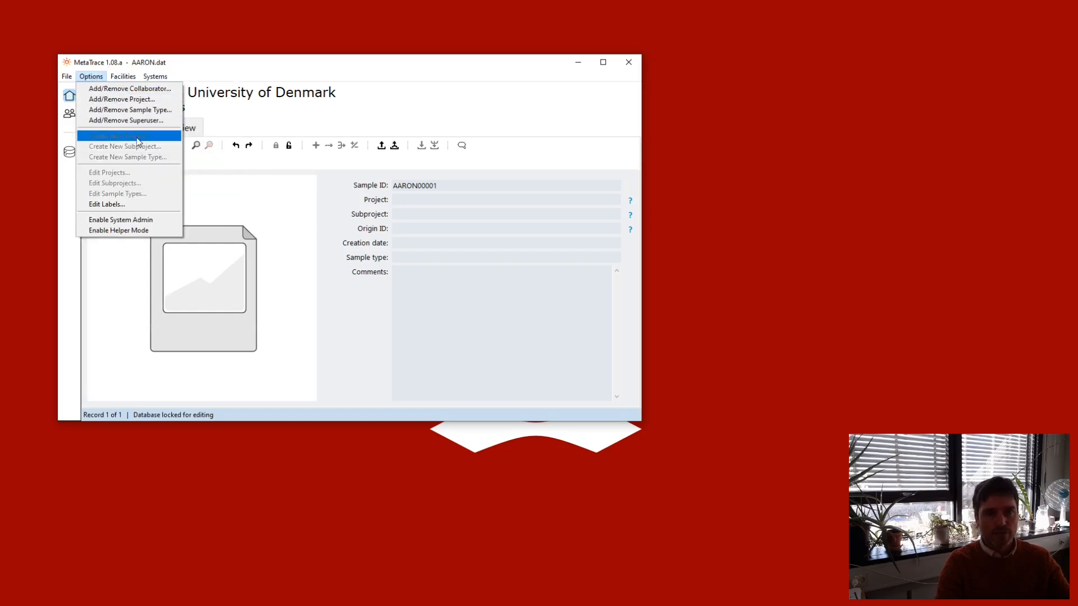
pyautogui.click(141, 102)
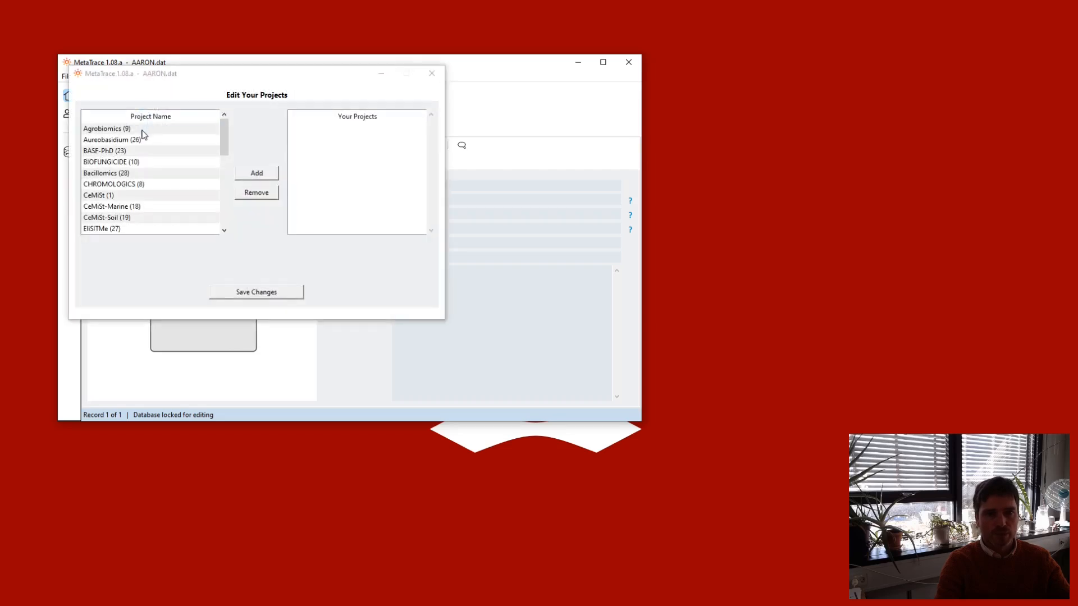
pyautogui.click(150, 196)
pyautogui.click(251, 173)
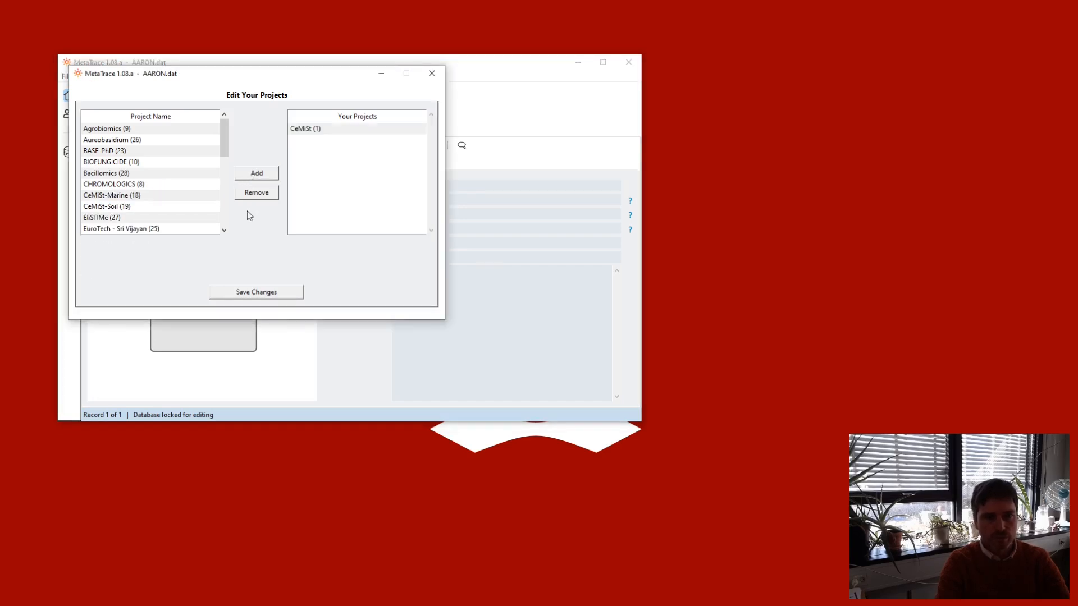
pyautogui.click(256, 292)
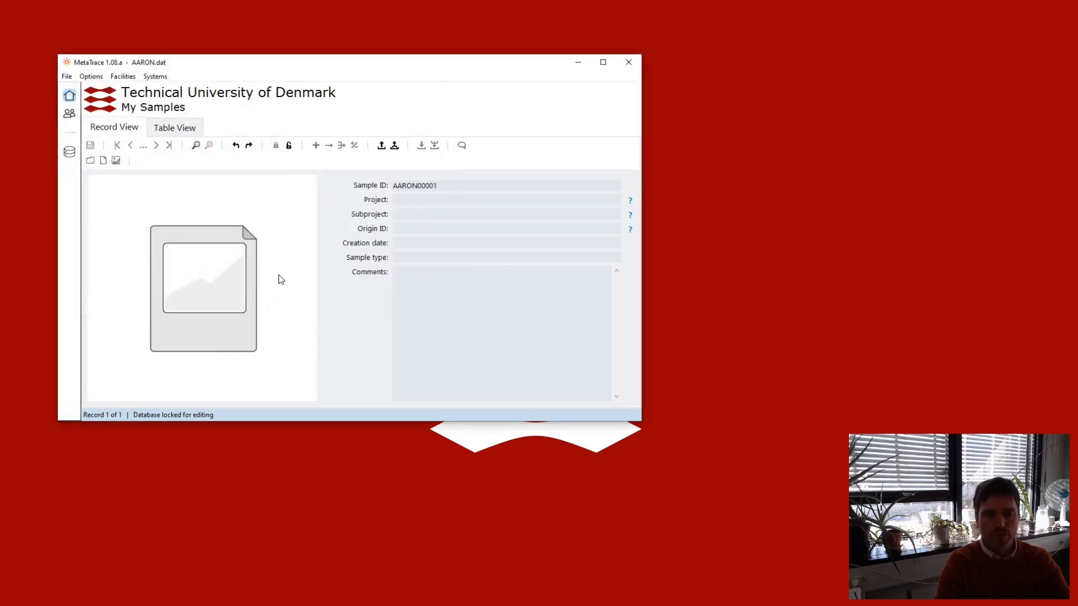
# Step: Add Analytical Extract and Well Plate to the user's sample types and save the changes
pyautogui.click(91, 76)
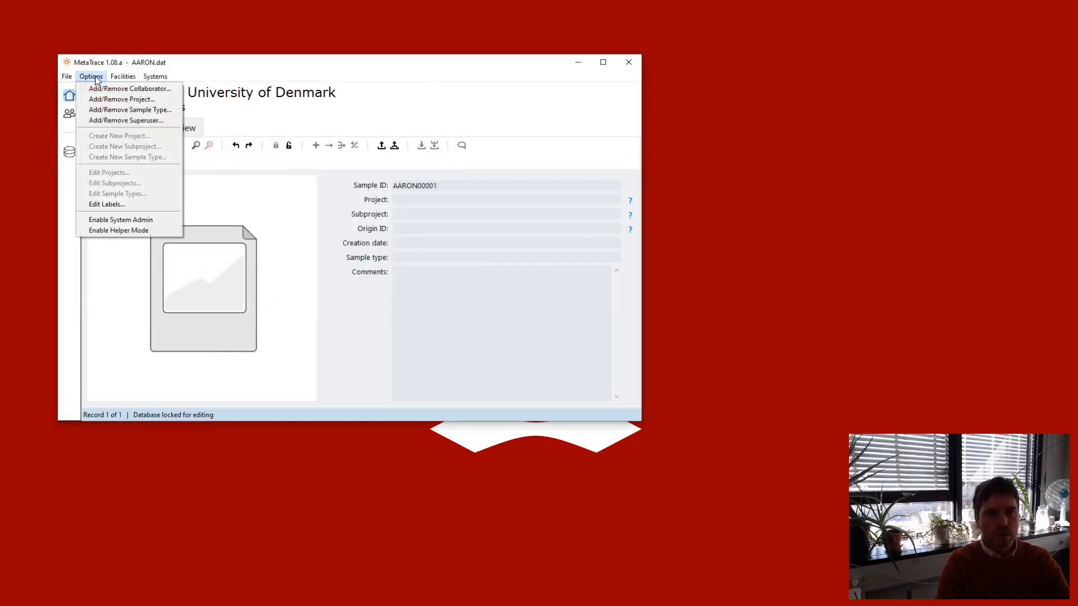
pyautogui.click(119, 110)
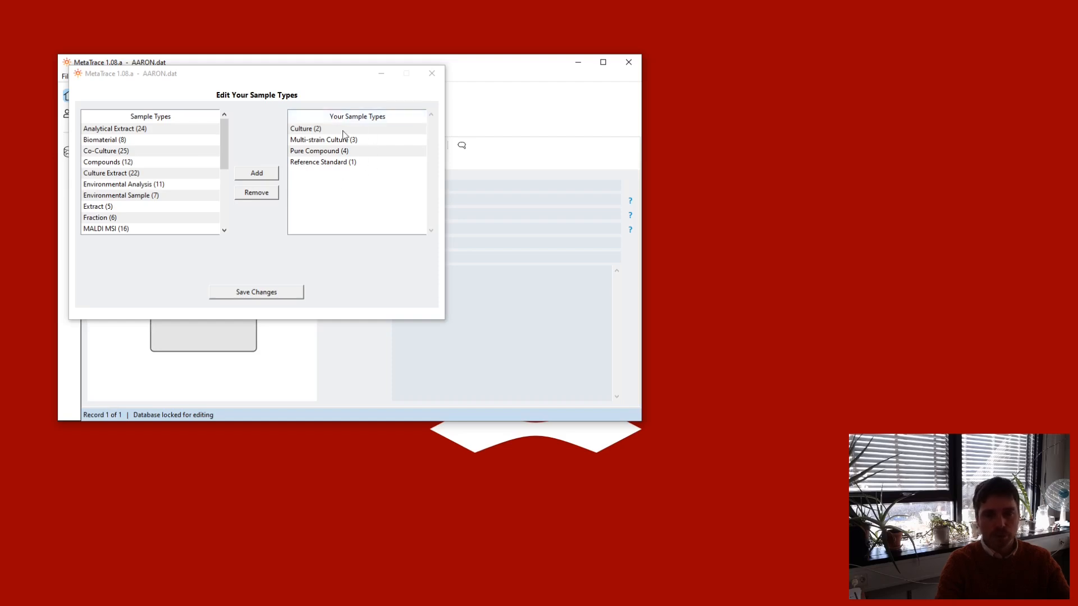
pyautogui.click(224, 140)
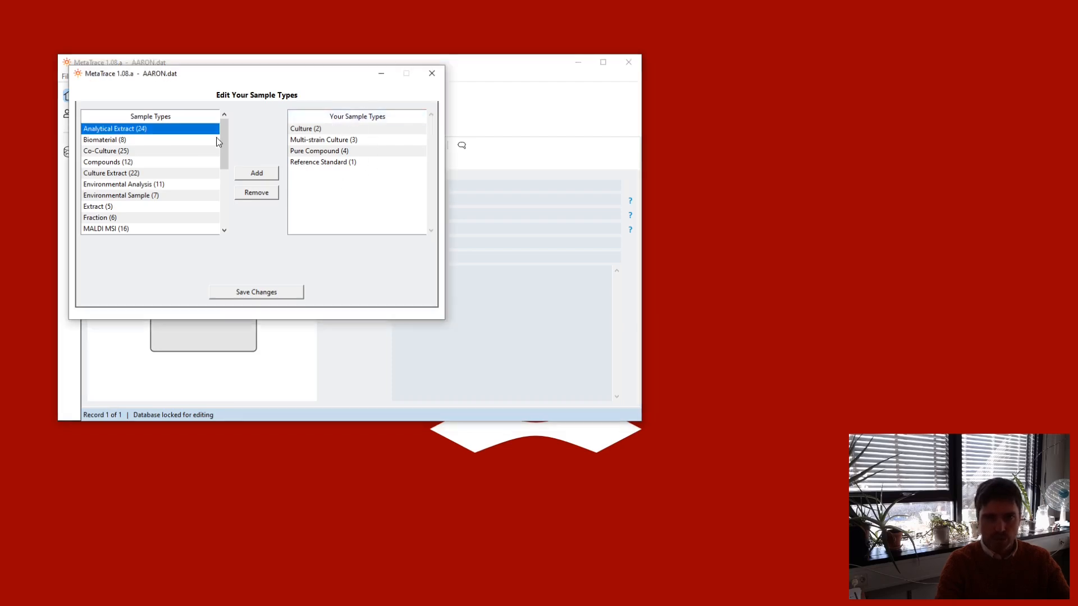
pyautogui.moveTo(222, 158)
pyautogui.mouseDown()
pyautogui.moveTo(225, 220)
pyautogui.moveTo(219, 137)
pyautogui.moveTo(219, 215)
pyautogui.moveTo(208, 145)
pyautogui.mouseUp()
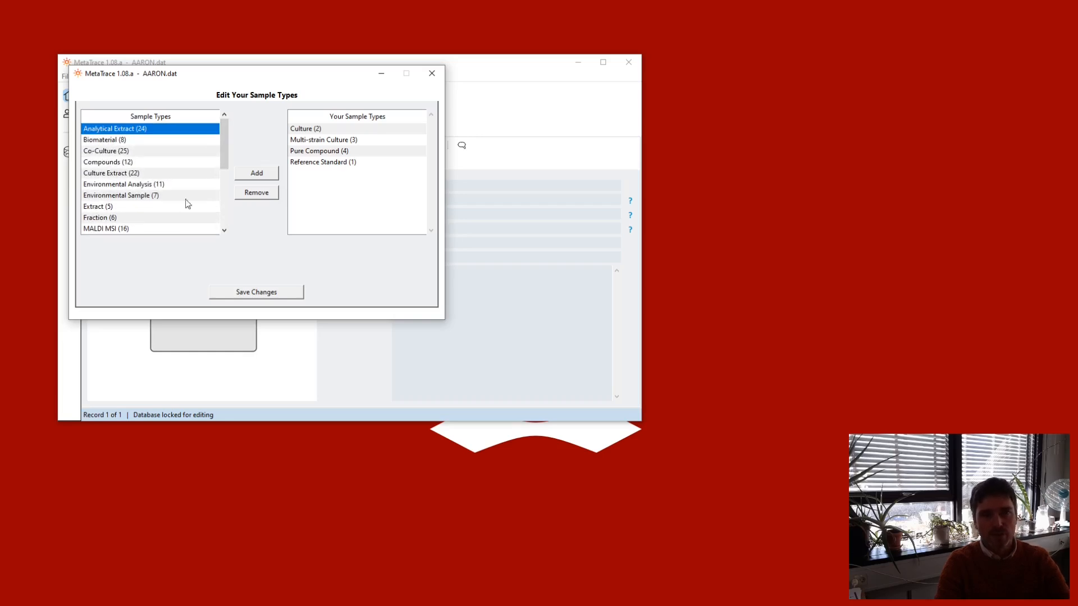
pyautogui.click(256, 173)
pyautogui.moveTo(224, 130); pyautogui.dragTo(223, 183)
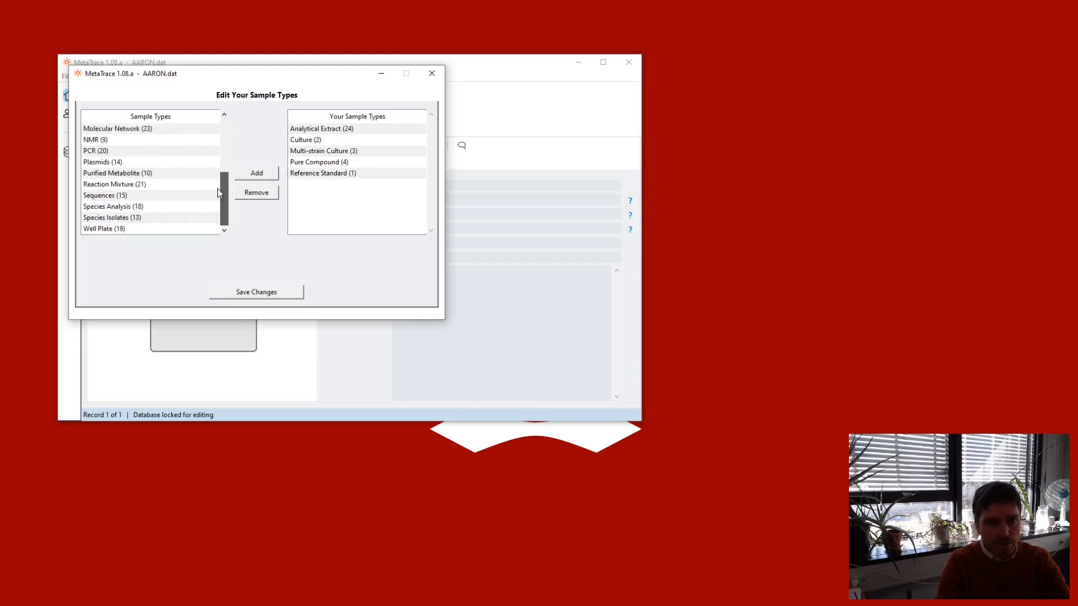
pyautogui.click(169, 230)
pyautogui.click(252, 177)
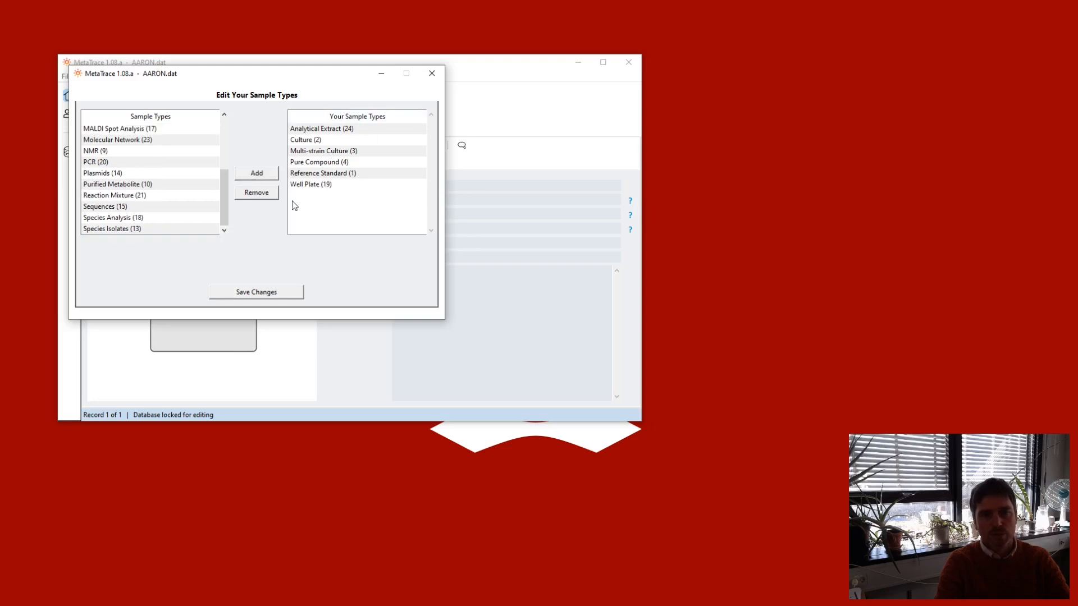
pyautogui.click(273, 292)
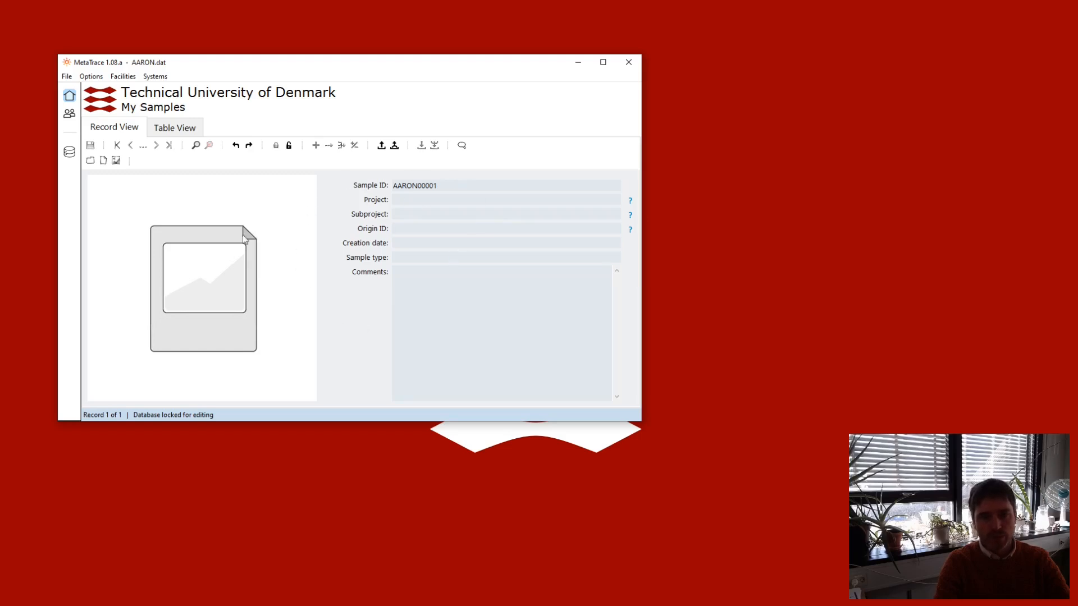
# Step: Unlock the database for editing and assign the first sample to project CeMiSt, subproject Marine
pyautogui.click(289, 146)
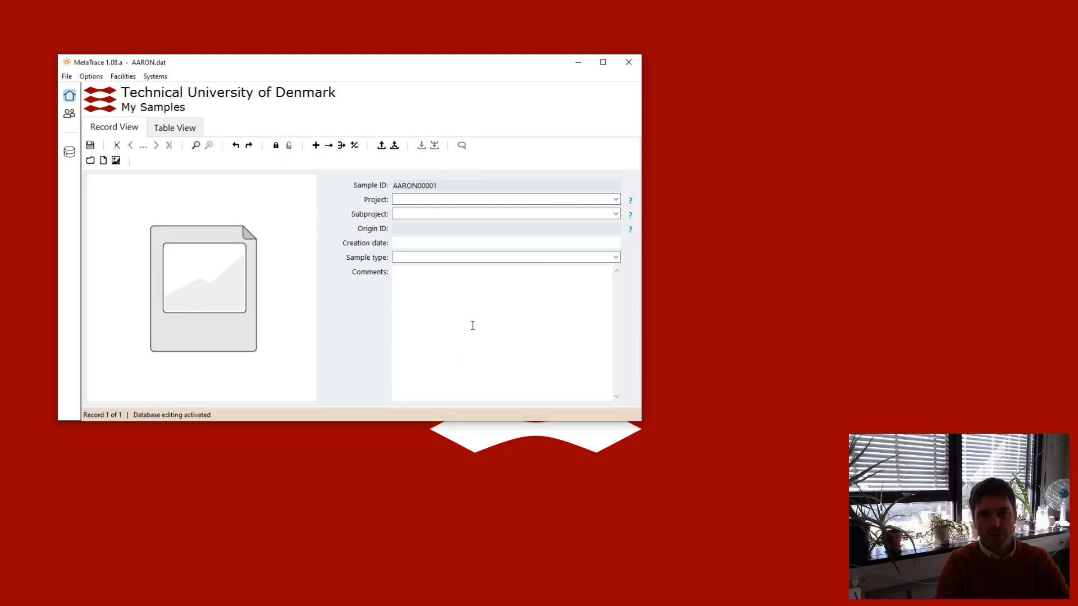
pyautogui.click(615, 200)
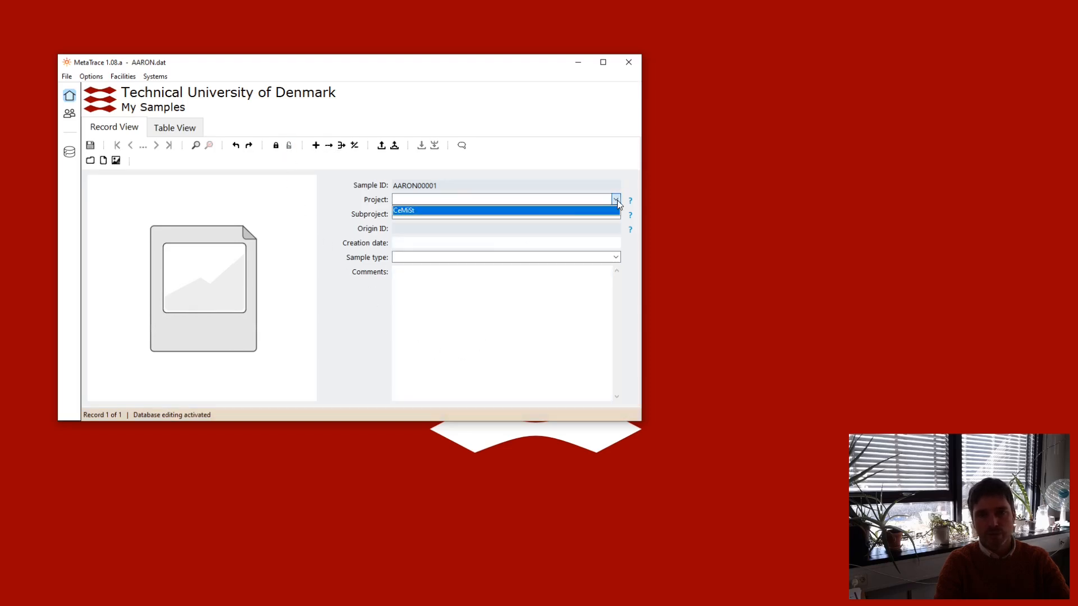
pyautogui.click(469, 211)
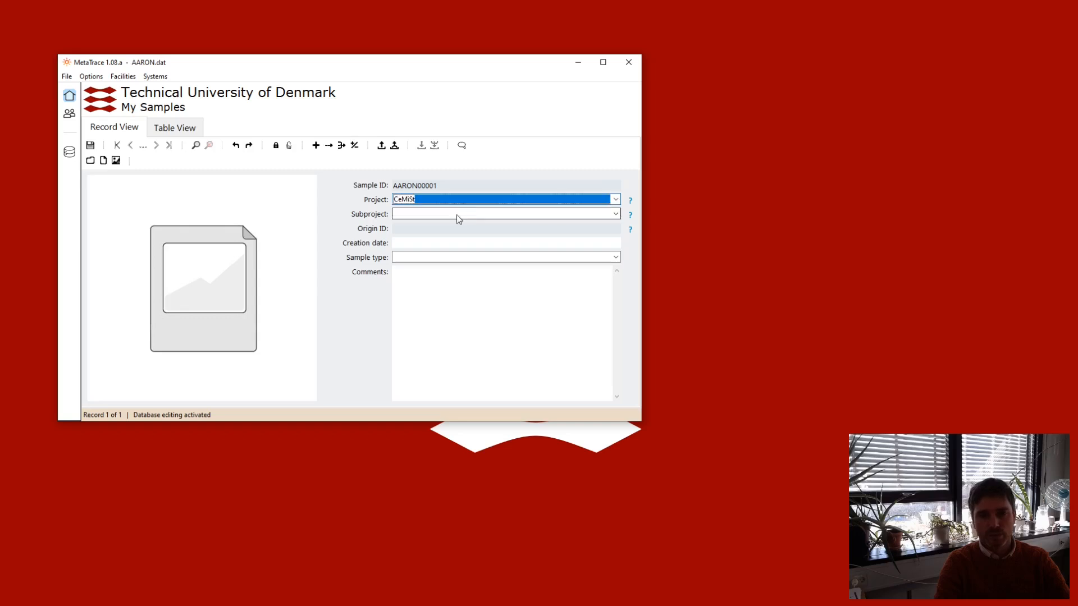
pyautogui.click(615, 214)
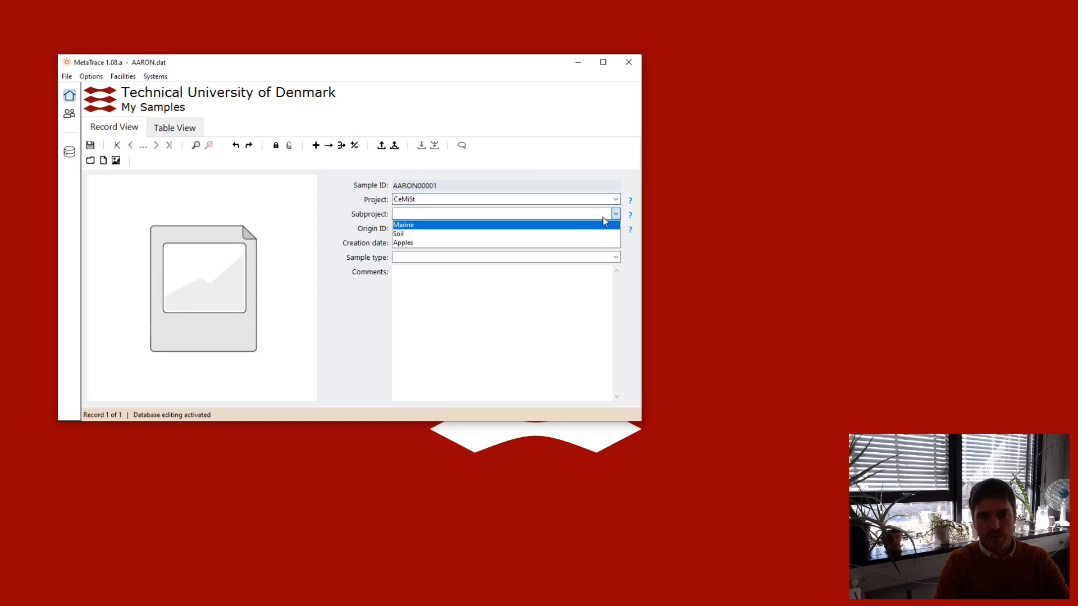
pyautogui.click(415, 225)
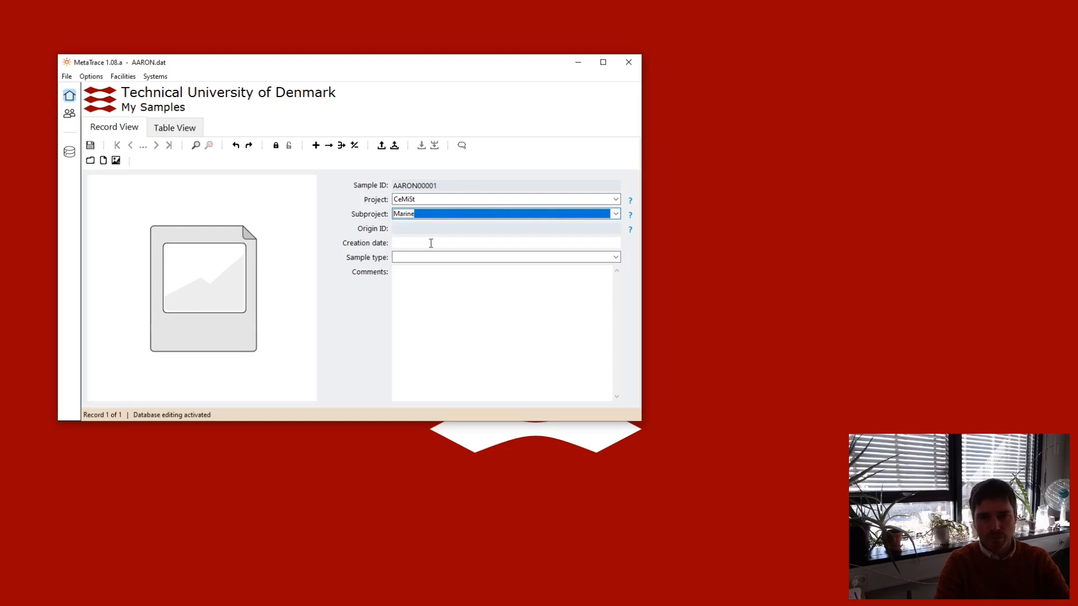
# Step: Set the sample's creation date to 6/3/2025 and its sample type to Culture
pyautogui.click(430, 243)
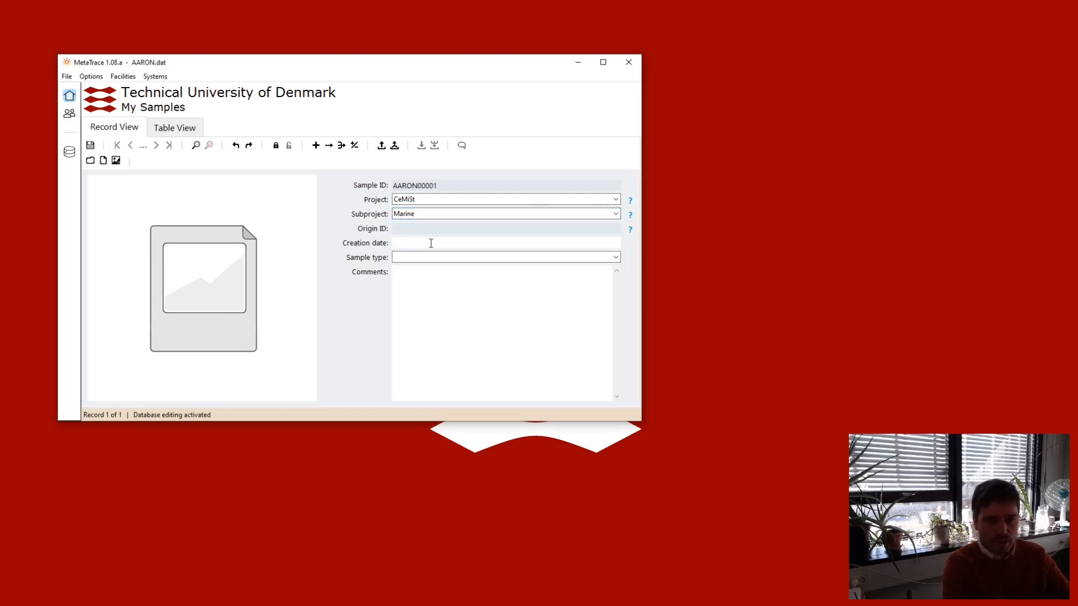
pyautogui.write('6/3/2')
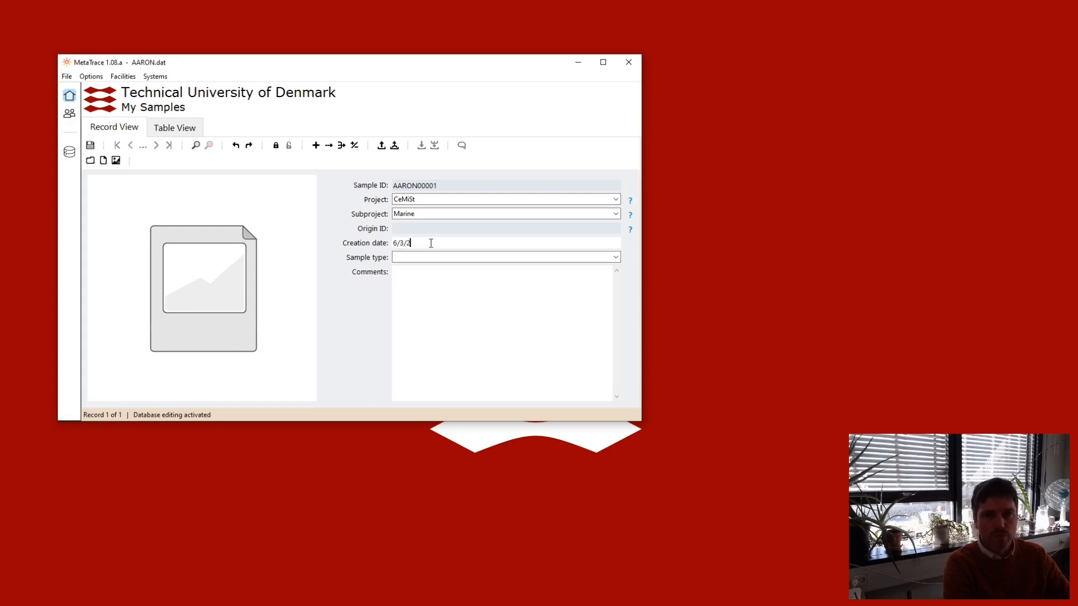
pyautogui.click(616, 258)
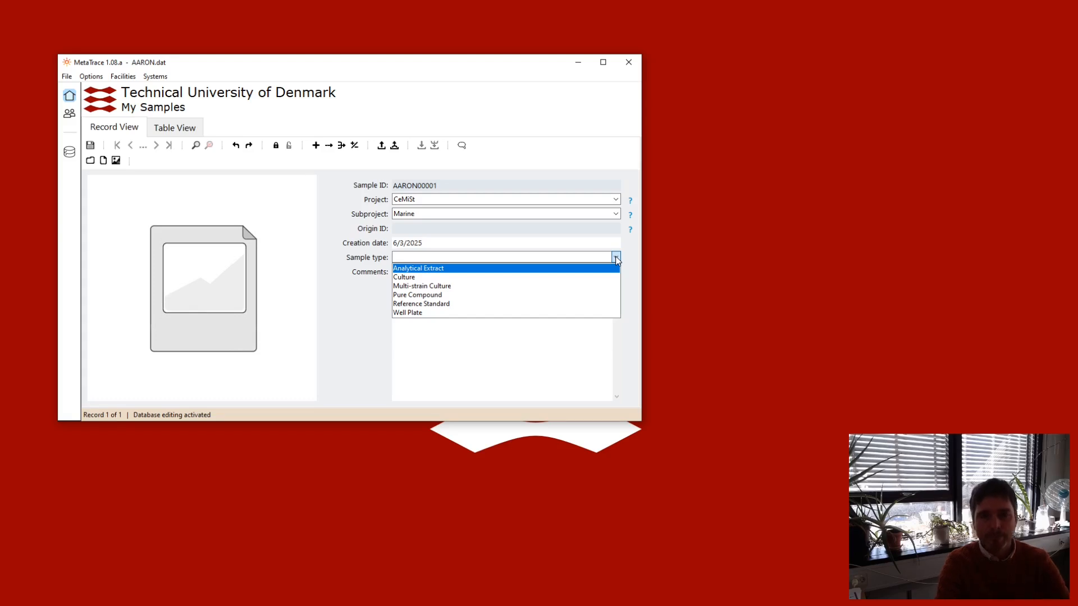
pyautogui.click(459, 281)
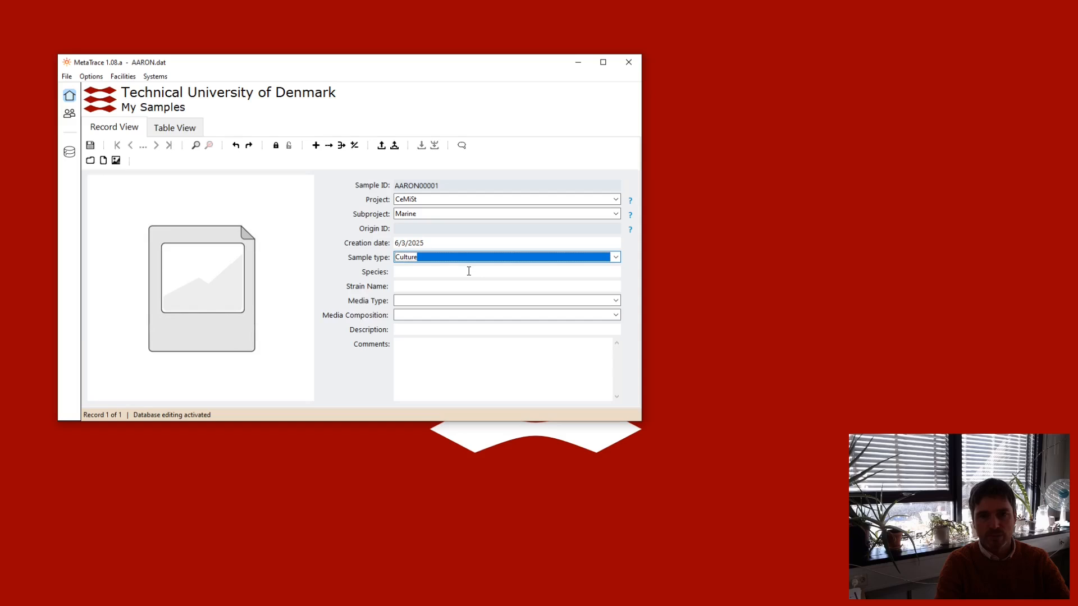
# Step: Examine the record fields of different sample types by switching among Culture, Multi-strain Culture, Pure Compound and Well Plate
pyautogui.click(396, 273)
pyautogui.click(407, 285)
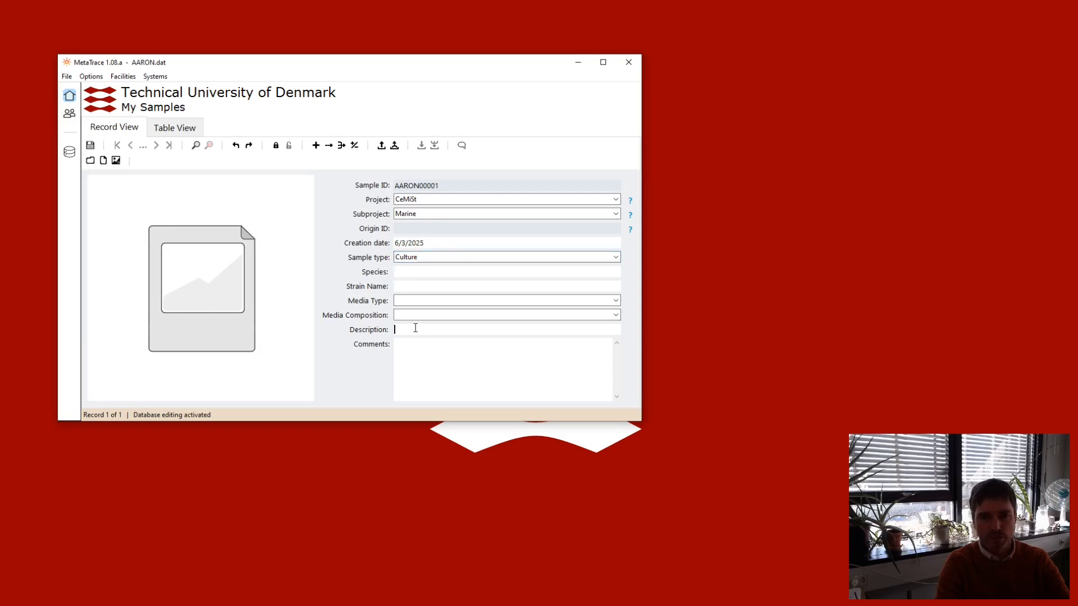
pyautogui.scroll(-1, 425, 259)
pyautogui.scroll(-4, 425, 260)
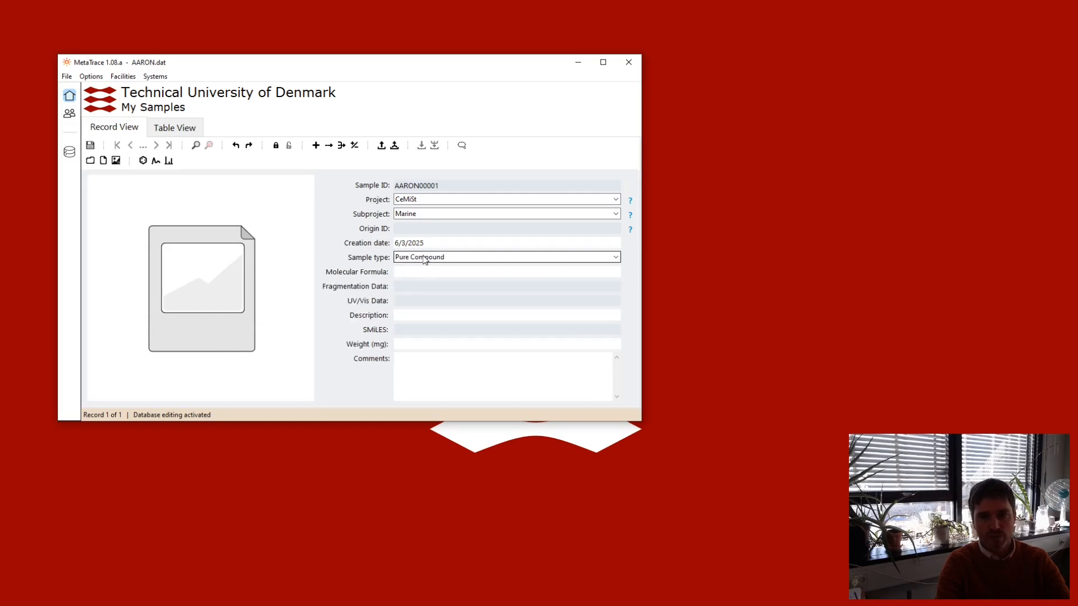
pyautogui.scroll(3, 425, 259)
pyautogui.scroll(-1, 425, 259)
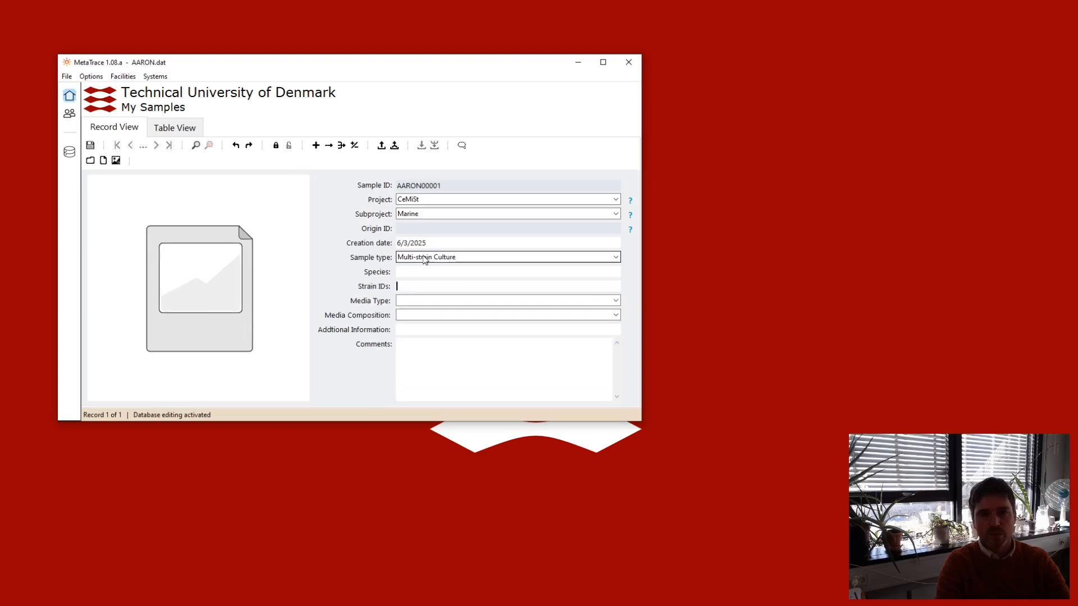
pyautogui.scroll(-2, 425, 259)
pyautogui.scroll(4, 424, 259)
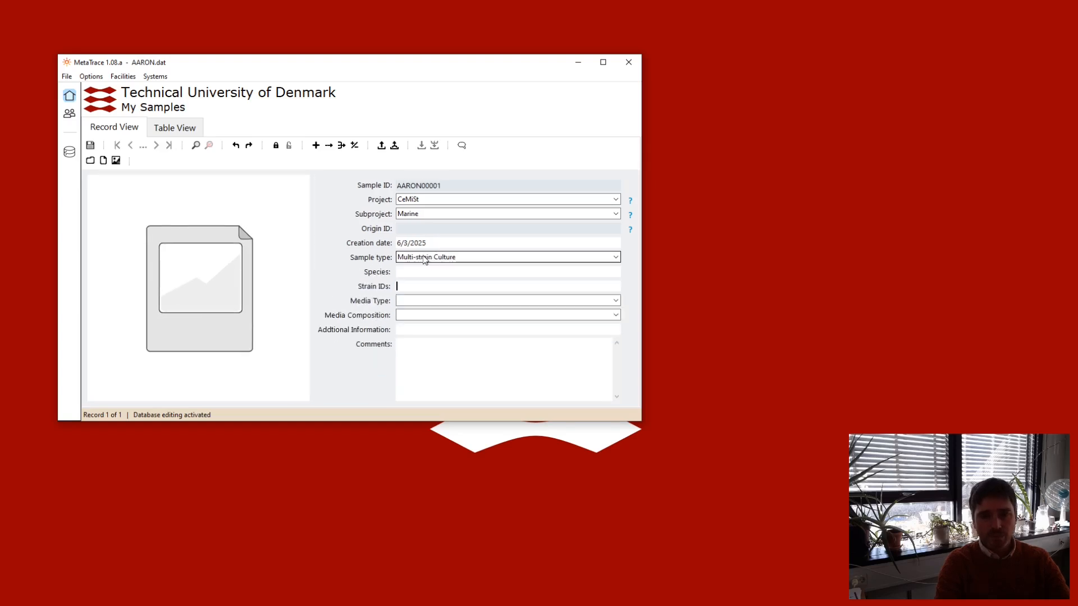
pyautogui.scroll(-1, 425, 259)
pyautogui.scroll(-3, 424, 259)
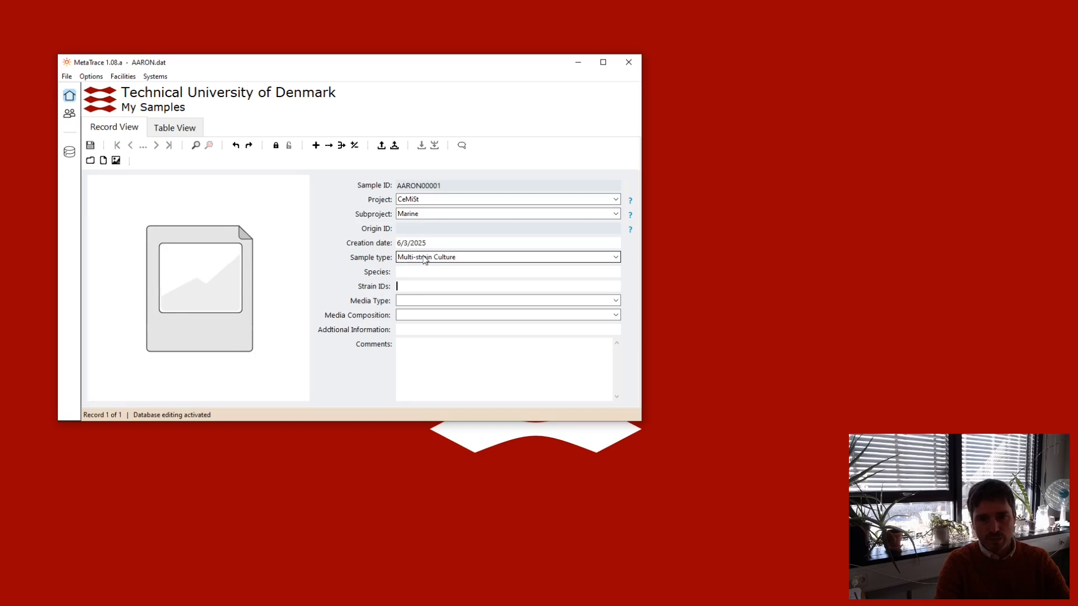
pyautogui.scroll(2, 425, 259)
pyautogui.scroll(1, 424, 260)
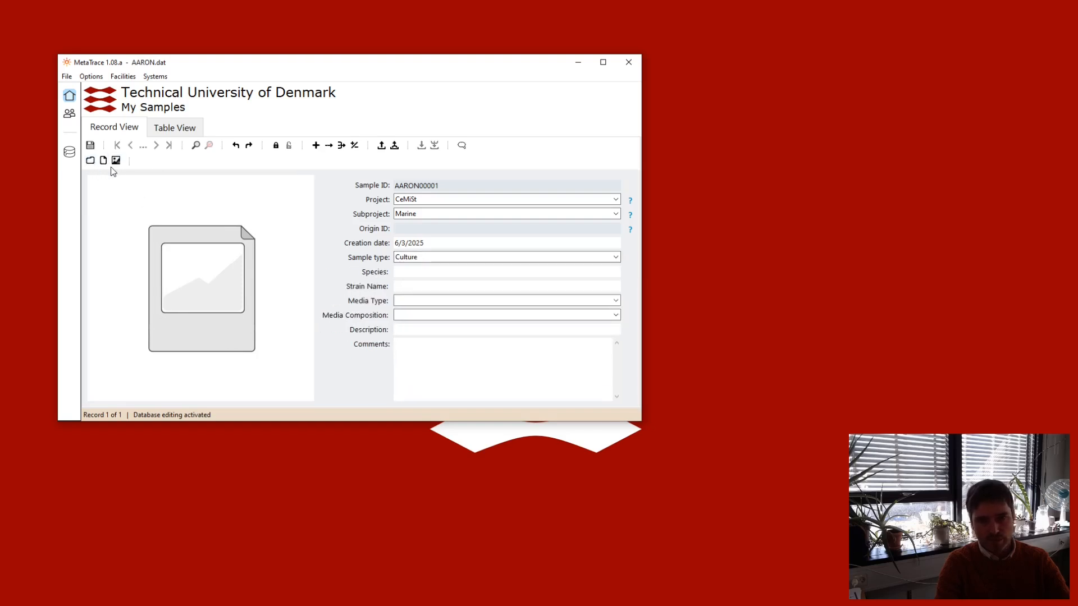
pyautogui.scroll(-2, 418, 260)
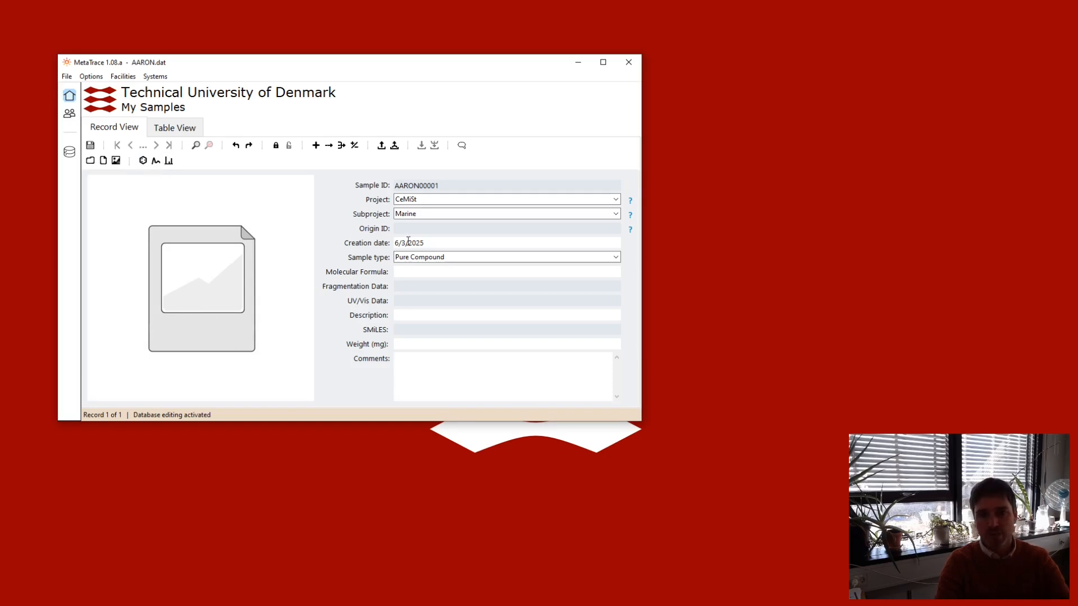
pyautogui.scroll(-2, 422, 263)
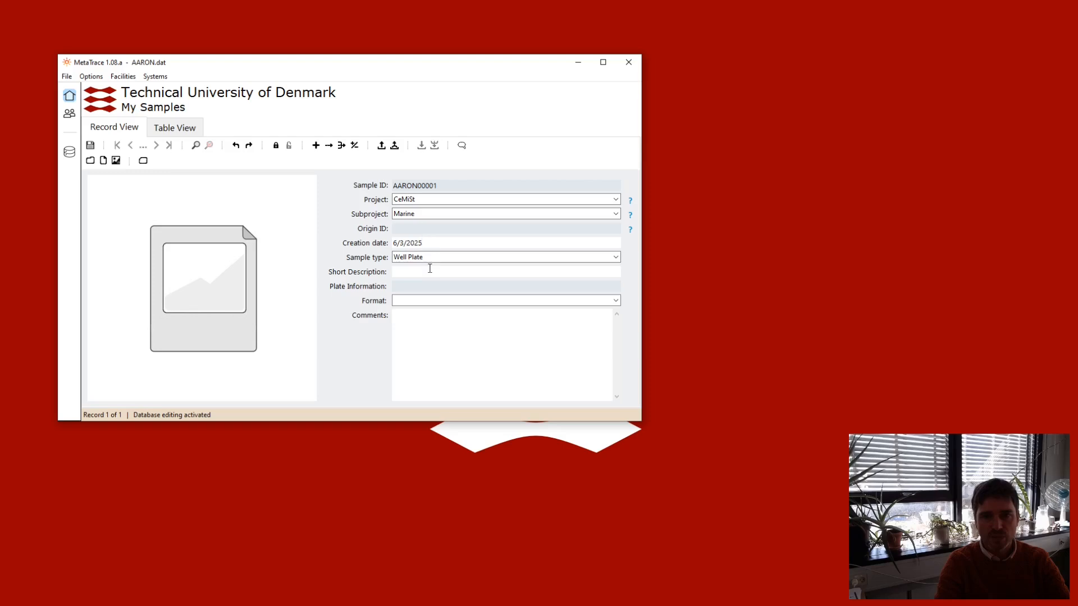
# Step: Return the first sample's type to Culture and set its media type to Agar, leaving the media composition blank
pyautogui.scroll(2, 426, 262)
pyautogui.scroll(1, 426, 262)
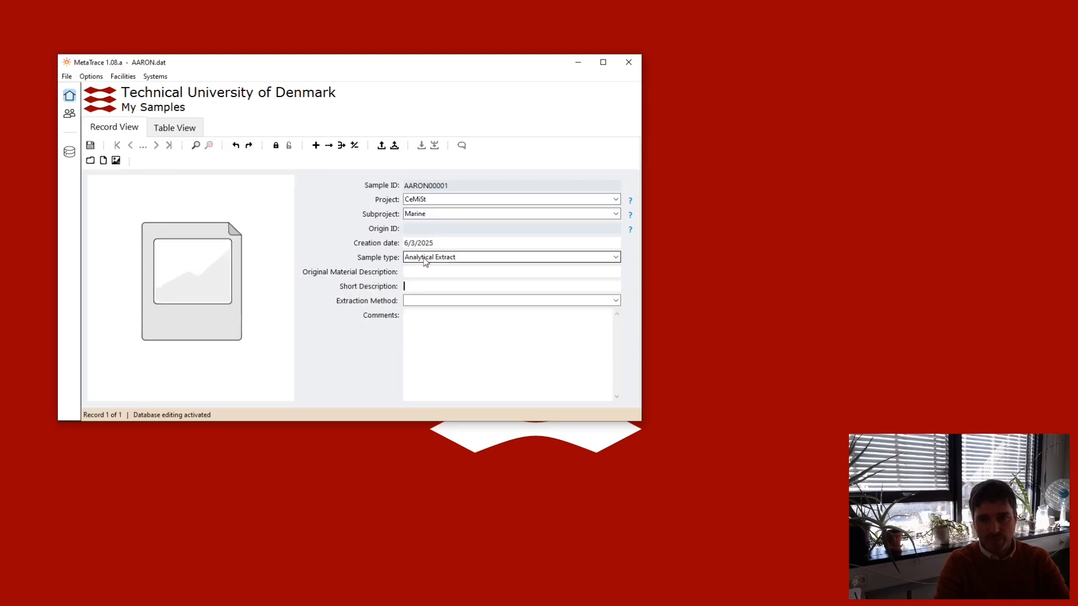
pyautogui.scroll(1, 426, 262)
pyautogui.click(420, 272)
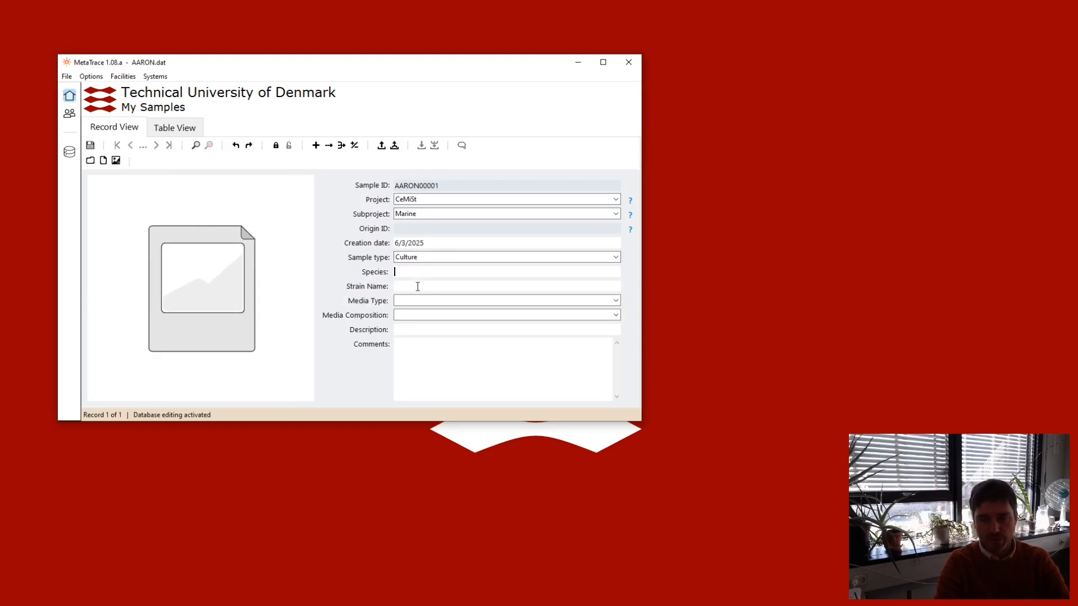
pyautogui.click(433, 303)
pyautogui.click(423, 318)
pyautogui.click(422, 316)
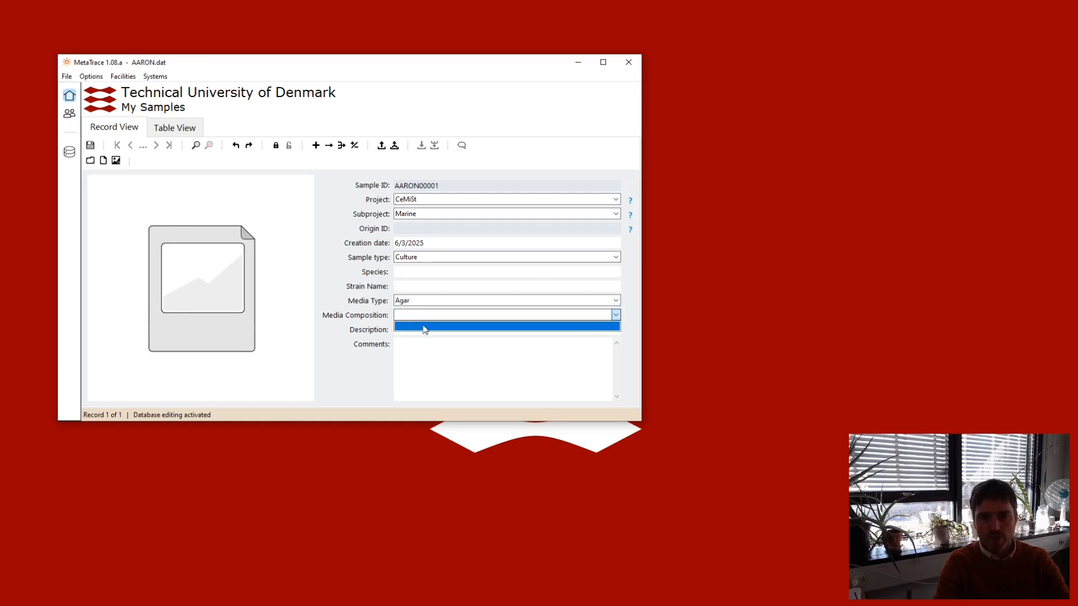
pyautogui.click(427, 324)
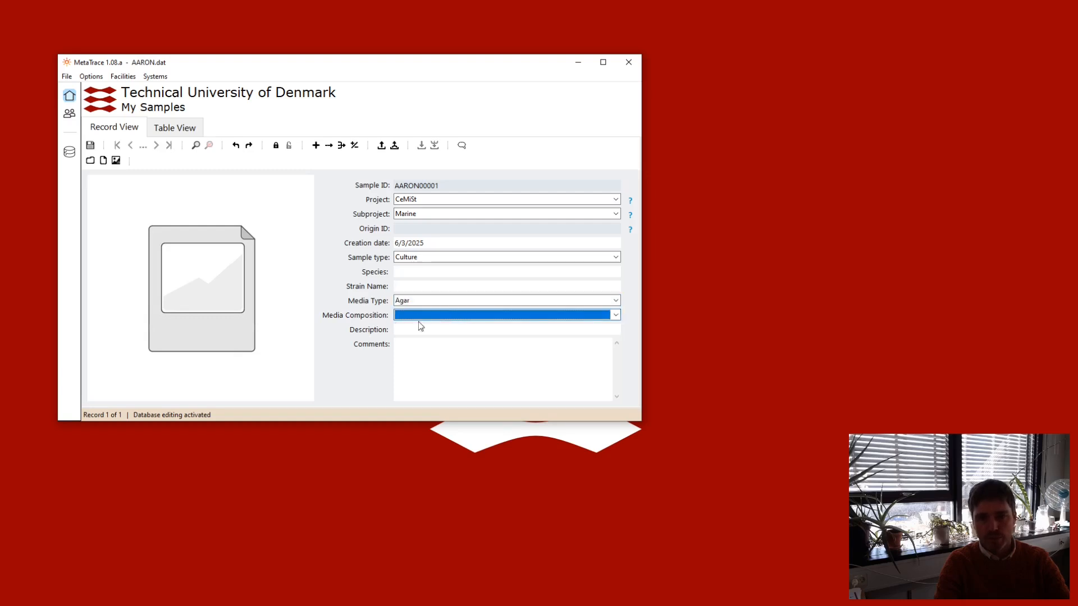
# Step: Enter Species01 as the species and Strain01 as the strain name, and lock the database against editing
pyautogui.click(432, 286)
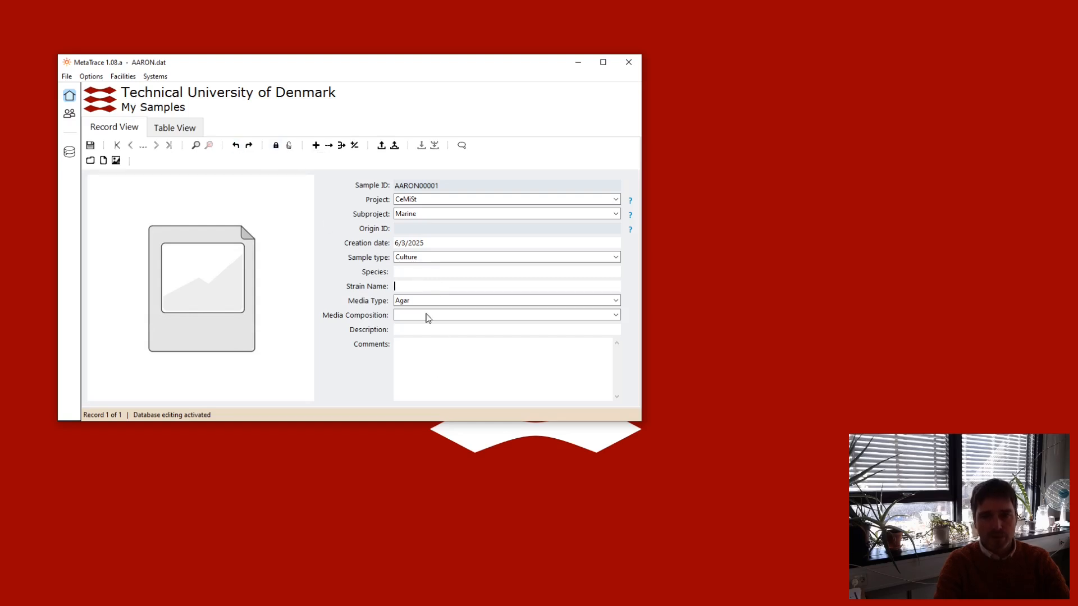
pyautogui.write('Species01')
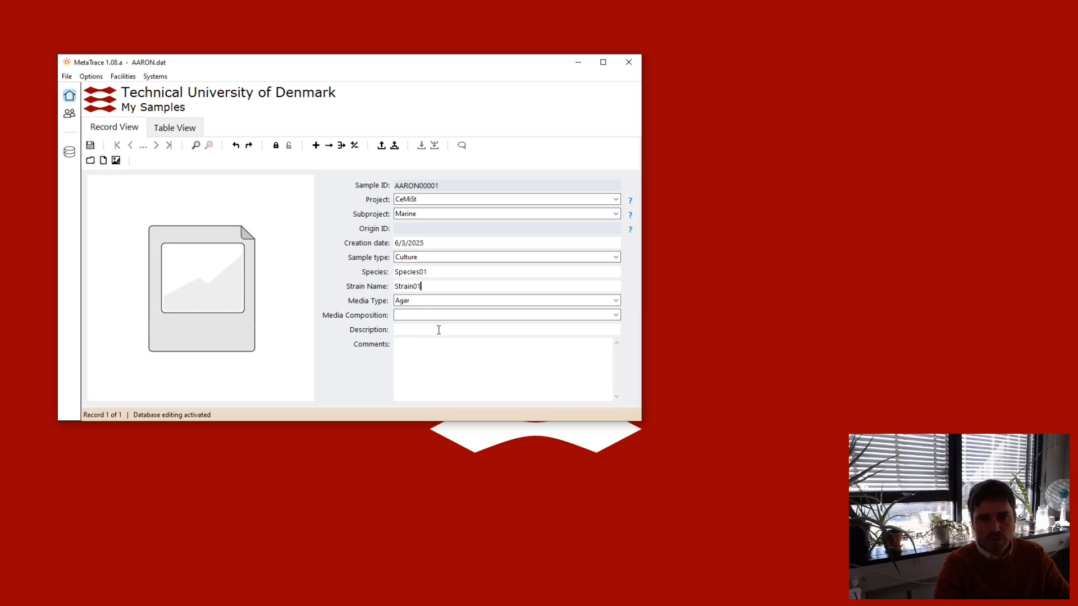
pyautogui.click(275, 145)
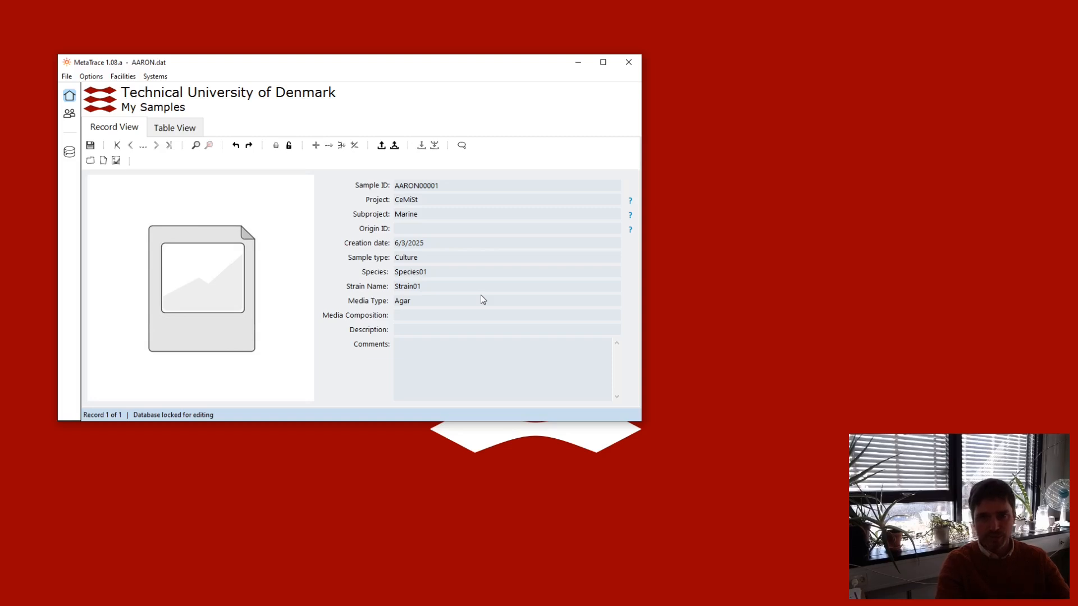
pyautogui.moveTo(439, 185); pyautogui.dragTo(396, 185)
pyautogui.click(440, 229)
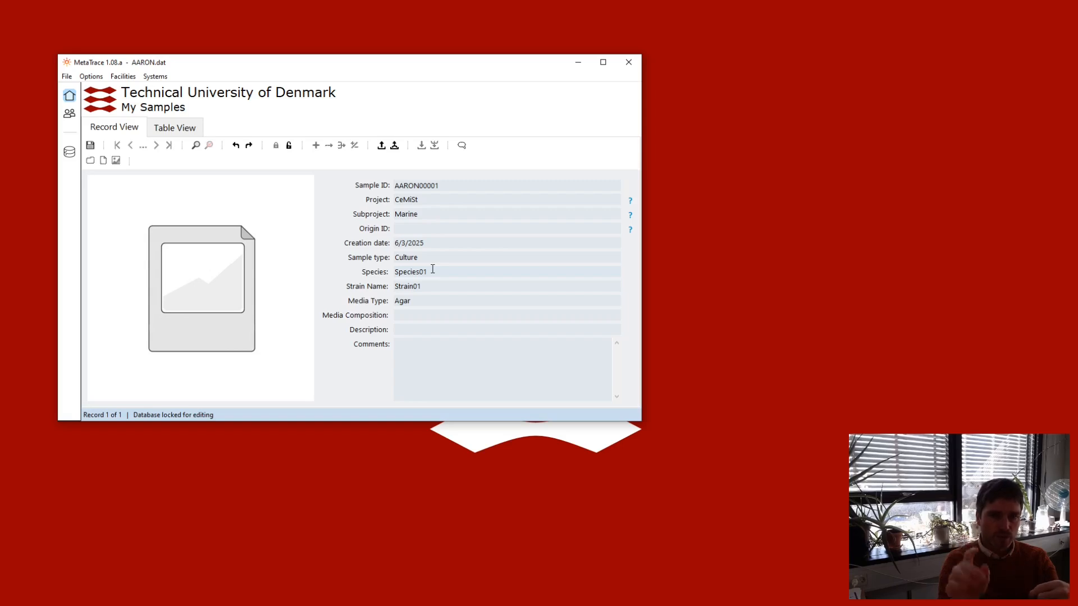
# Step: Unlock the database and create one Culture Extract record from the first sample, in project CeMiSt and subproject Marine
pyautogui.click(289, 147)
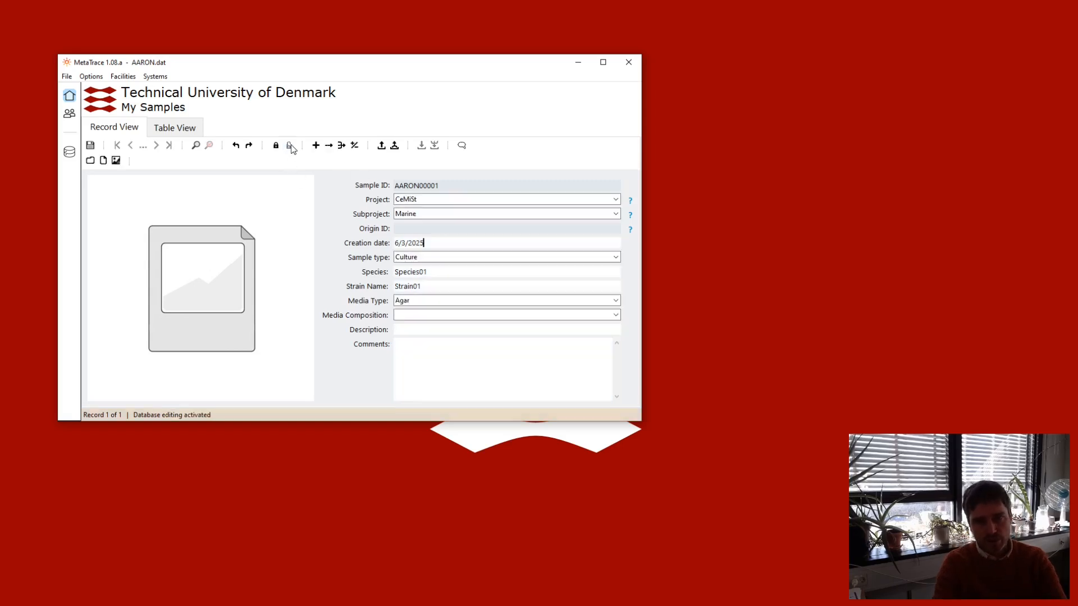
pyautogui.click(329, 146)
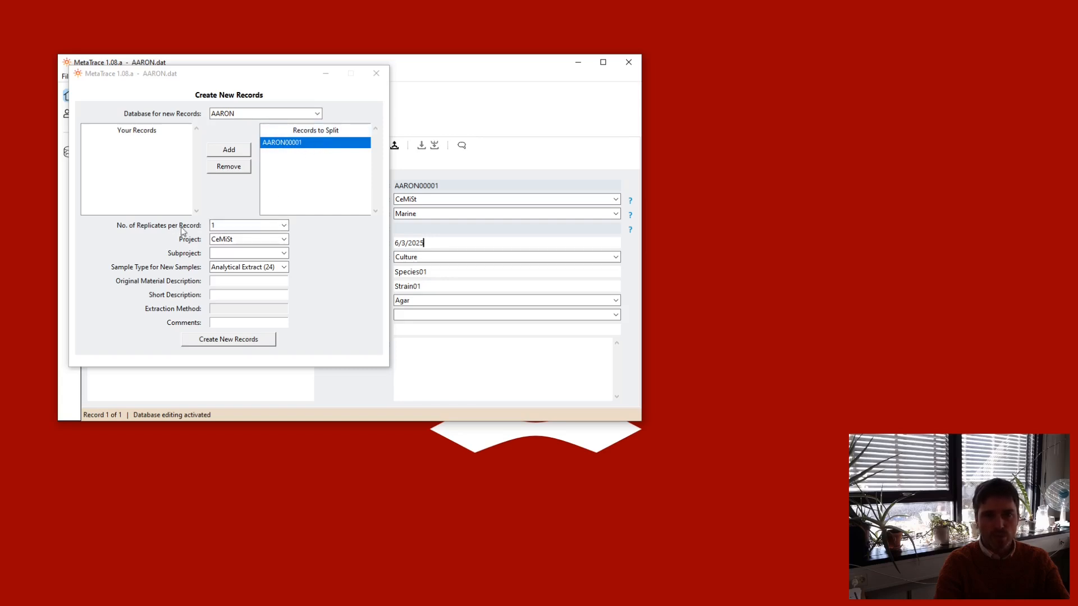
pyautogui.click(284, 254)
pyautogui.click(240, 272)
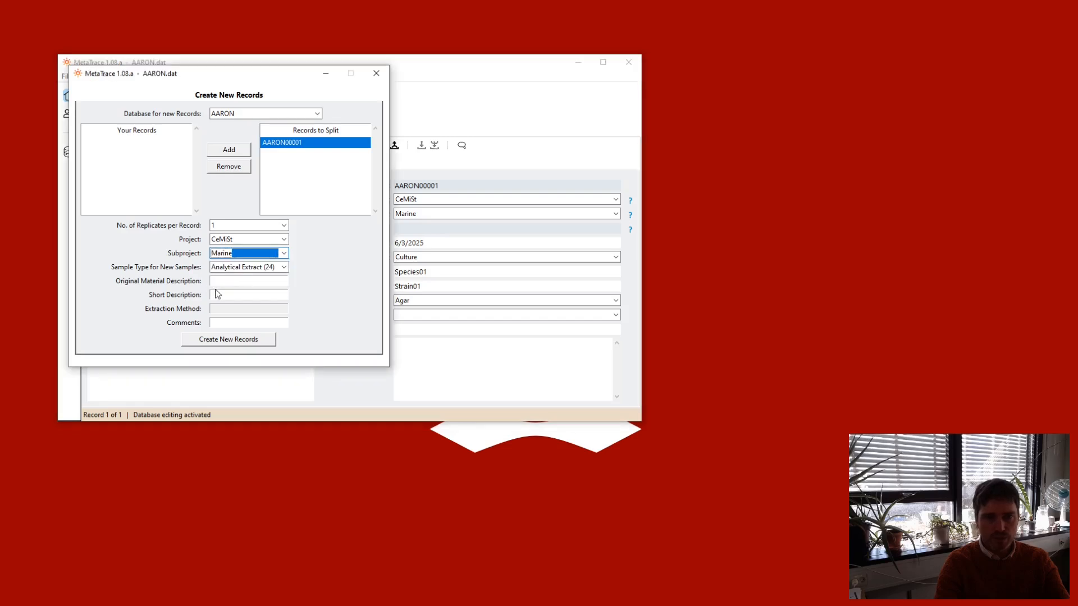
pyautogui.click(284, 267)
pyautogui.click(245, 321)
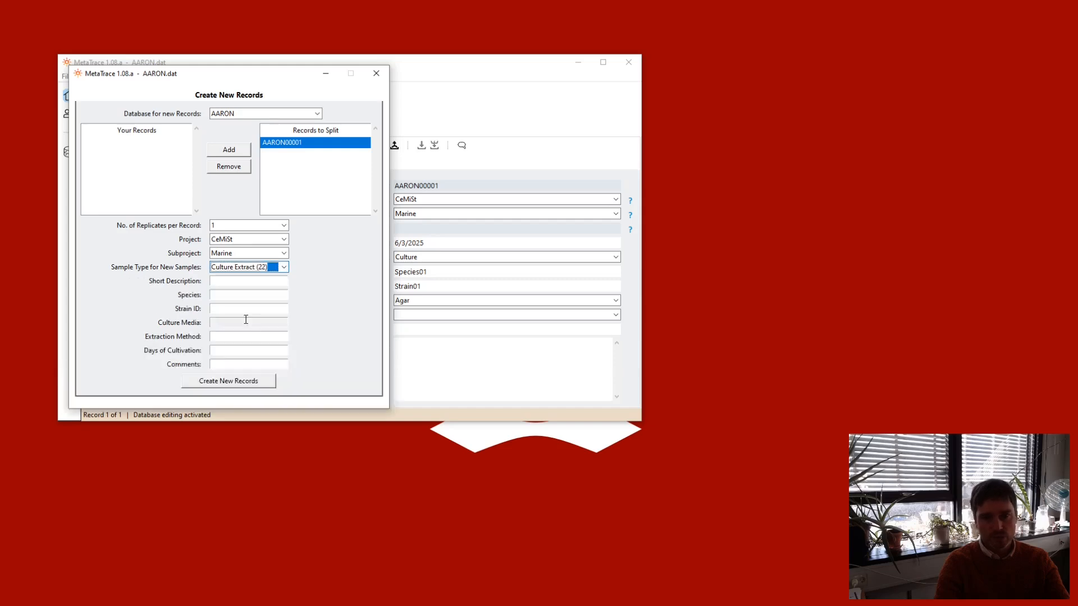
pyautogui.click(286, 142)
pyautogui.click(221, 383)
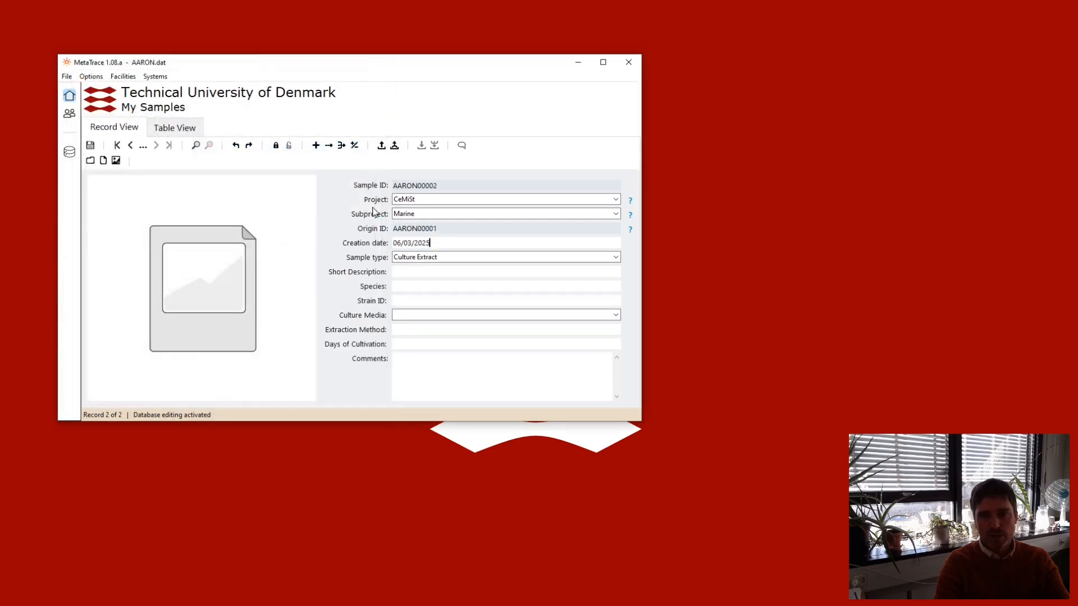
# Step: Check the sample ID and origin ID of the new culture extract record
pyautogui.doubleClick(435, 228)
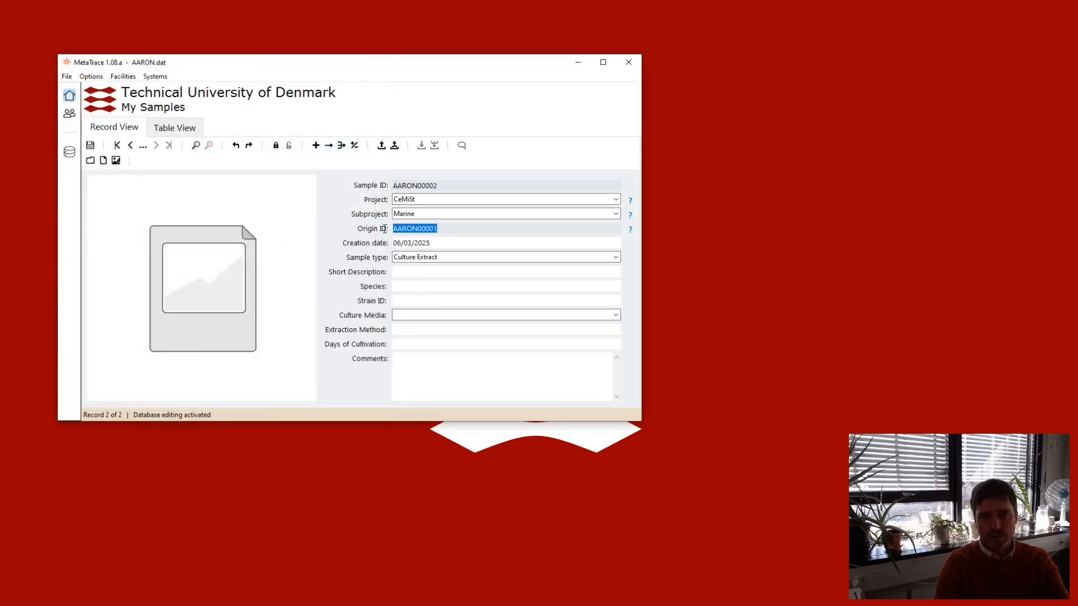
pyautogui.doubleClick(427, 185)
pyautogui.click(437, 184)
pyautogui.doubleClick(437, 183)
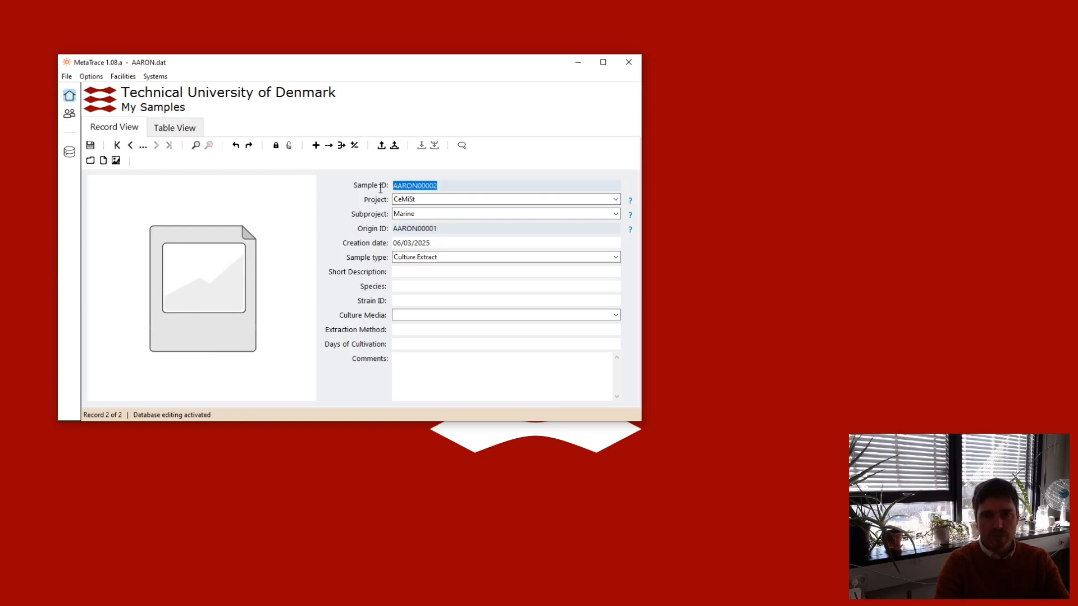
pyautogui.moveTo(441, 228); pyautogui.dragTo(375, 228)
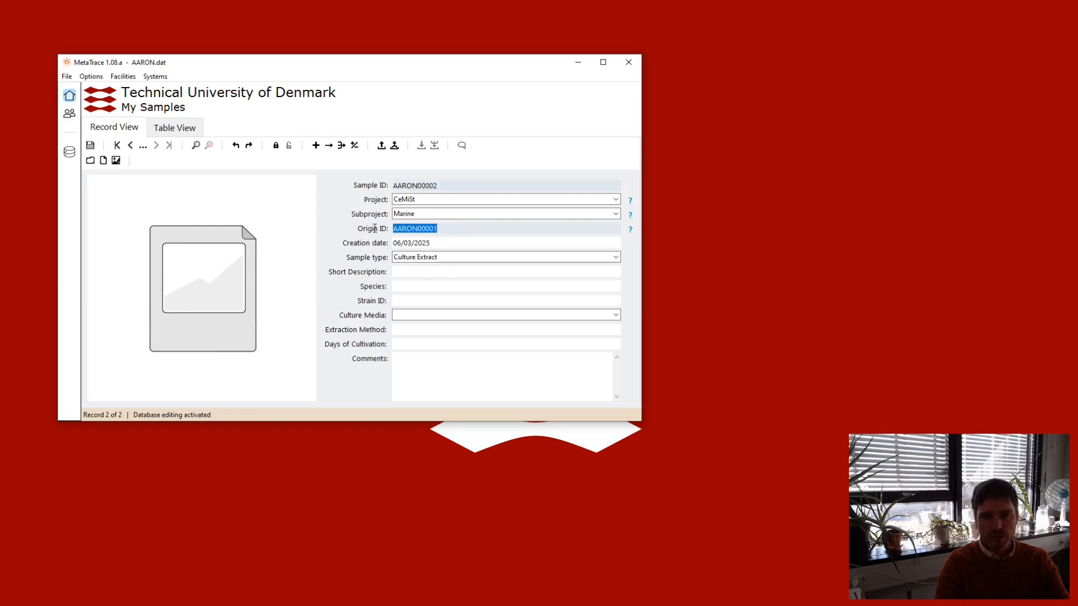
# Step: Enter Species01 as the species and Strain01 as the strain ID of the culture extract, and lock the database
pyautogui.click(409, 272)
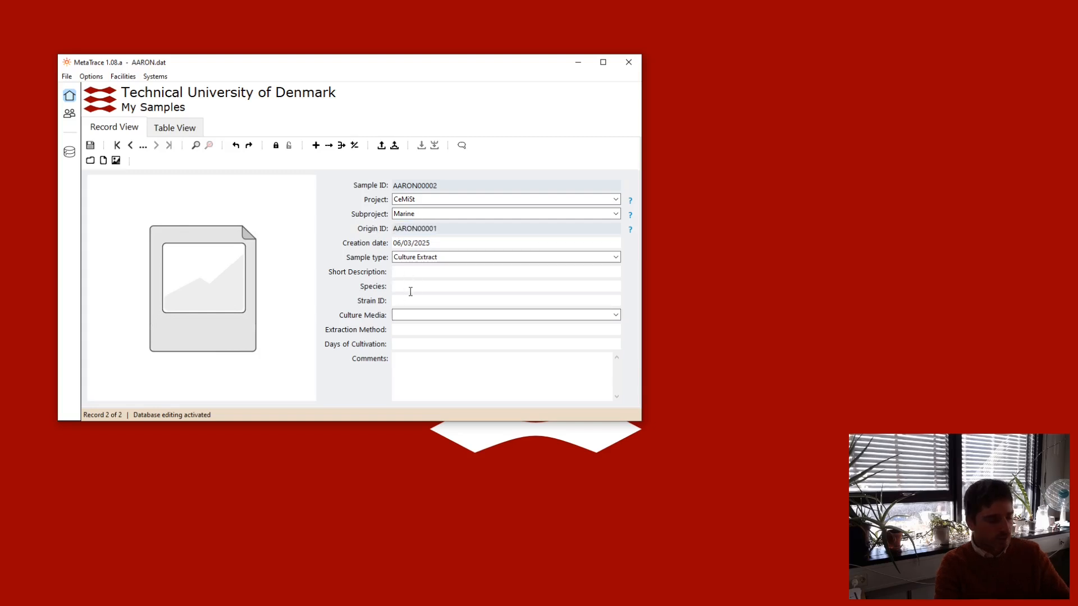
pyautogui.click(410, 291)
pyautogui.write('Strain01')
pyautogui.press('Tab')
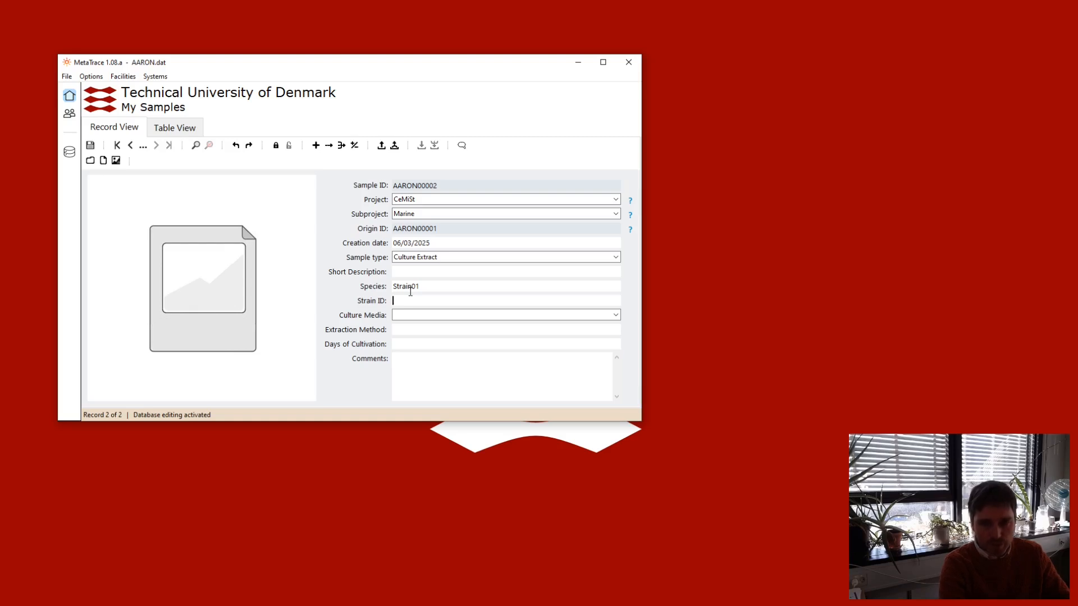
pyautogui.moveTo(415, 286); pyautogui.dragTo(360, 287)
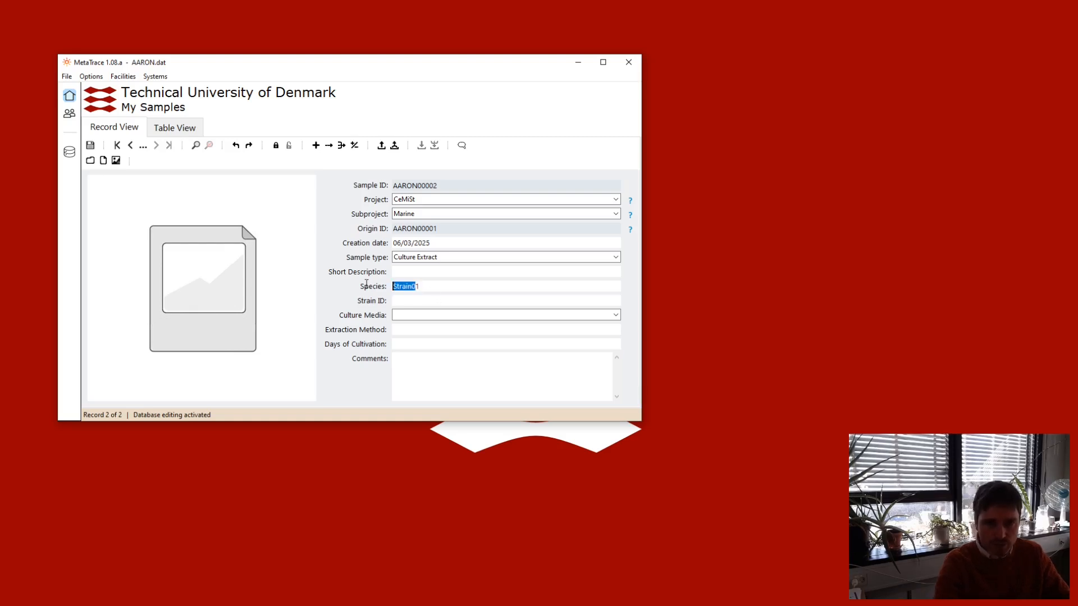
pyautogui.write('Strain01')
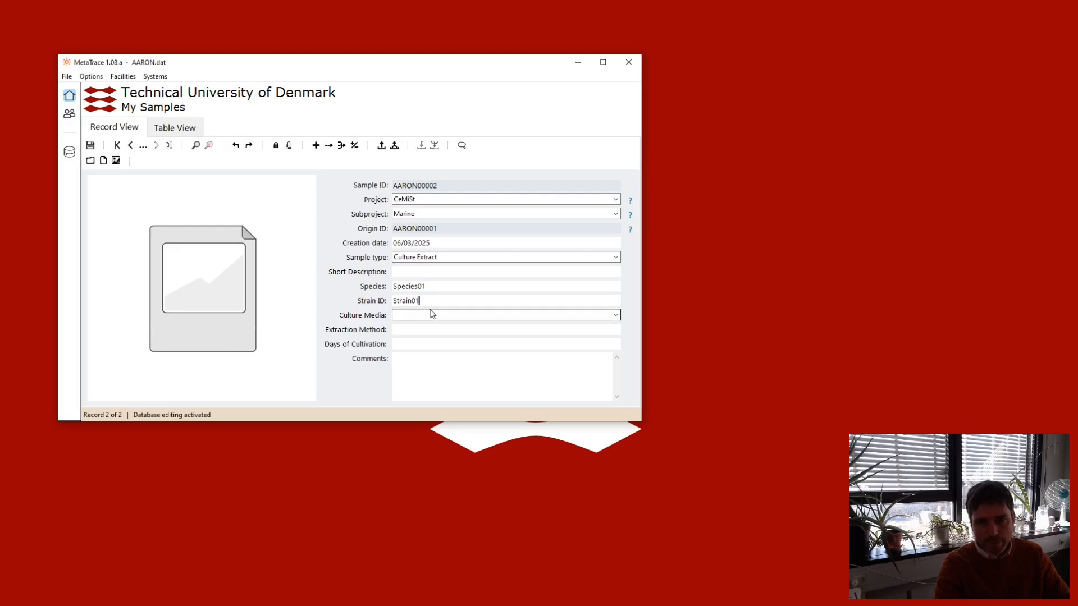
pyautogui.click(432, 315)
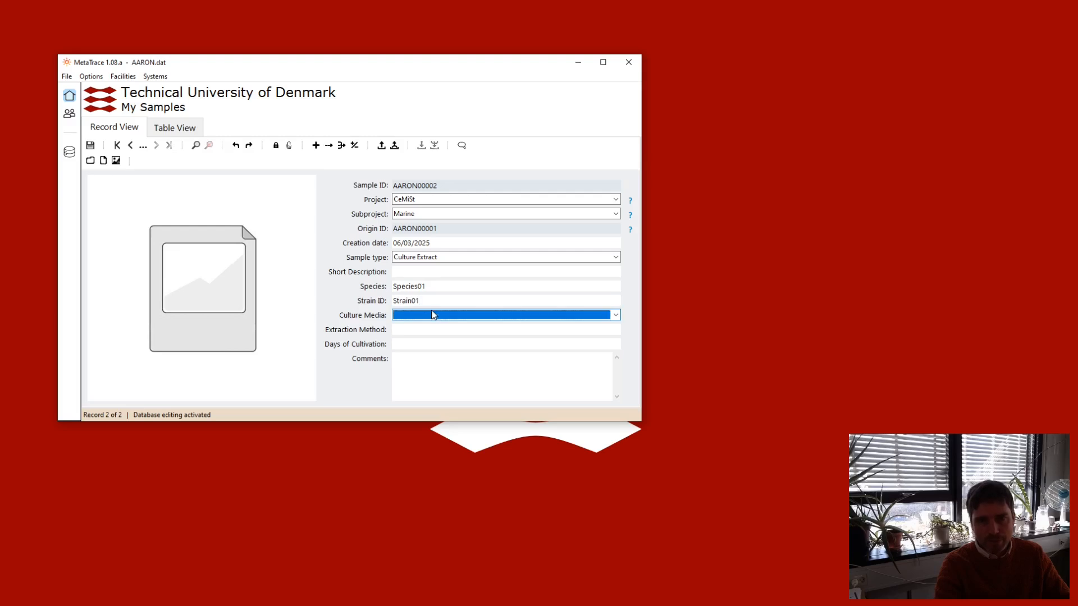
pyautogui.click(417, 328)
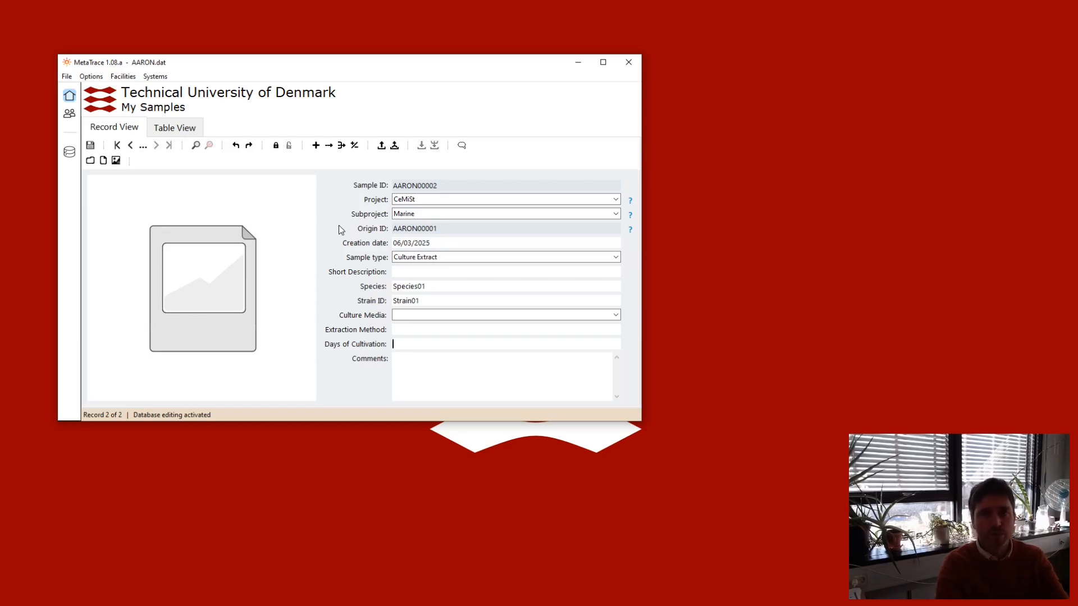
pyautogui.click(276, 145)
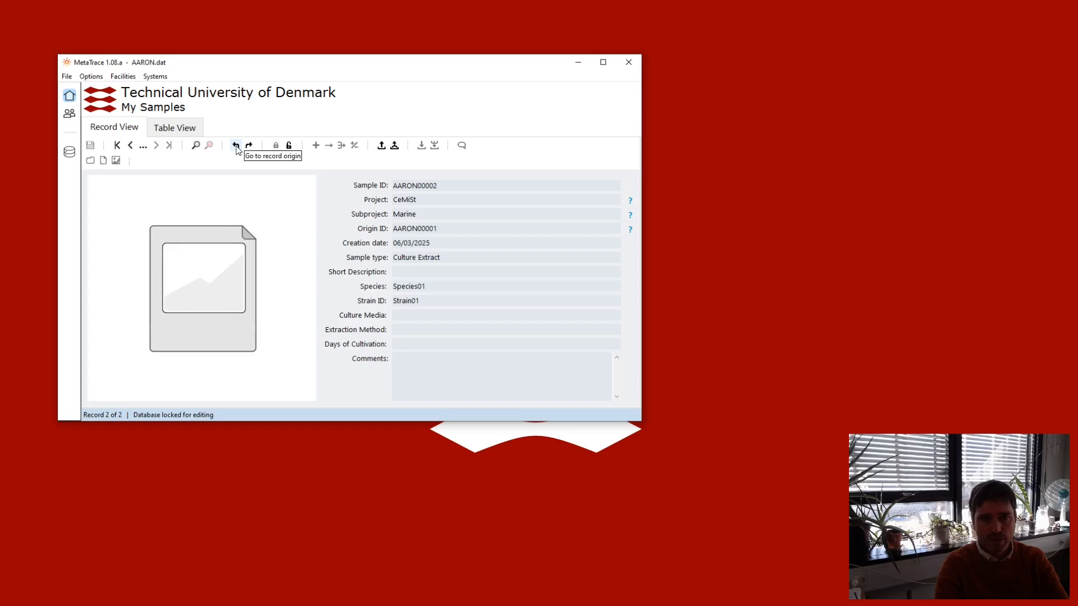
# Step: Check the culture extract's origin ID and go to its origin record
pyautogui.moveTo(450, 230); pyautogui.dragTo(376, 231)
pyautogui.click(418, 229)
pyautogui.click(418, 213)
pyautogui.click(235, 145)
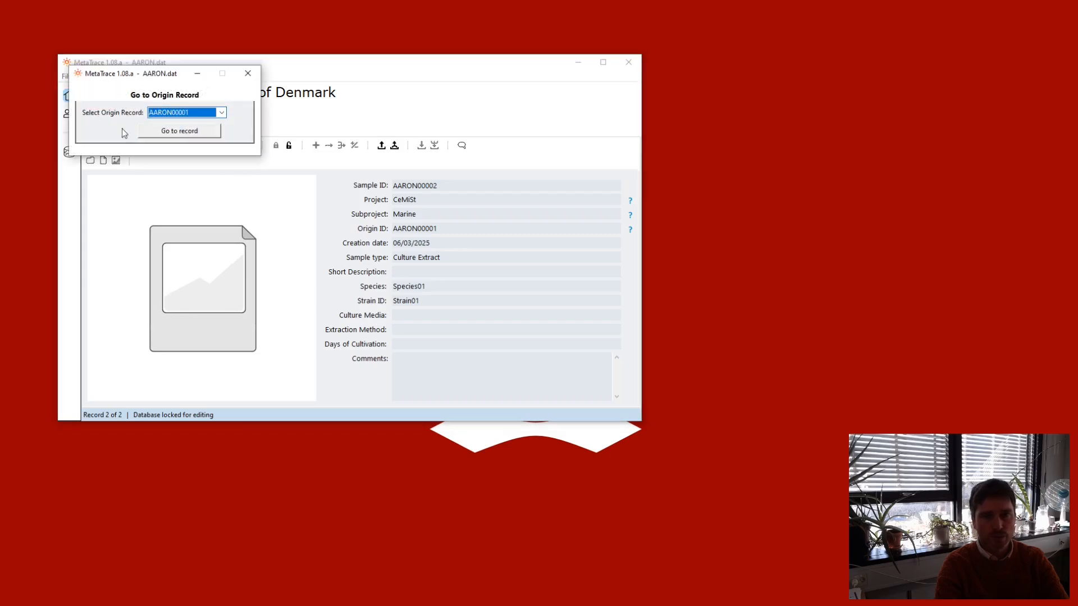
pyautogui.click(184, 133)
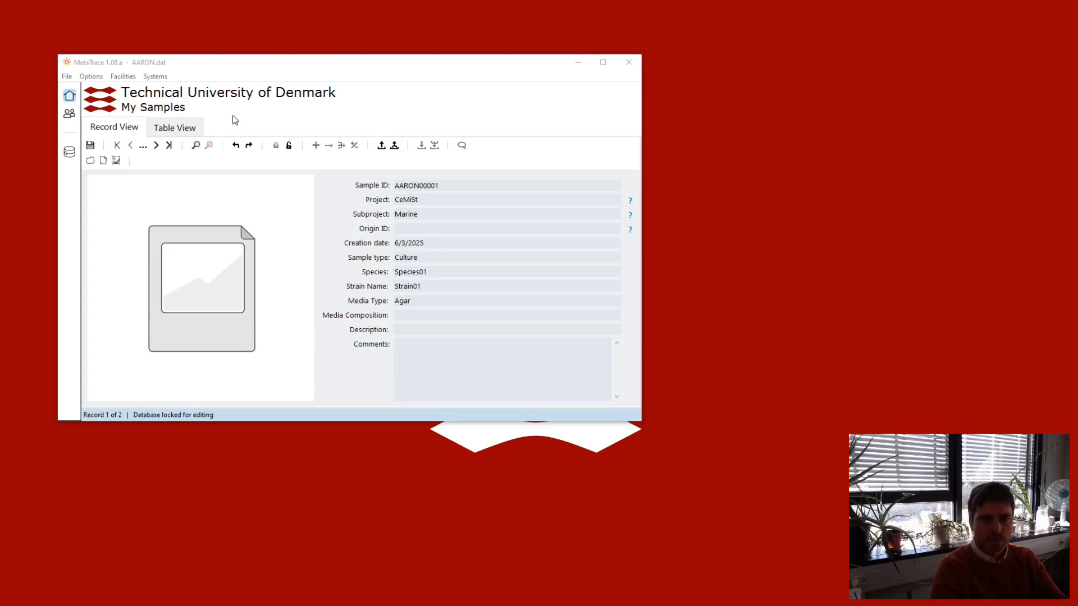
# Step: Review both samples in the table view and return to the record view
pyautogui.click(168, 128)
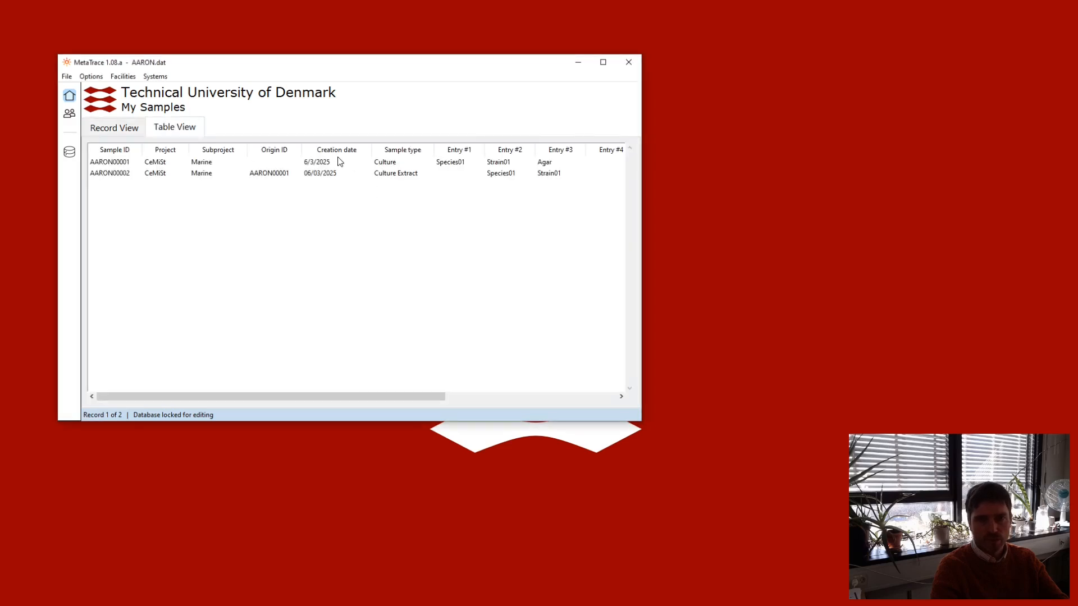
pyautogui.moveTo(320, 399); pyautogui.dragTo(264, 400)
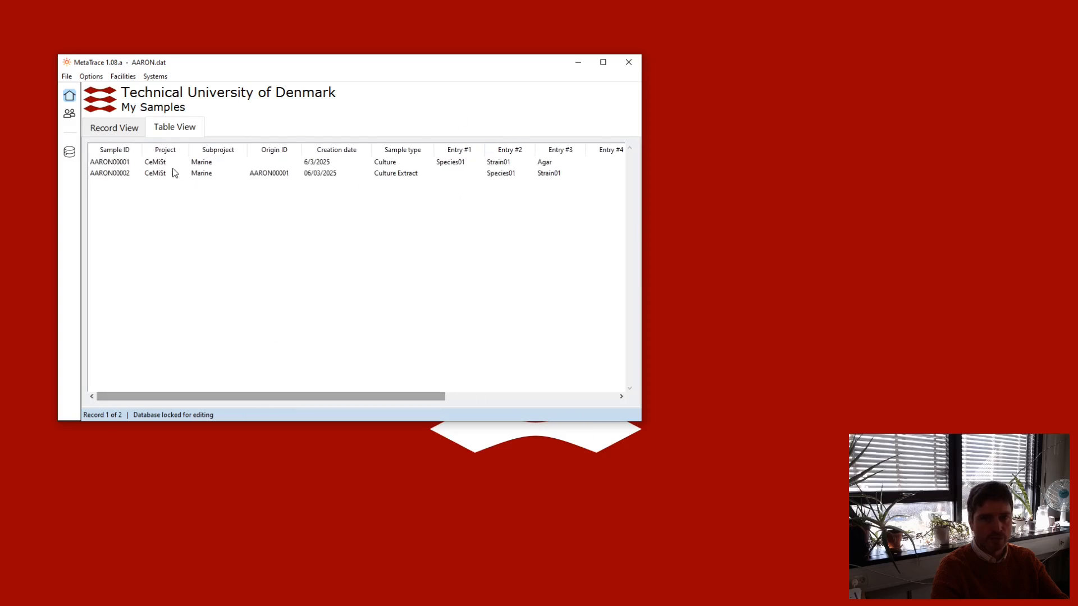
pyautogui.click(129, 125)
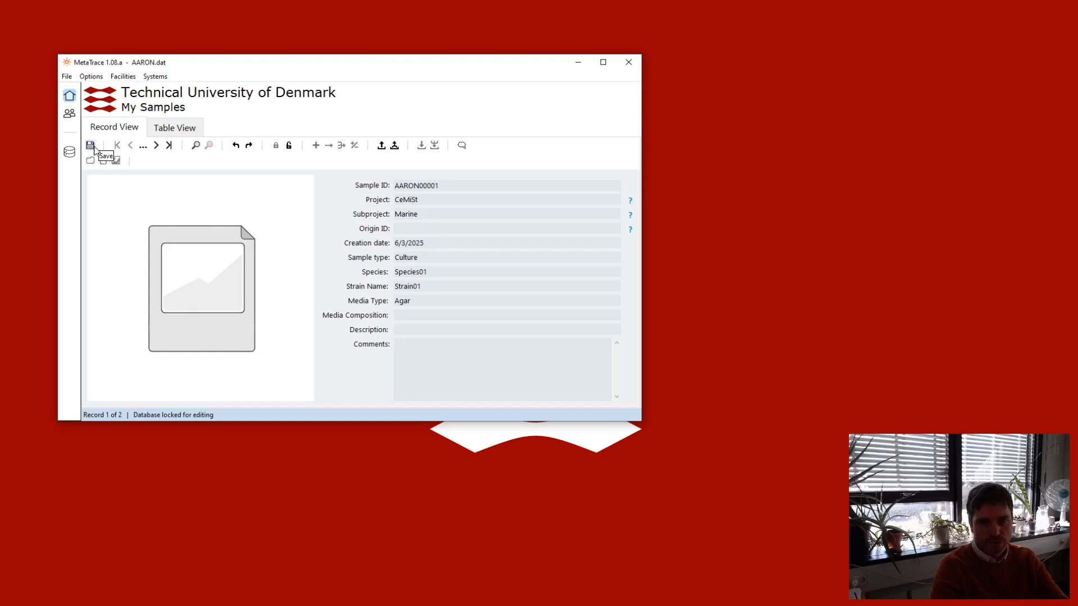
# Step: Move back and forth between the two sample records to compare them, ending on the culture extract
pyautogui.click(157, 147)
pyautogui.click(132, 146)
pyautogui.click(156, 147)
pyautogui.click(131, 148)
pyautogui.click(156, 147)
pyautogui.click(131, 147)
pyautogui.click(155, 147)
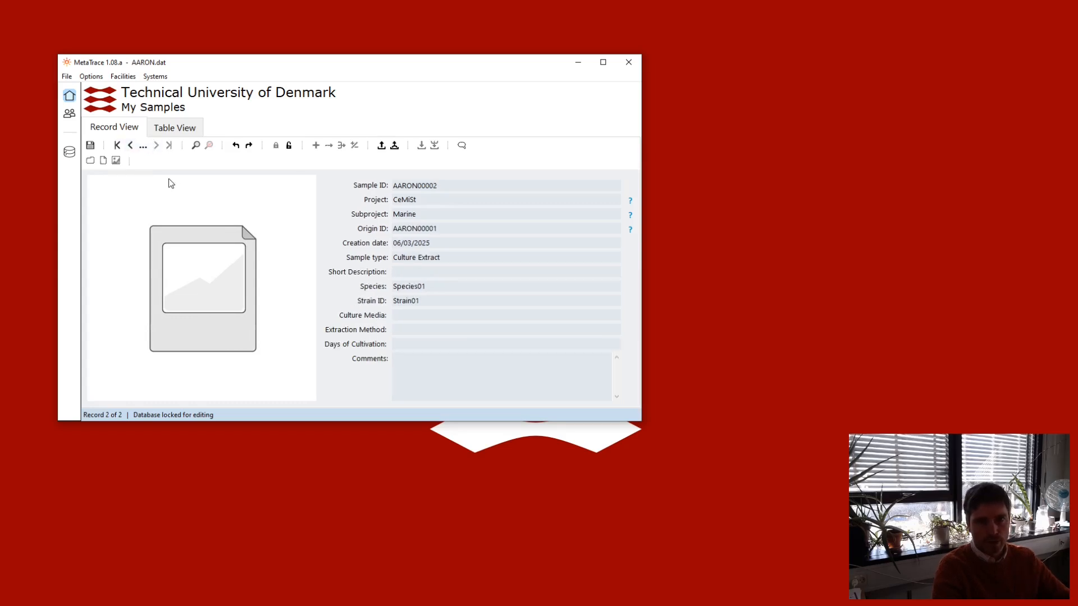
pyautogui.press('Left')
pyautogui.press('Right')
pyautogui.press('Left')
pyautogui.press('Right')
pyautogui.press('Left')
pyautogui.press('Right')
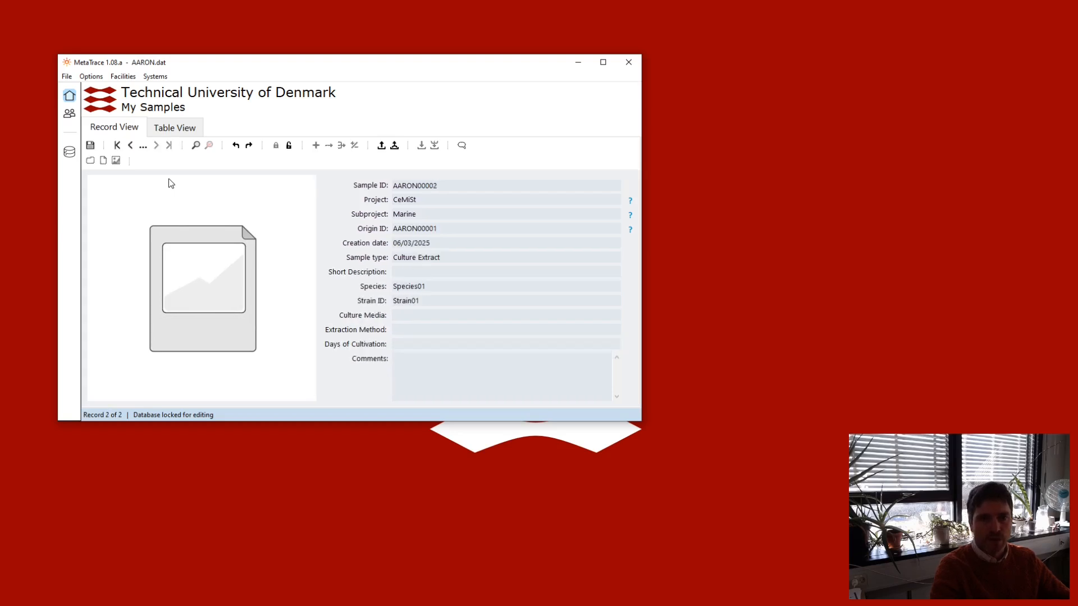
# Step: Unlock the database and enter "Comment" in the comments of both sample records, ending on the culture extract
pyautogui.click(289, 147)
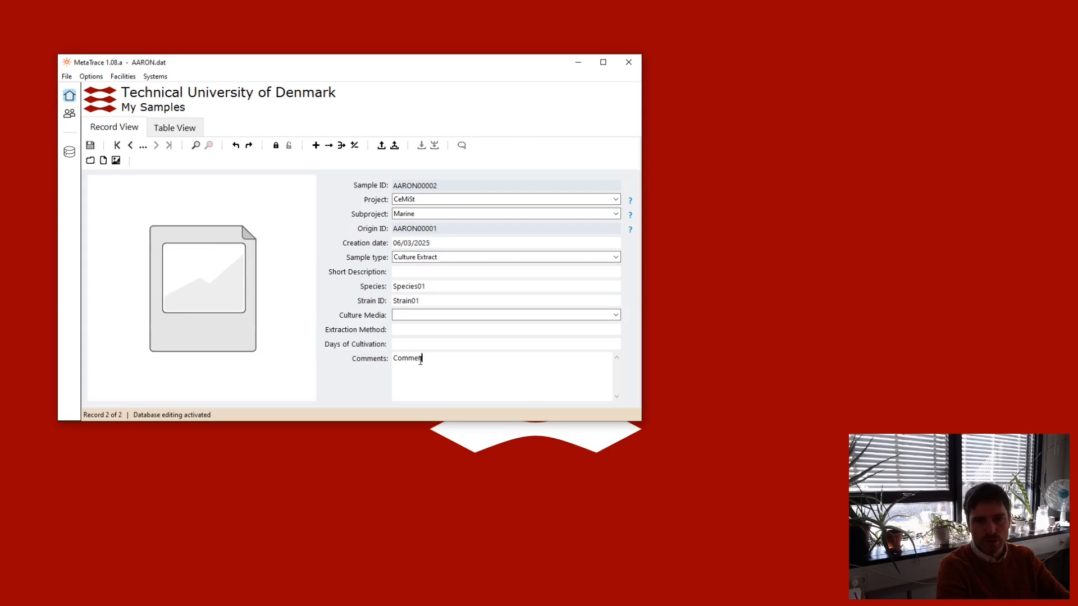
pyautogui.press('BackSpace')
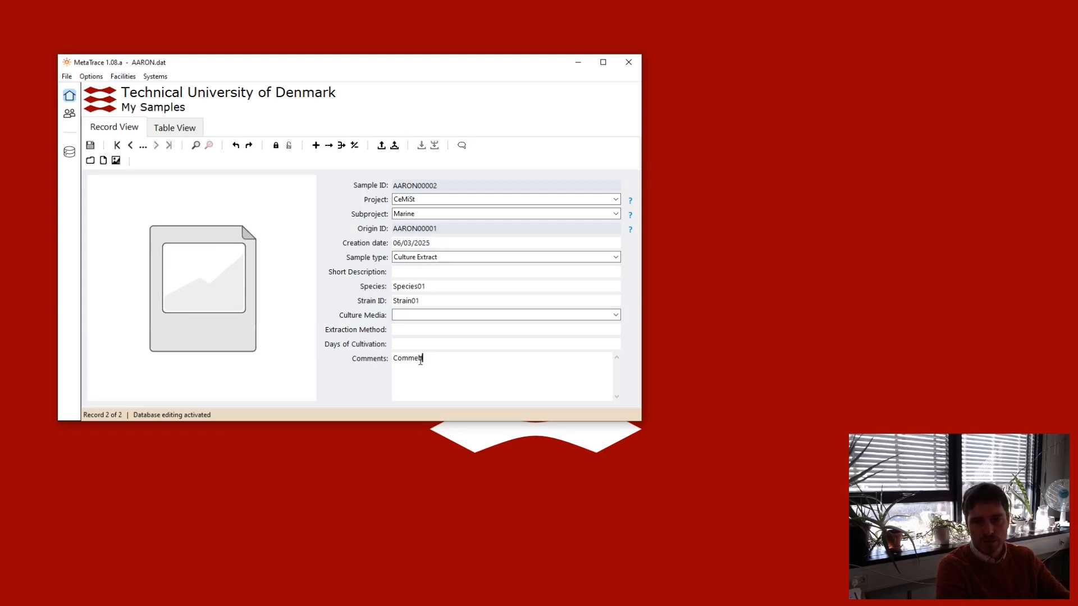
pyautogui.press('BackSpace')
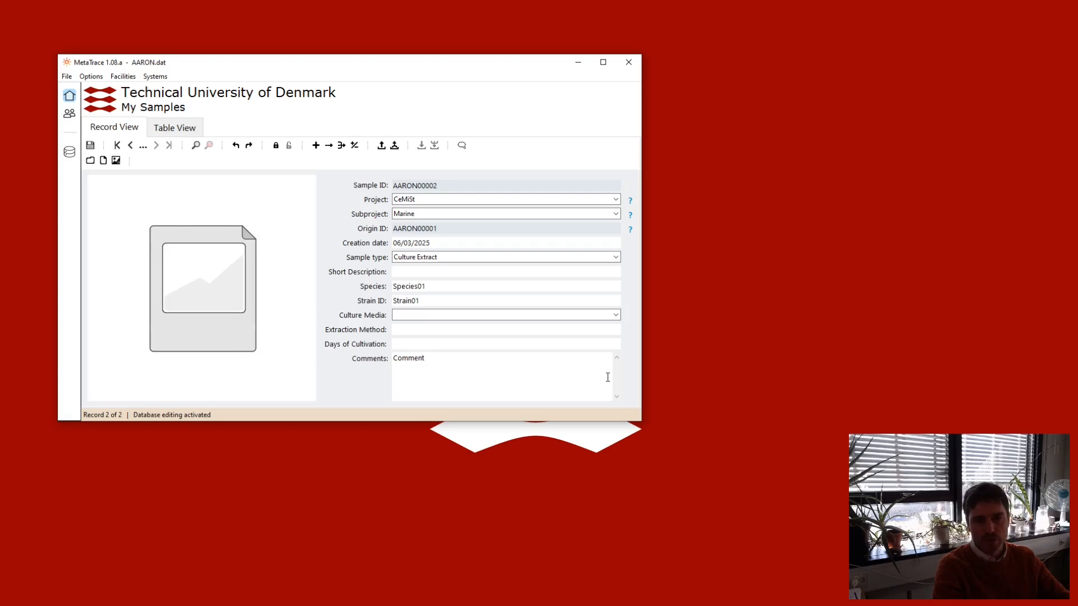
pyautogui.press('pageup')
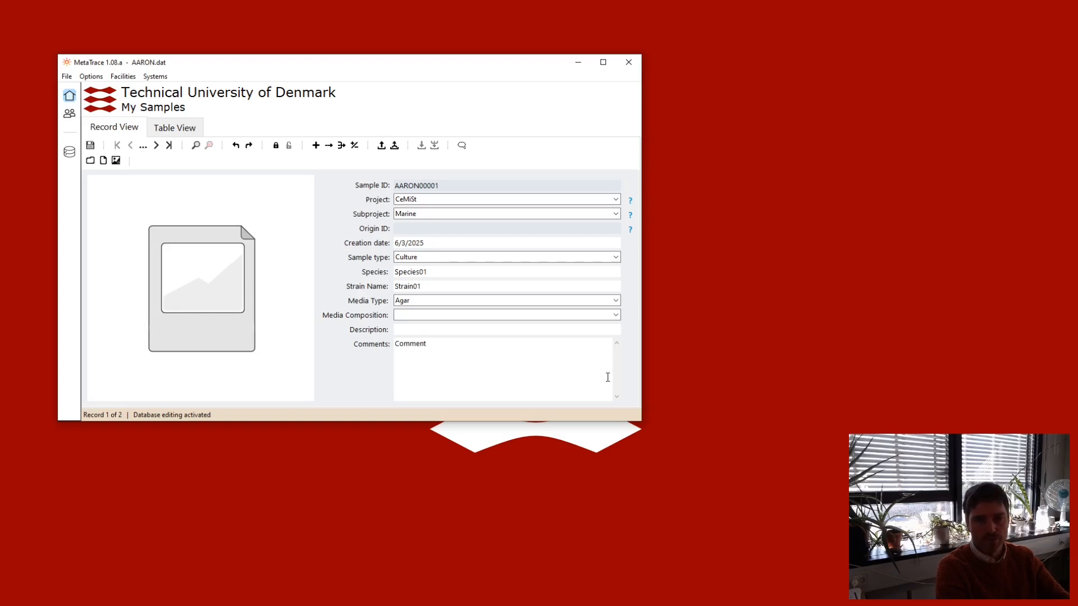
pyautogui.press('pagedown')
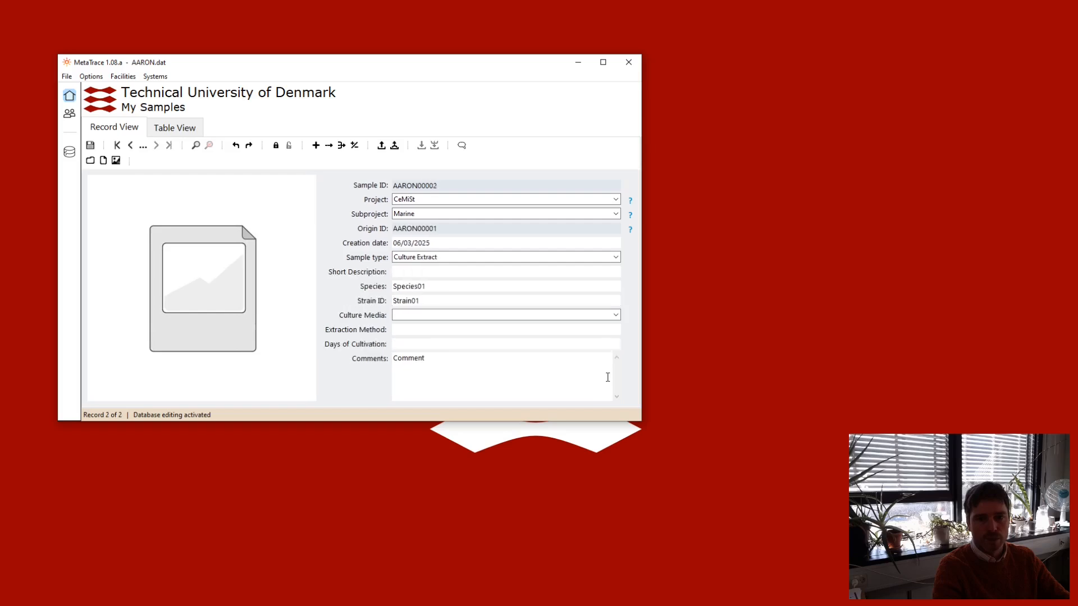
# Step: Switch to the other sample record and back to the culture extract, and lock the database for editing
pyautogui.press('pageup')
pyautogui.press('pagedown')
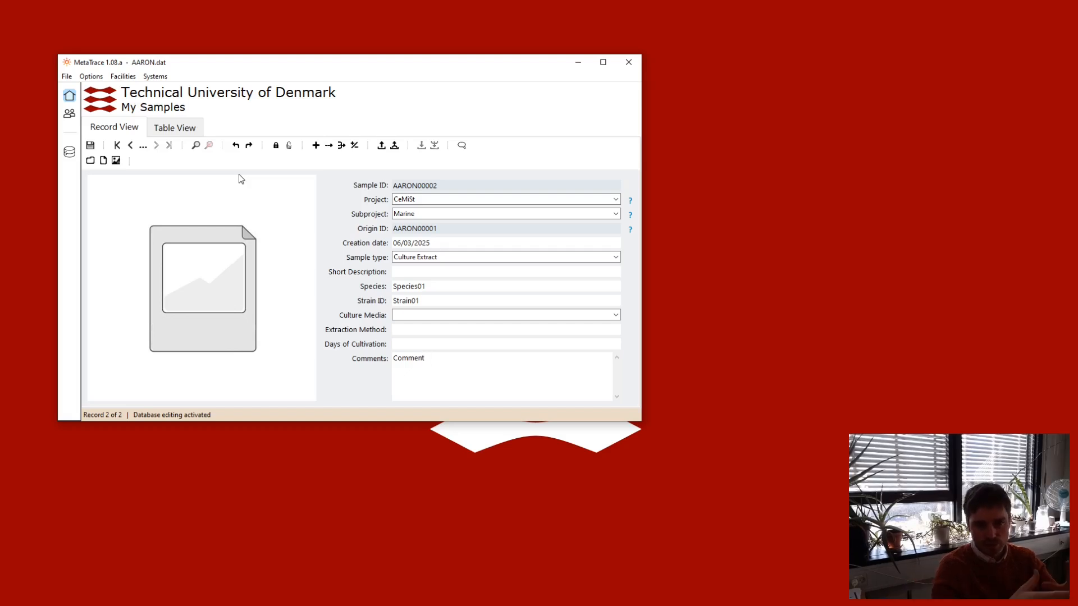
pyautogui.click(275, 145)
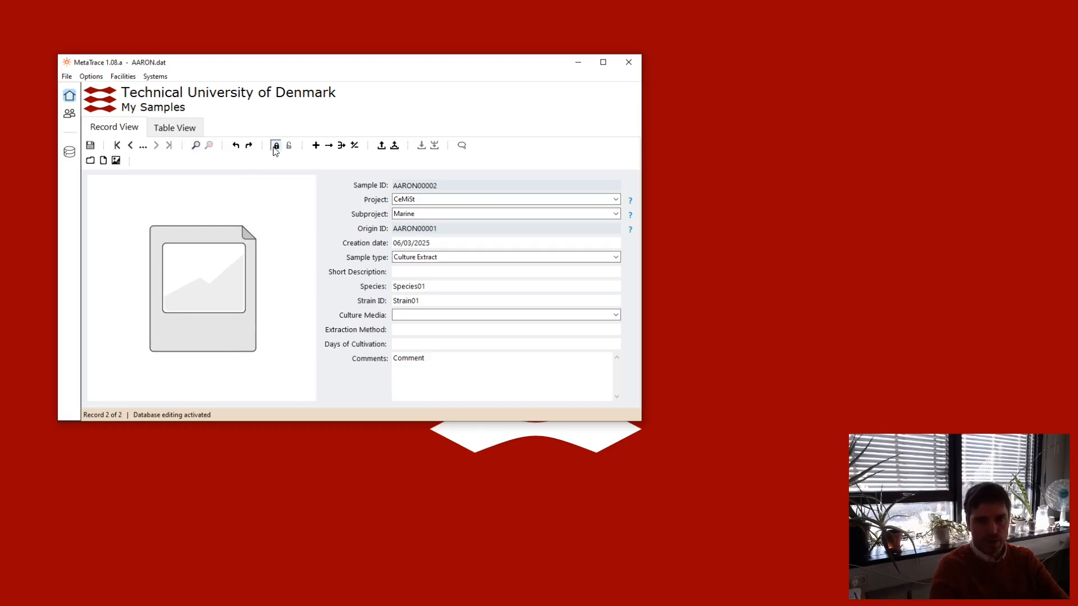
# Step: Search the database by sample type for Culture Extract records and clear the search filter
pyautogui.click(196, 146)
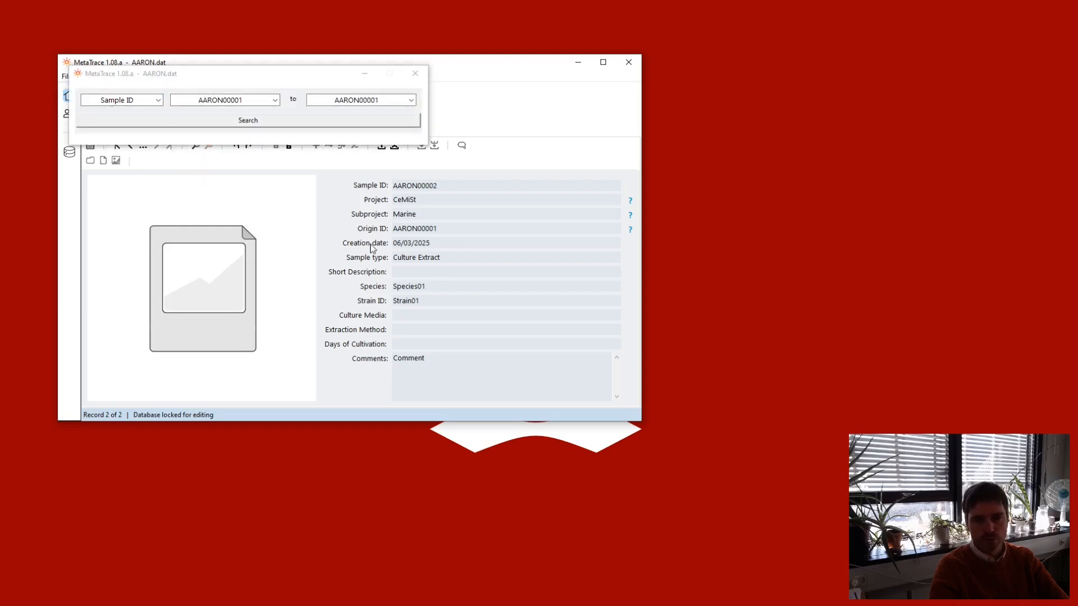
pyautogui.click(129, 101)
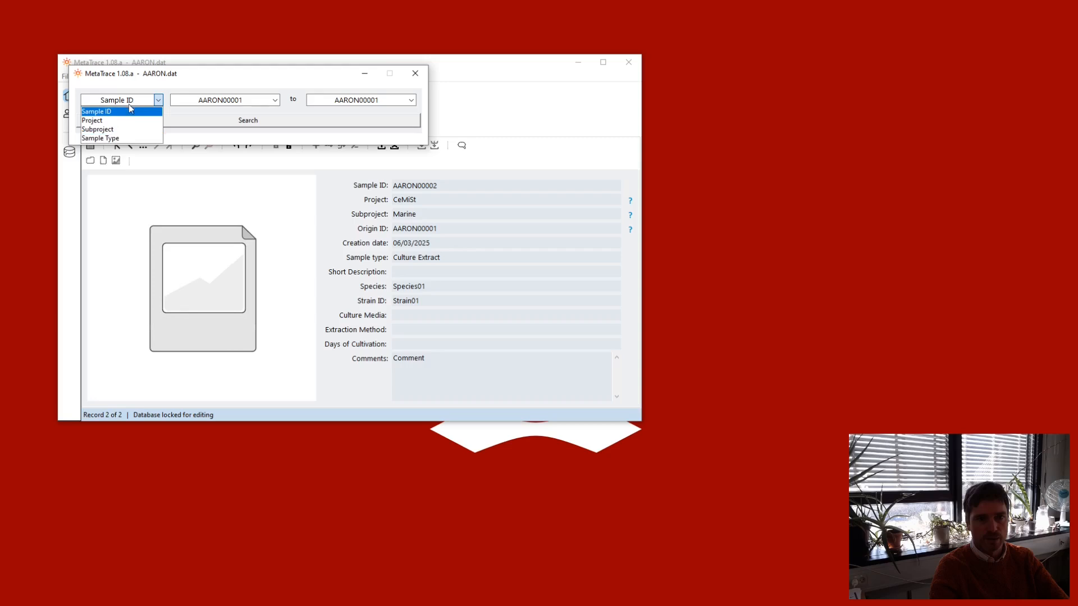
pyautogui.click(121, 138)
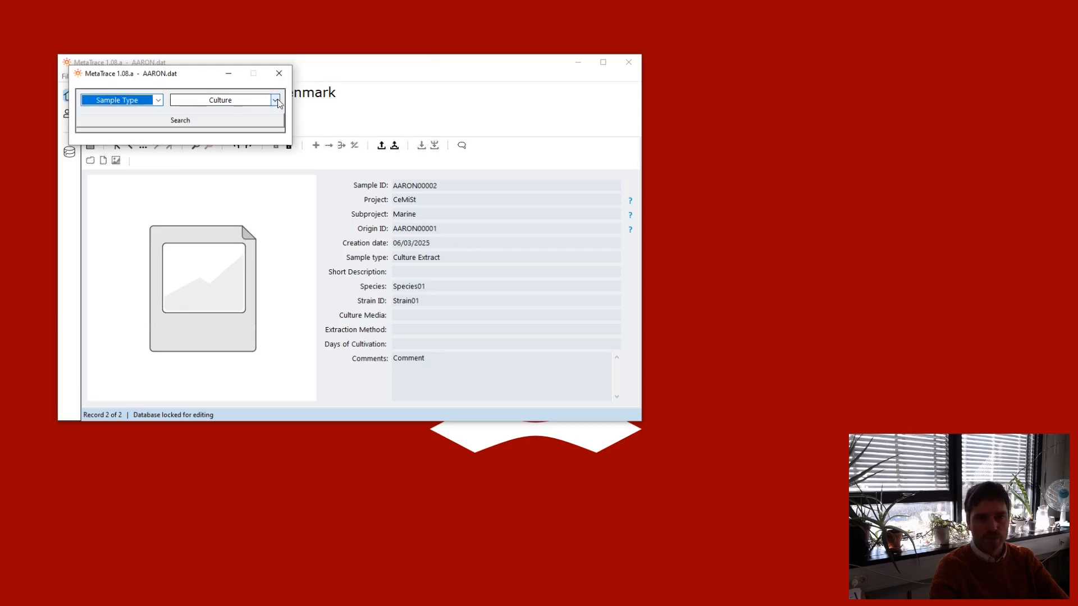
pyautogui.click(274, 100)
pyautogui.click(236, 119)
pyautogui.click(192, 122)
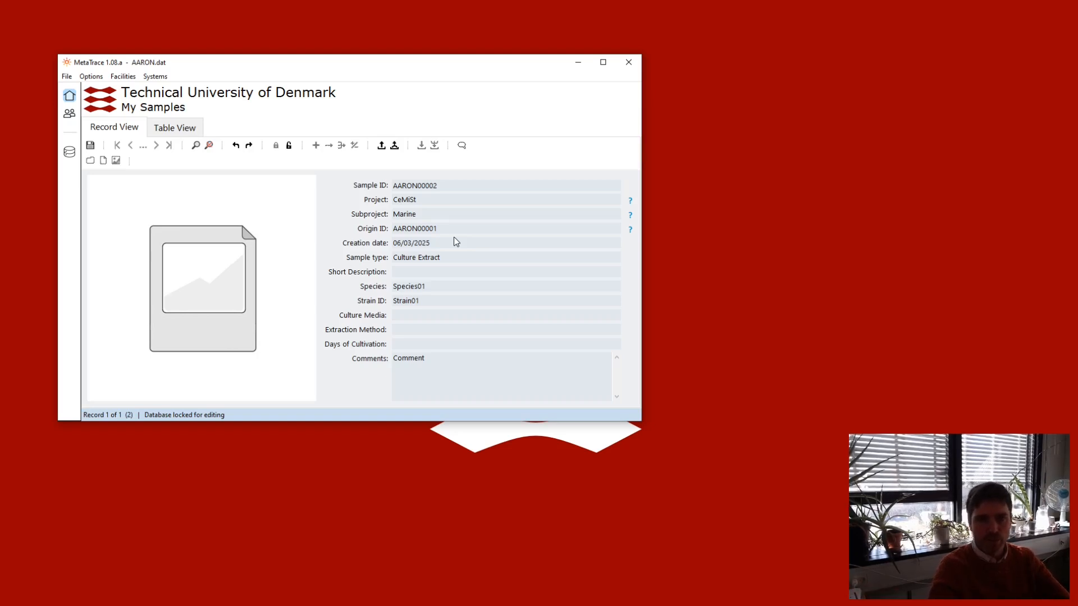
pyautogui.click(210, 145)
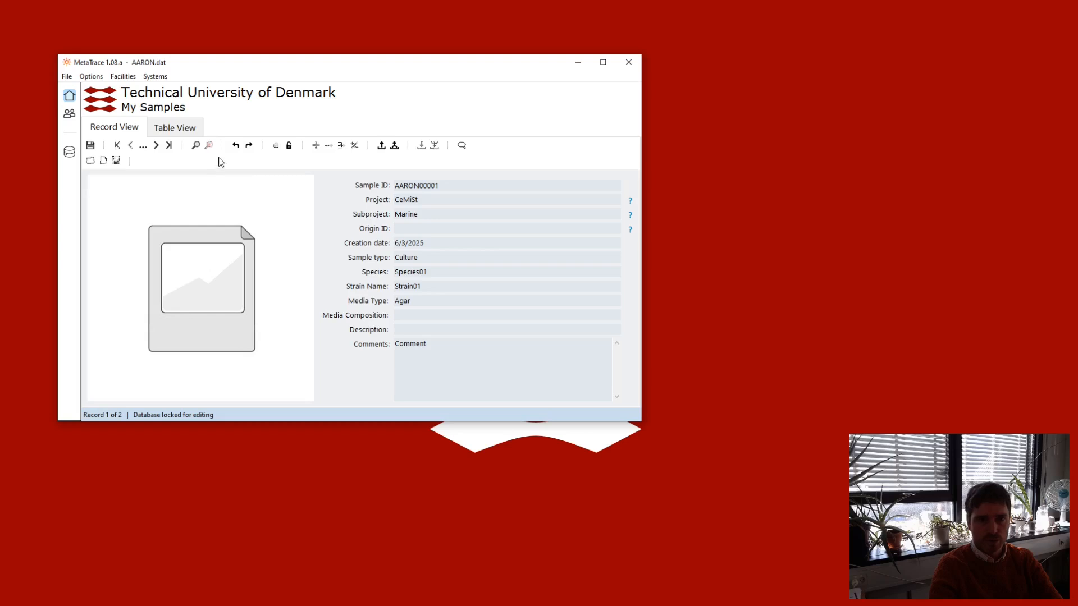
# Step: Go from the first culture sample to its child record AARON00002
pyautogui.click(249, 145)
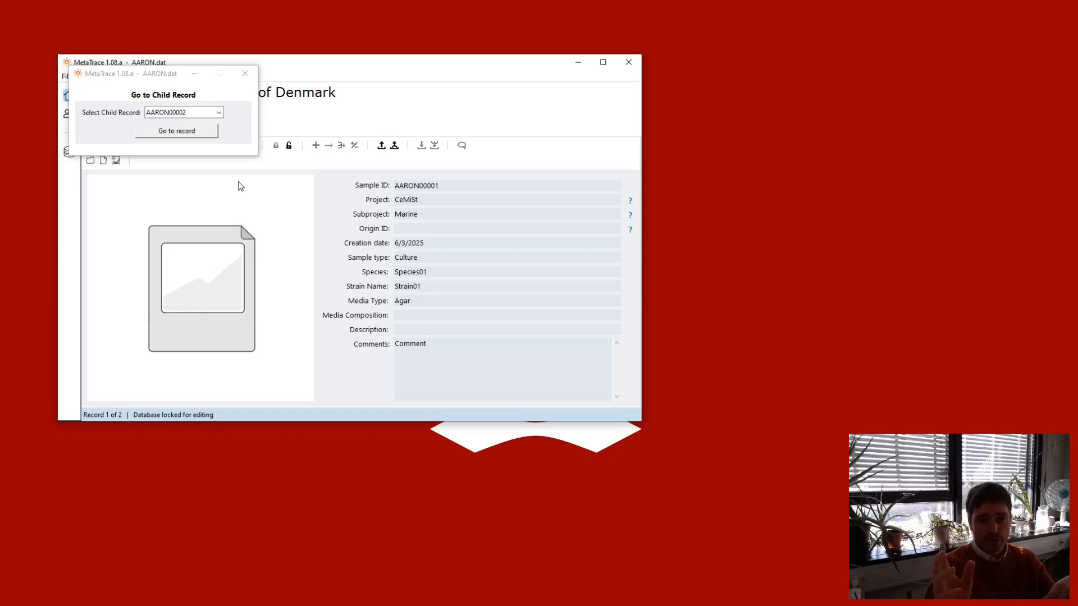
pyautogui.click(219, 113)
pyautogui.click(191, 115)
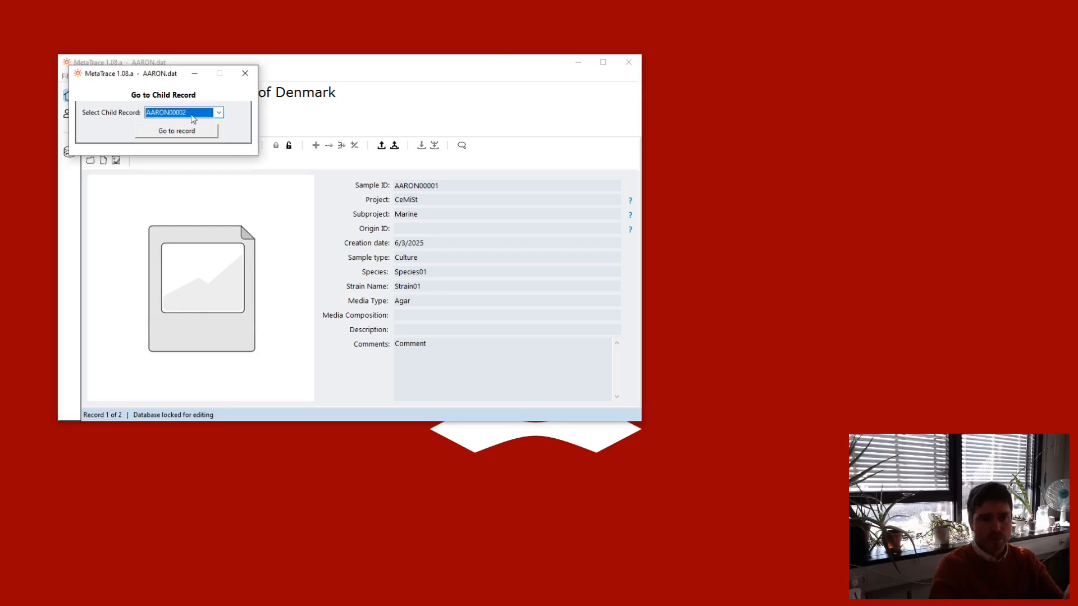
pyautogui.click(191, 133)
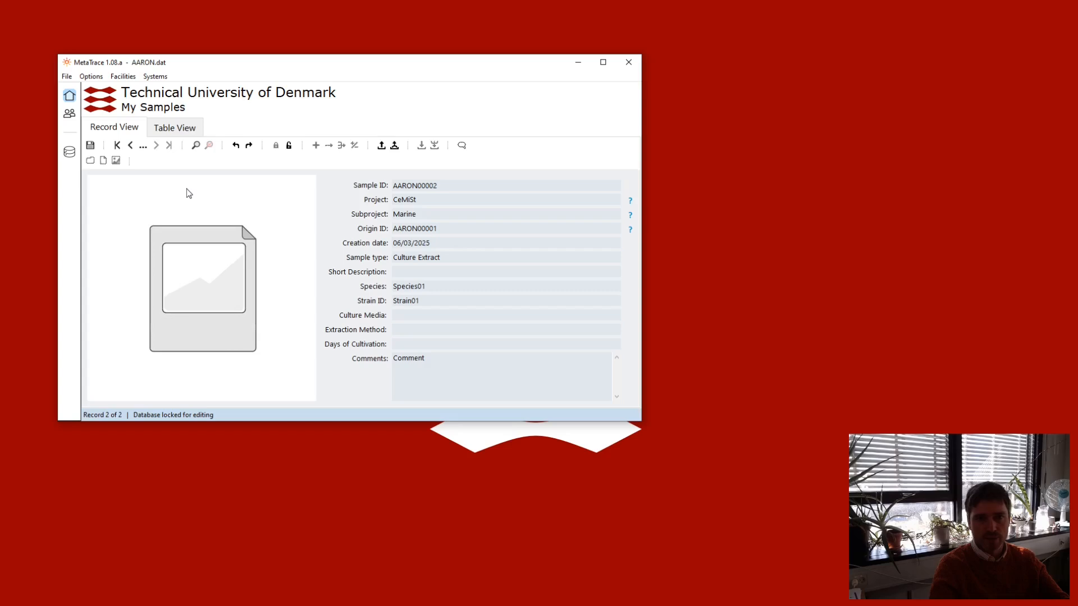
# Step: Return to the first sample record, switch database editing on and off, and save the database
pyautogui.click(116, 146)
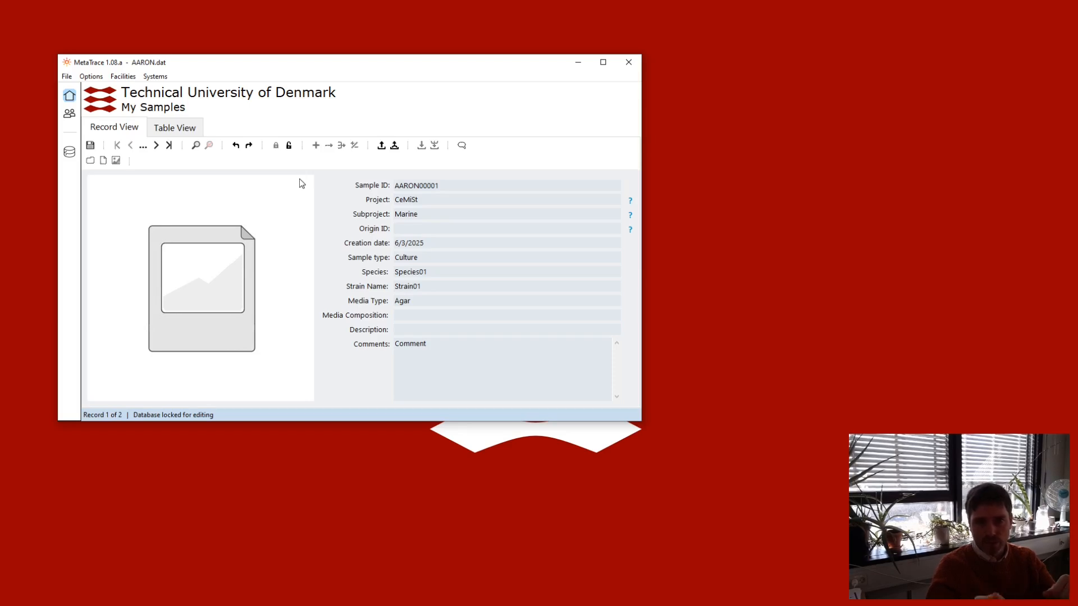
pyautogui.click(289, 147)
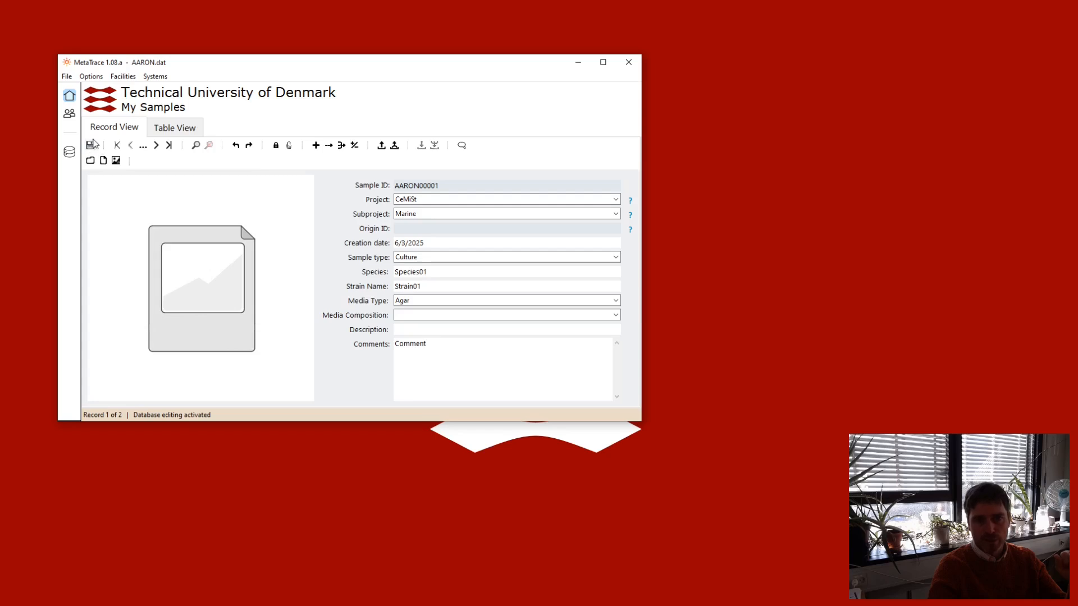
pyautogui.click(276, 146)
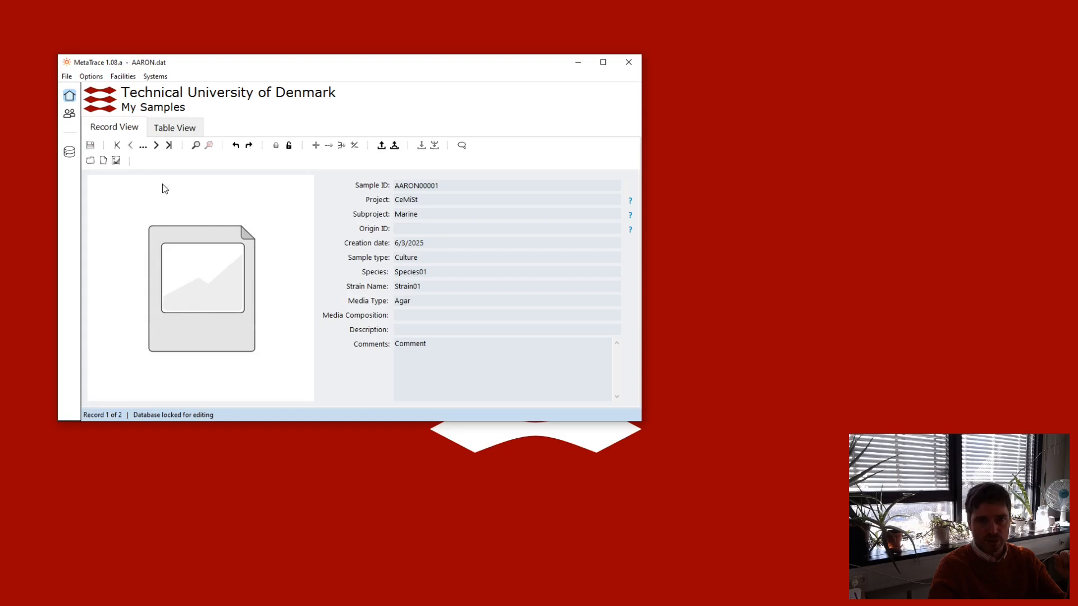
pyautogui.click(289, 147)
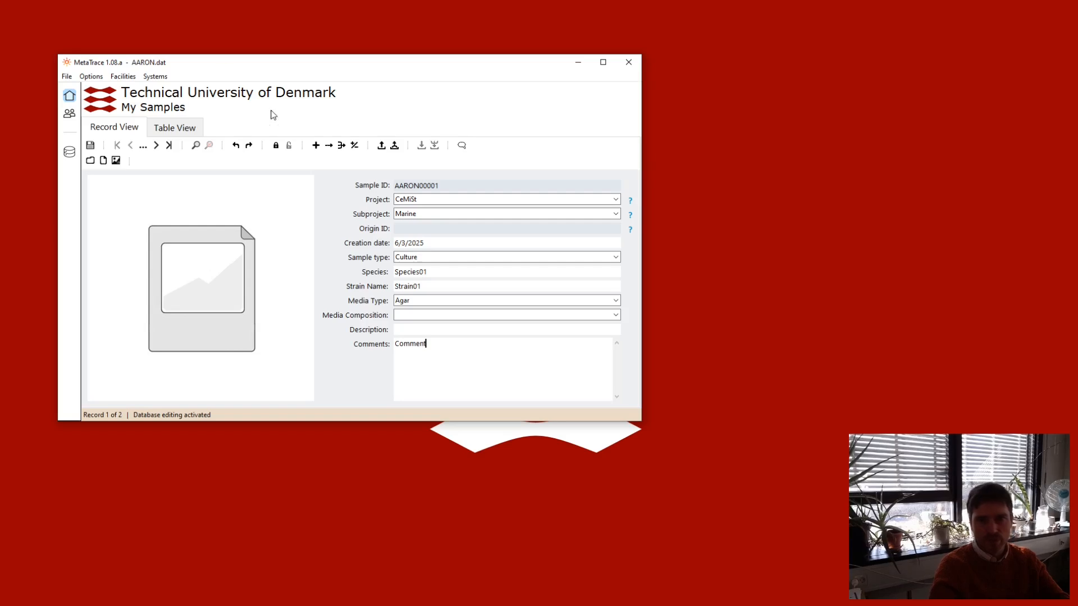
pyautogui.click(275, 146)
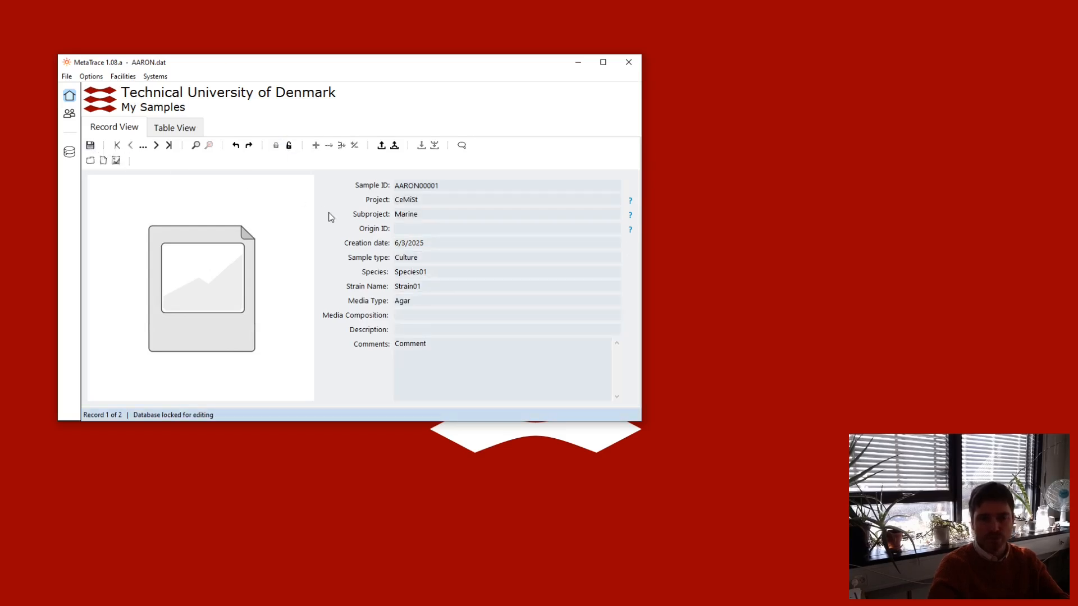
pyautogui.click(89, 146)
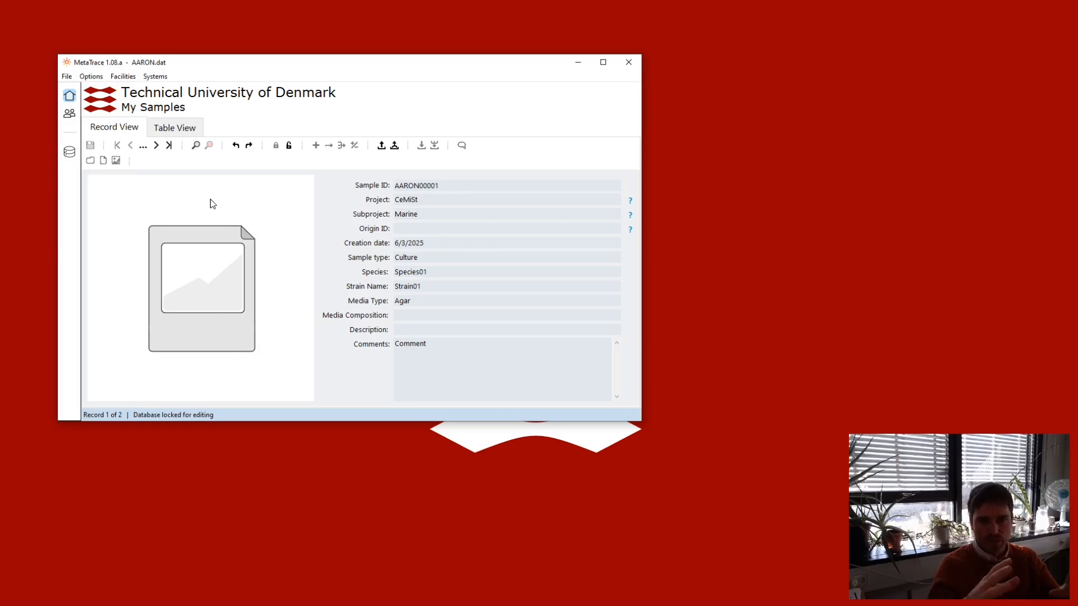
pyautogui.click(288, 147)
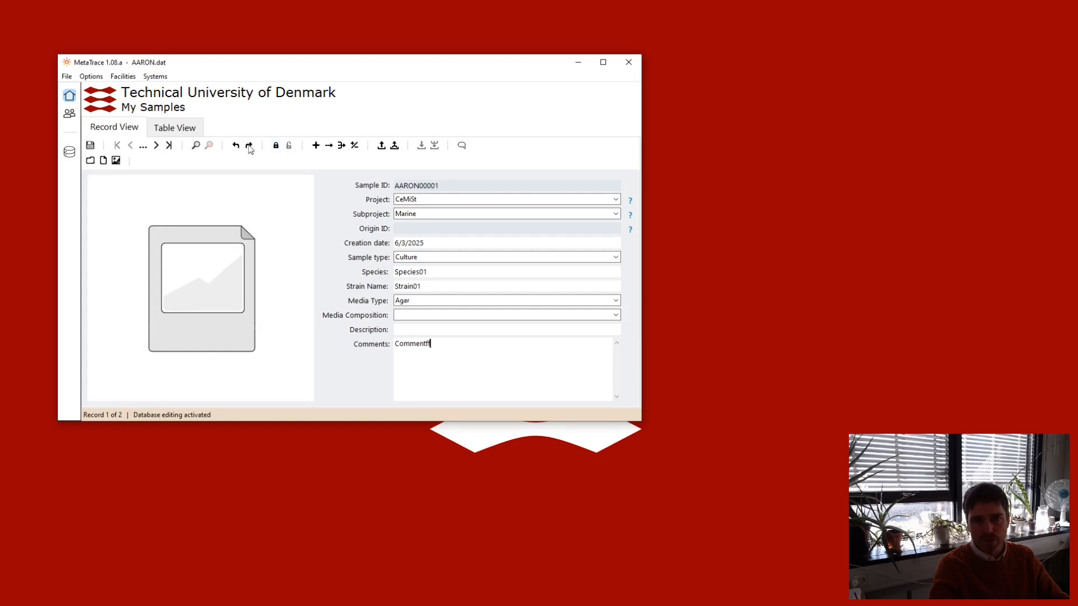
pyautogui.click(277, 148)
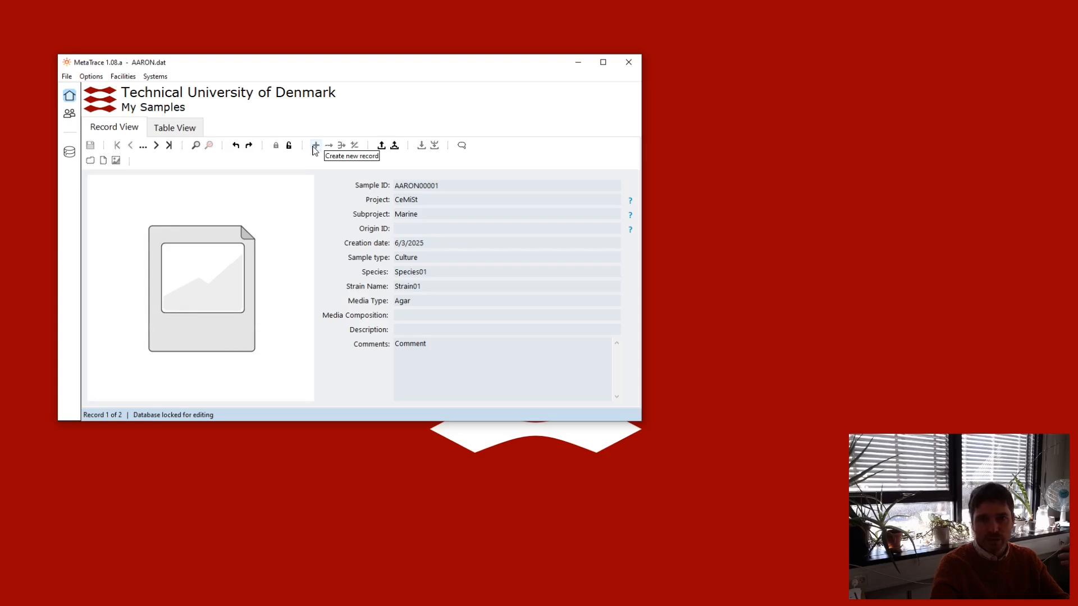
# Step: Unlock the database and create a new record with project CeMiSt, subproject Marine and sample type Pure Compound
pyautogui.click(289, 144)
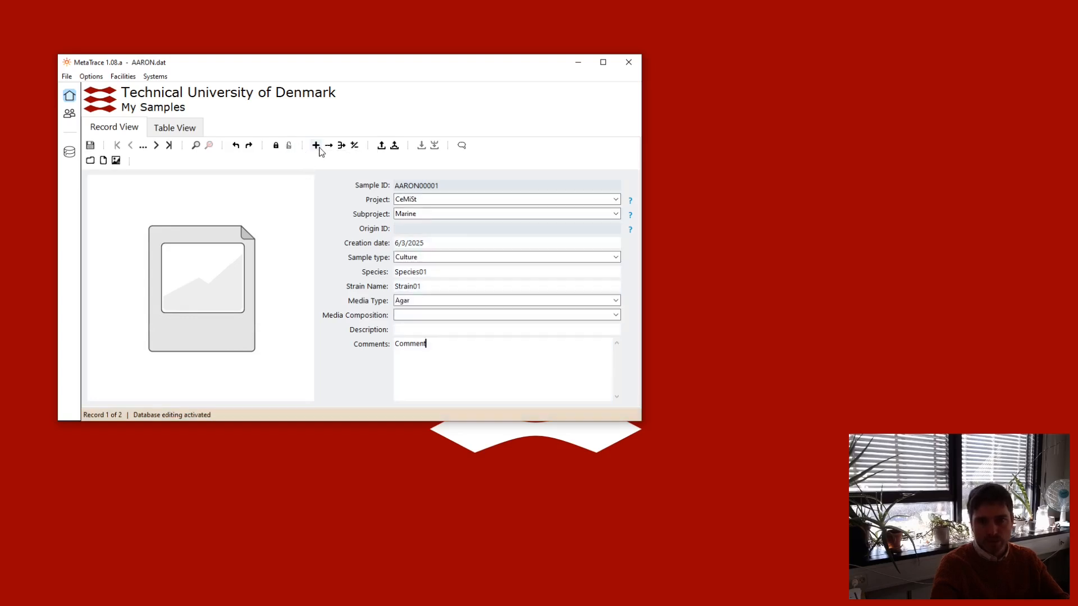
pyautogui.click(316, 146)
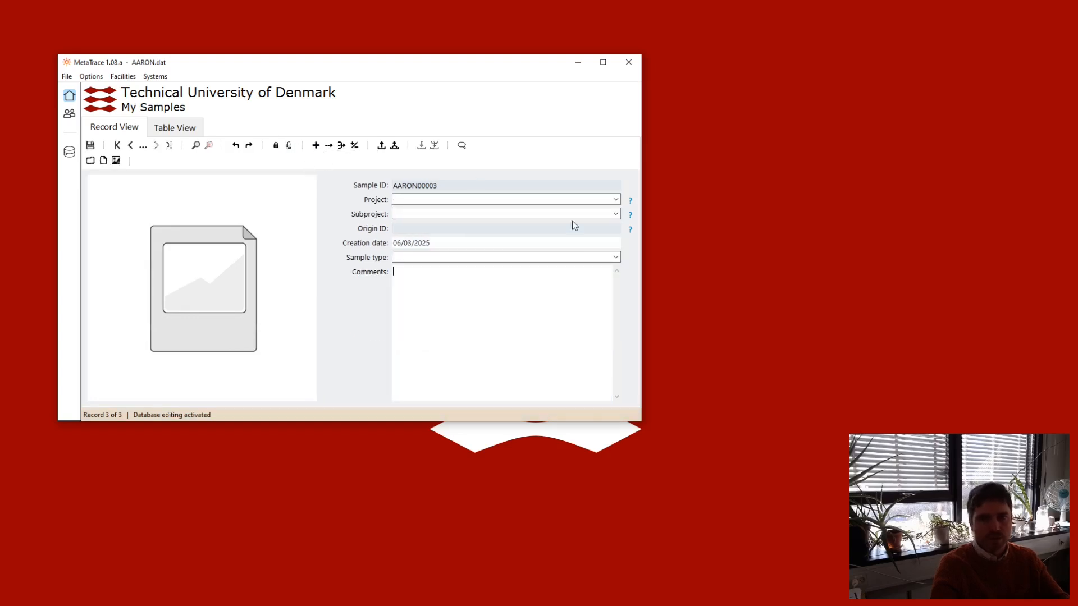
pyautogui.click(440, 201)
pyautogui.click(426, 215)
pyautogui.click(428, 219)
pyautogui.click(429, 226)
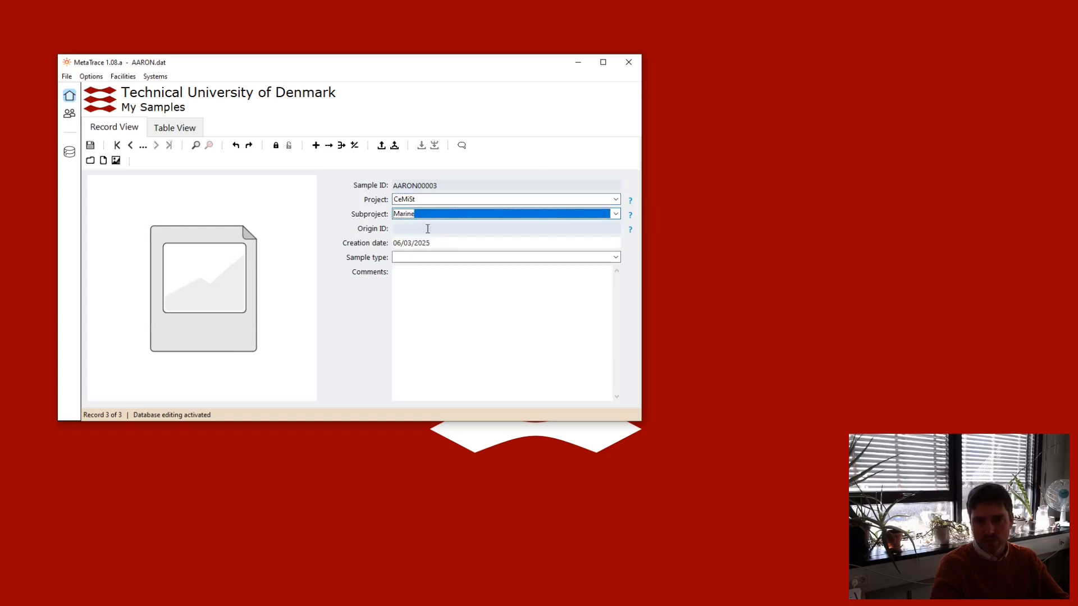
pyautogui.click(435, 258)
pyautogui.click(437, 295)
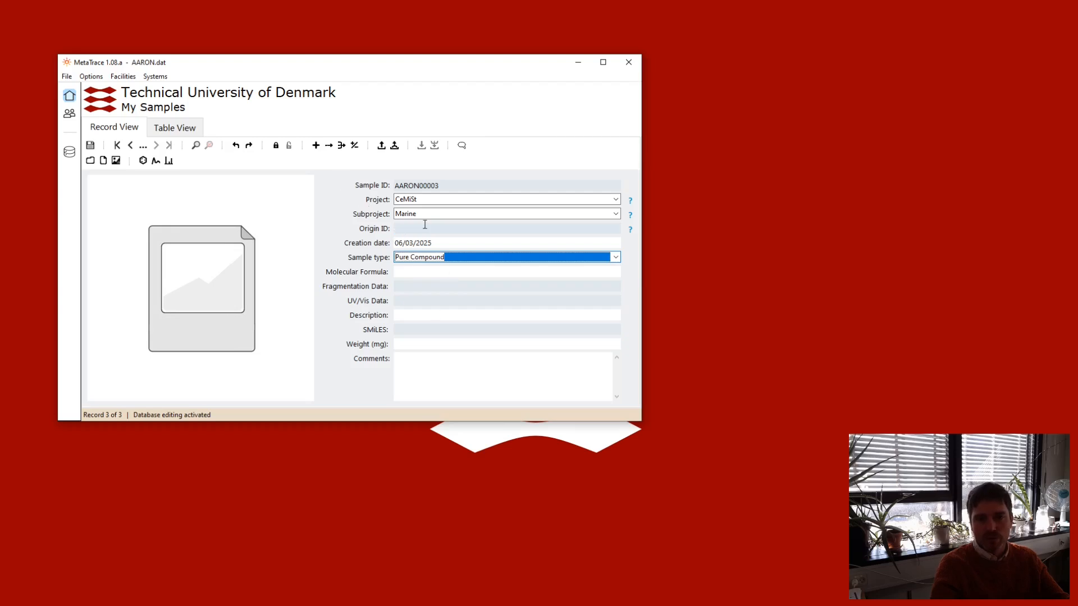
pyautogui.click(414, 273)
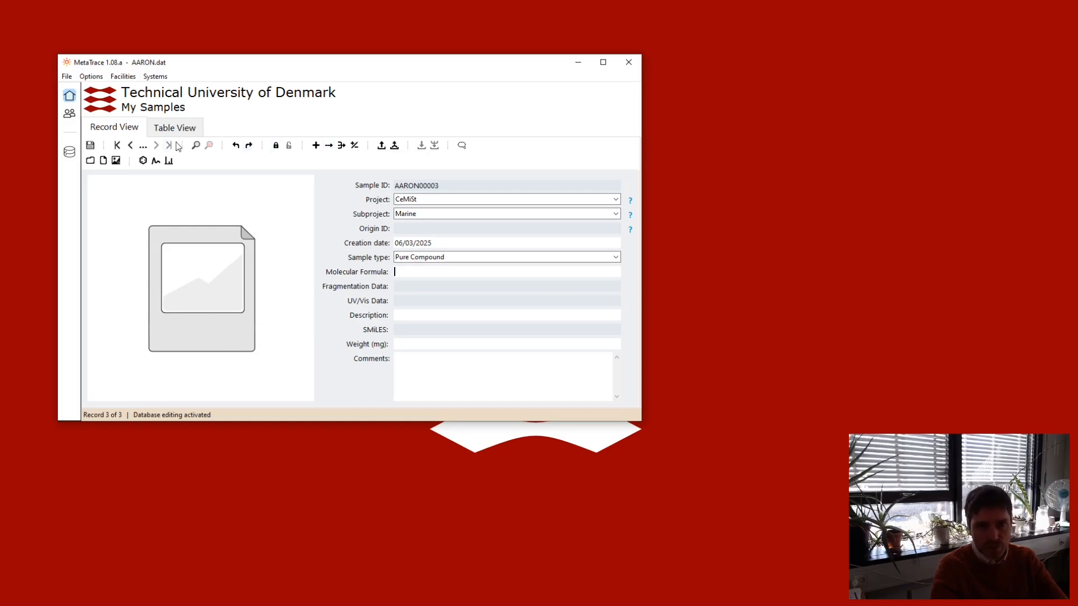
# Step: Split the first culture record, AARON00001, into new Culture Extract records with 3 replicates
pyautogui.click(117, 146)
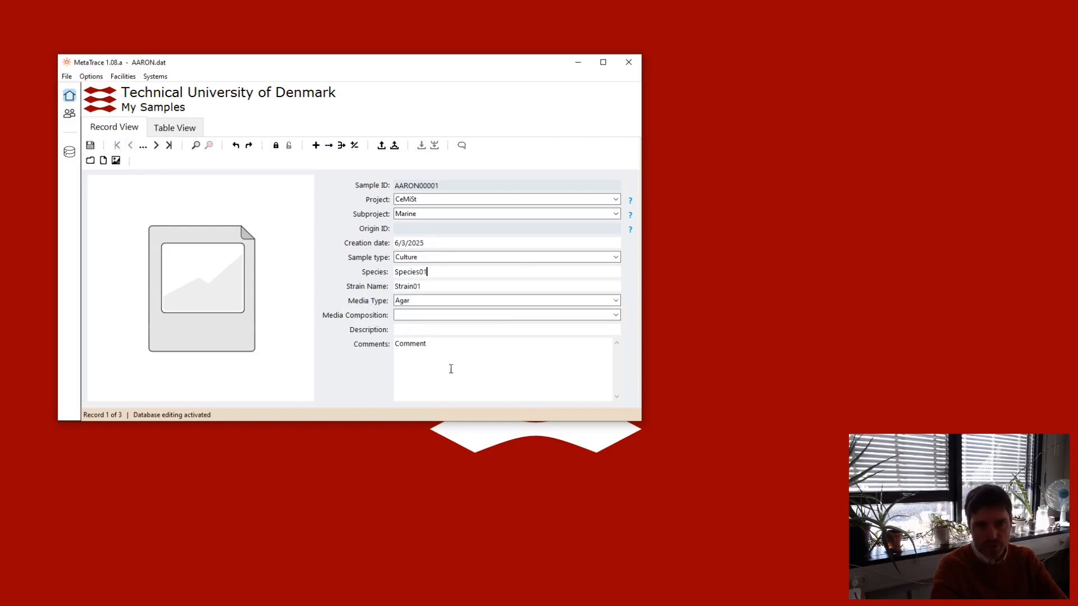
pyautogui.click(340, 145)
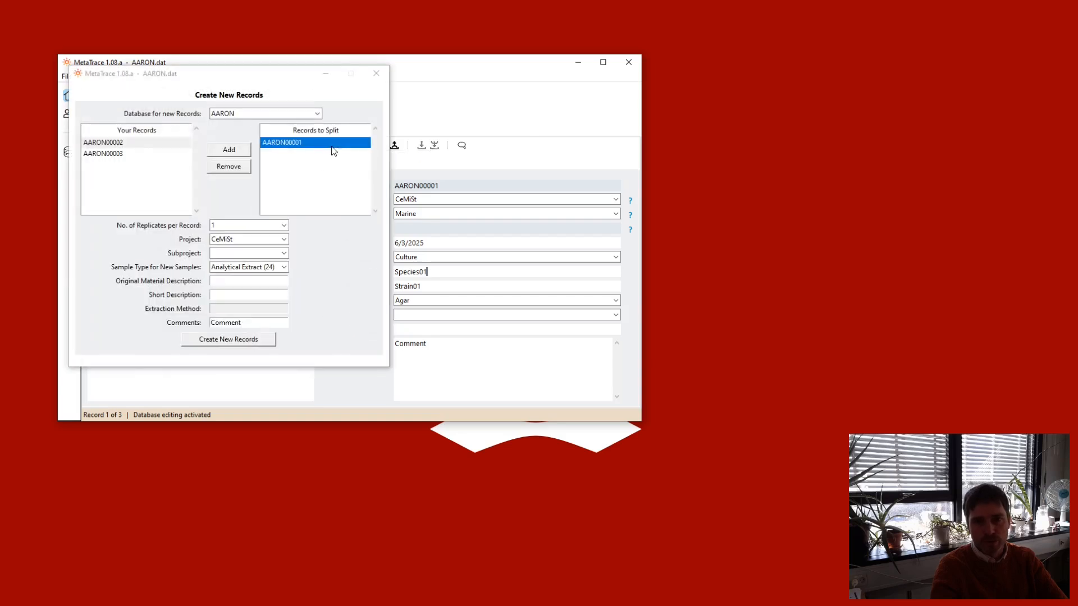
pyautogui.click(272, 267)
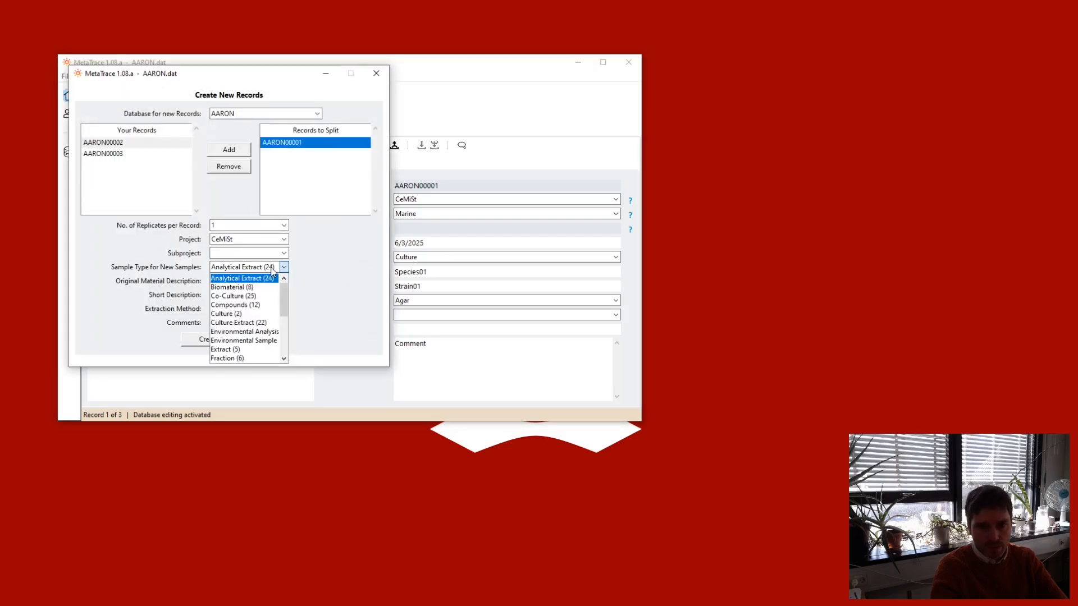
pyautogui.click(257, 323)
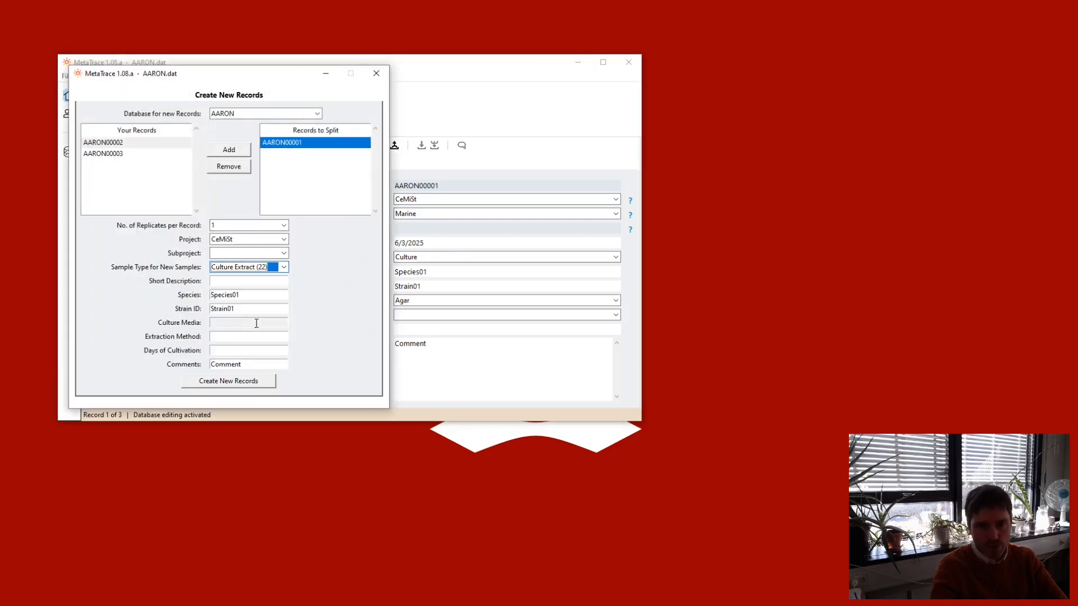
pyautogui.click(236, 225)
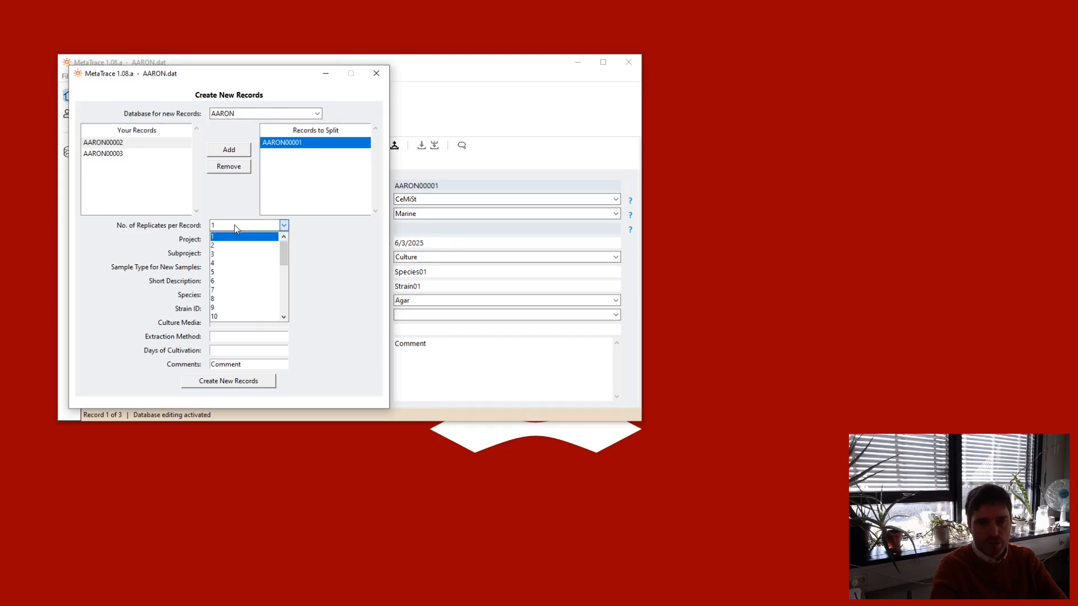
pyautogui.click(220, 258)
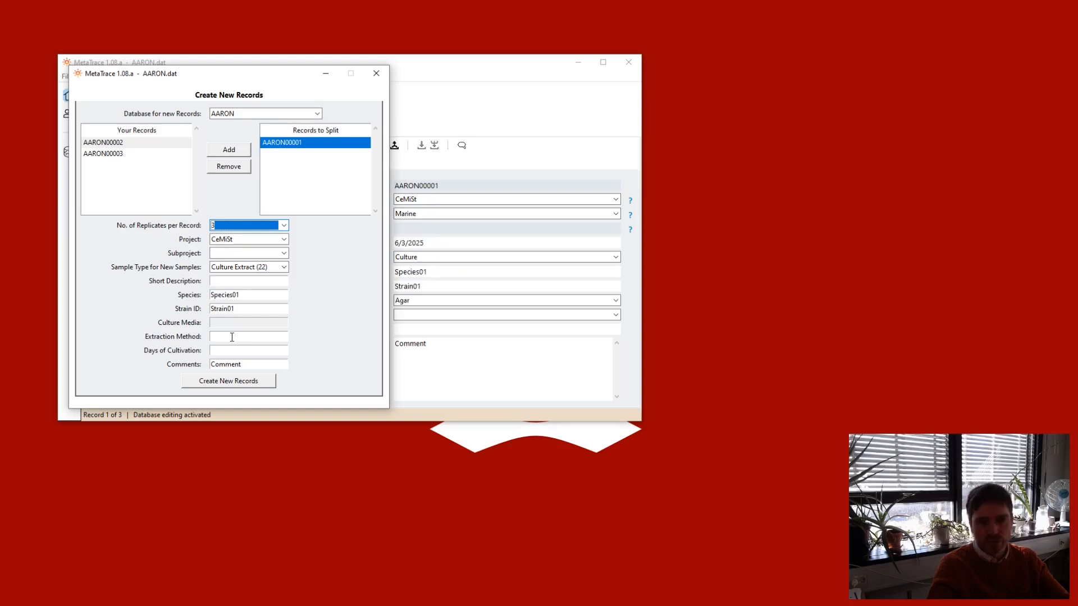
pyautogui.click(238, 384)
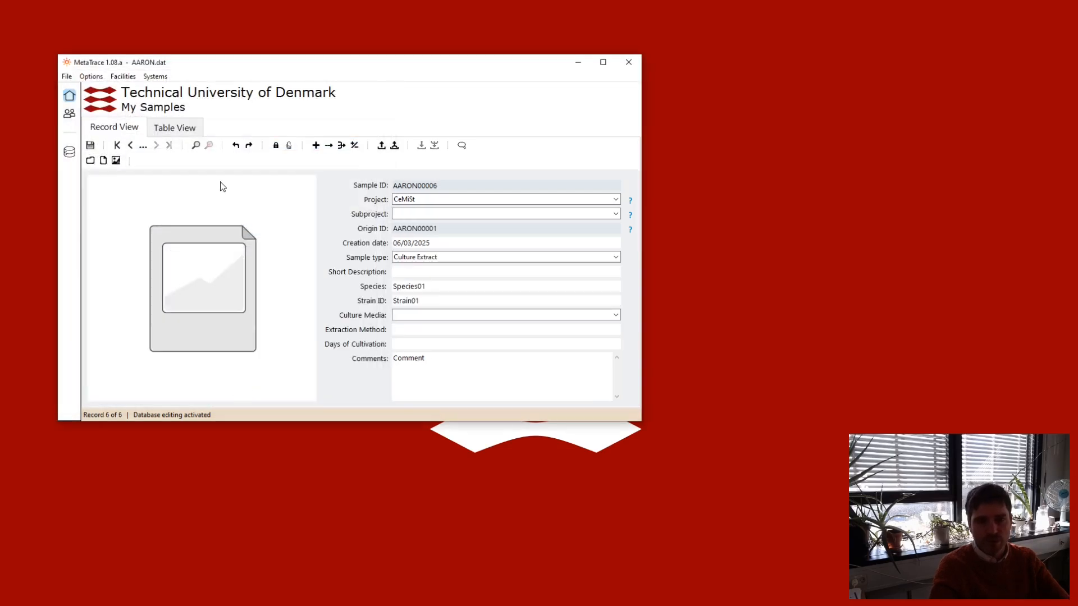
# Step: Check the sample ID and origin ID of the last new culture extract record
pyautogui.moveTo(446, 185); pyautogui.dragTo(386, 185)
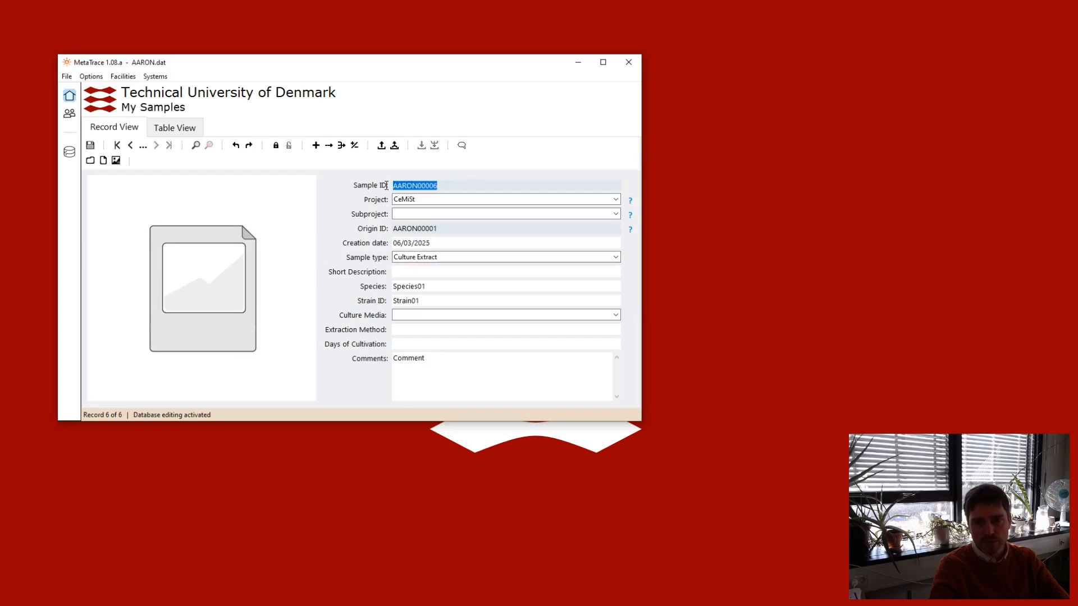
pyautogui.moveTo(445, 231); pyautogui.dragTo(375, 232)
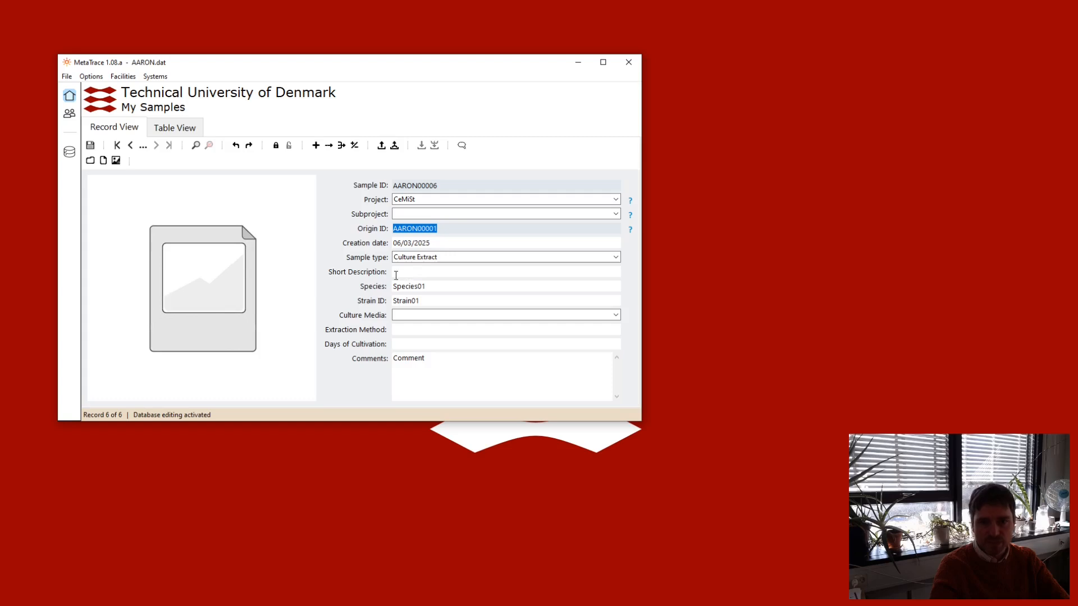
pyautogui.click(409, 346)
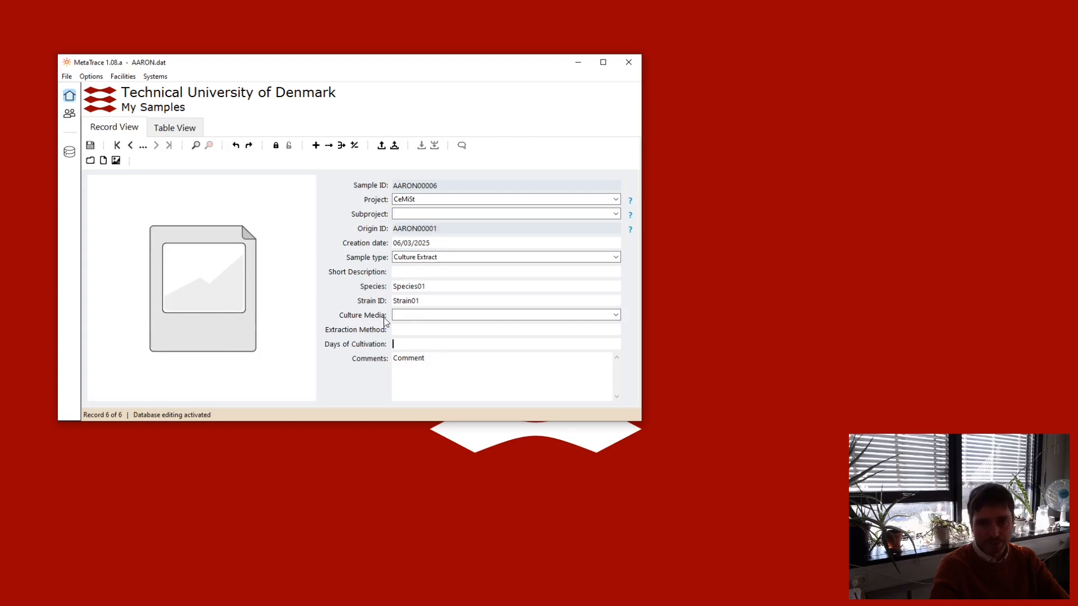
# Step: Review the new culture extract replicates, their origin IDs and the pure compound record in the table view
pyautogui.click(165, 131)
pyautogui.click(279, 196)
pyautogui.click(278, 206)
pyautogui.click(279, 217)
pyautogui.click(379, 186)
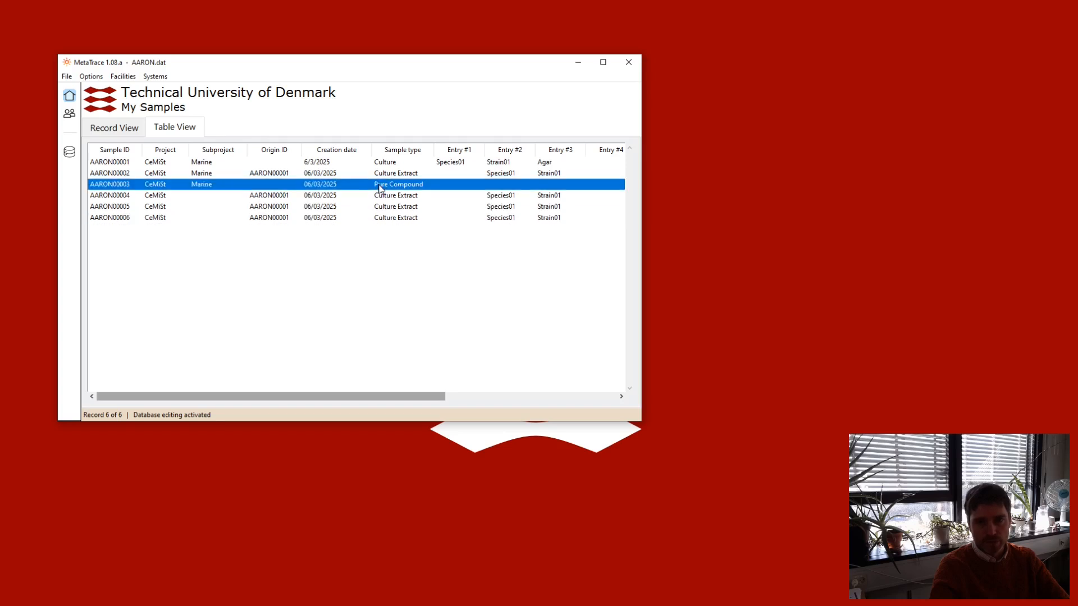
pyautogui.click(275, 195)
pyautogui.click(275, 206)
pyautogui.click(306, 218)
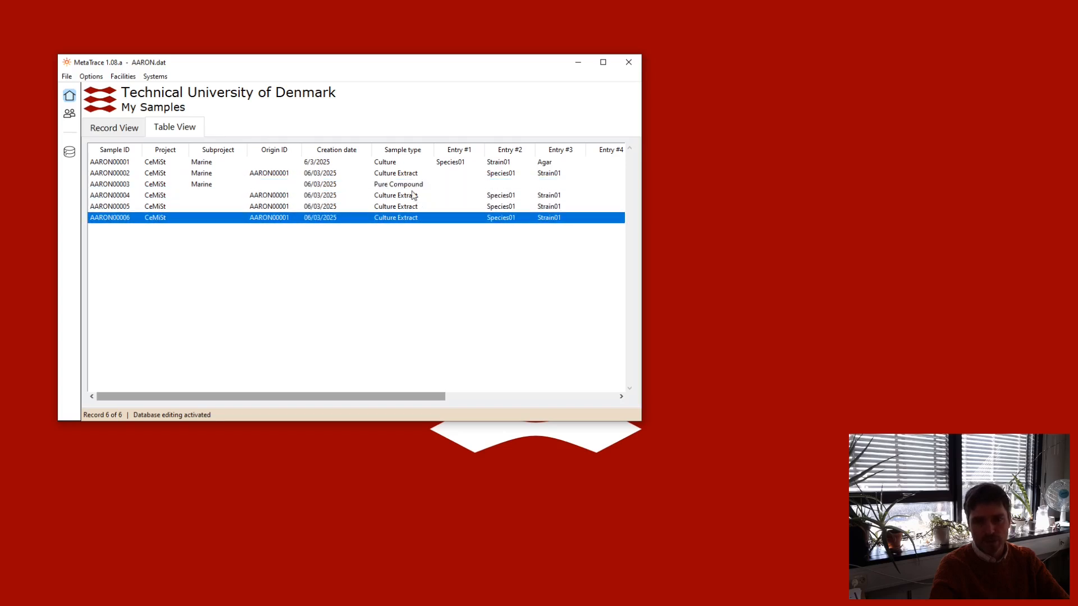
# Step: Compare the culture extract AARON00002 with its origin culture AARON00001 in the table
pyautogui.click(402, 177)
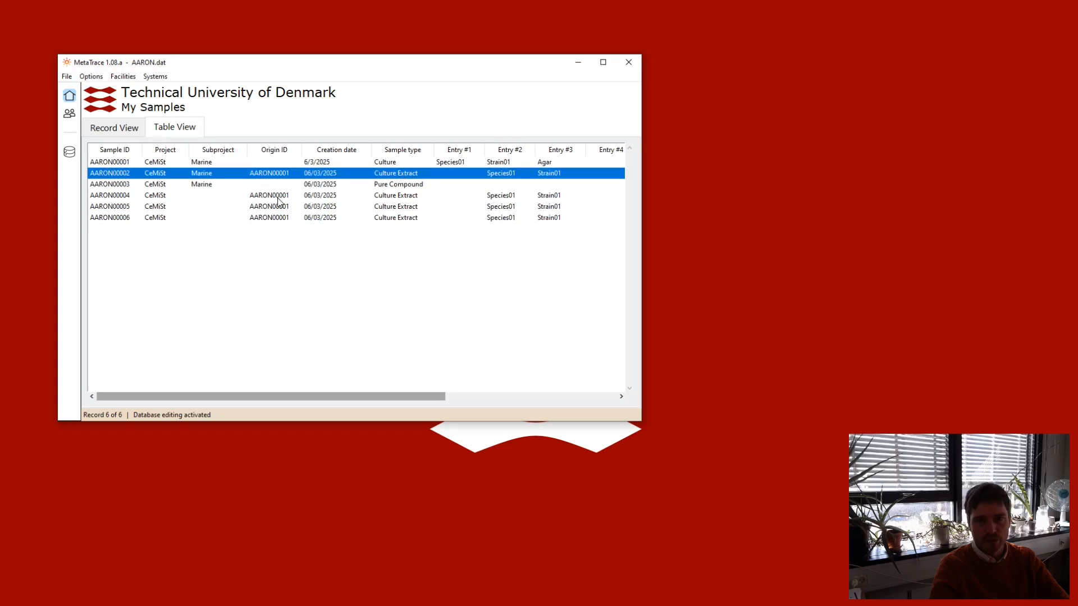
pyautogui.click(241, 163)
# Step: Start splitting the culture extract record AARON00004 with 8 replicates and sample type Fraction
pyautogui.click(108, 127)
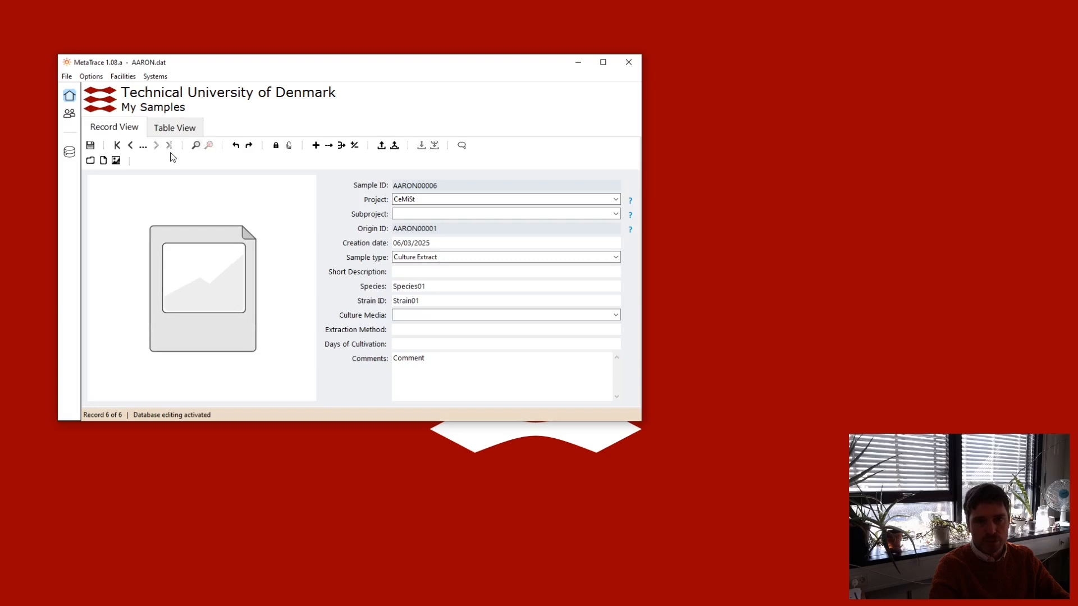
pyautogui.click(131, 145)
pyautogui.click(130, 145)
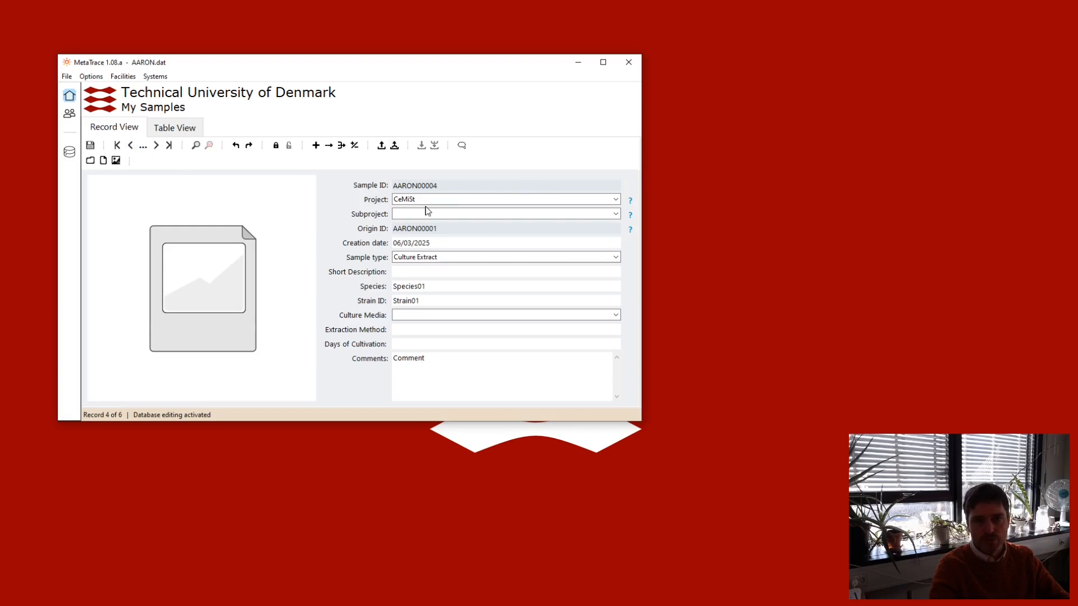
pyautogui.doubleClick(432, 182)
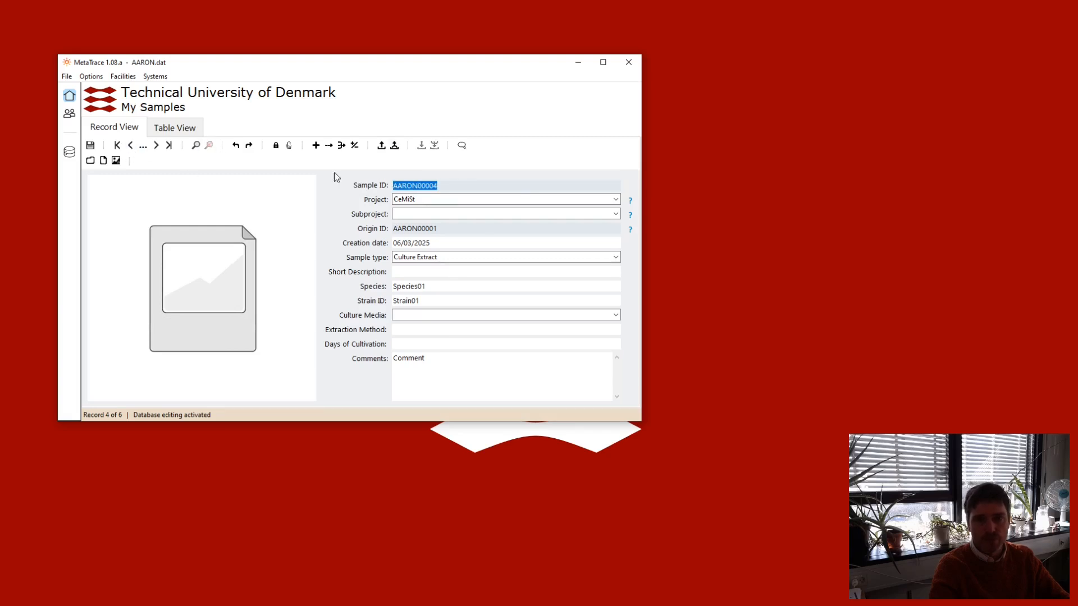
pyautogui.click(328, 145)
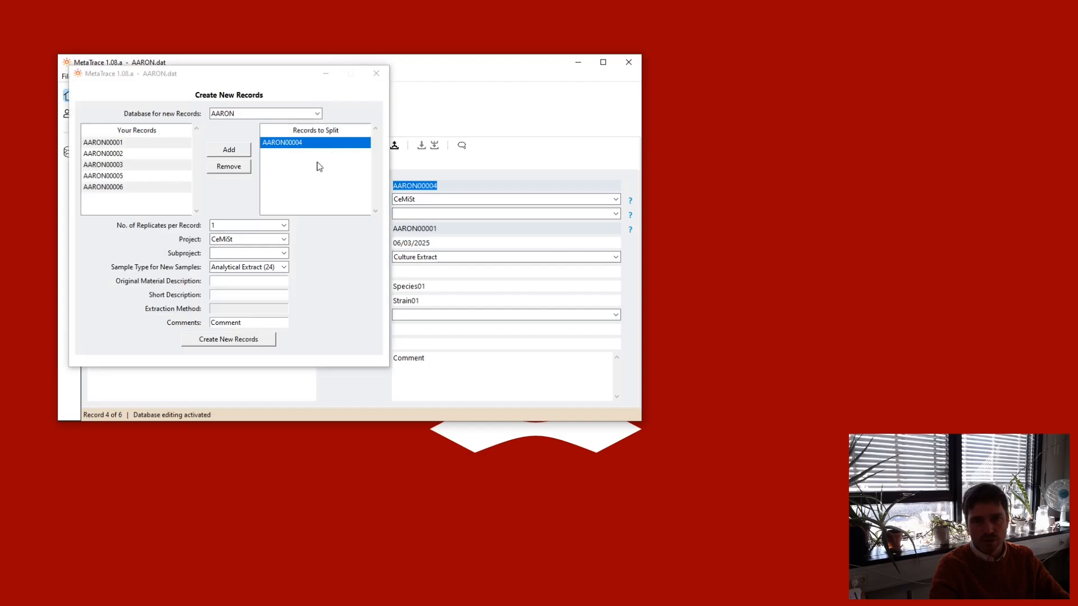
pyautogui.click(264, 226)
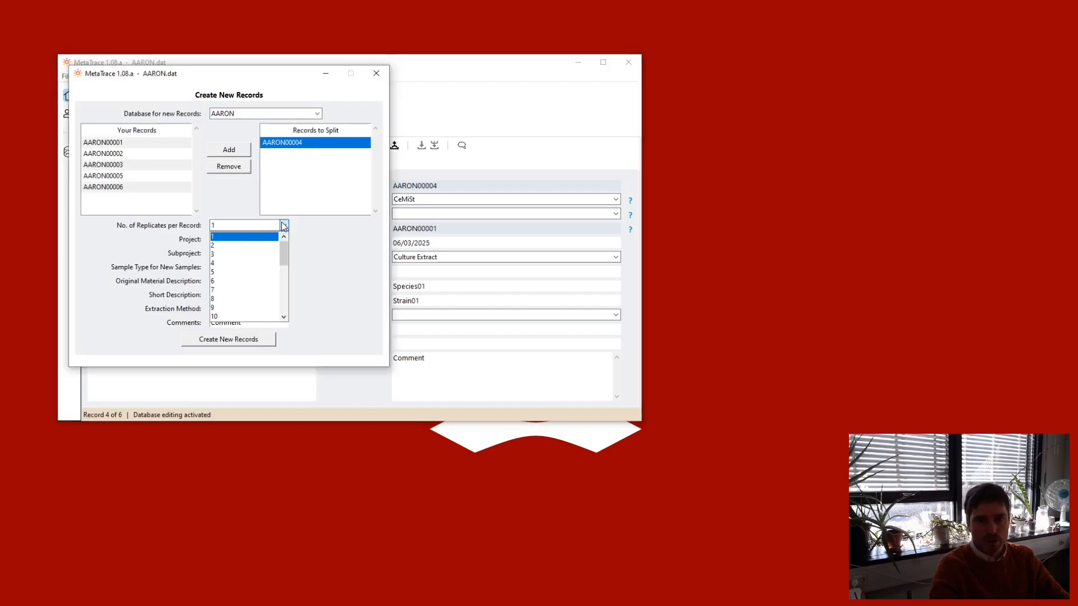
pyautogui.click(237, 303)
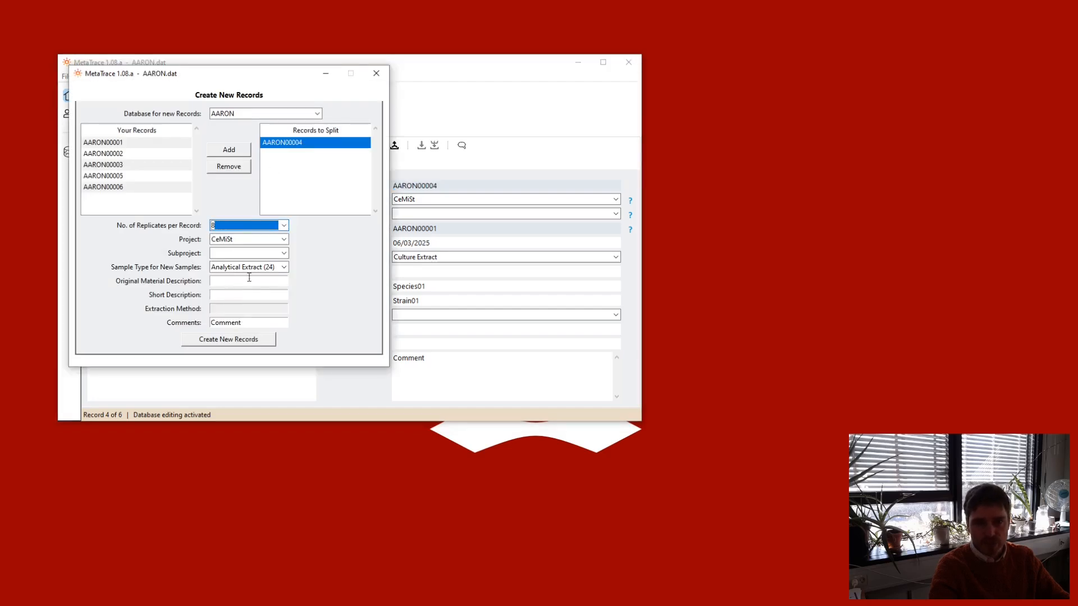
pyautogui.click(258, 269)
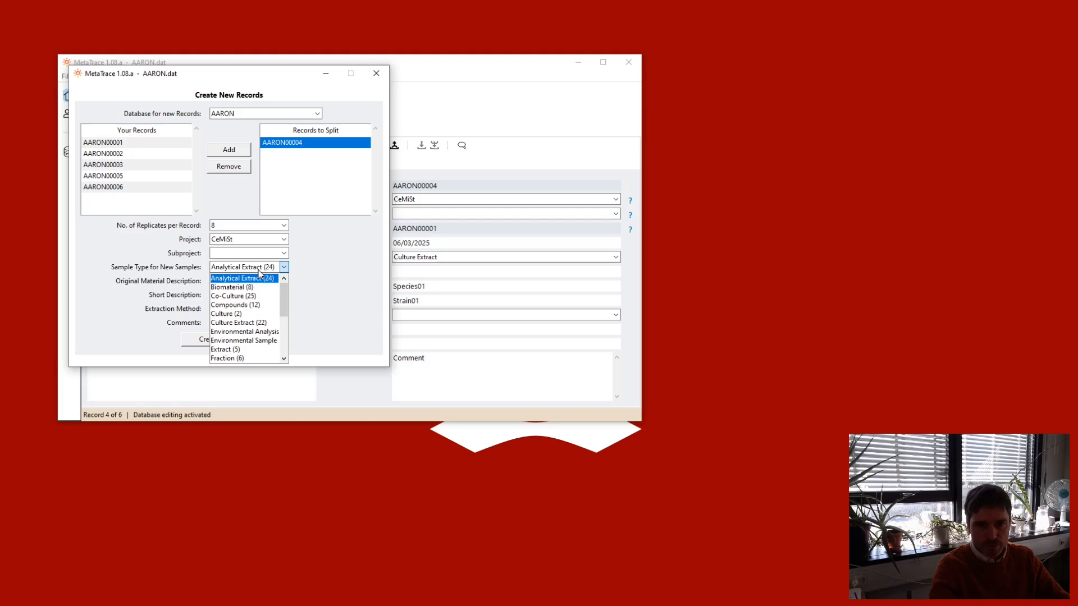
pyautogui.click(244, 359)
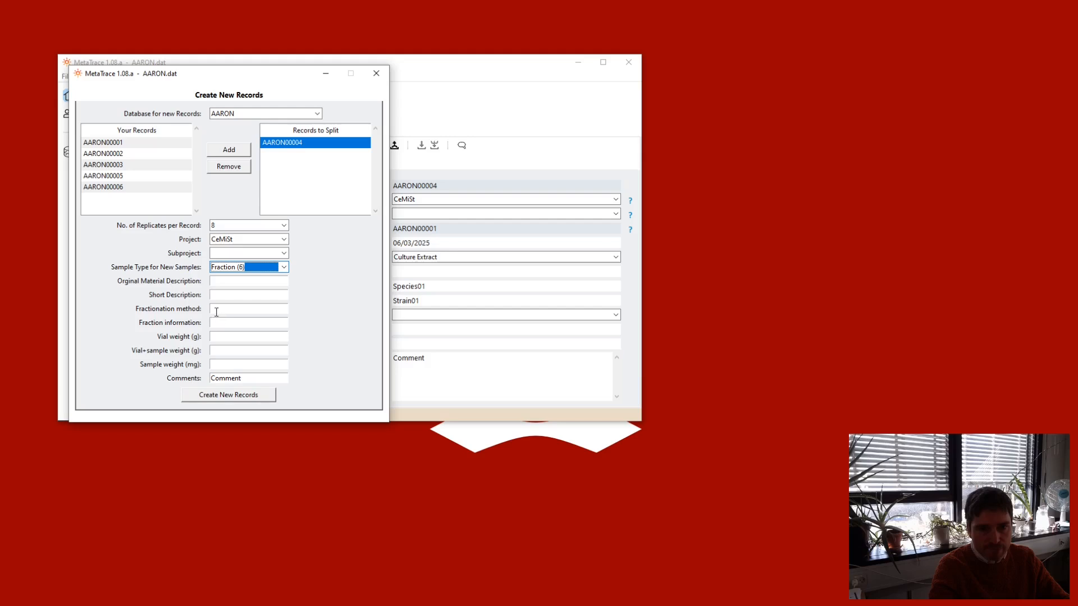
# Step: Set the fraction information for the new records to "Fraction No. [REP#]"
pyautogui.click(223, 325)
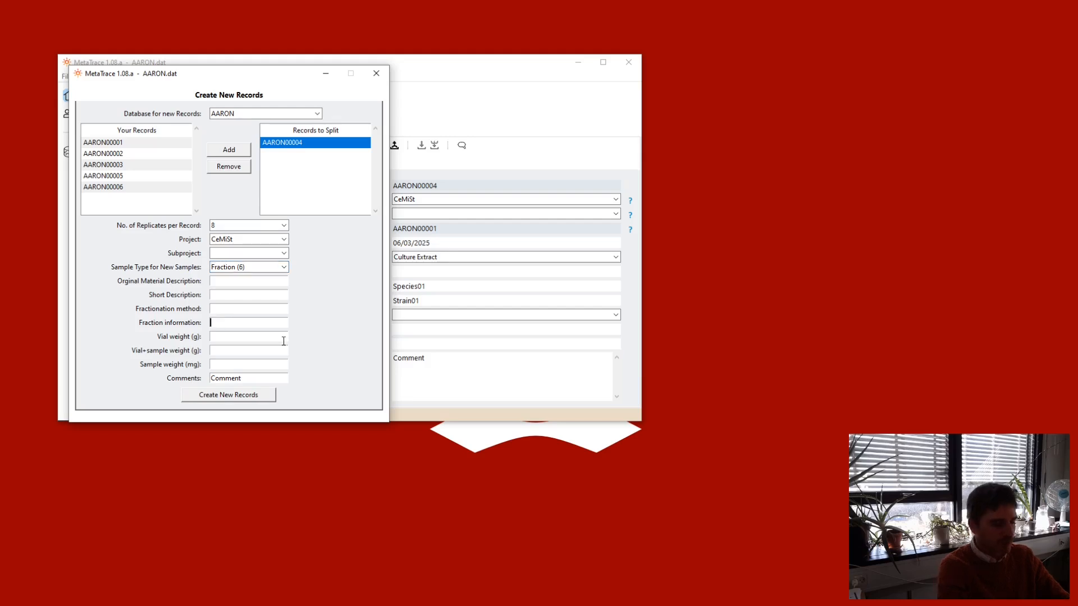
pyautogui.write('Fraction No. [REP')
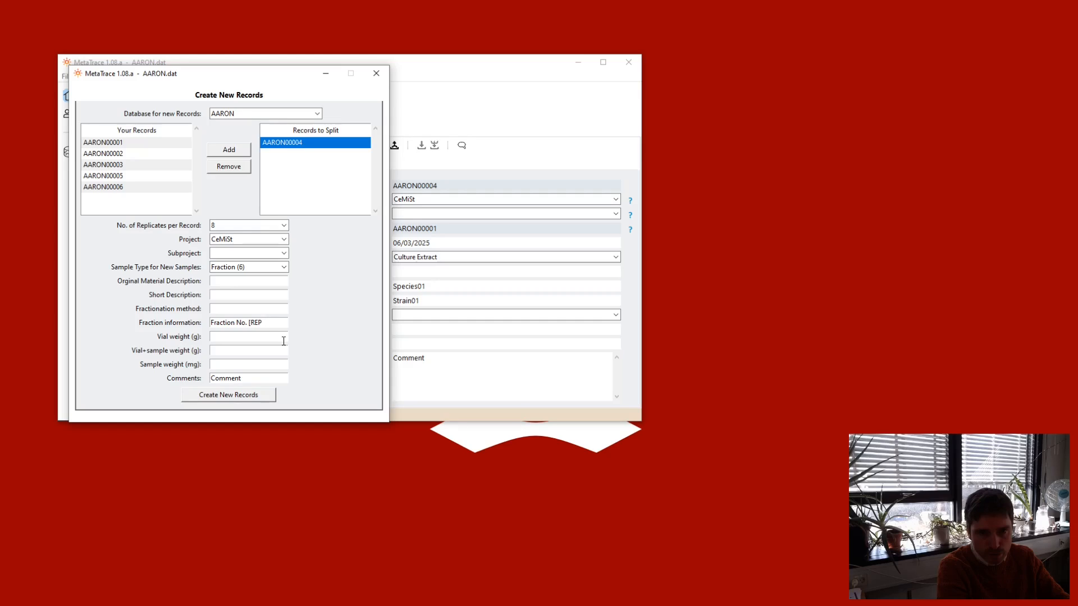
pyautogui.write(']')
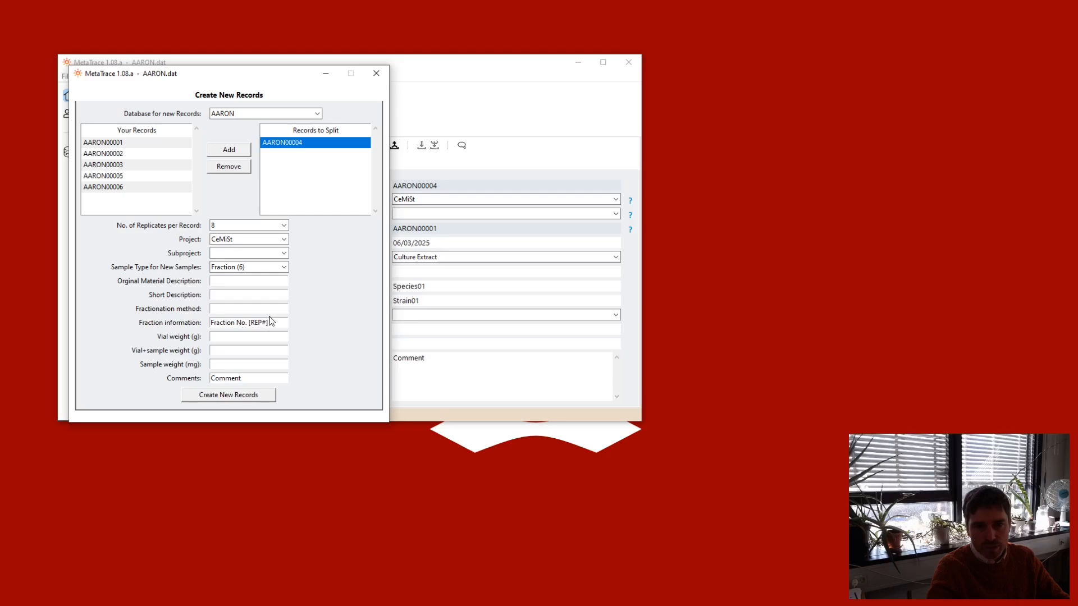
pyautogui.moveTo(248, 323)
pyautogui.mouseDown()
pyautogui.moveTo(277, 322)
pyautogui.moveTo(248, 323)
pyautogui.mouseUp()
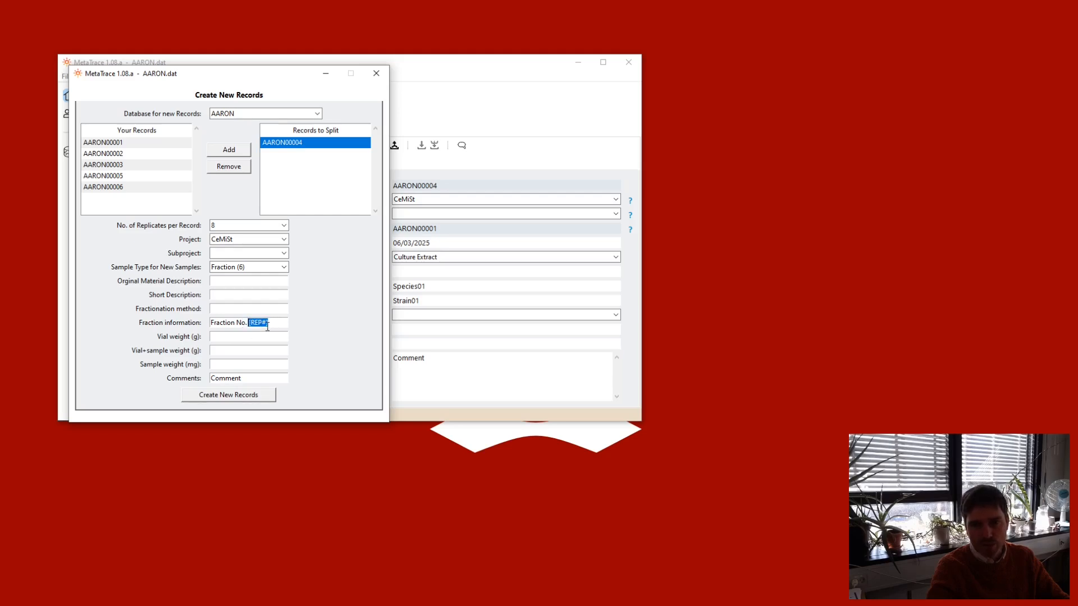
pyautogui.click(264, 338)
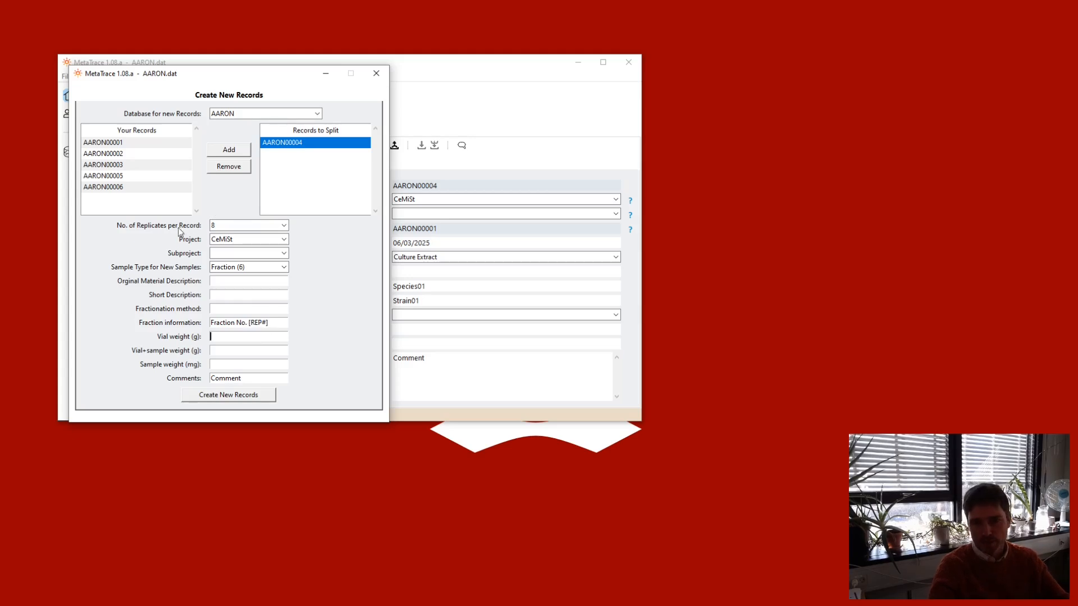
# Step: Enter "Fractionation of Sample" as the original material description and create the new fraction records
pyautogui.click(225, 281)
pyautogui.write('Fractionation of Sample')
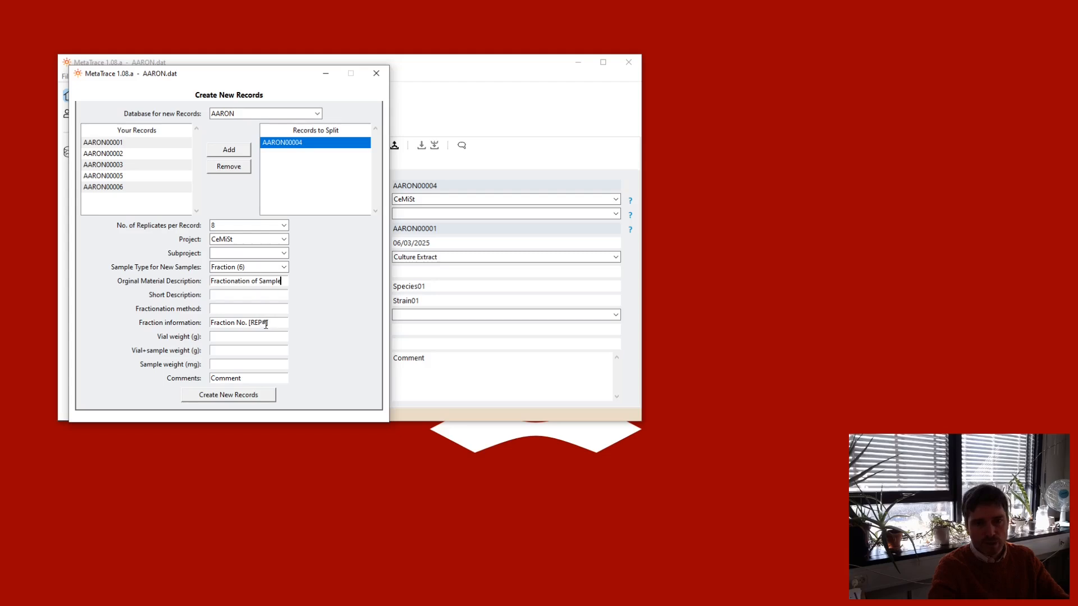
pyautogui.click(208, 396)
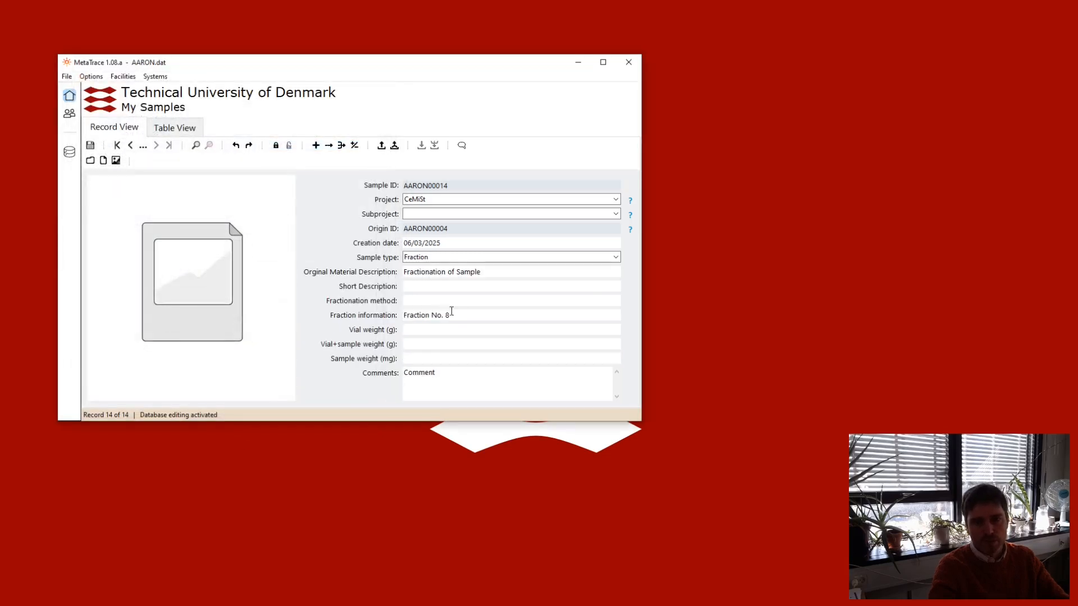
# Step: Go back through the new fraction records to the first one, checking their fraction information
pyautogui.click(131, 145)
pyautogui.click(131, 145)
pyautogui.click(130, 145)
pyautogui.click(131, 145)
pyautogui.click(130, 146)
pyautogui.click(130, 145)
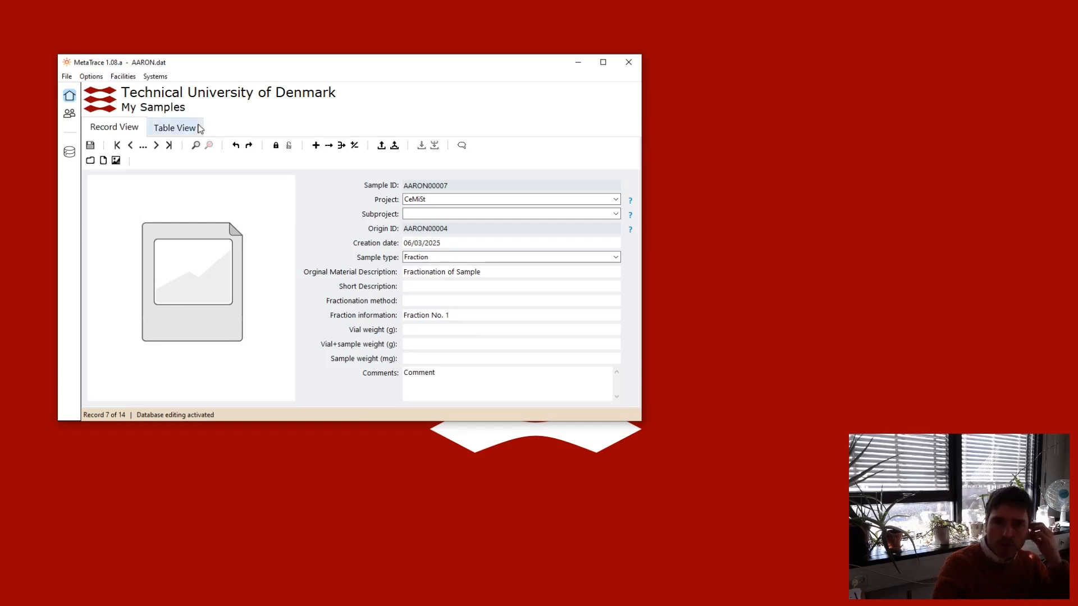
# Step: Review in the table how the fractions trace back through culture extract AARON00004 to the original culture
pyautogui.click(175, 128)
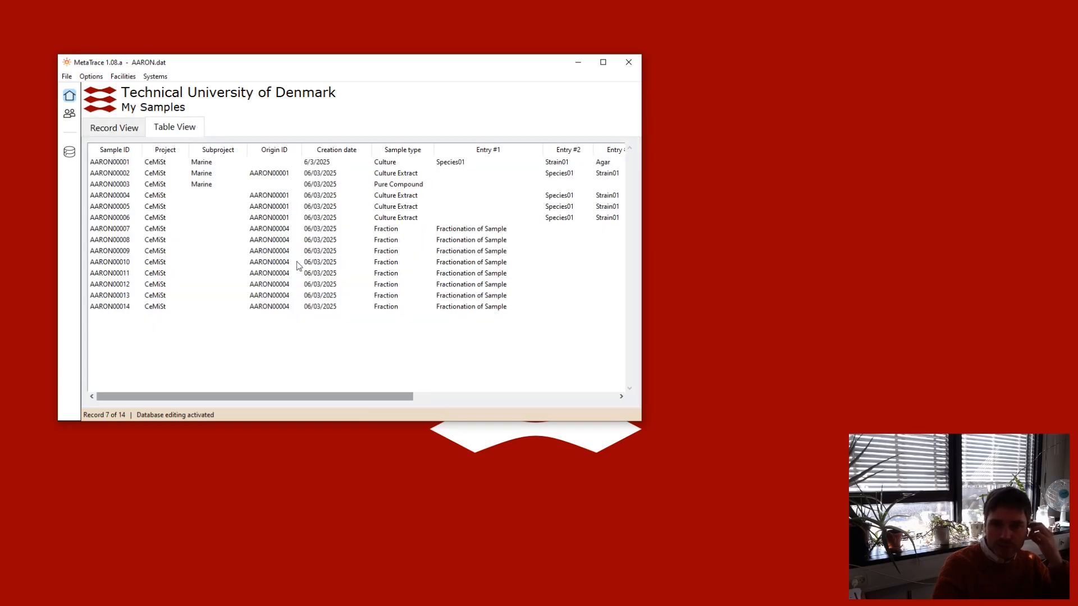
pyautogui.click(397, 262)
pyautogui.click(287, 231)
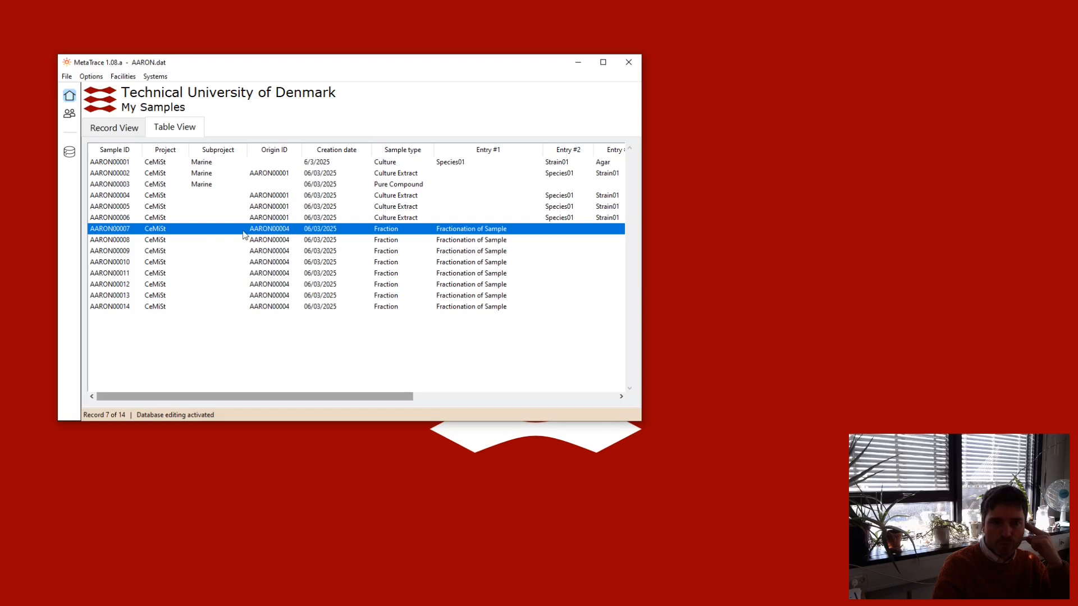
pyautogui.click(126, 197)
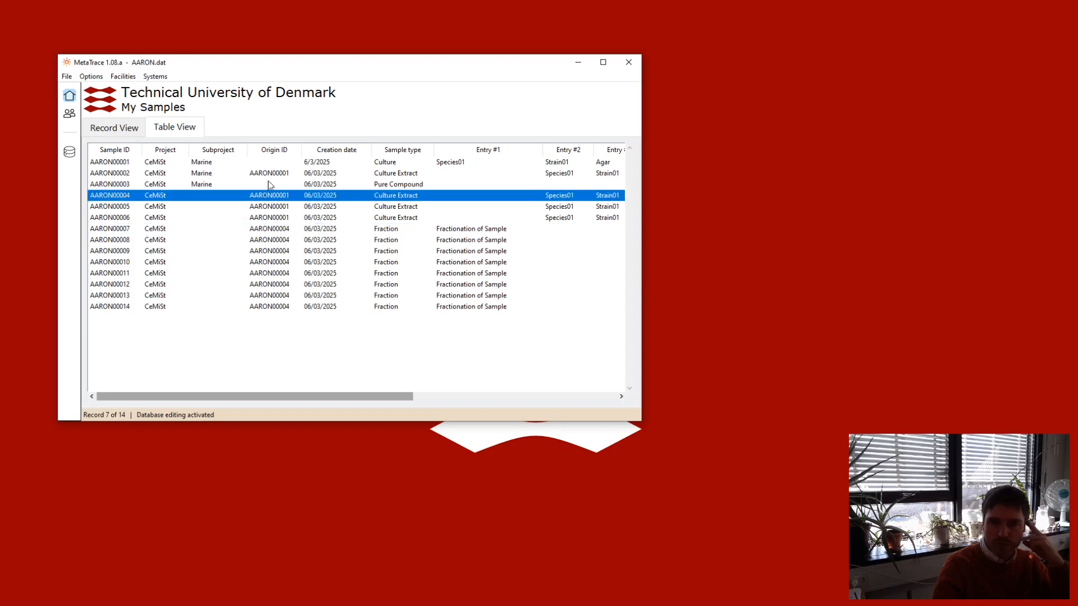
pyautogui.click(386, 164)
pyautogui.click(389, 199)
pyautogui.click(394, 233)
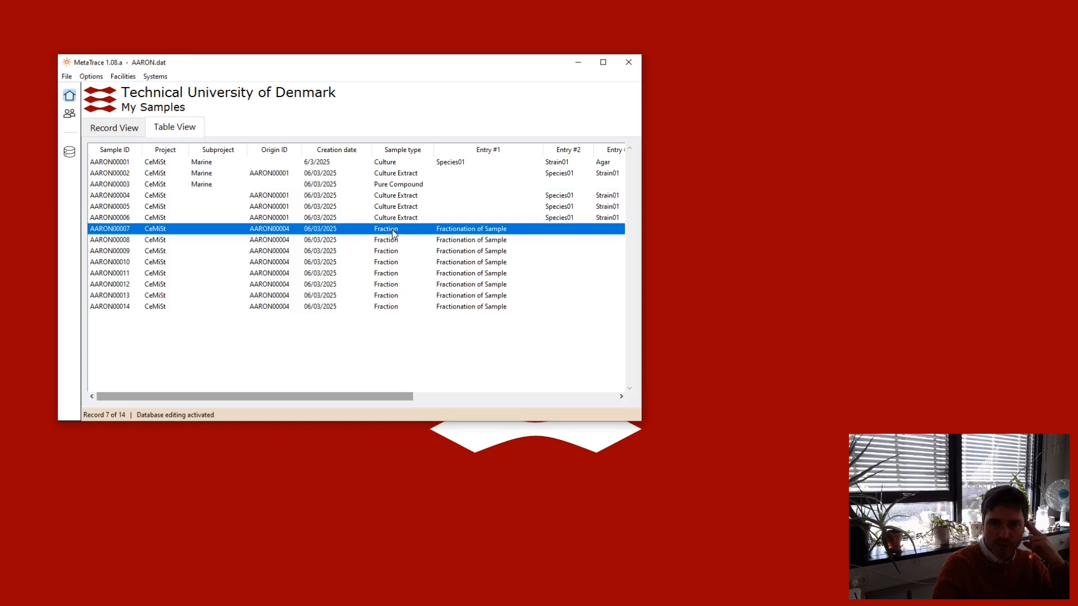
pyautogui.click(396, 308)
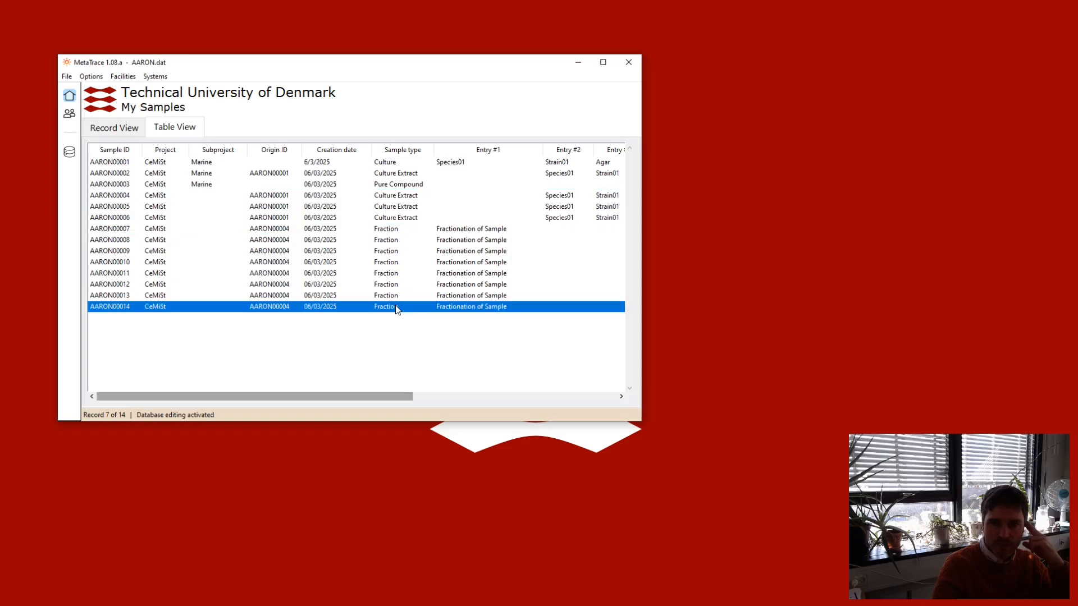
# Step: Start a merge from the last record and replace AARON00014 in the merge list with fractions AARON00011 and AARON00012
pyautogui.click(111, 131)
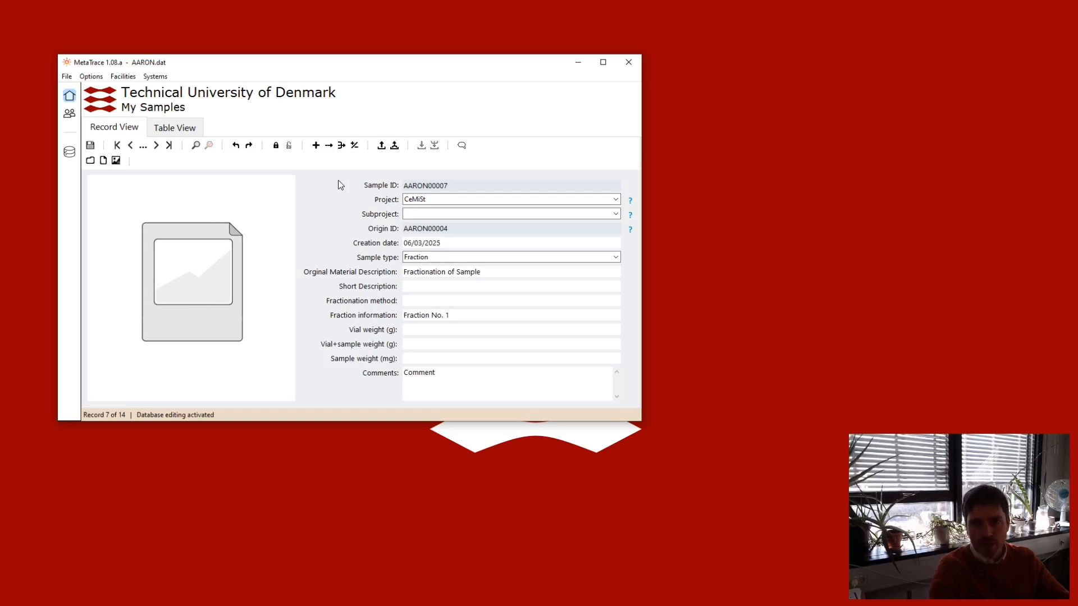
pyautogui.click(168, 145)
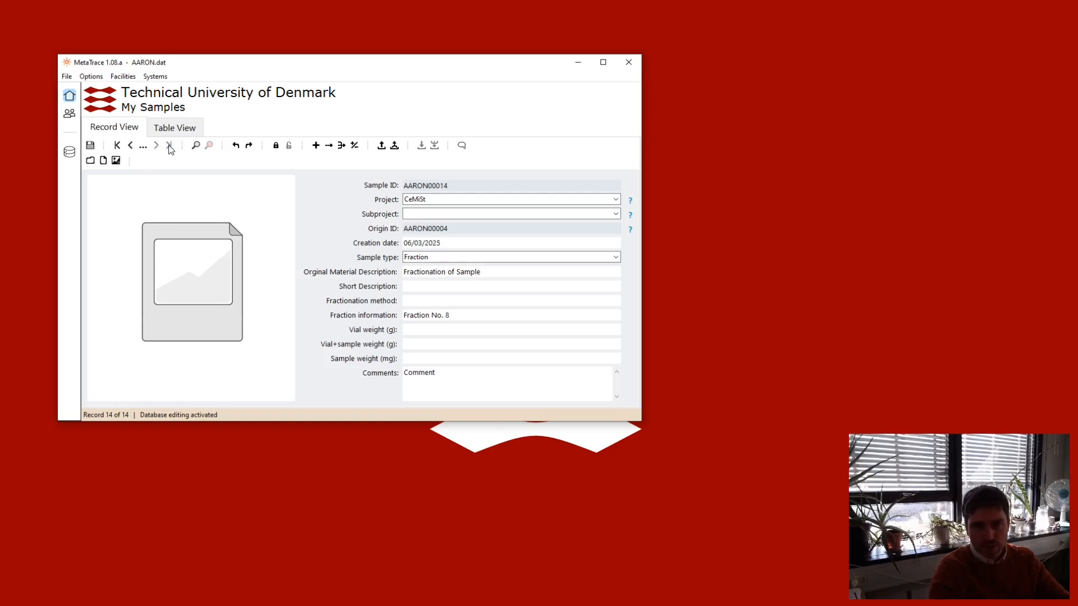
pyautogui.click(341, 146)
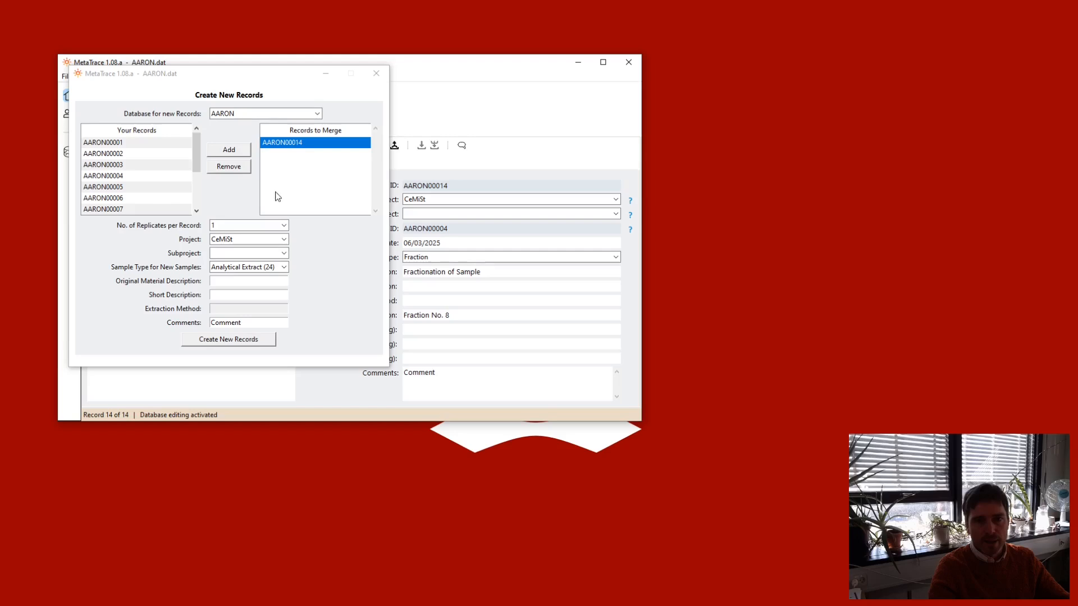
pyautogui.moveTo(254, 78); pyautogui.dragTo(406, 108)
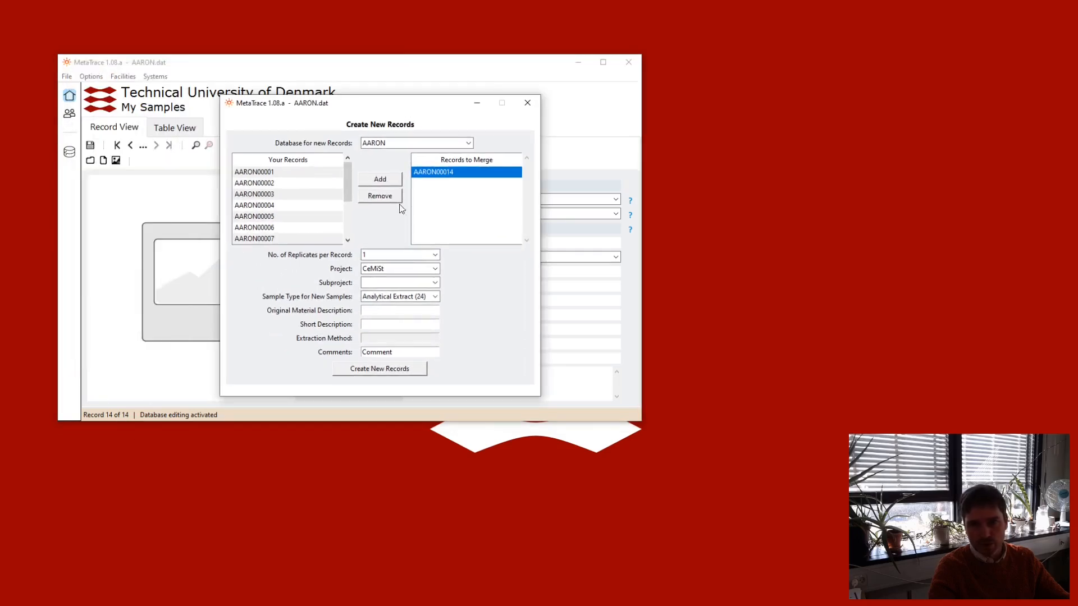
pyautogui.scroll(-2, 278, 218)
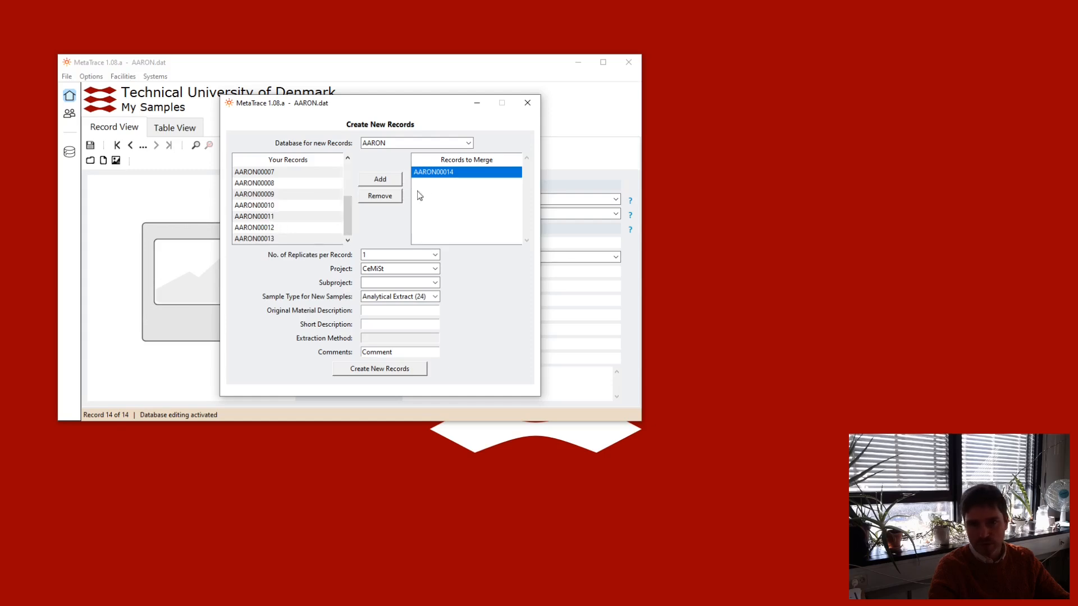
pyautogui.click(383, 198)
pyautogui.click(276, 217)
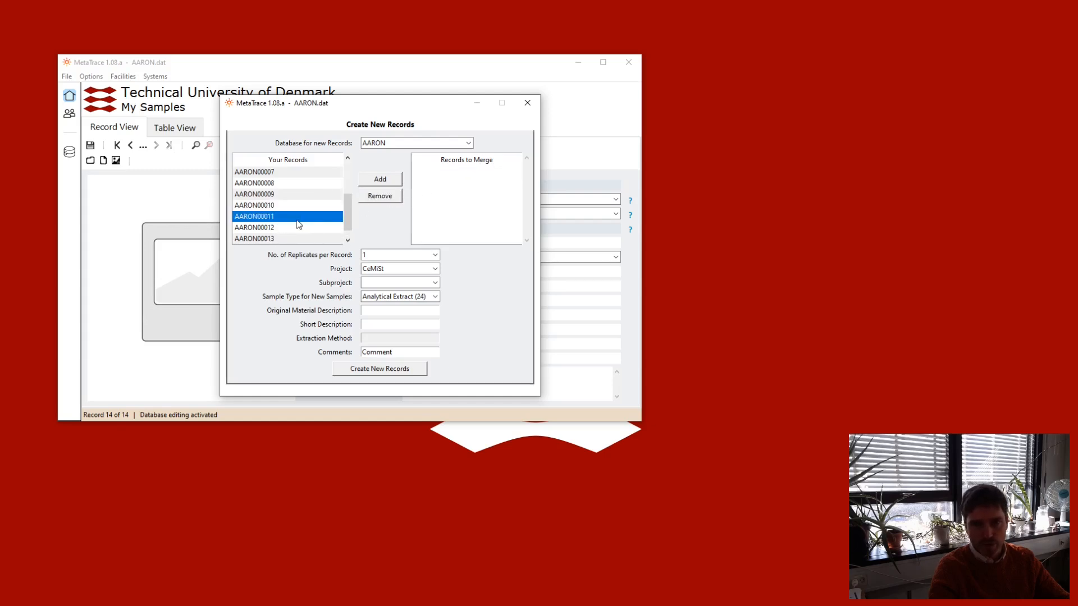
pyautogui.click(380, 179)
pyautogui.click(314, 218)
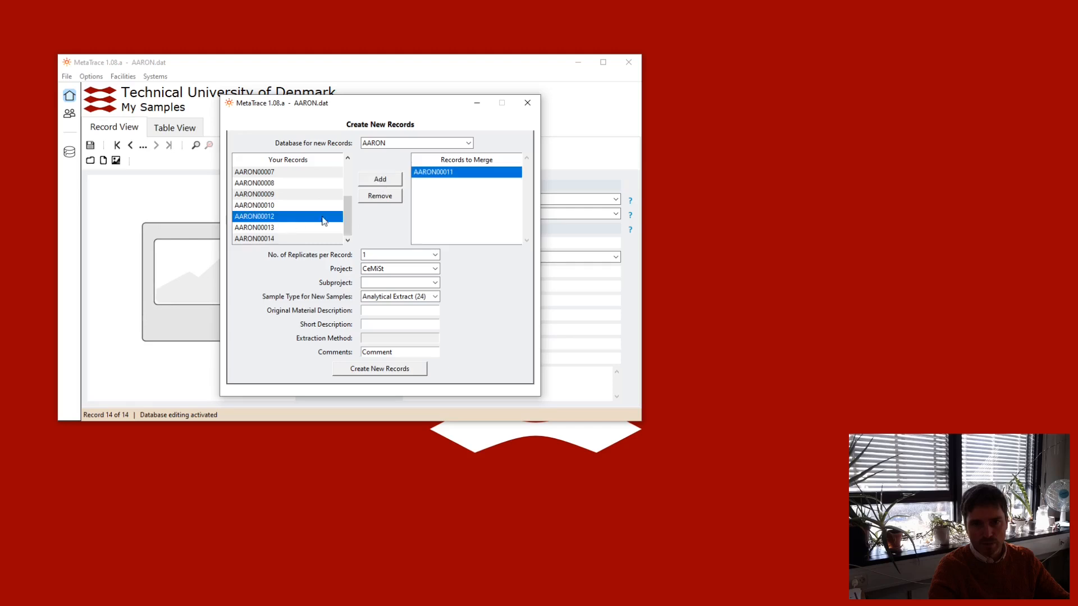
pyautogui.click(385, 182)
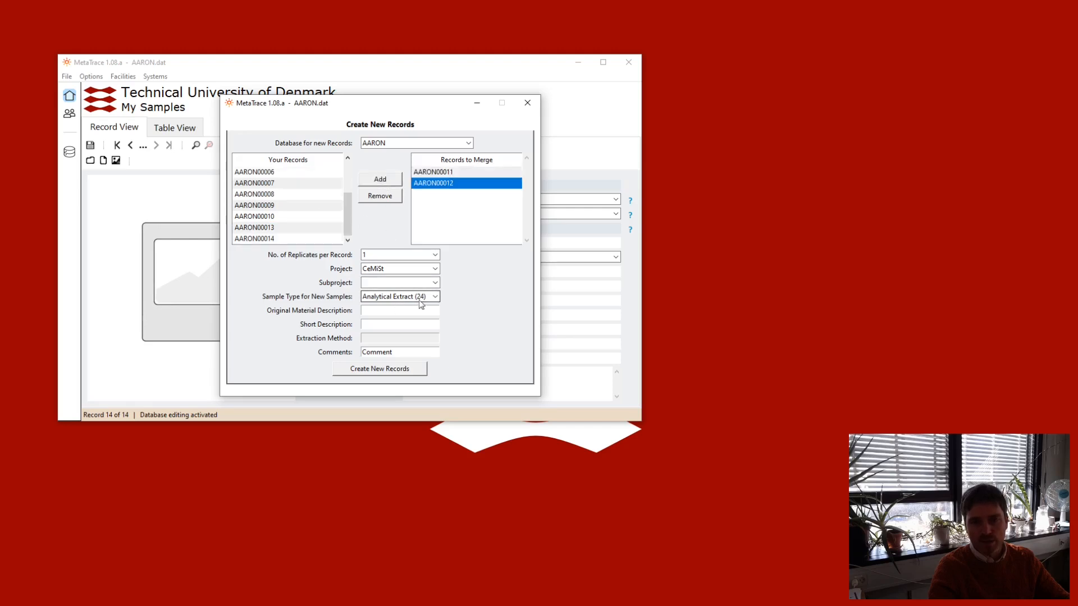
# Step: Set the merged sample's type to Analytical Extract and create the new record
pyautogui.click(421, 298)
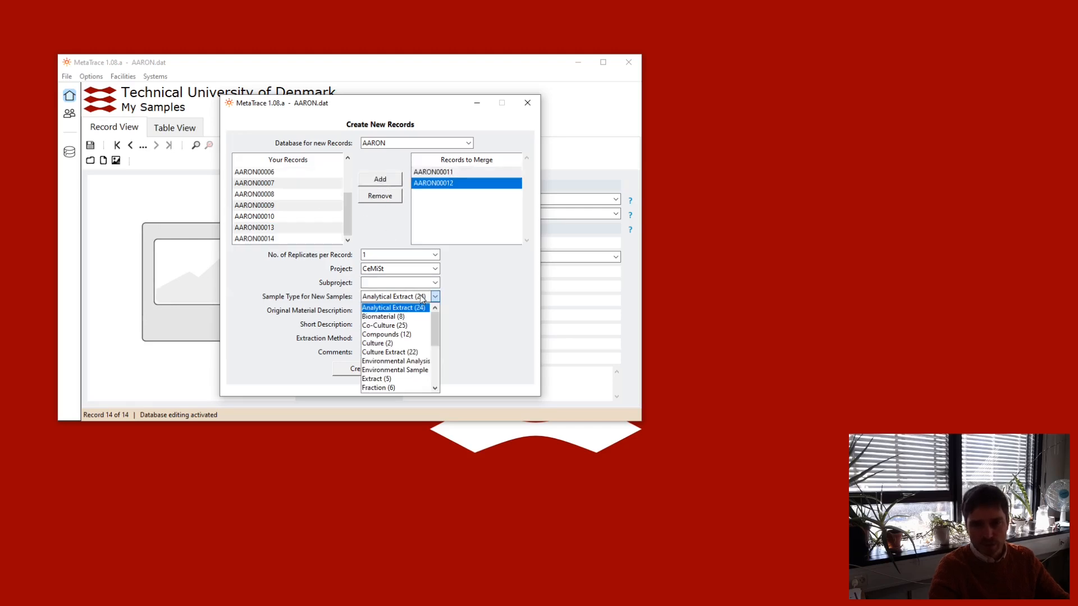
pyautogui.click(390, 388)
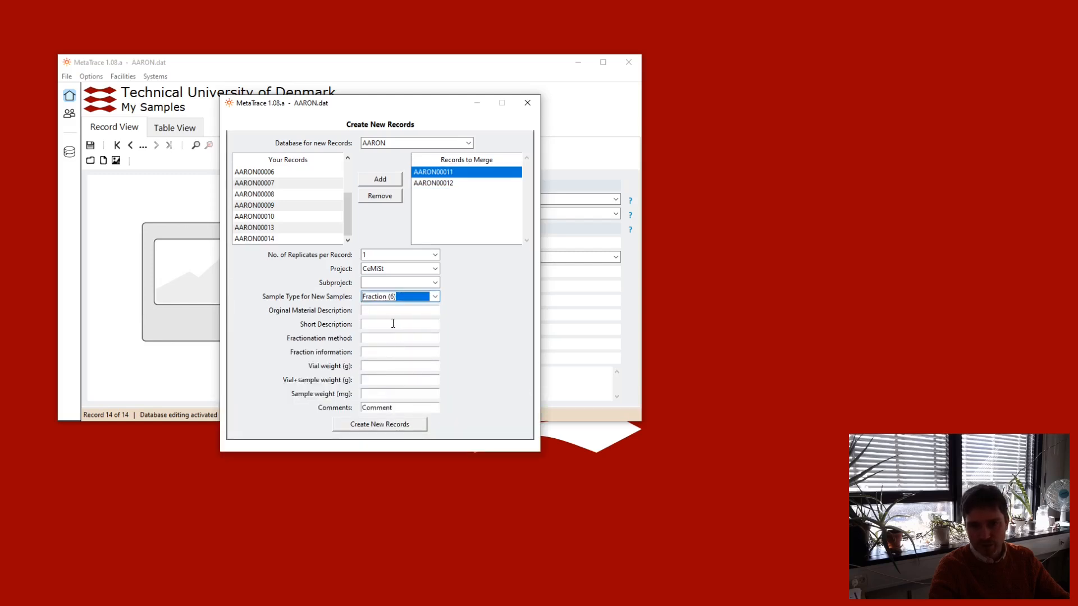
pyautogui.click(393, 297)
pyautogui.click(392, 307)
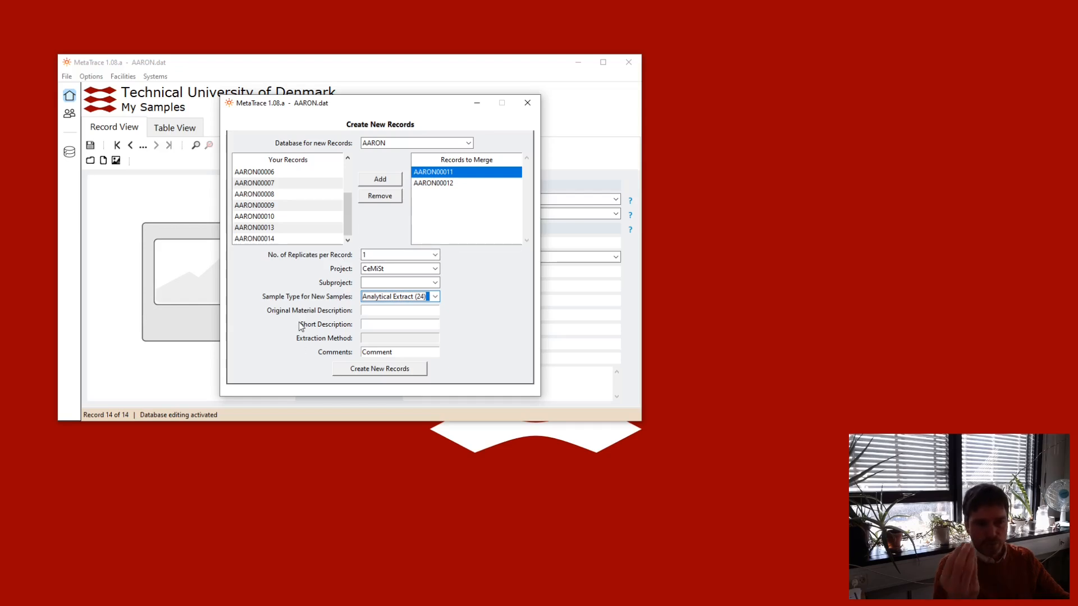
pyautogui.click(391, 370)
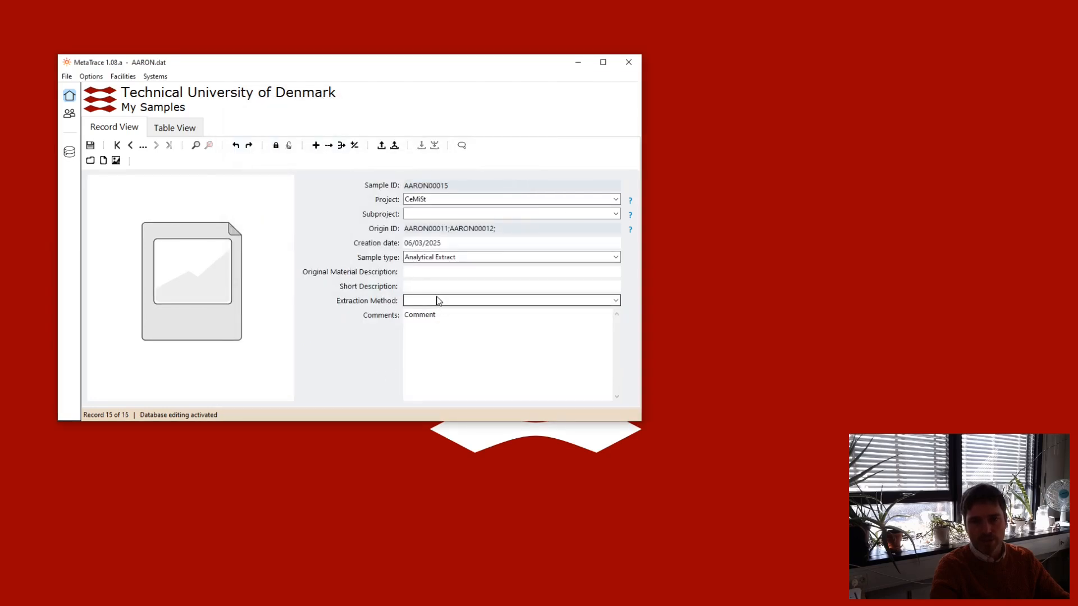
# Step: Check the origin IDs of the new merged analytical extract record
pyautogui.moveTo(501, 227); pyautogui.dragTo(402, 228)
pyautogui.click(419, 269)
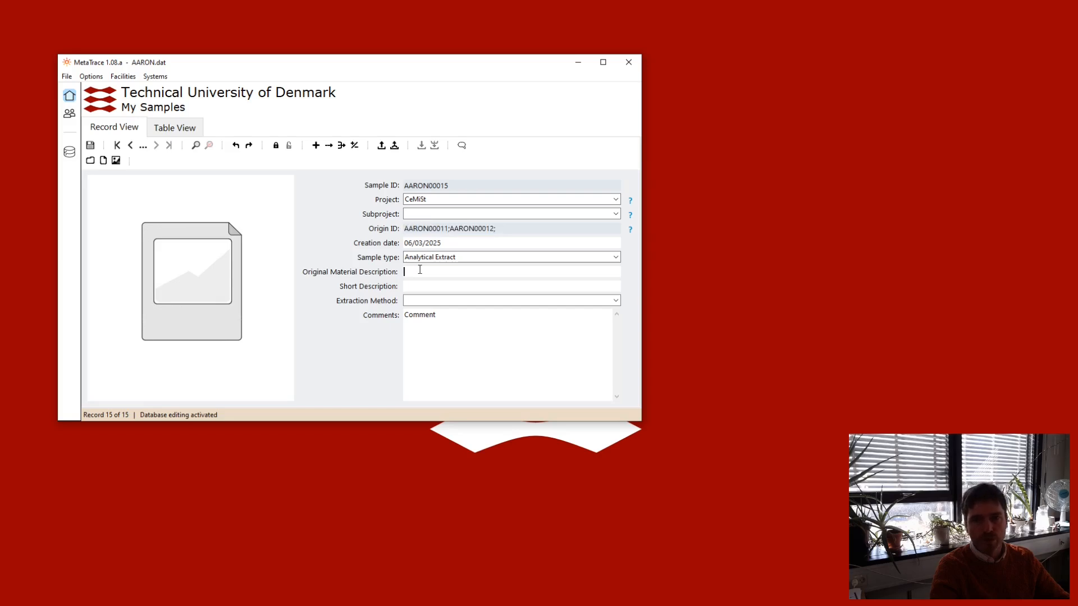
# Step: Set the subproject of merged record AARON00015 to Marine
pyautogui.click(407, 215)
pyautogui.click(421, 223)
pyautogui.click(450, 287)
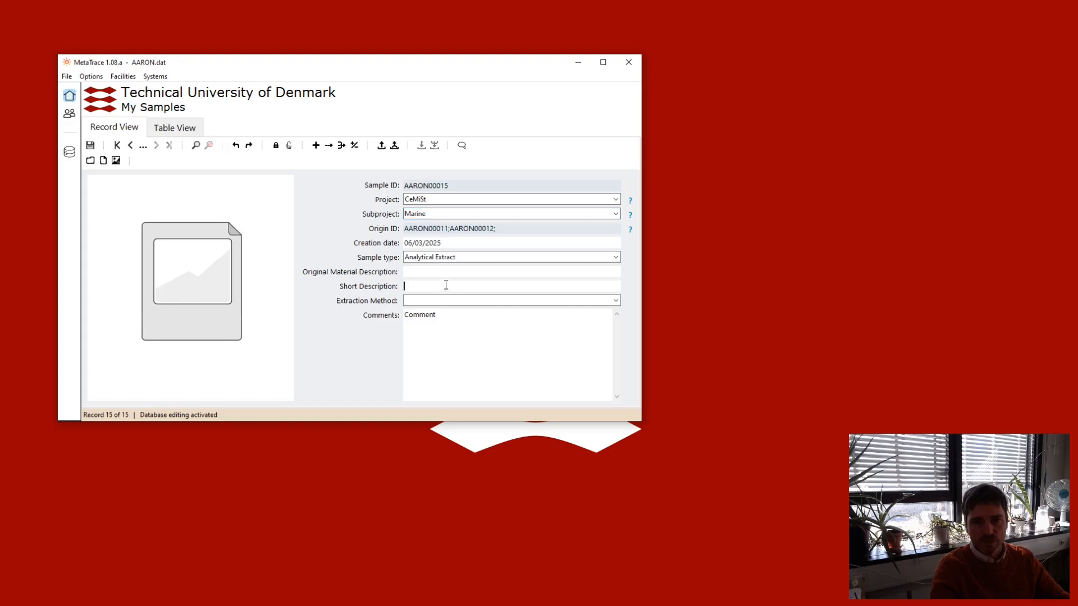
# Step: Review in the table how merged record AARON00015 traces back through its origin fractions to the original culture
pyautogui.click(173, 133)
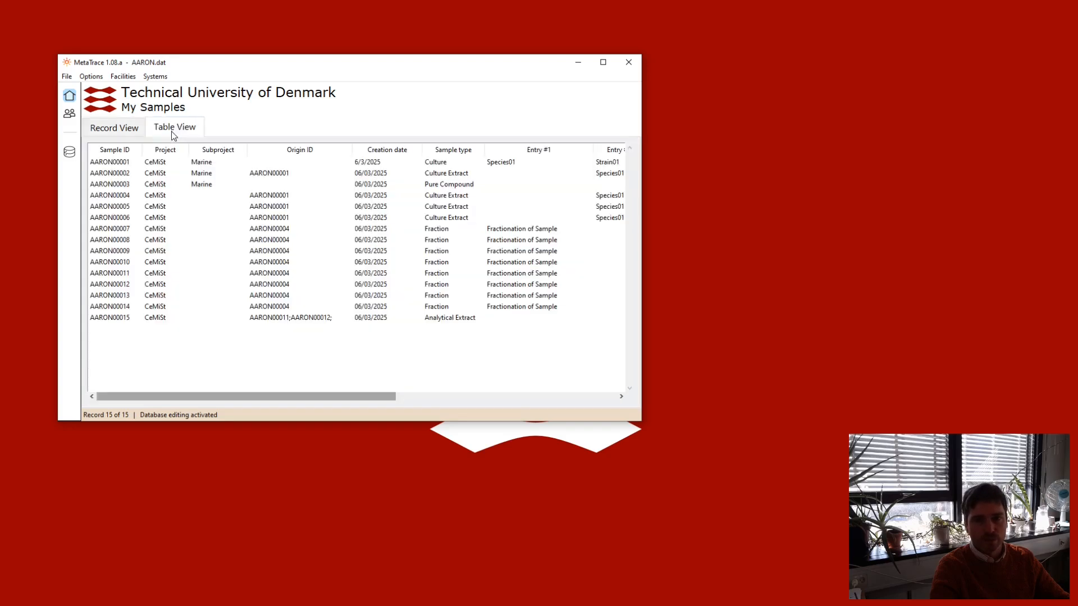
pyautogui.click(440, 322)
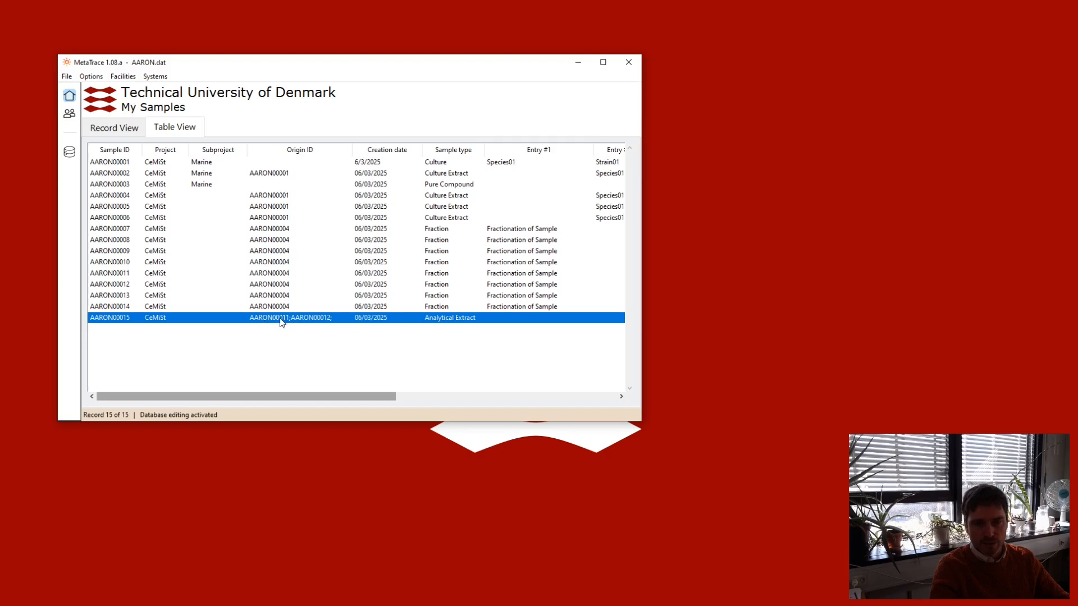
pyautogui.click(135, 275)
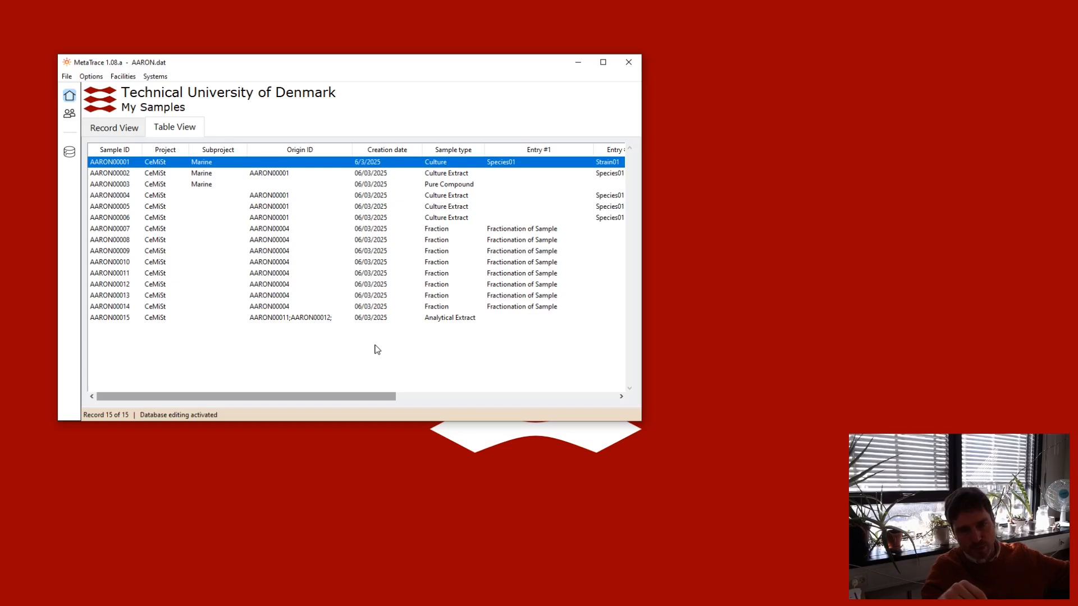
# Step: Return to the single-record display of AARON00015, lock the database against editing and unlock it again
pyautogui.click(116, 128)
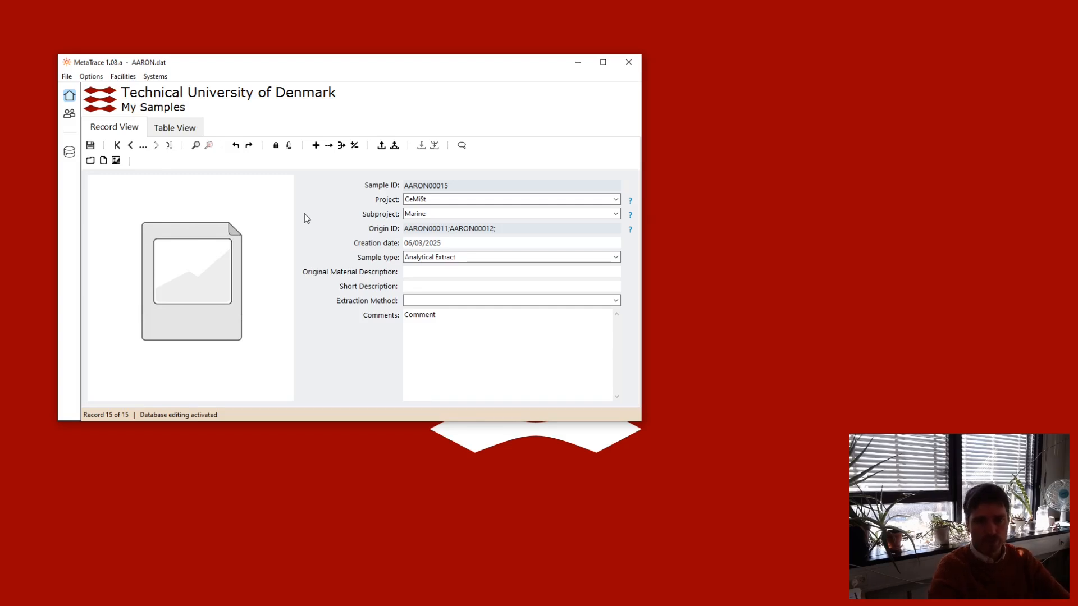
pyautogui.click(275, 145)
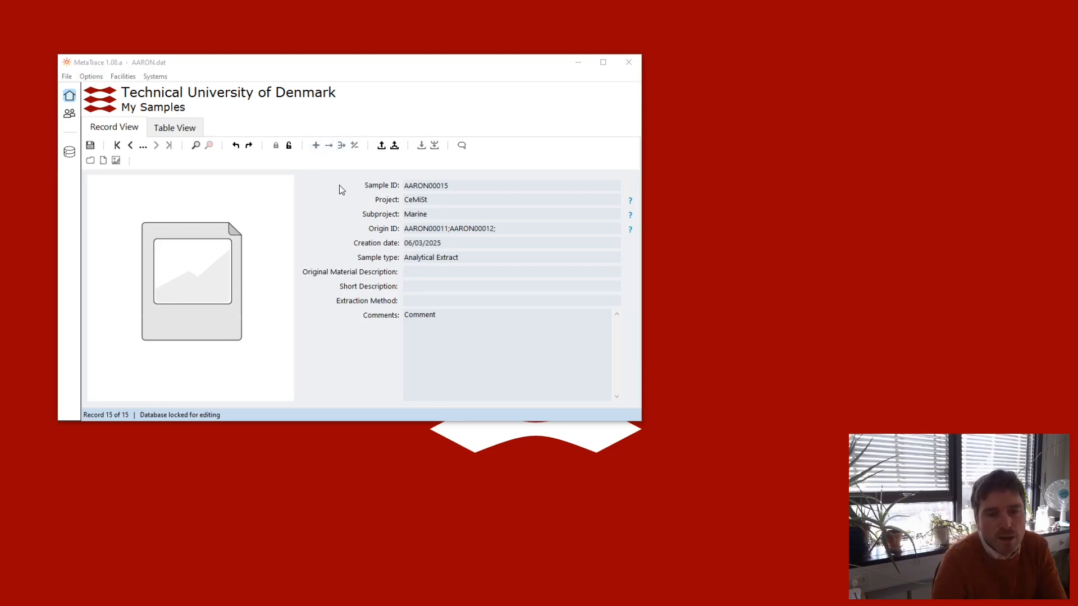
pyautogui.click(289, 146)
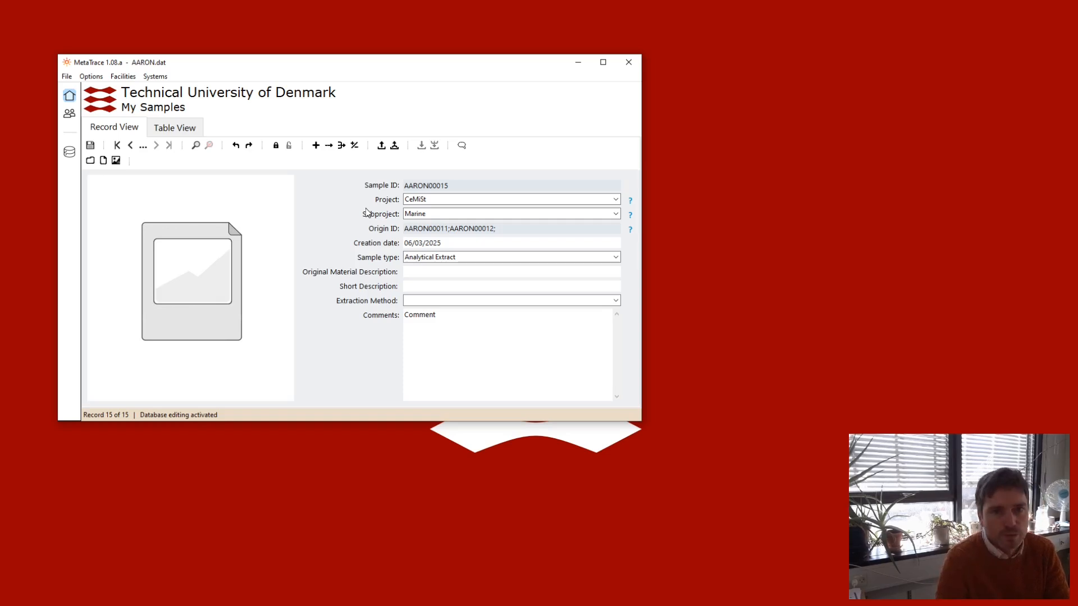
# Step: Replace origin record AARON00011 of sample AARON00015 with AARON00013 and save the origin changes
pyautogui.click(355, 146)
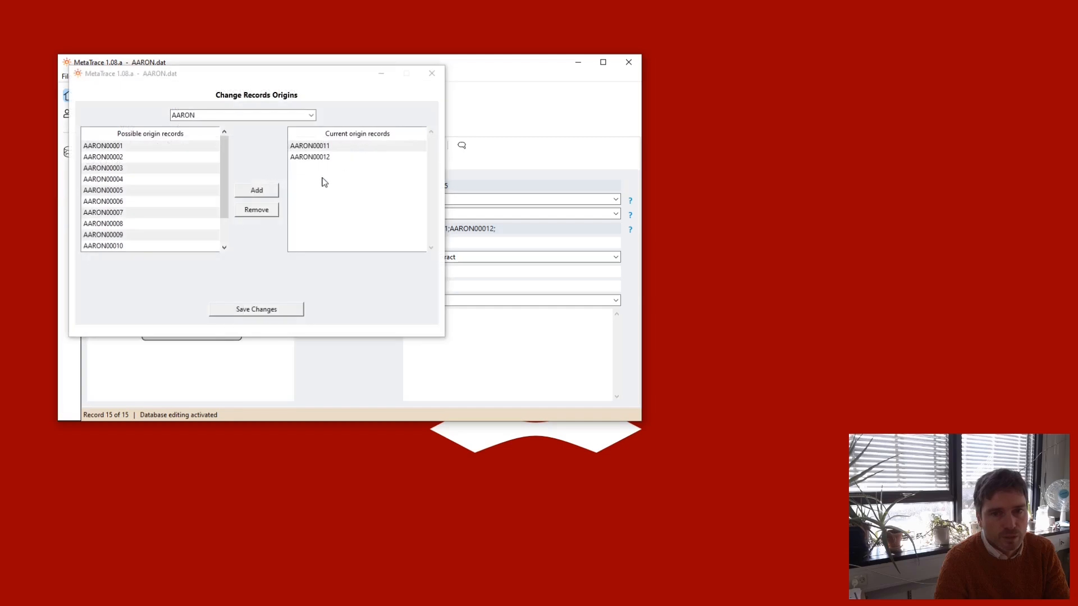
pyautogui.click(317, 147)
pyautogui.click(265, 211)
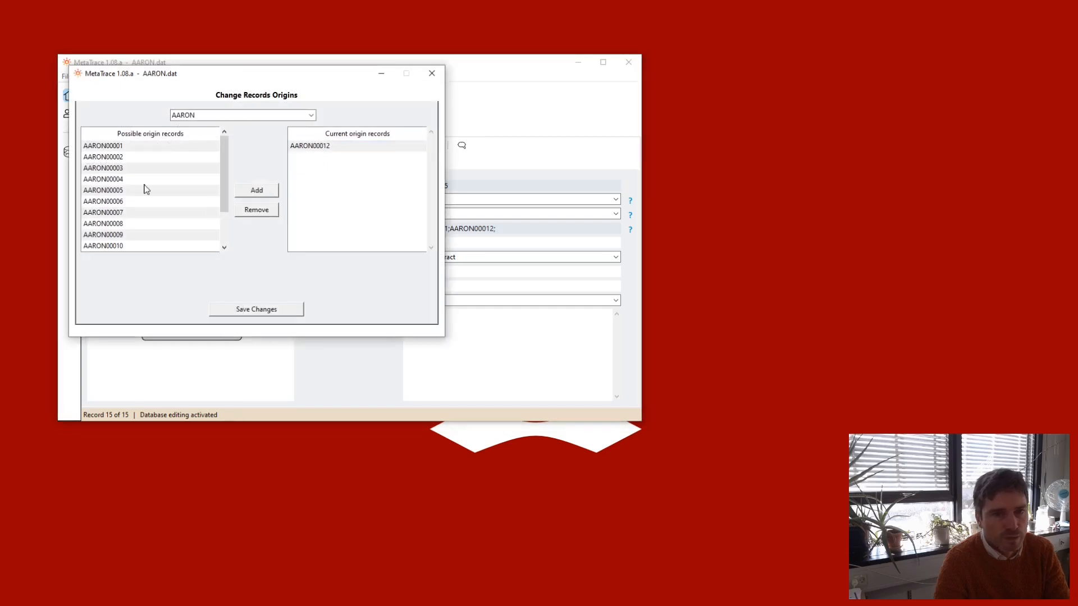
pyautogui.scroll(-1, 132, 197)
pyautogui.click(135, 246)
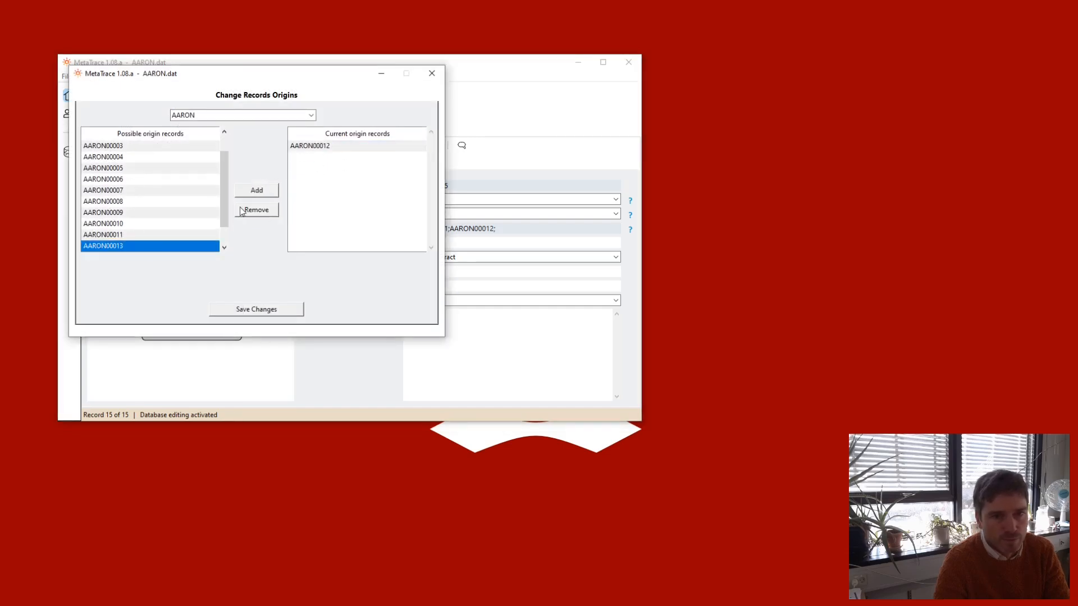
pyautogui.click(253, 192)
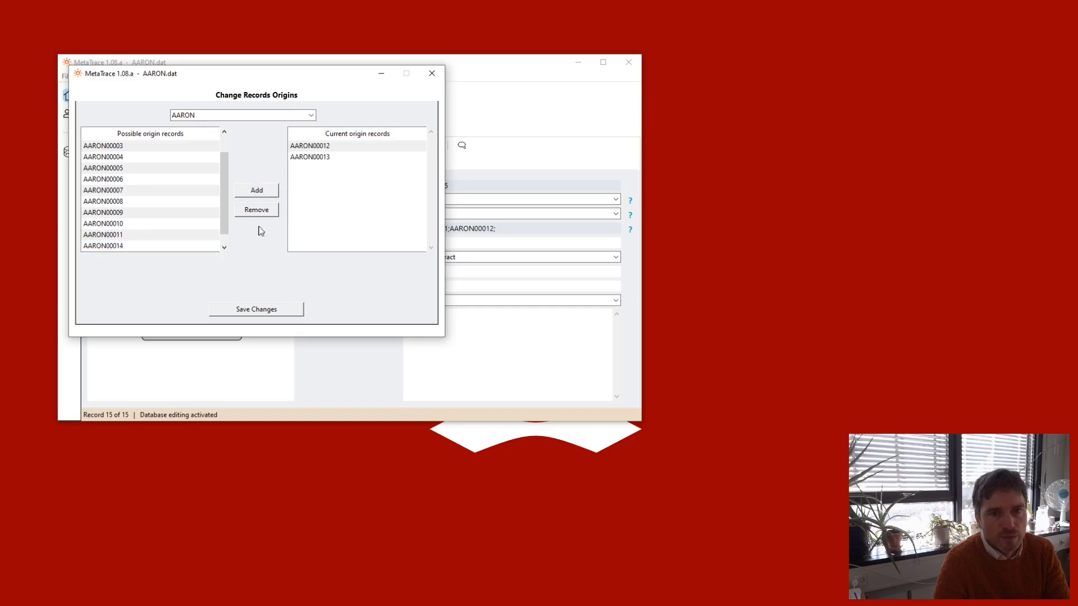
pyautogui.click(263, 311)
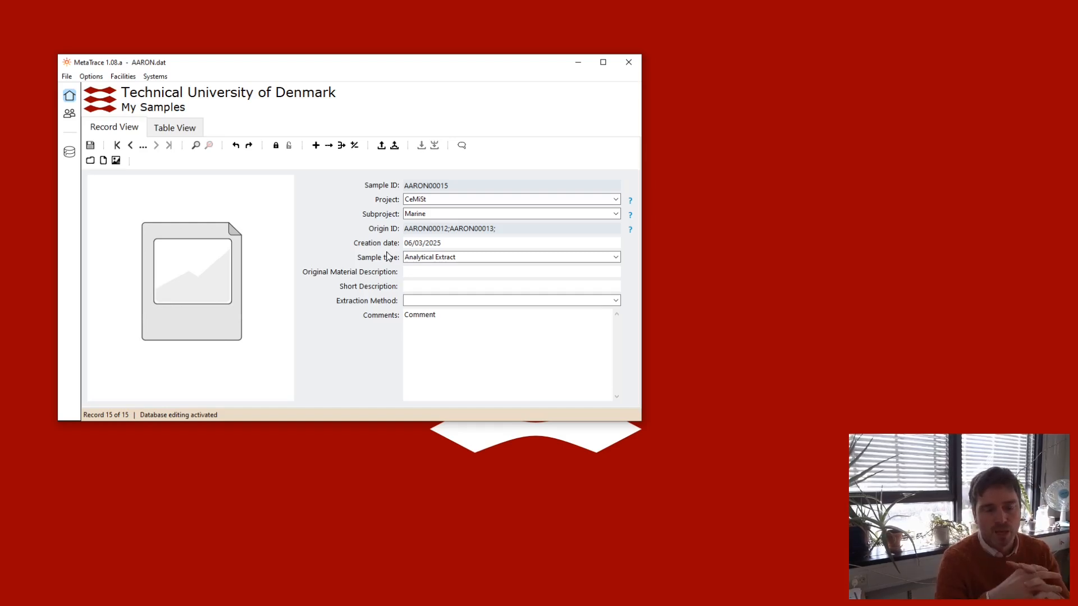
# Step: Inspect the possible origin records offered for AARON00015 and leave its origins as they are
pyautogui.click(354, 144)
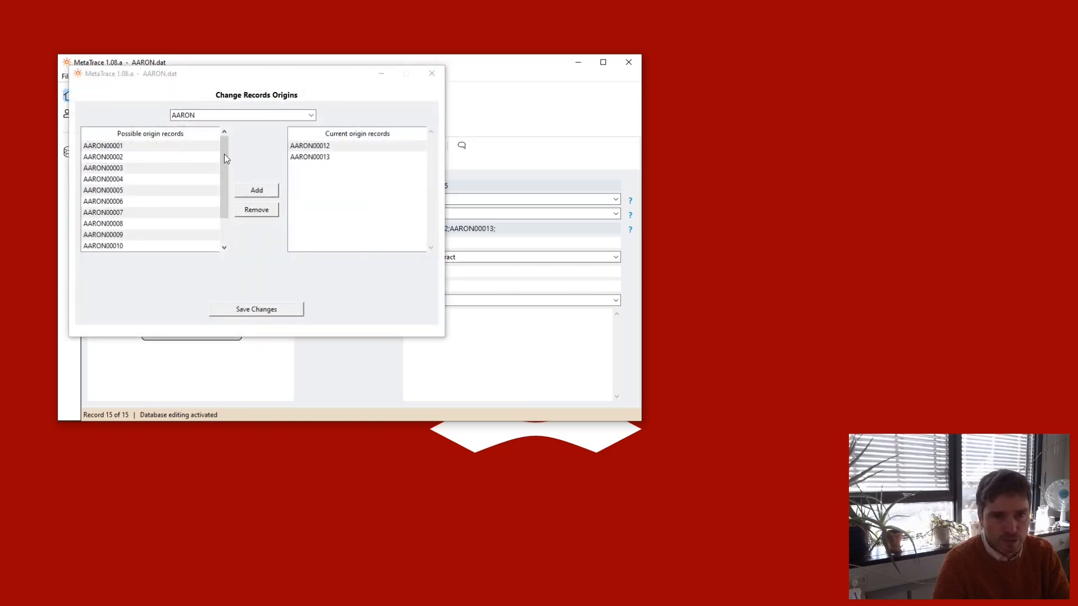
pyautogui.scroll(-1, 224, 154)
pyautogui.scroll(1, 224, 200)
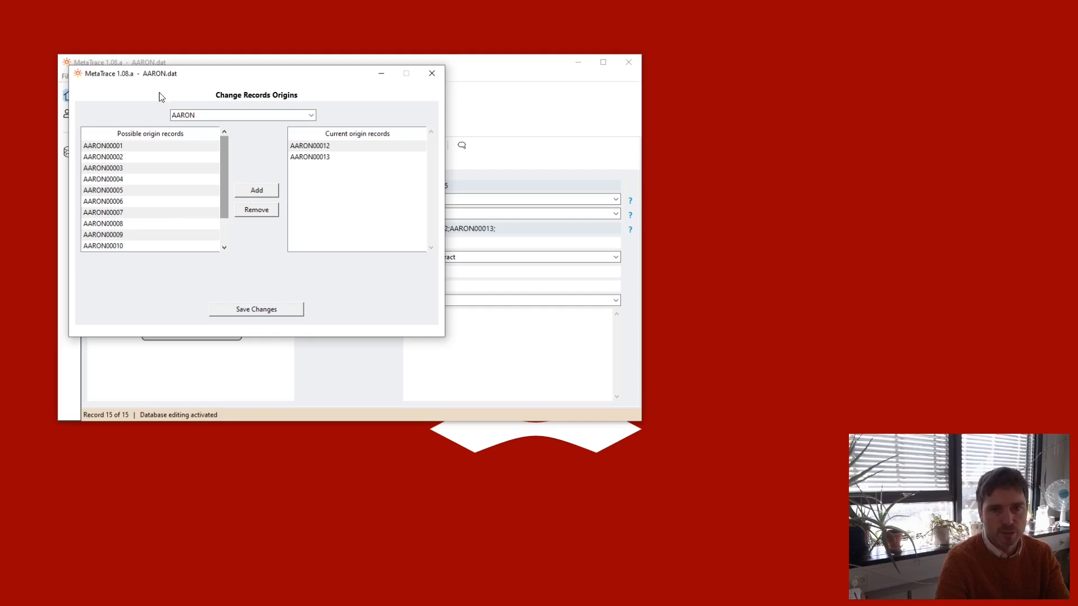
pyautogui.click(431, 74)
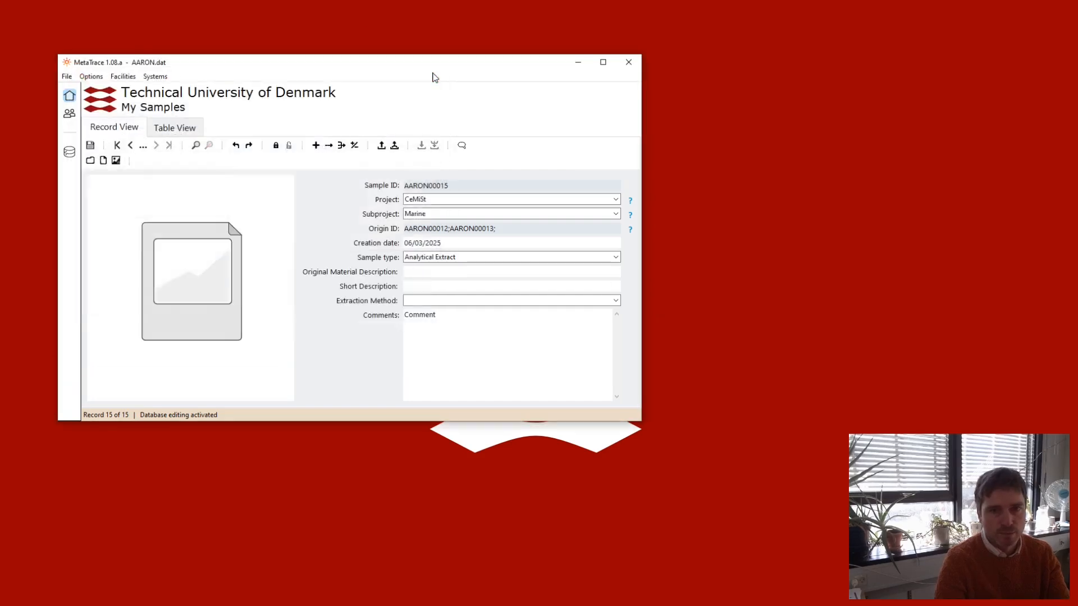
# Step: Add a new blank record, go back to AARON00014 and check which possible origin records it offers
pyautogui.click(316, 145)
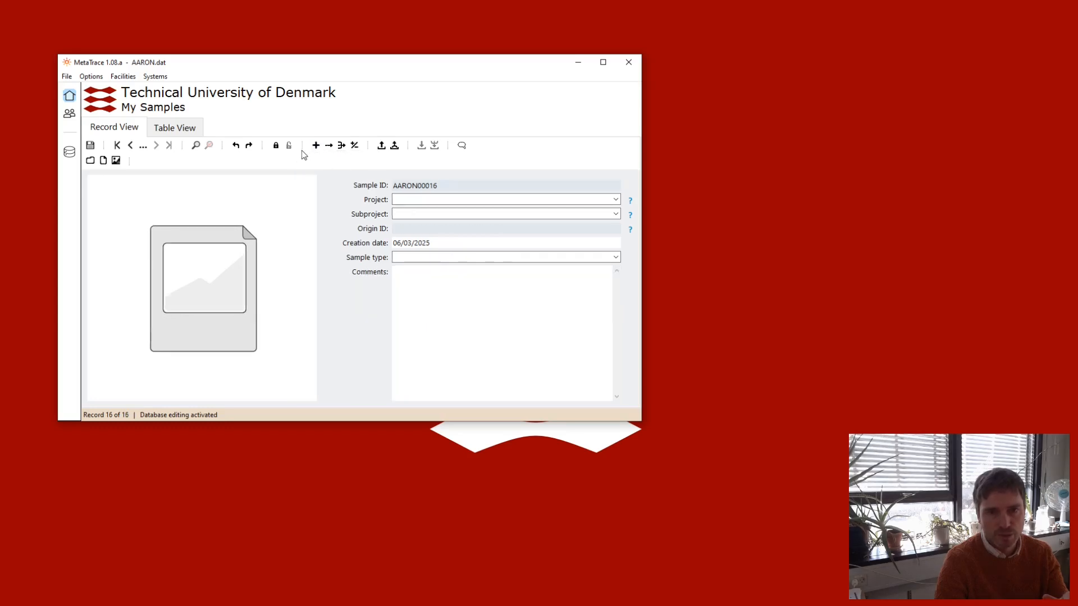
pyautogui.doubleClick(130, 145)
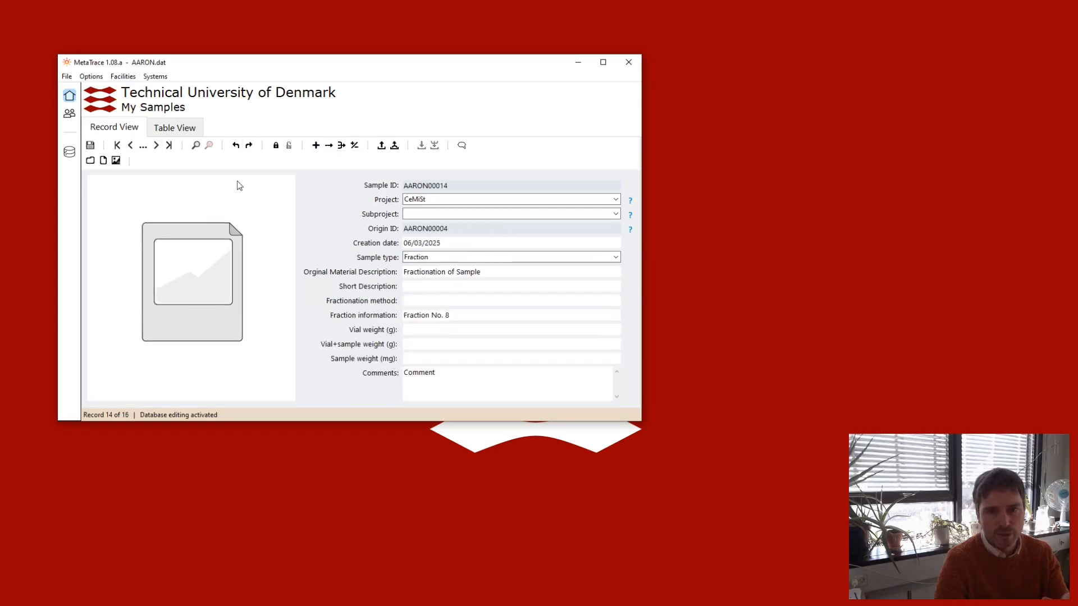
pyautogui.click(354, 146)
pyautogui.moveTo(220, 155); pyautogui.dragTo(223, 227)
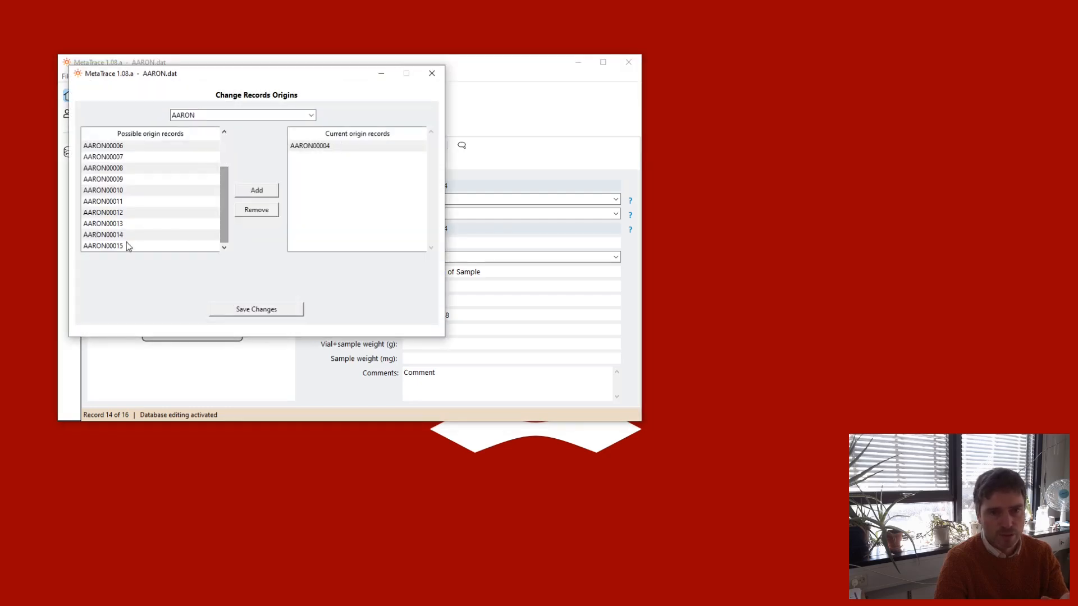
pyautogui.click(432, 73)
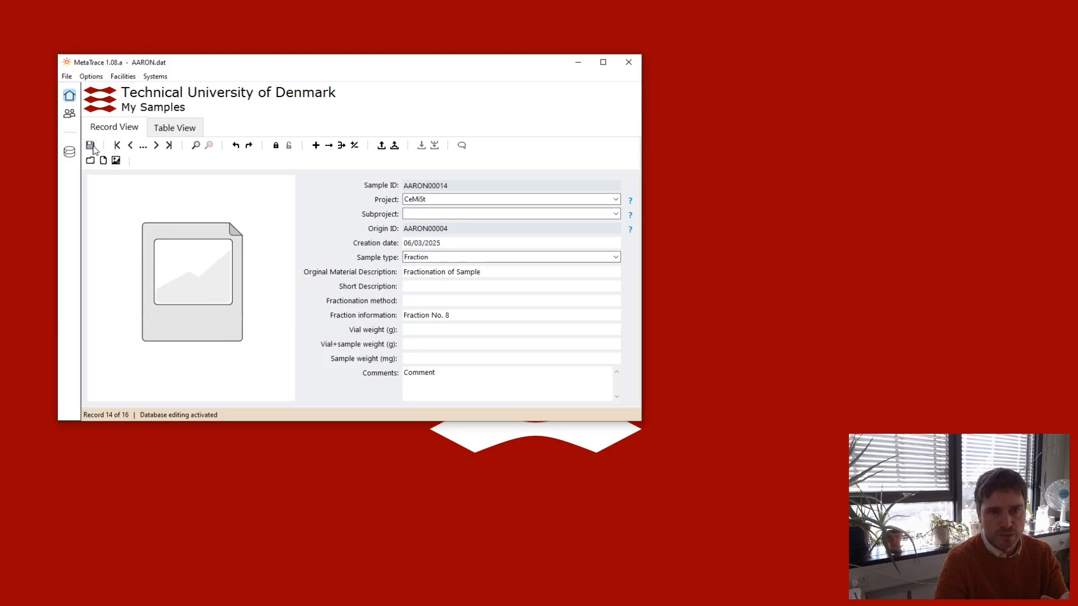
pyautogui.click(354, 146)
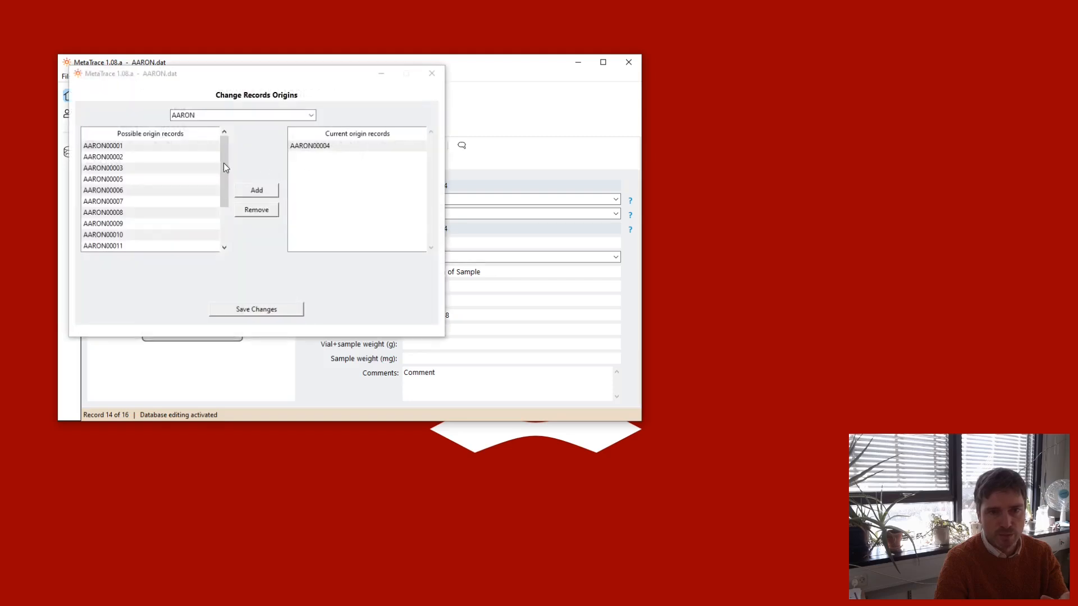
pyautogui.moveTo(223, 163); pyautogui.dragTo(210, 230)
pyautogui.click(429, 73)
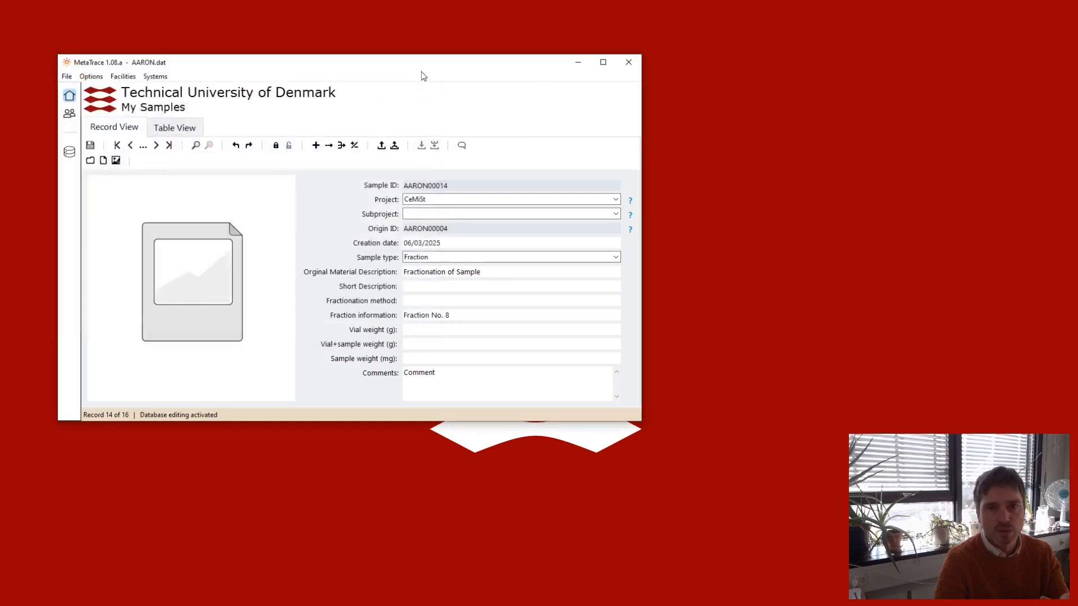
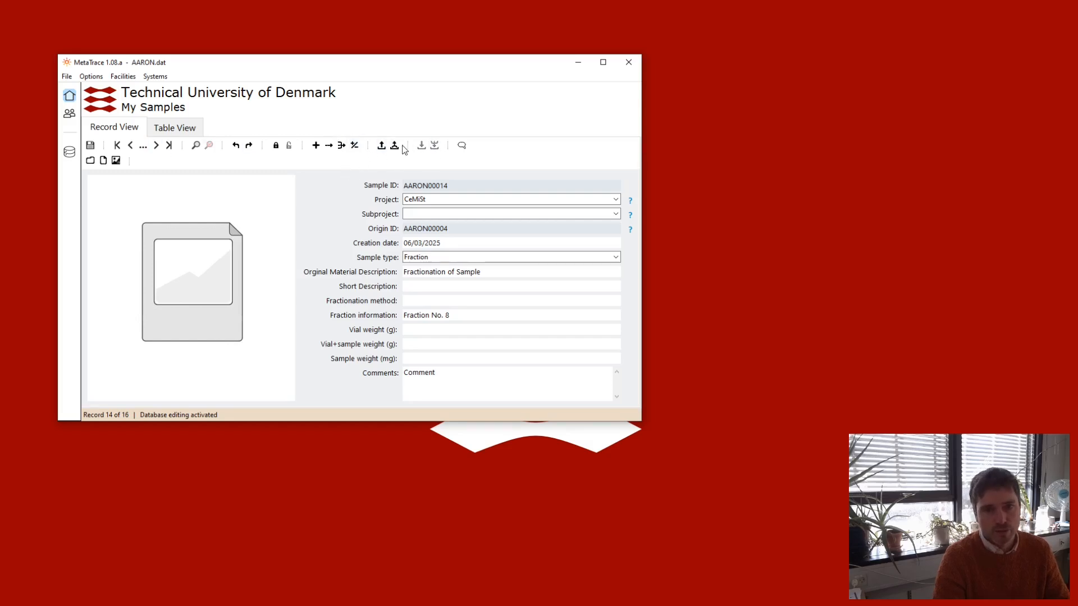
# Step: Lock the database against editing and try both commands for uploading records to a facility library
pyautogui.click(275, 146)
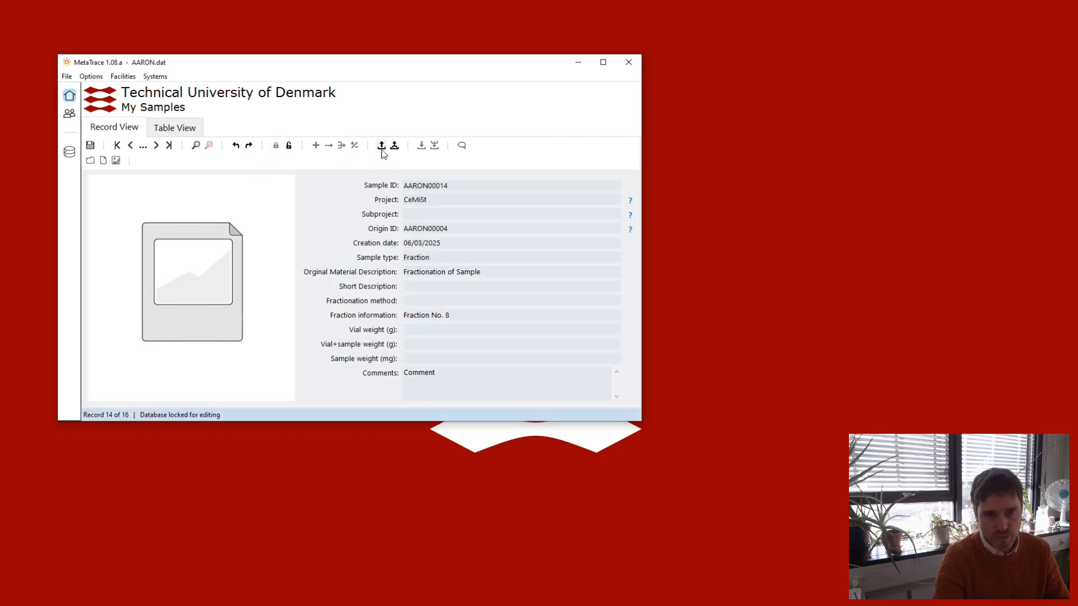
pyautogui.click(383, 145)
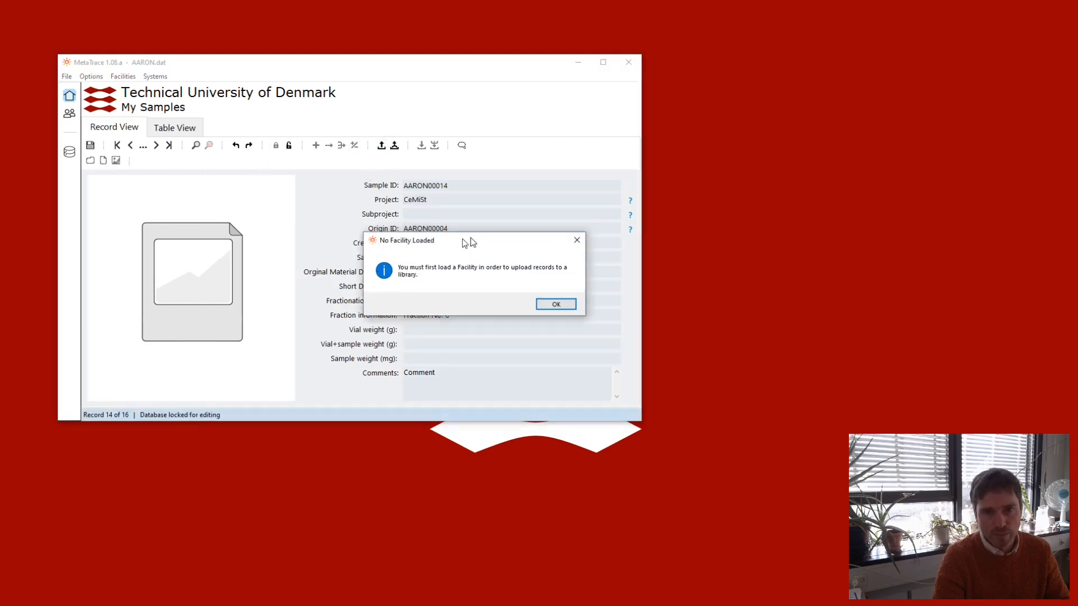
pyautogui.moveTo(483, 241); pyautogui.dragTo(305, 177)
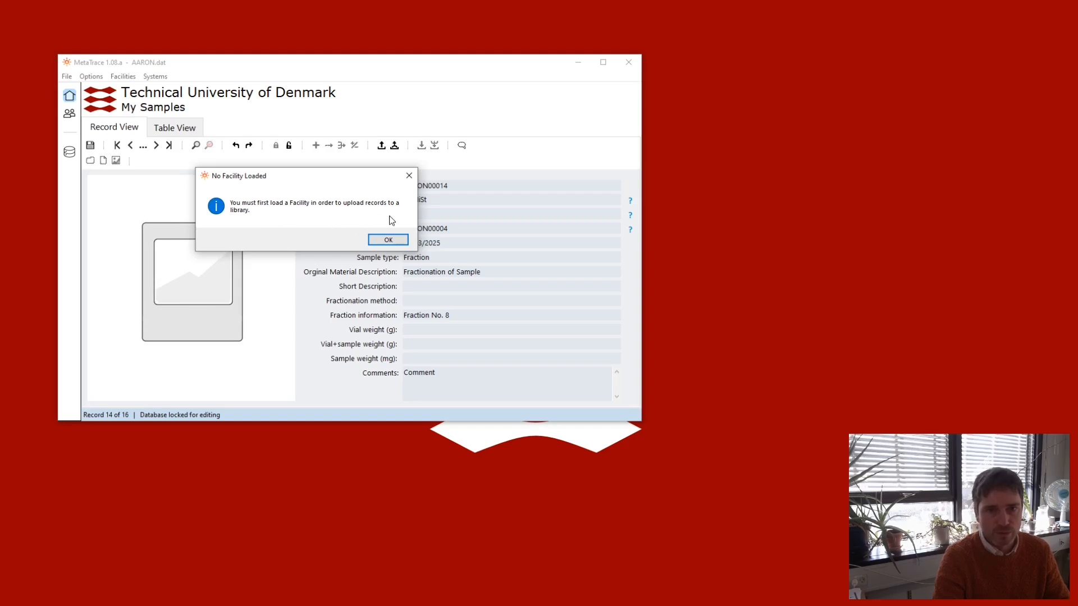
pyautogui.click(394, 241)
pyautogui.click(394, 145)
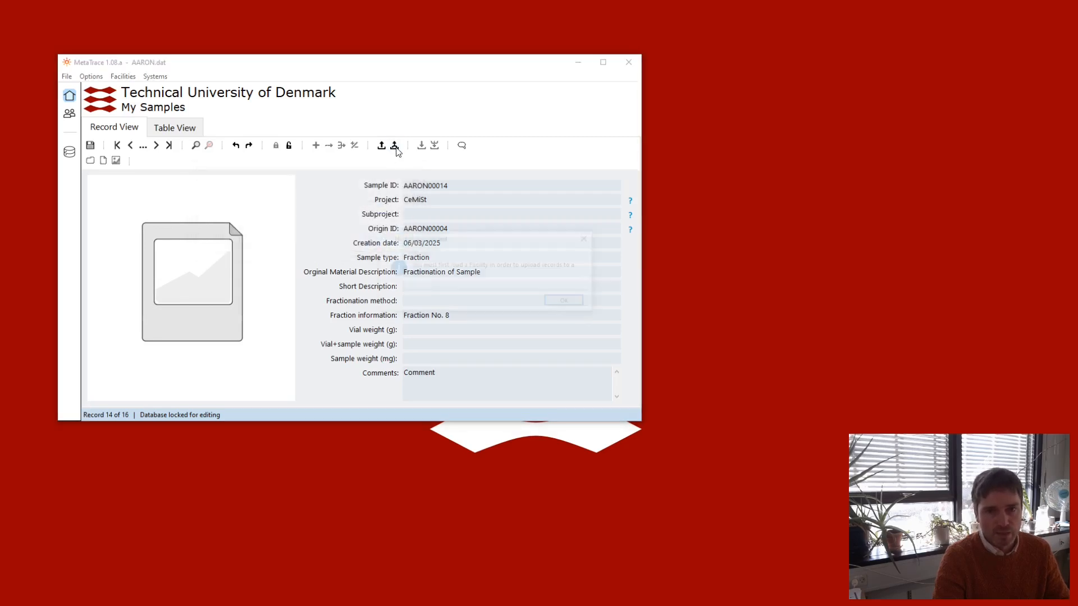
pyautogui.click(566, 302)
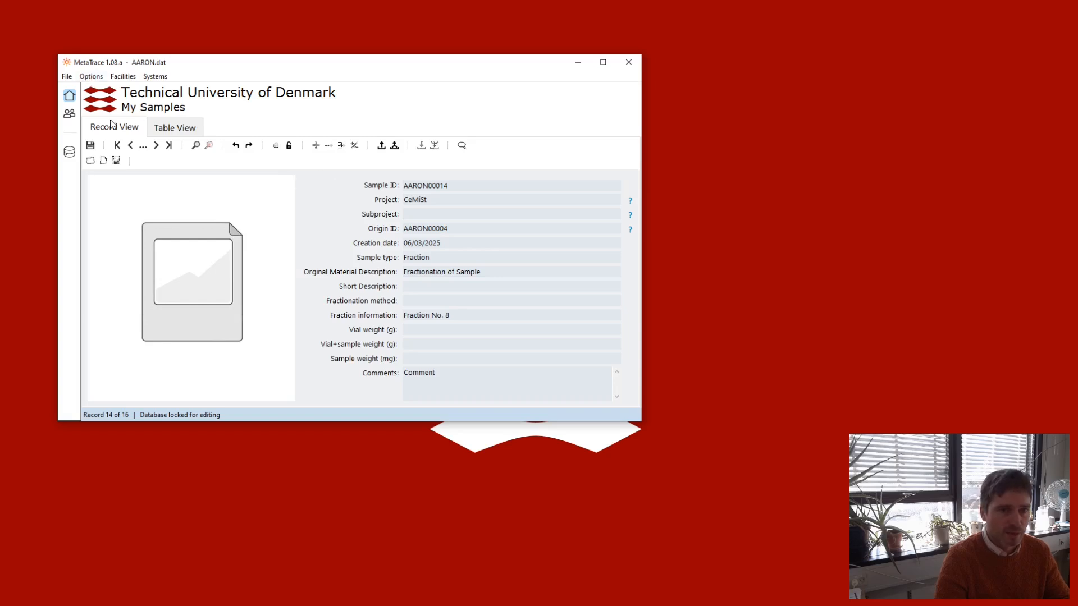
pyautogui.click(91, 77)
pyautogui.moveTo(122, 77)
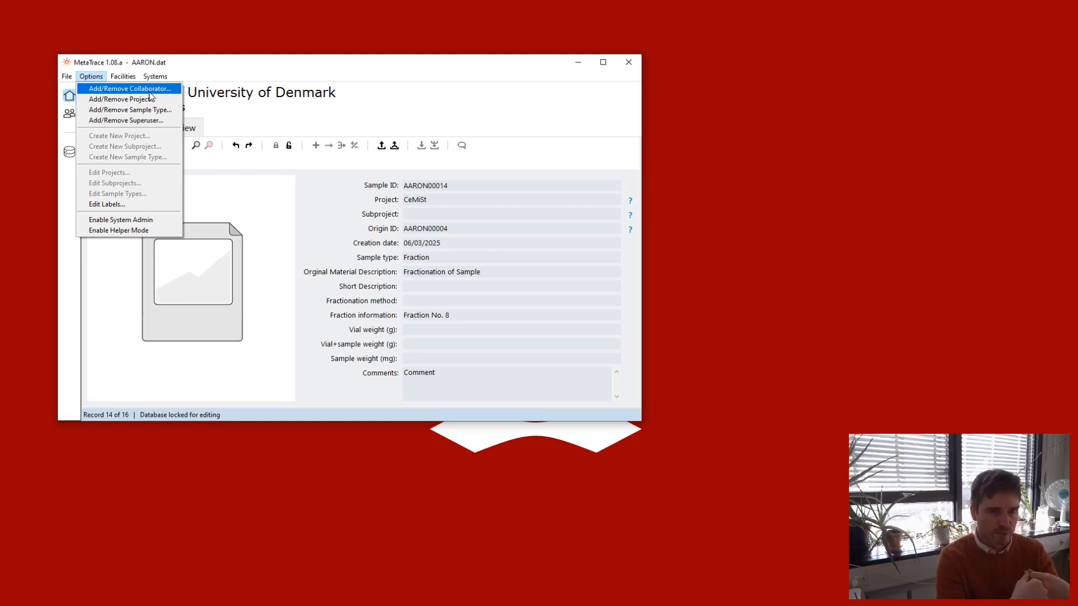
pyautogui.click(227, 76)
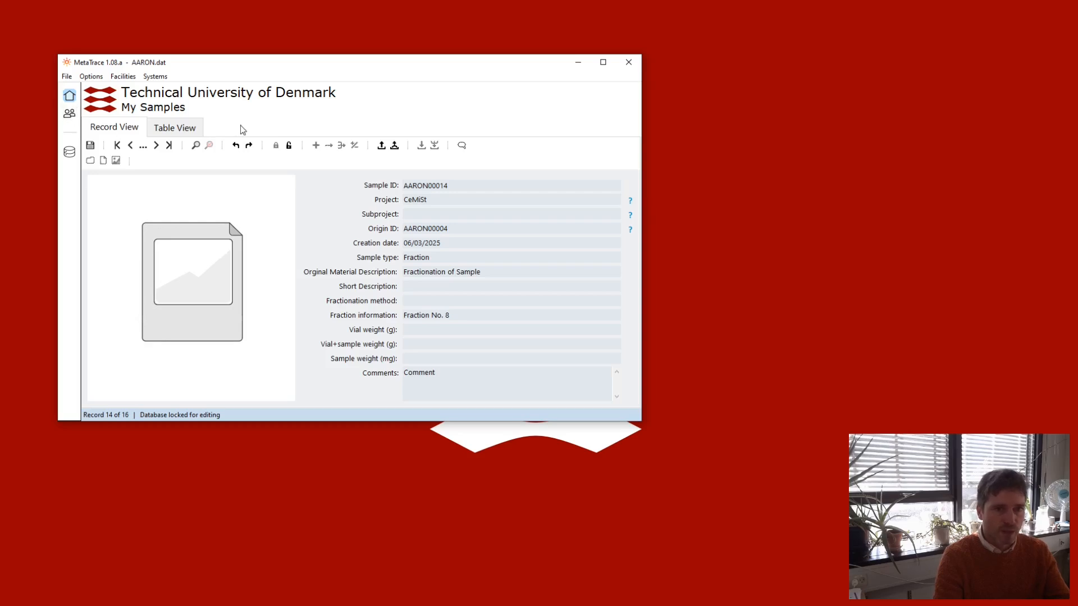
# Step: Open colleague database ABCe, saving the current database first
pyautogui.click(69, 113)
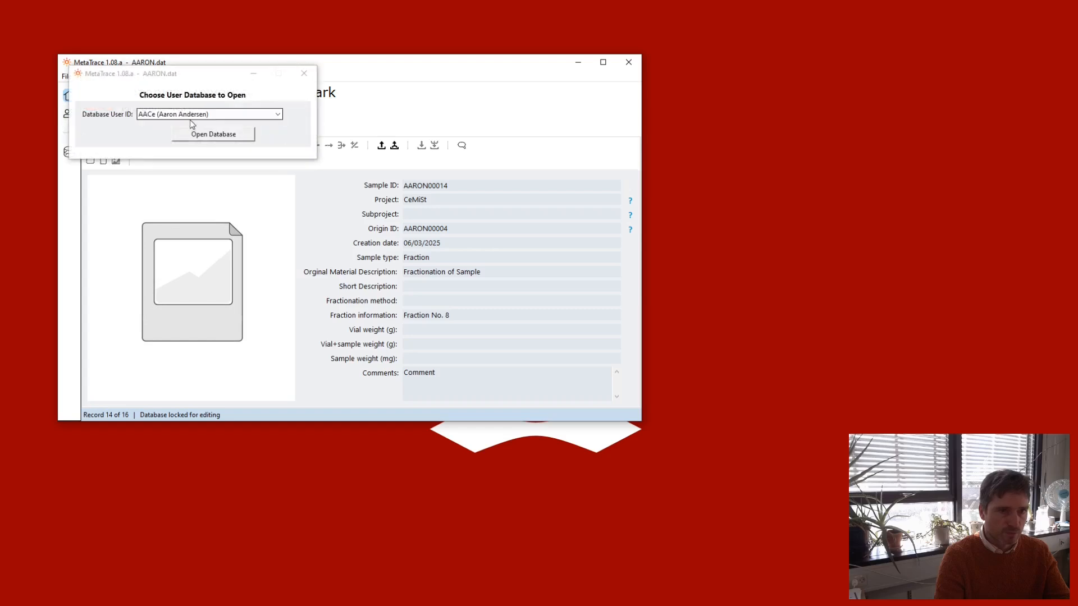
pyautogui.click(207, 117)
pyautogui.scroll(-5, 233, 128)
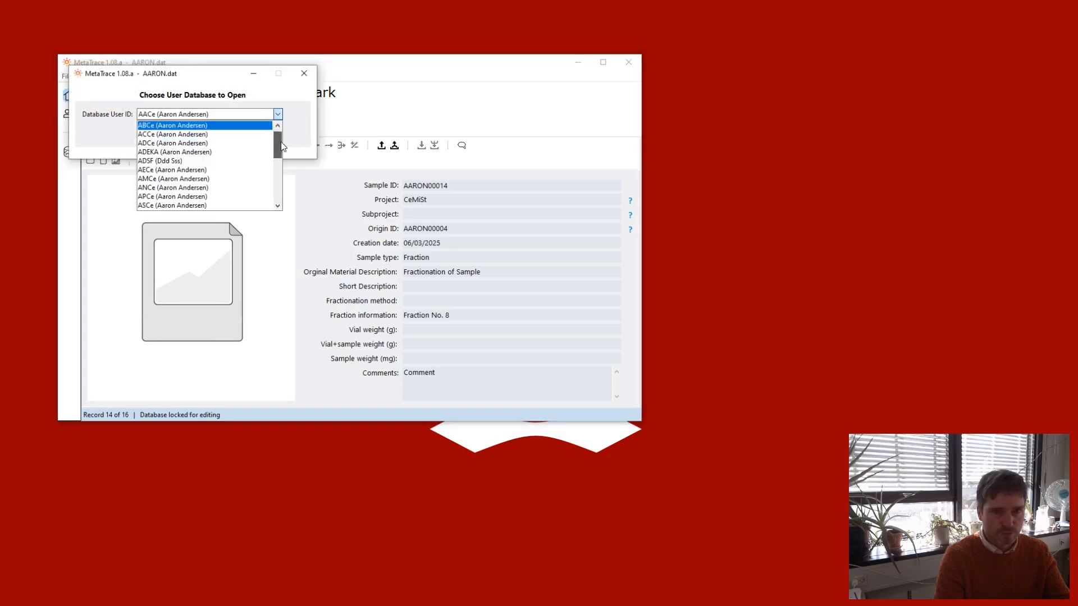
pyautogui.moveTo(277, 181); pyautogui.dragTo(278, 121)
pyautogui.click(219, 134)
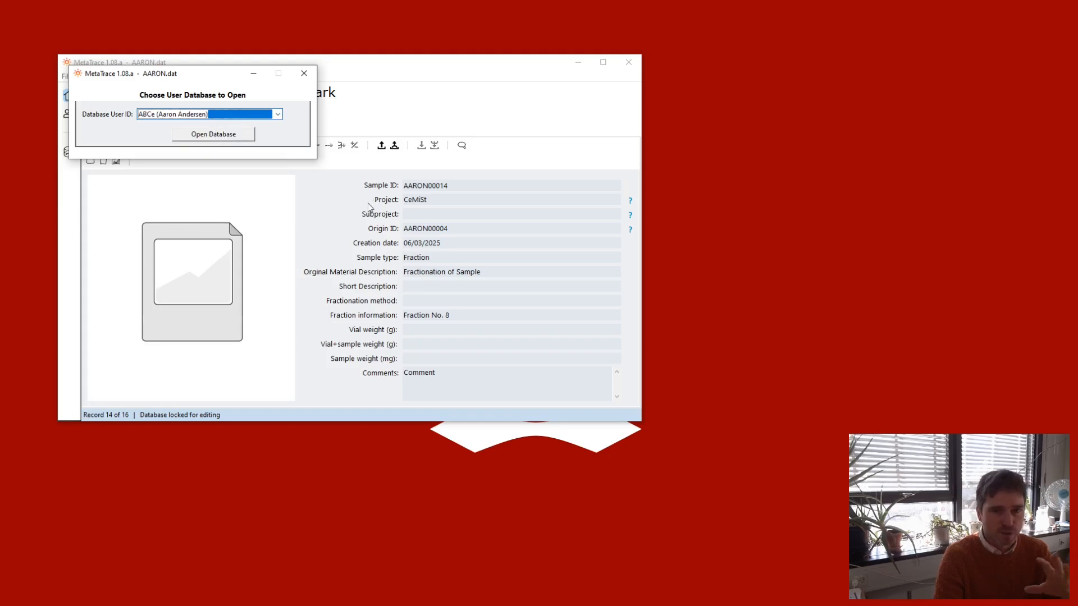
pyautogui.click(227, 135)
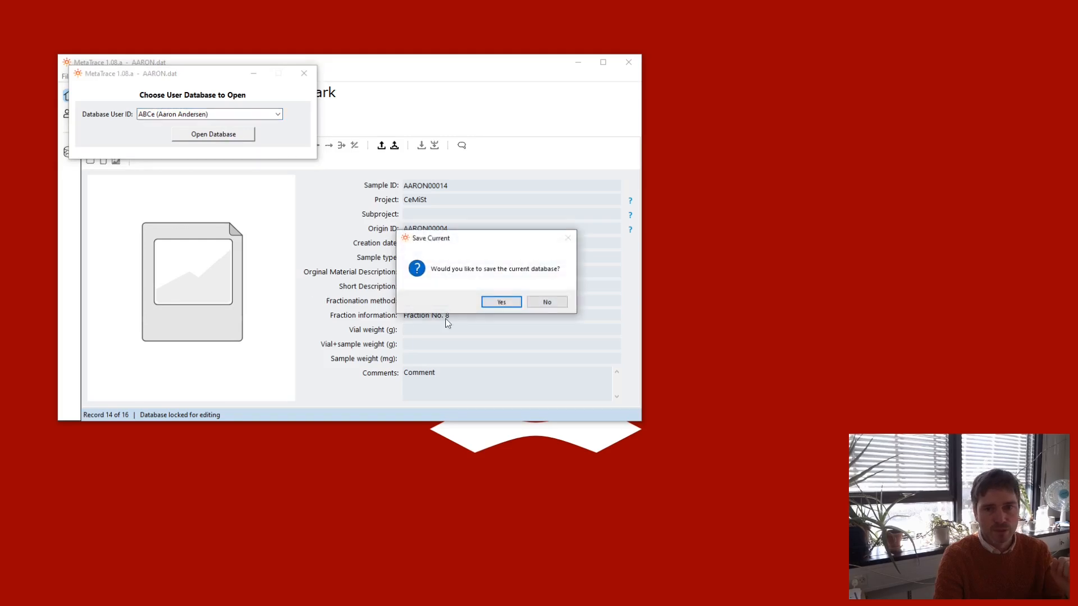
pyautogui.click(501, 303)
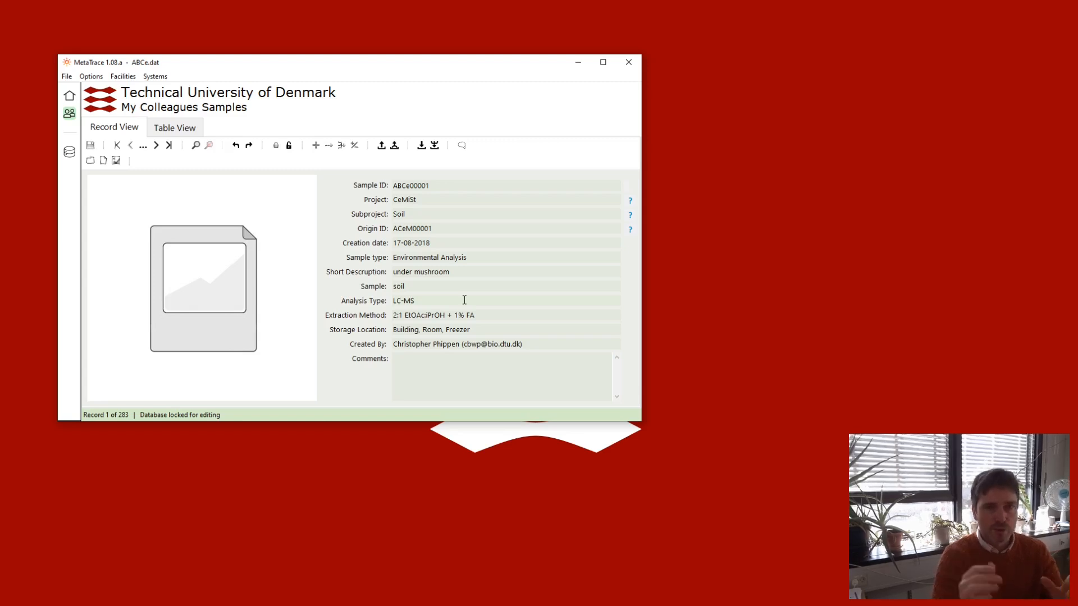
# Step: Try to unlock the colleague database for editing and to upload its record to a facility library
pyautogui.click(289, 144)
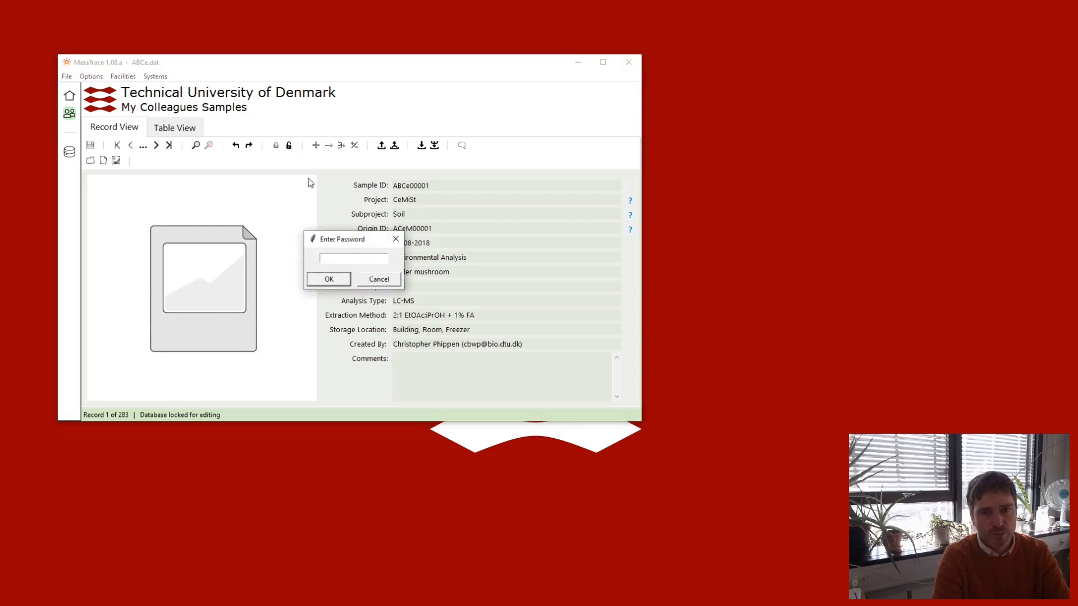
pyautogui.click(396, 240)
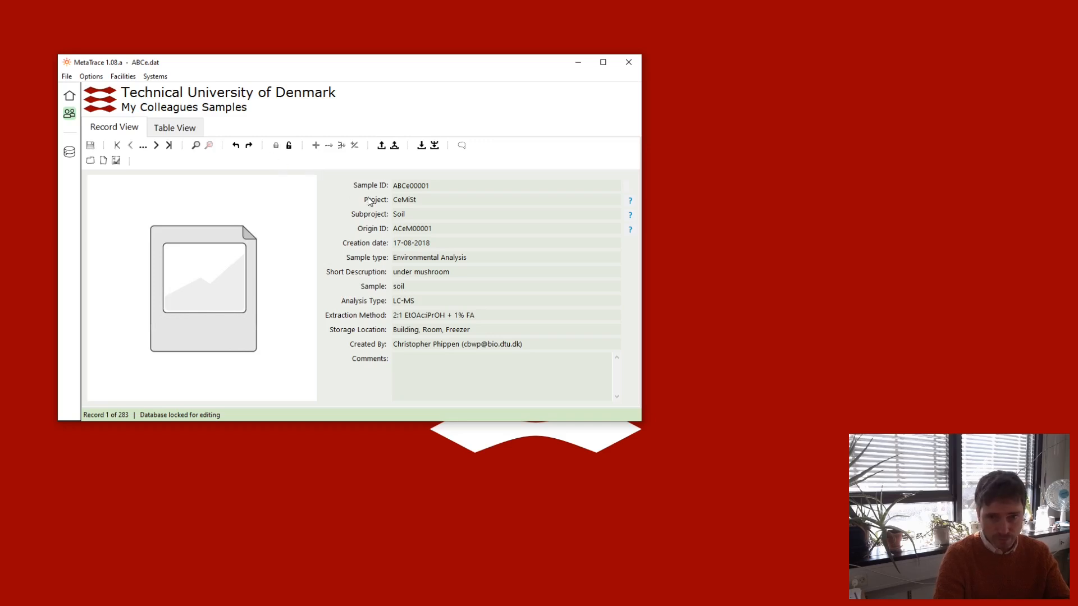
pyautogui.click(382, 147)
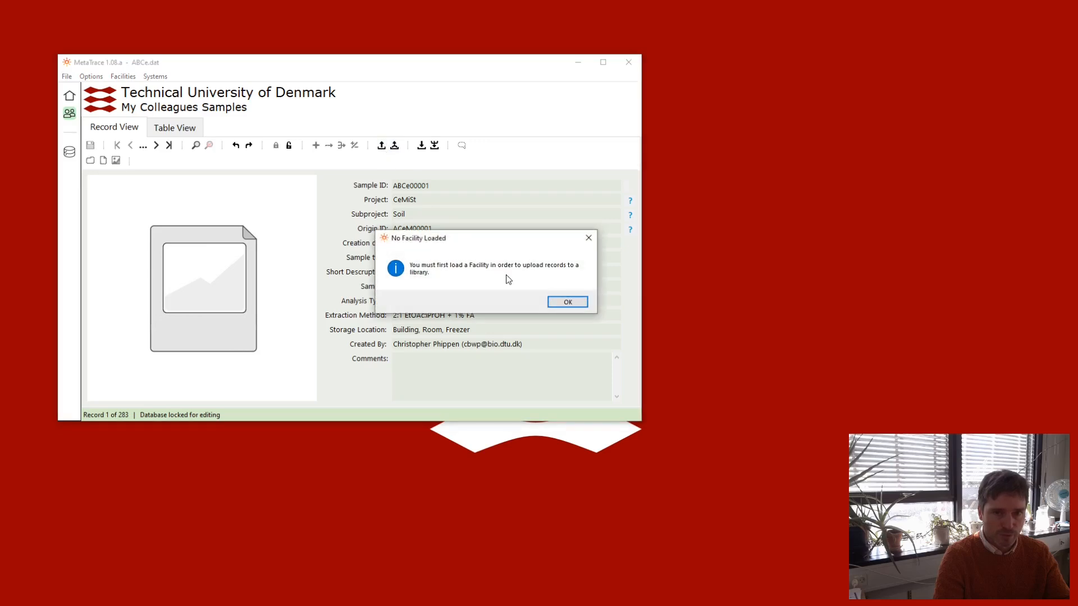
pyautogui.click(562, 301)
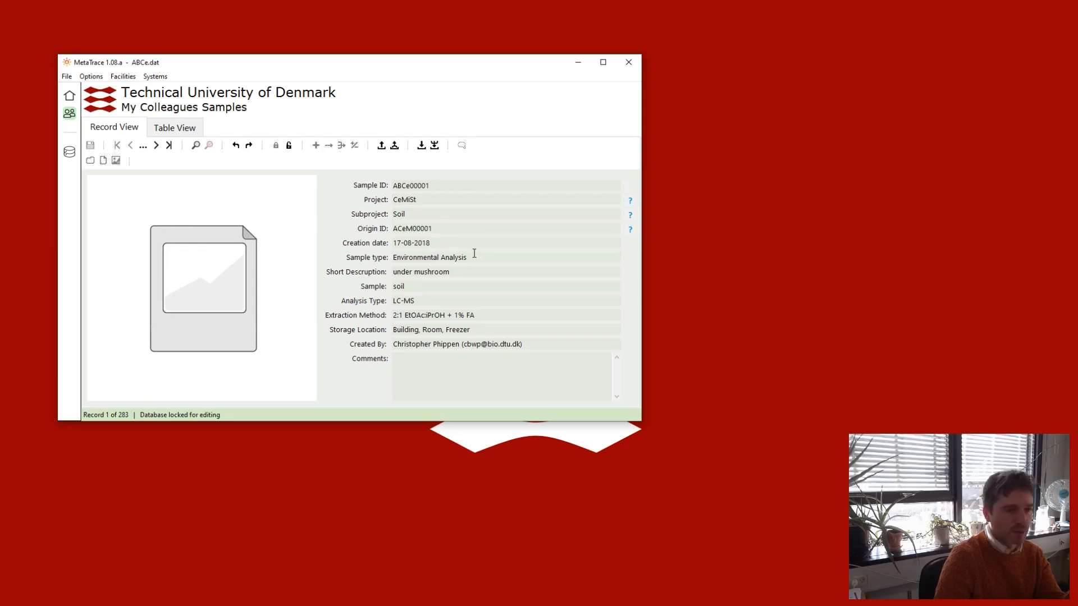
# Step: Download ABCe00001 into the AARON database as one new Analytical Extract record under project CeMiSt, subproject Marine
pyautogui.click(421, 146)
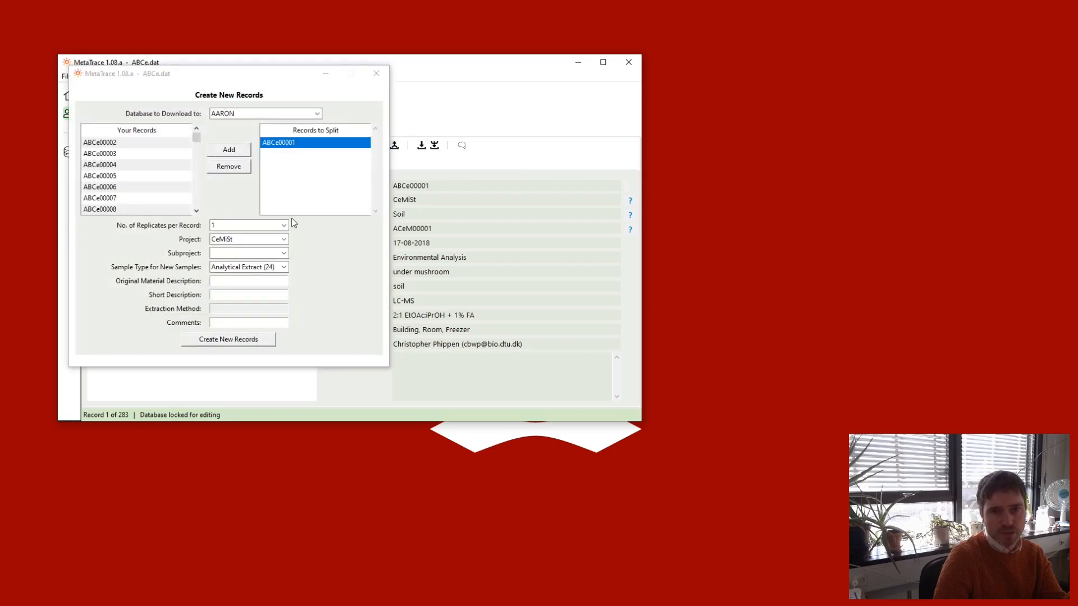
pyautogui.click(248, 253)
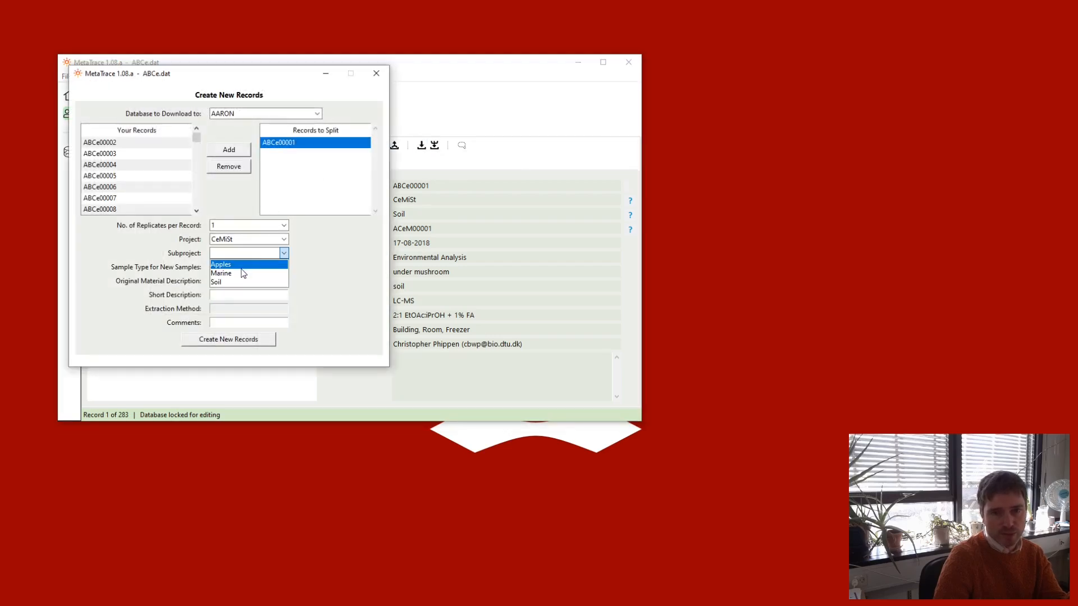
pyautogui.click(244, 264)
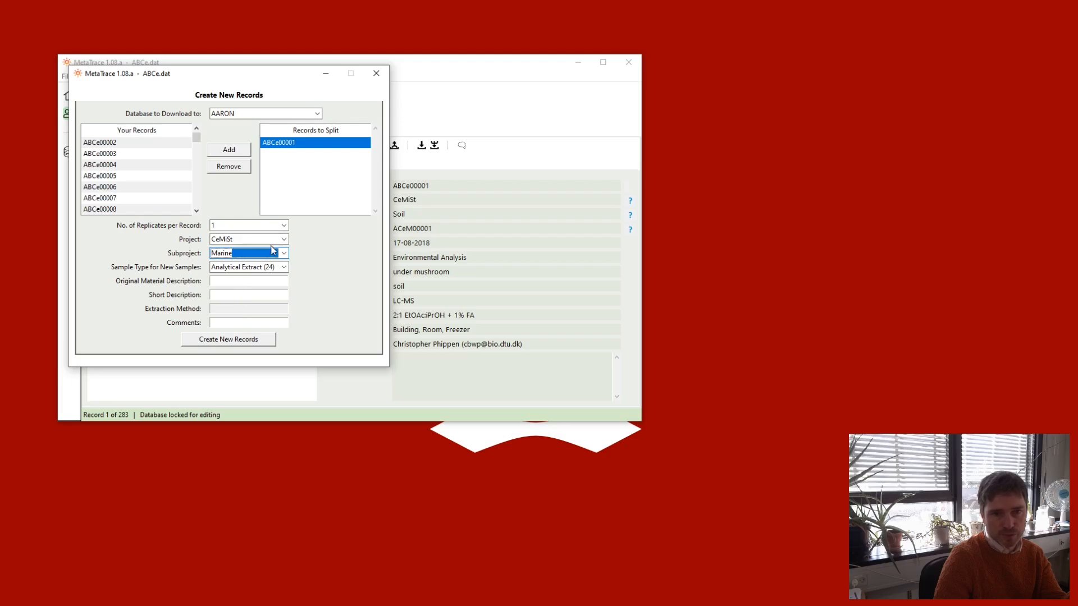
pyautogui.click(282, 268)
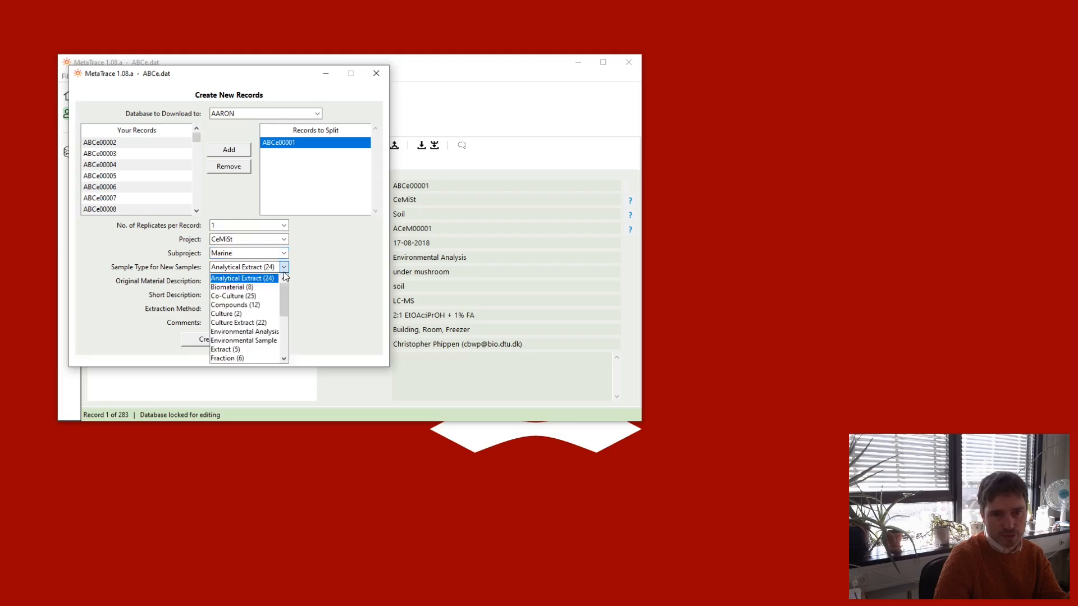
pyautogui.click(233, 277)
pyautogui.click(249, 340)
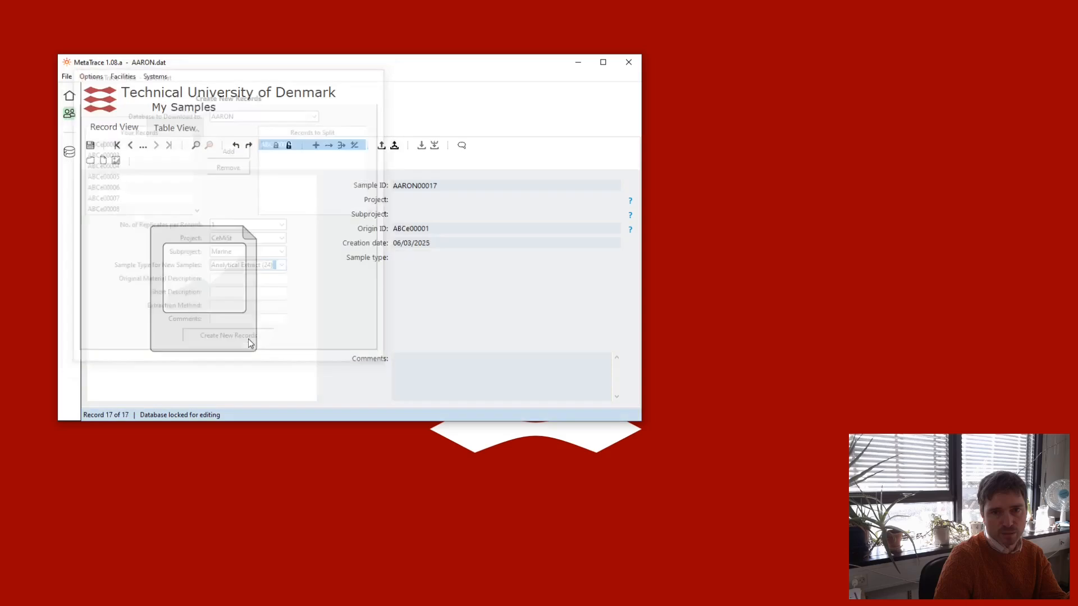
# Step: Check the sample ID and origin ID of the newly created record
pyautogui.moveTo(455, 185); pyautogui.dragTo(359, 182)
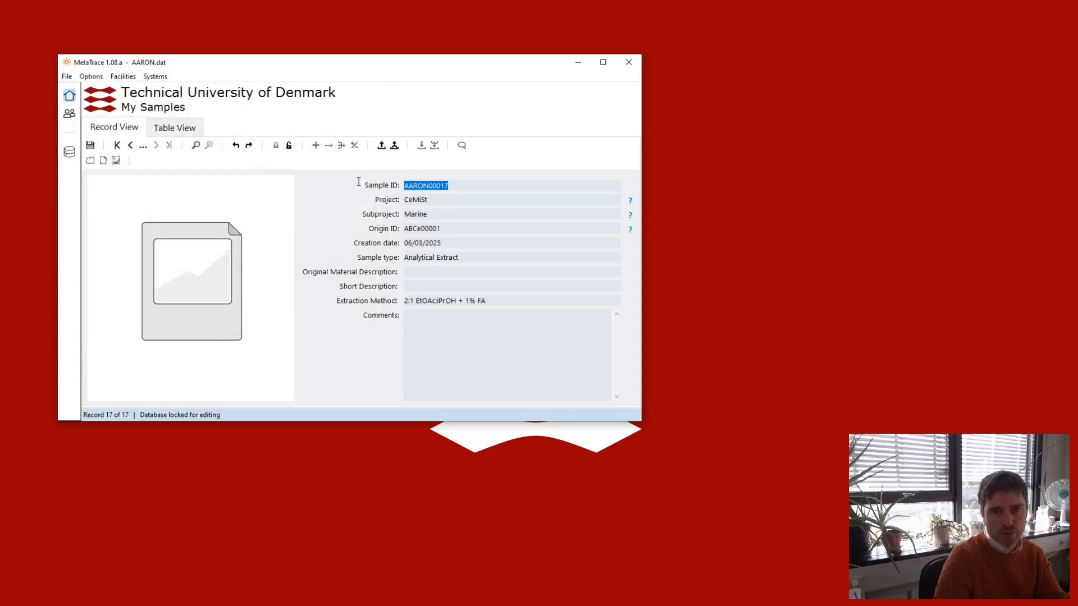
pyautogui.moveTo(447, 230); pyautogui.dragTo(367, 228)
pyautogui.click(422, 229)
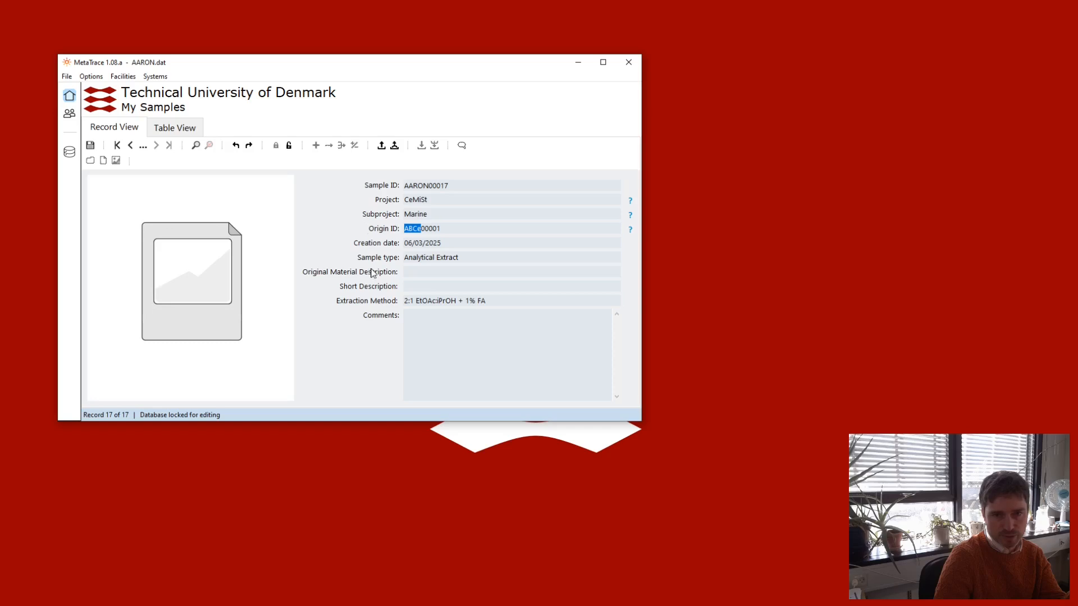
pyautogui.click(467, 239)
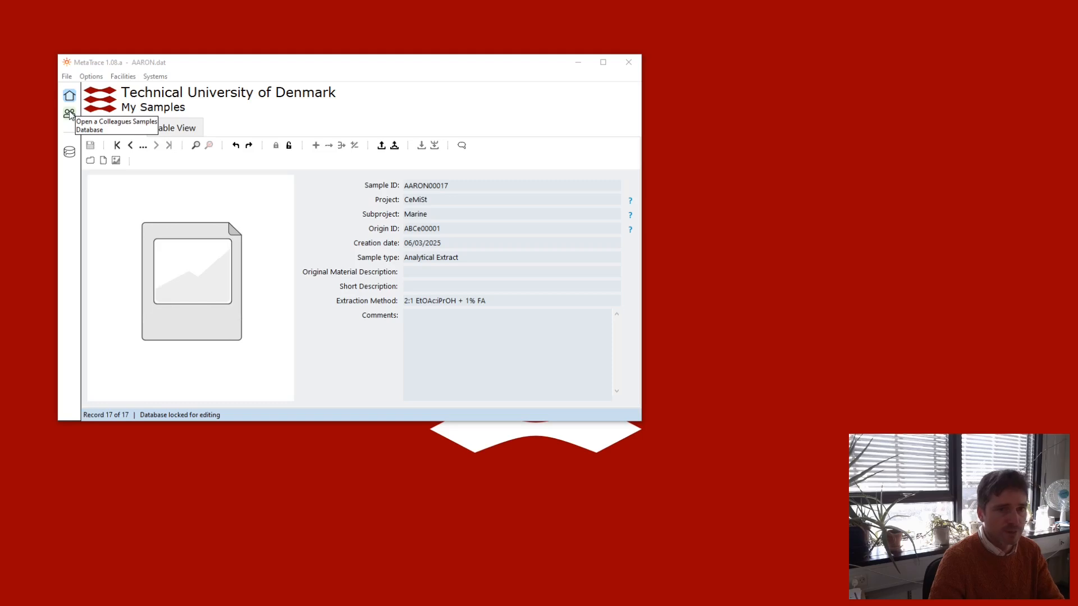
# Step: Open the data system database Galadriel - ESI (GALAESI)
pyautogui.click(68, 153)
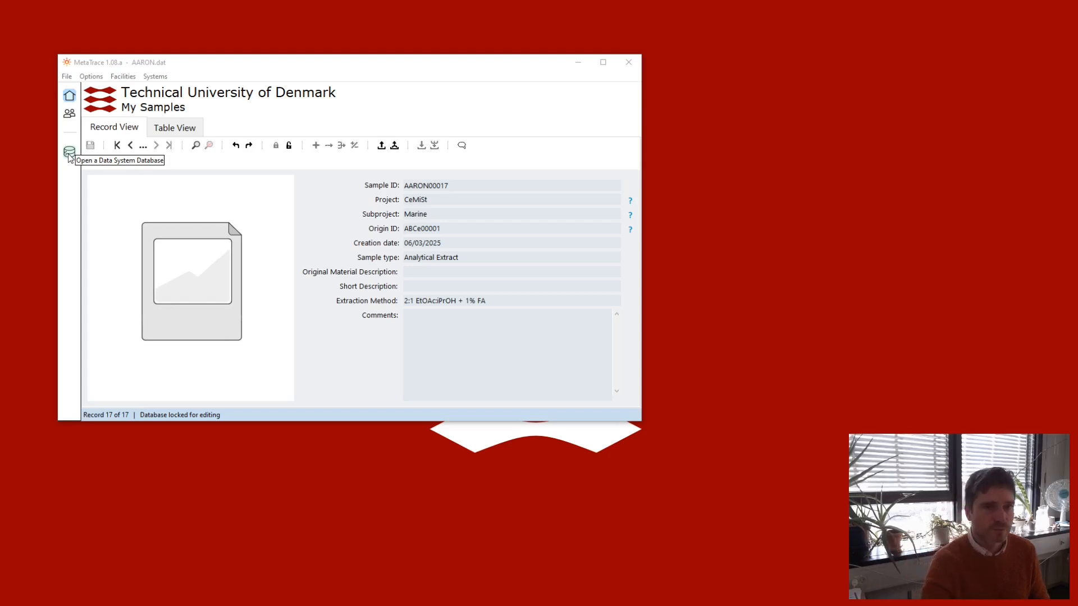
pyautogui.click(69, 153)
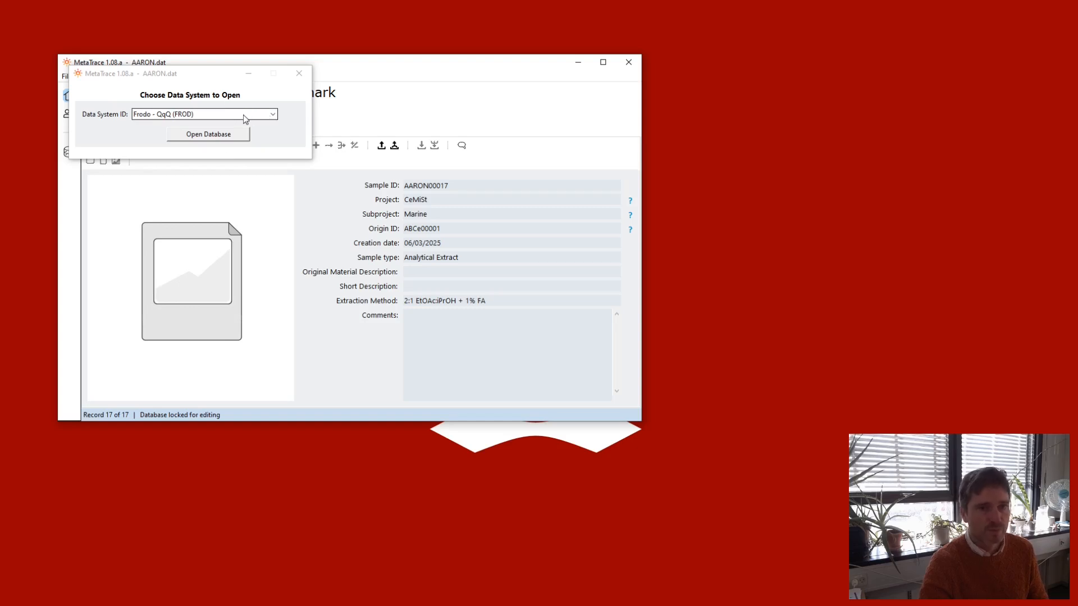
pyautogui.scroll(-1, 243, 115)
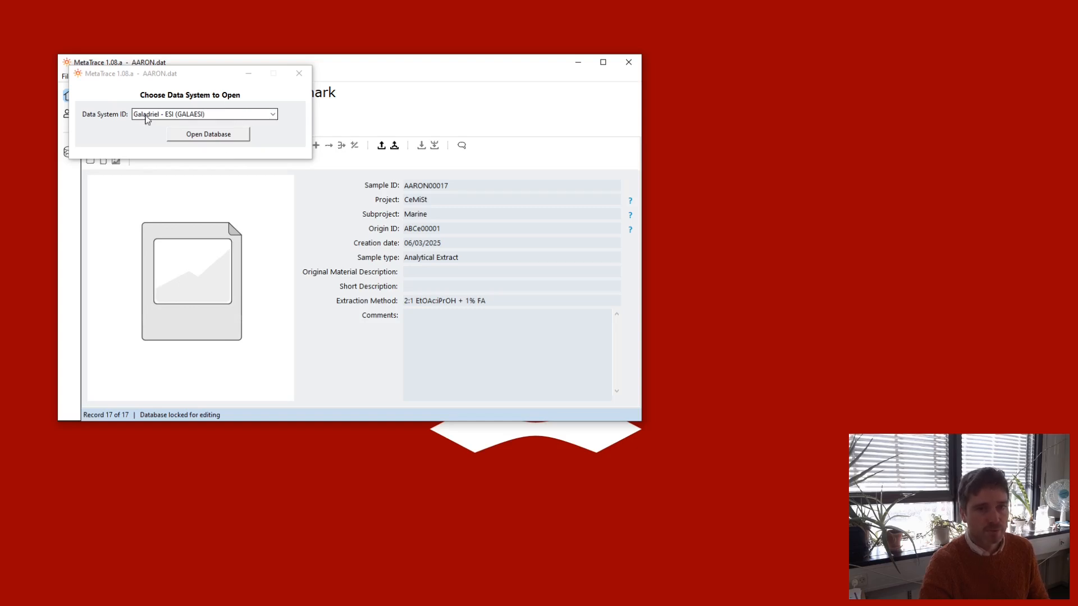
pyautogui.click(218, 135)
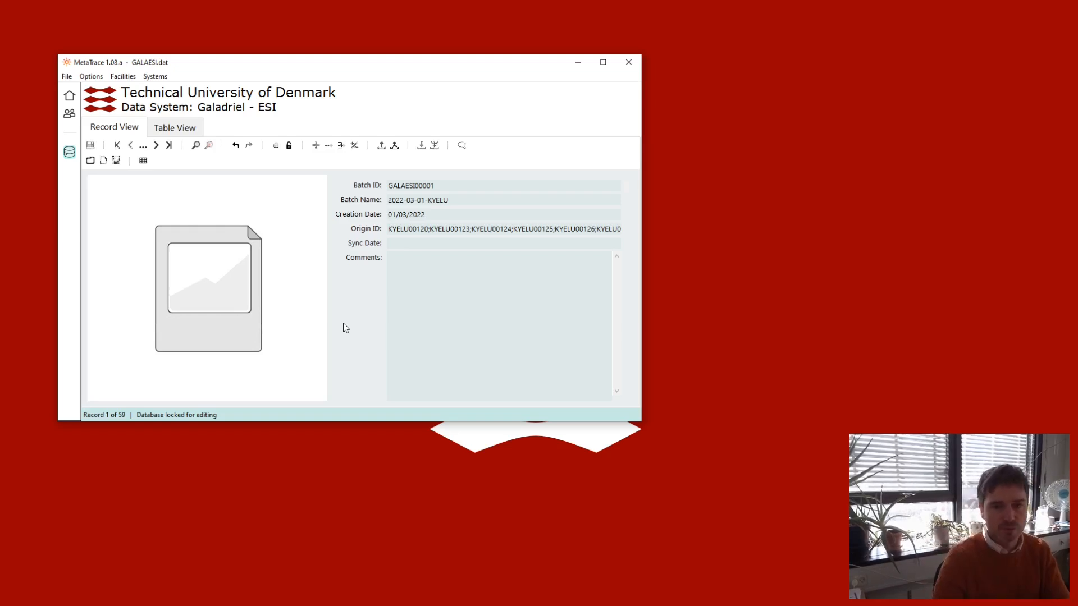
# Step: Browse the data system's batches as a table, examining their names, creation dates and origin IDs
pyautogui.click(178, 128)
pyautogui.scroll(-2, 235, 254)
pyautogui.scroll(1, 239, 266)
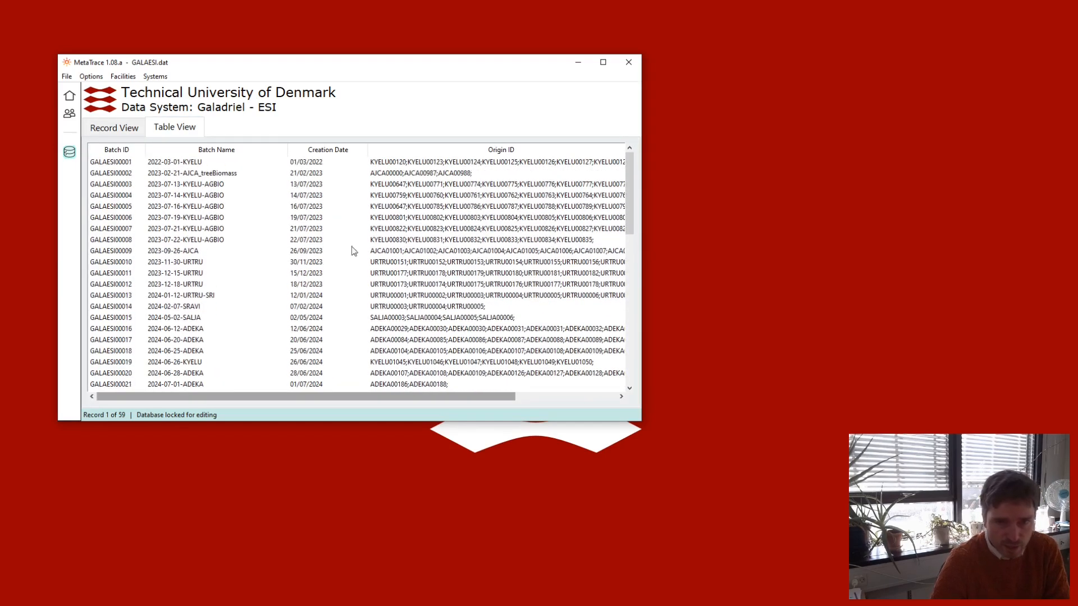
pyautogui.click(160, 198)
pyautogui.click(165, 232)
pyautogui.click(180, 275)
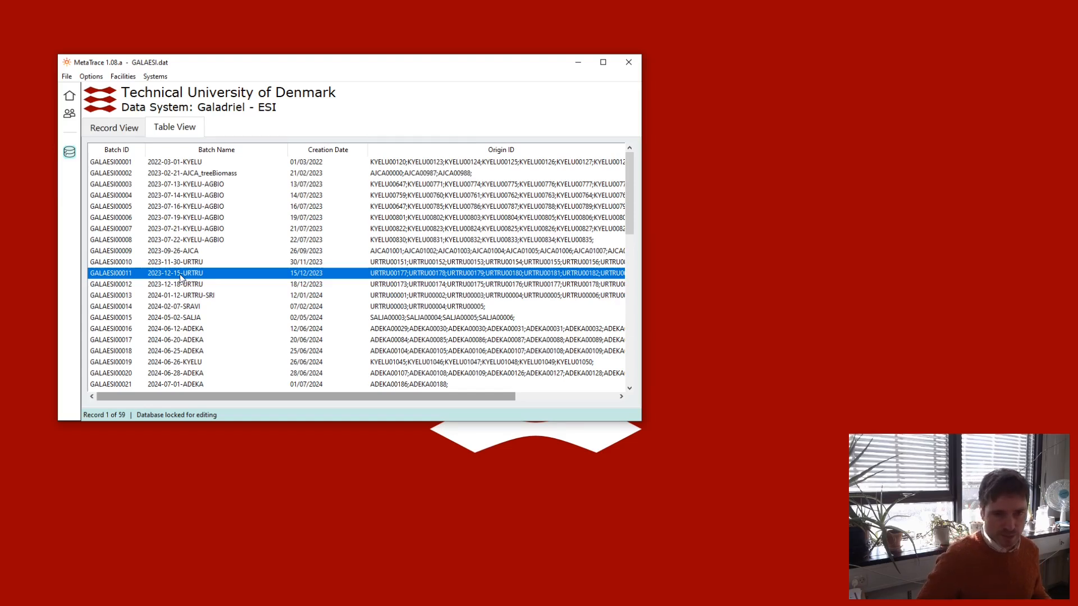
pyautogui.scroll(-2, 225, 254)
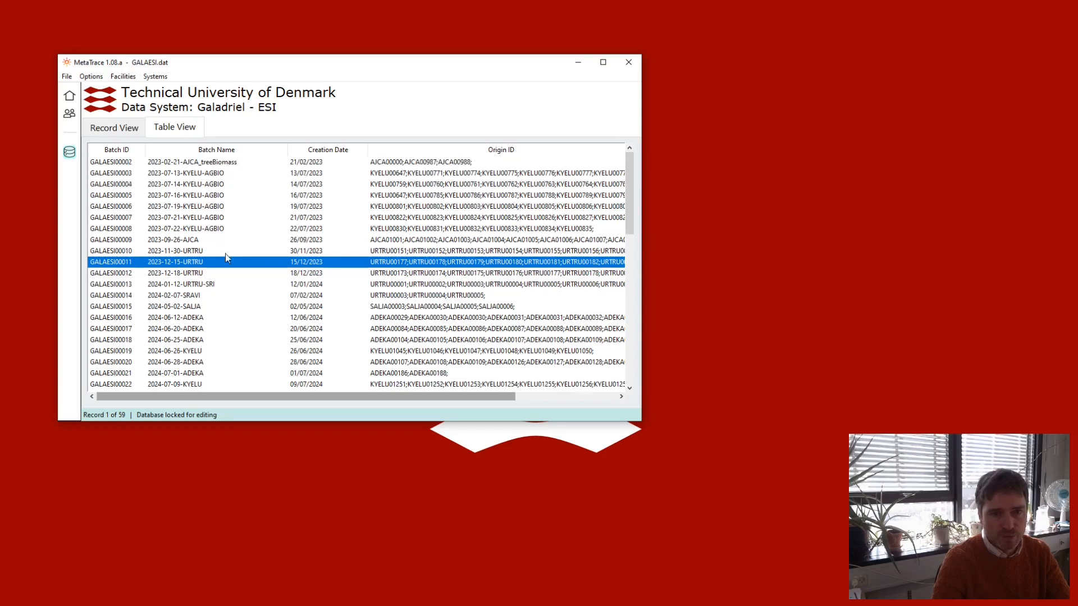
pyautogui.scroll(2, 213, 337)
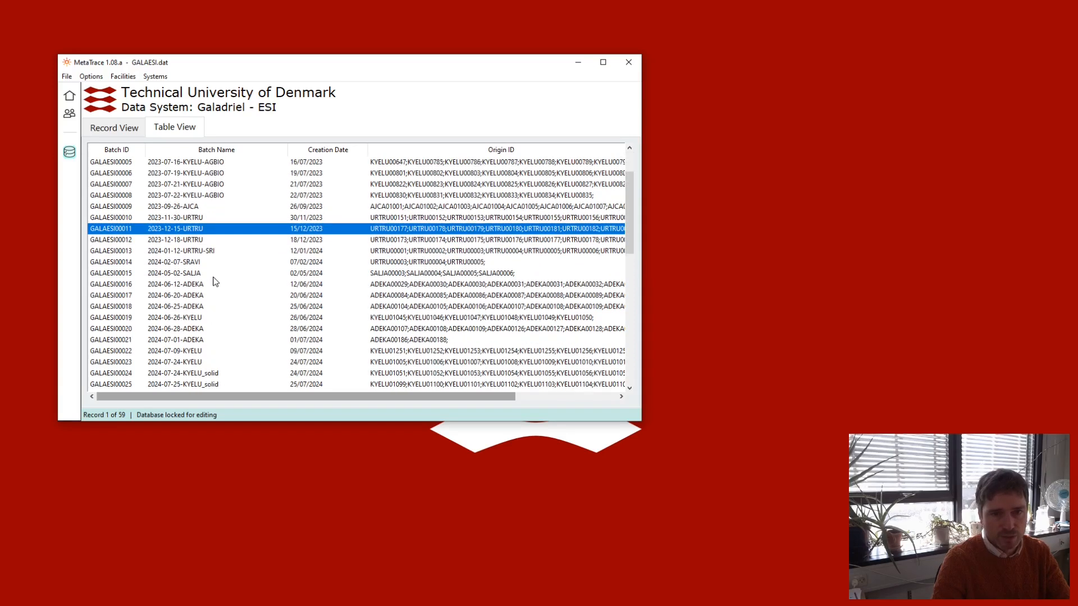
# Step: Open the record of batch 2023-02-21-AJCA_treeBiomass and examine its creation date and origin IDs
pyautogui.doubleClick(224, 169)
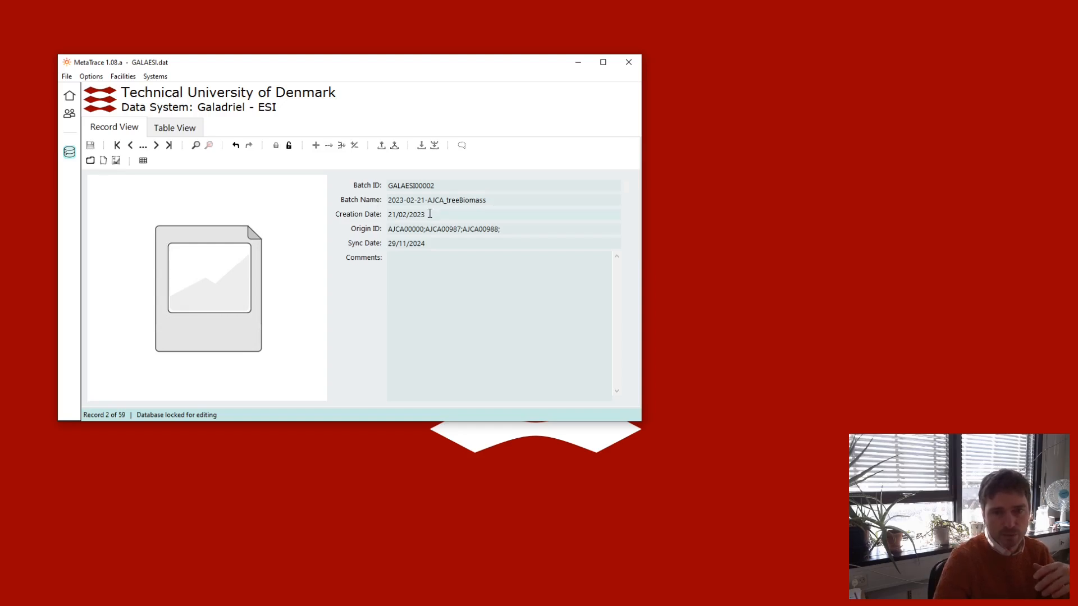
pyautogui.moveTo(429, 214); pyautogui.dragTo(352, 211)
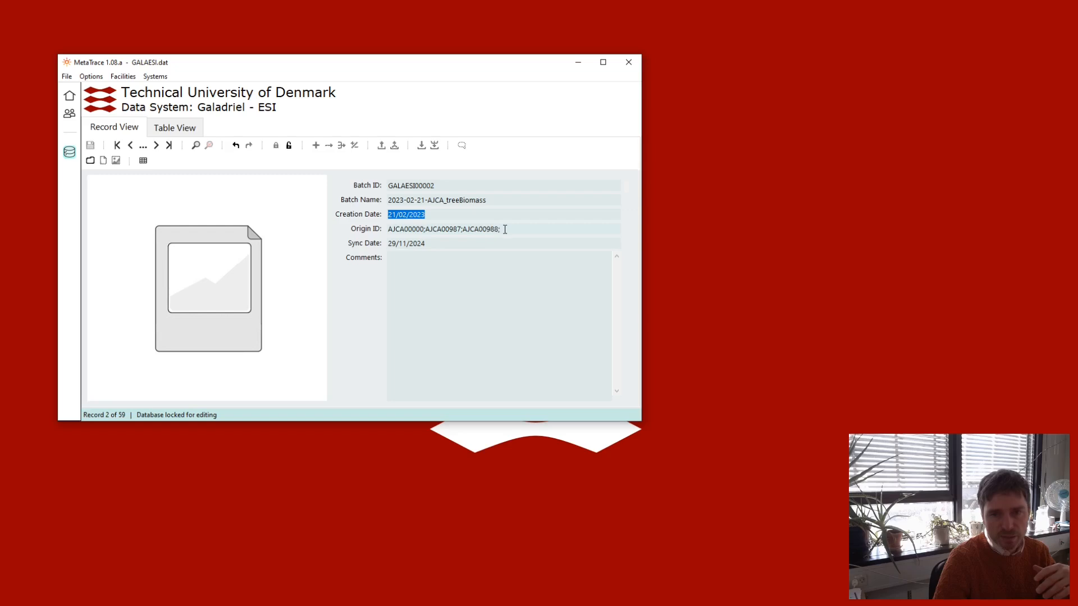
pyautogui.moveTo(489, 231); pyautogui.dragTo(351, 224)
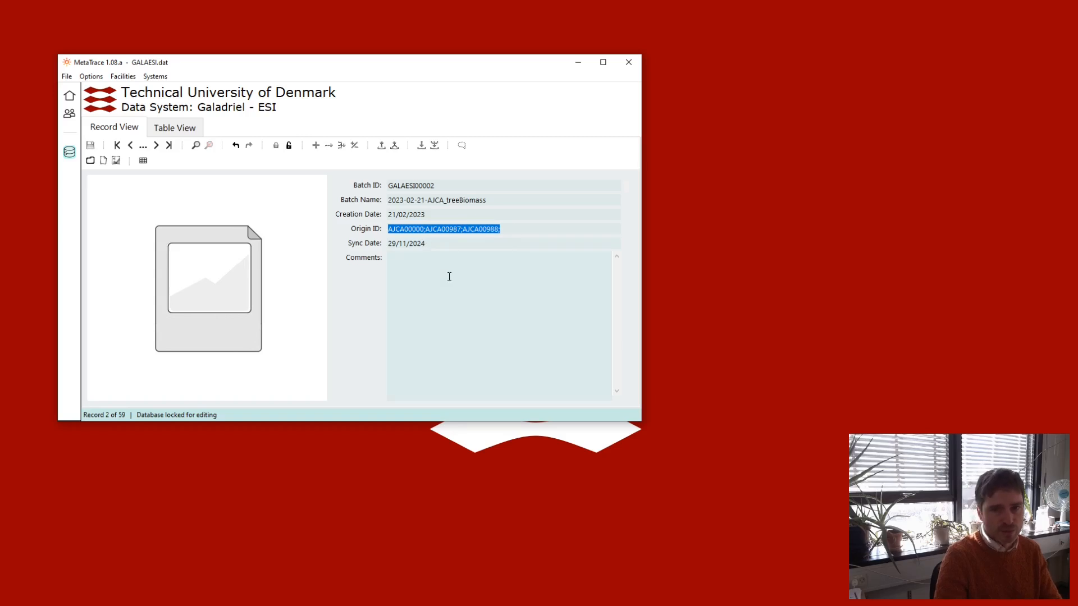
pyautogui.click(420, 249)
pyautogui.moveTo(425, 229); pyautogui.dragTo(381, 230)
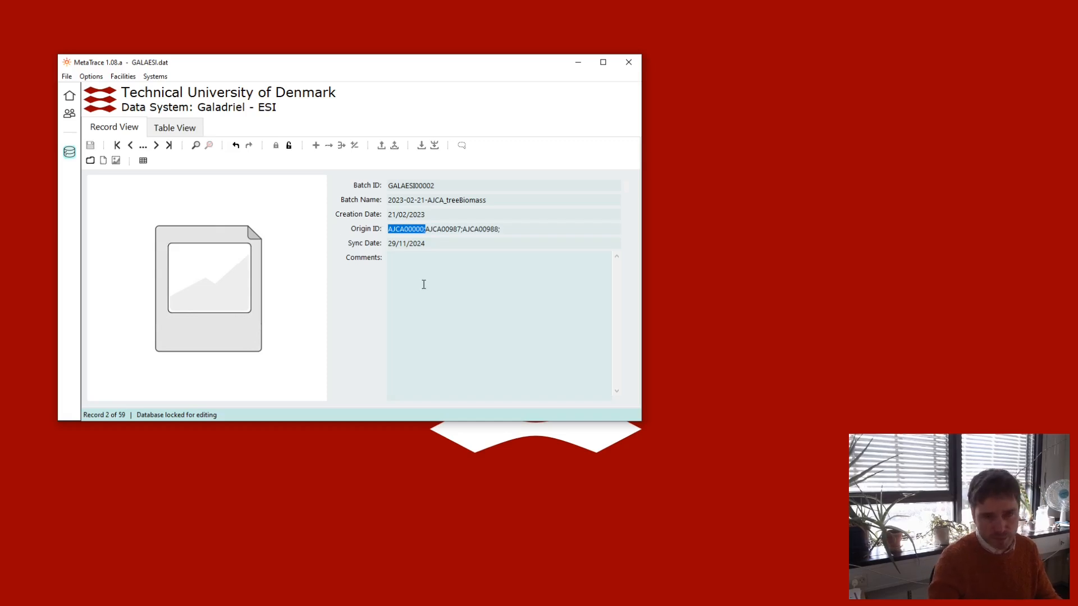
pyautogui.moveTo(404, 229); pyautogui.dragTo(390, 230)
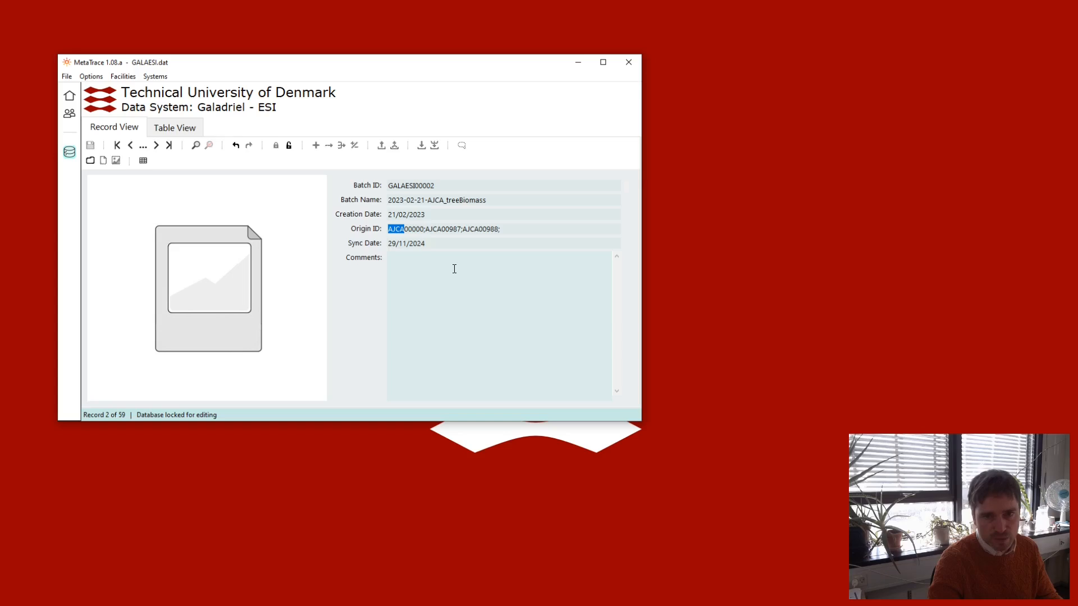
pyautogui.moveTo(500, 229); pyautogui.dragTo(343, 215)
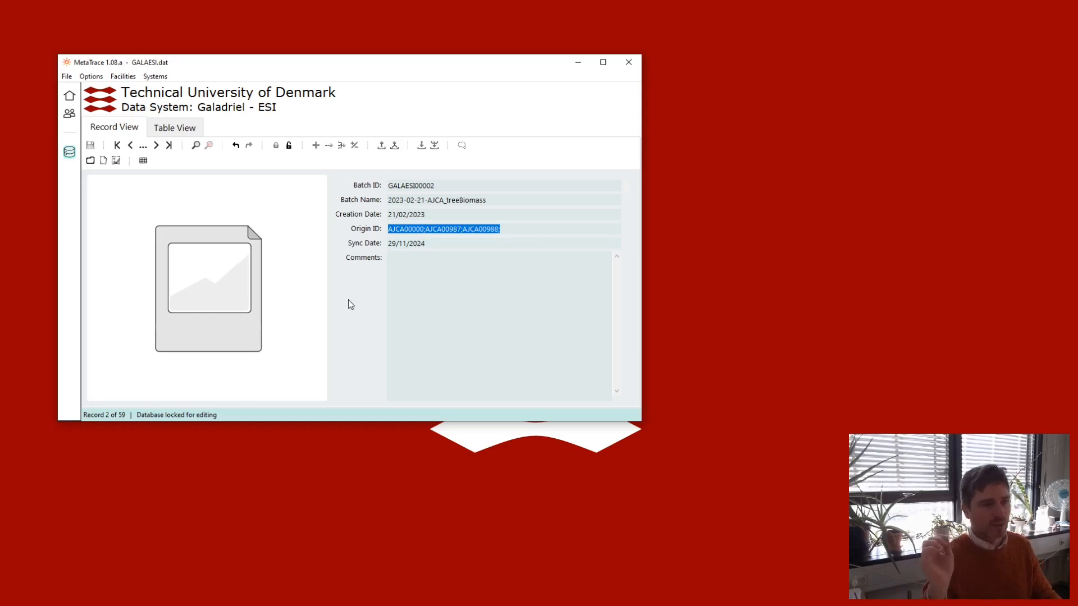
pyautogui.click(403, 255)
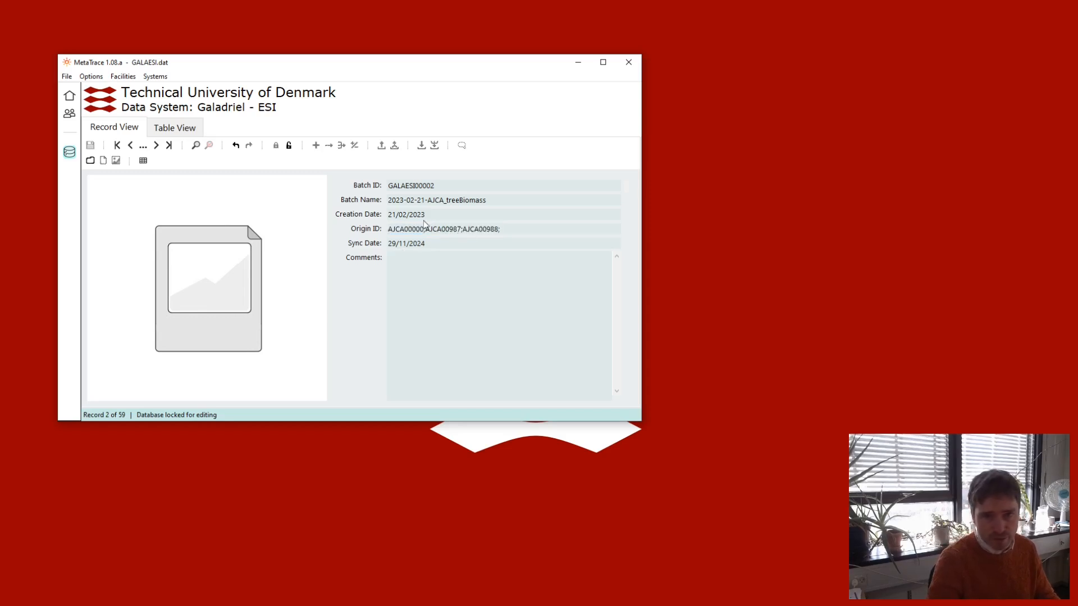
# Step: View the data folder linked to batch 2023-02-21-AJCA_treeBiomass in File Explorer and close it
pyautogui.click(90, 163)
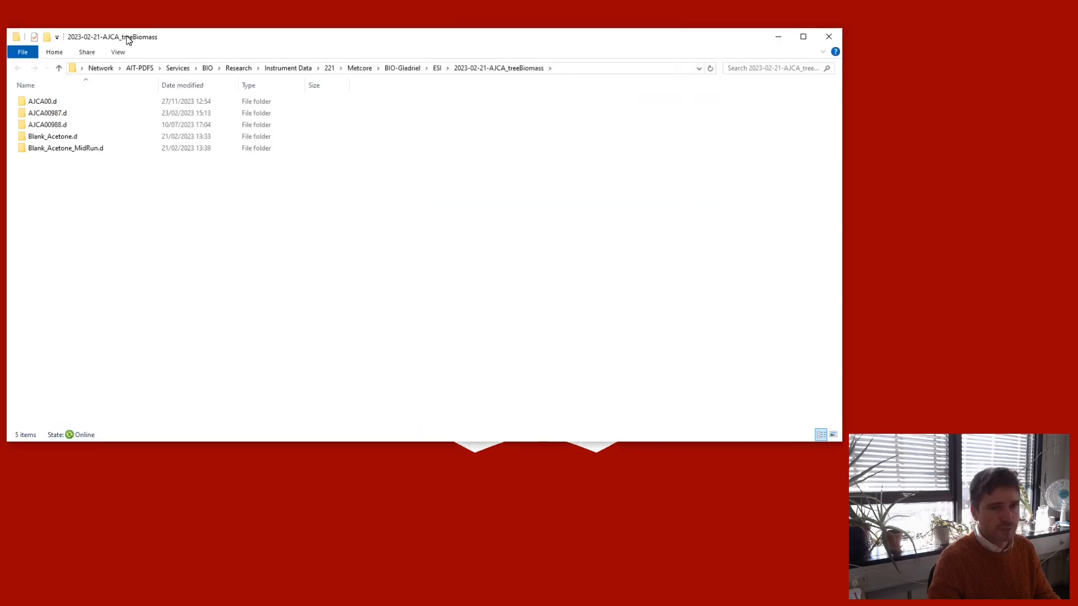
pyautogui.moveTo(125, 37); pyautogui.dragTo(249, 62)
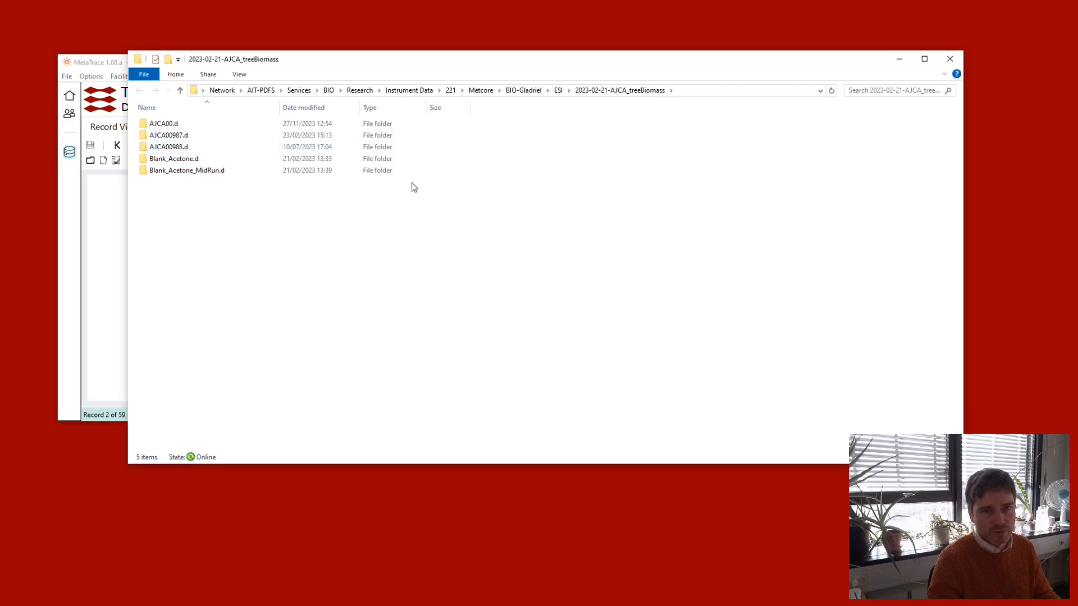
pyautogui.click(950, 58)
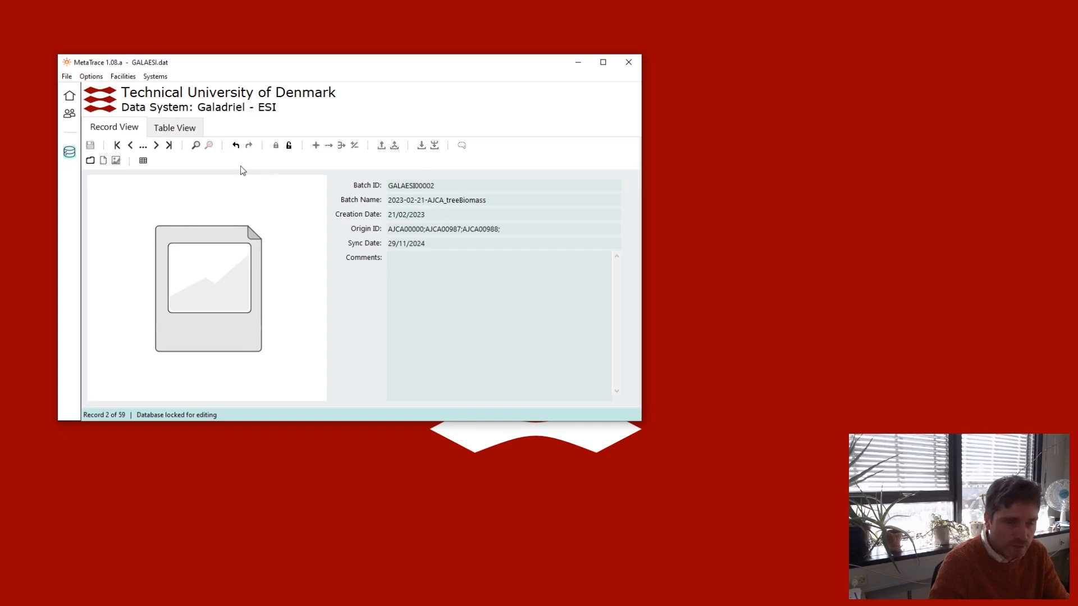
# Step: Return to My Samples and load the Metabolomics Core (Met) facility databases, entering the facility PIN
pyautogui.click(70, 96)
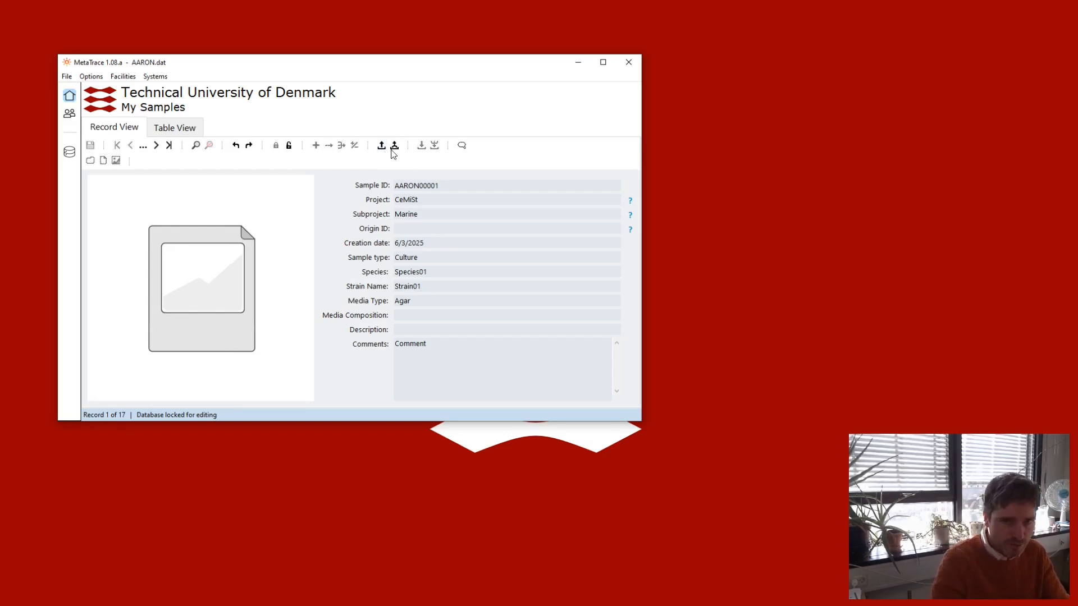
pyautogui.click(125, 78)
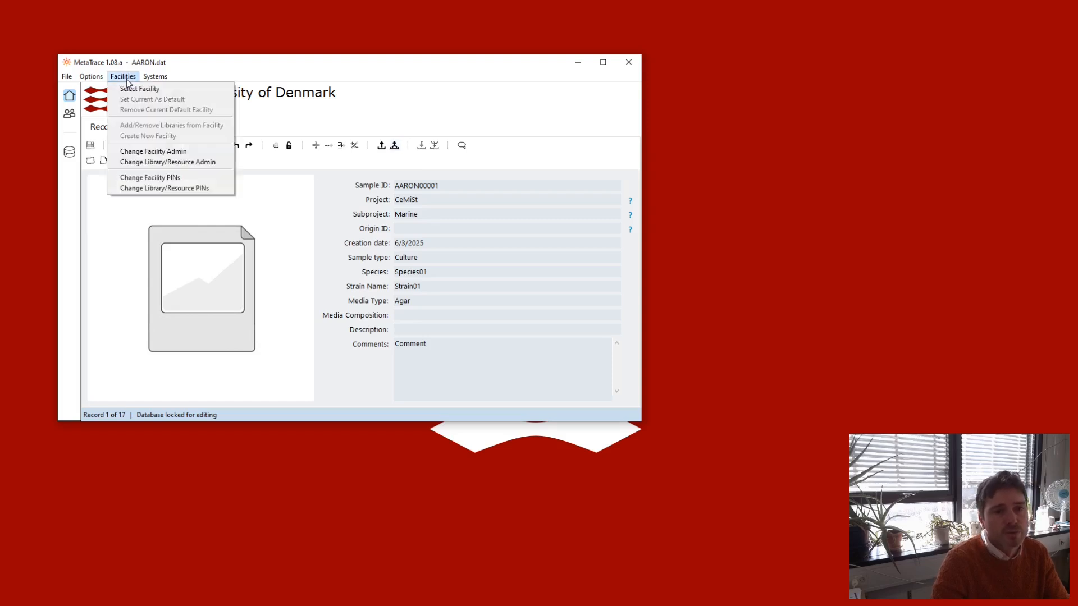
pyautogui.click(176, 90)
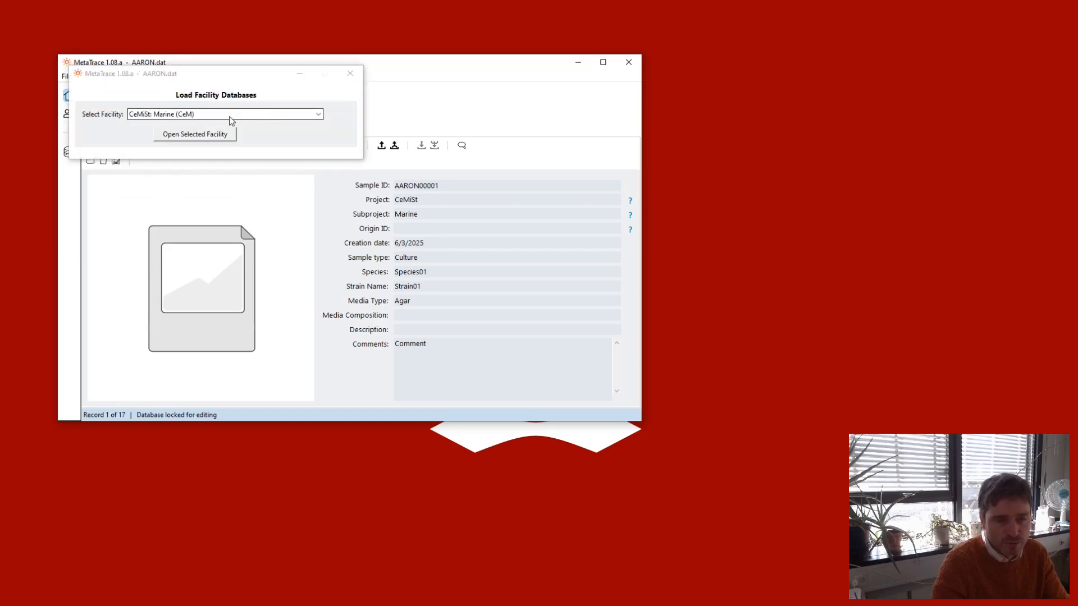
pyautogui.scroll(-2, 207, 119)
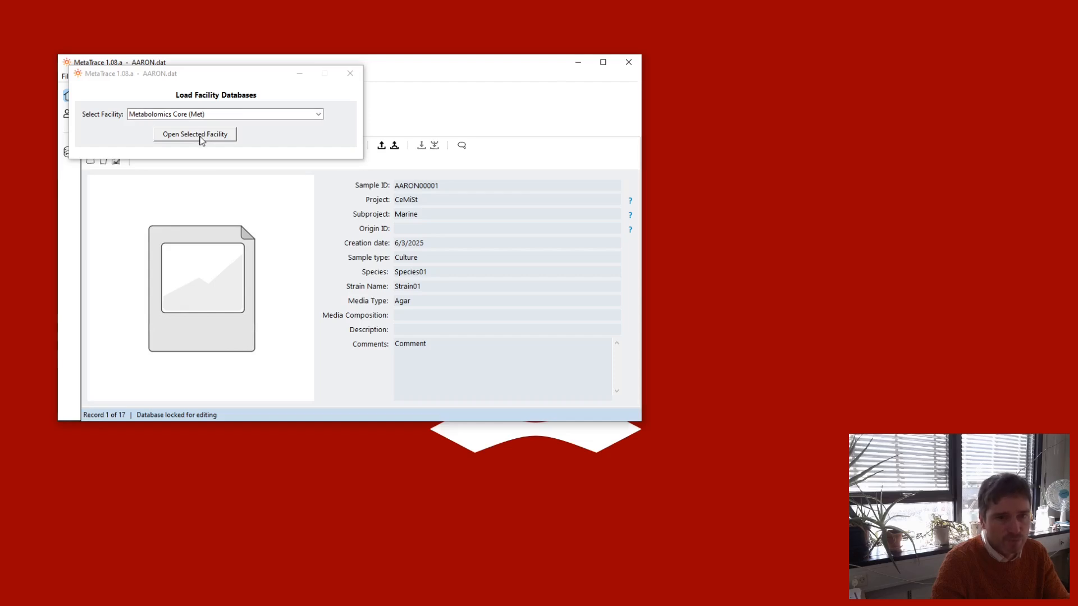
pyautogui.click(201, 136)
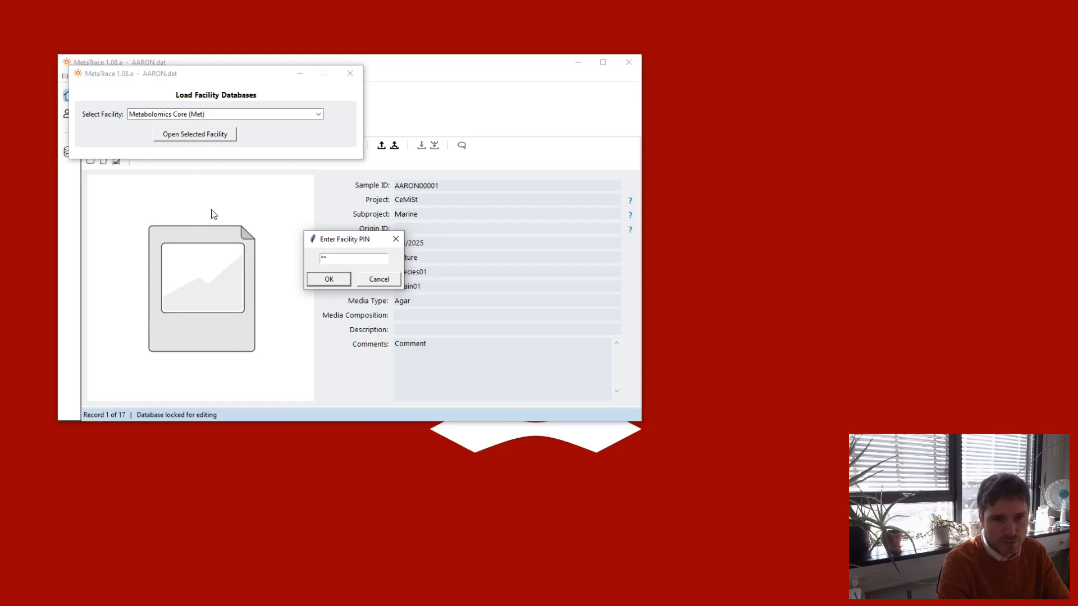
pyautogui.press('Return')
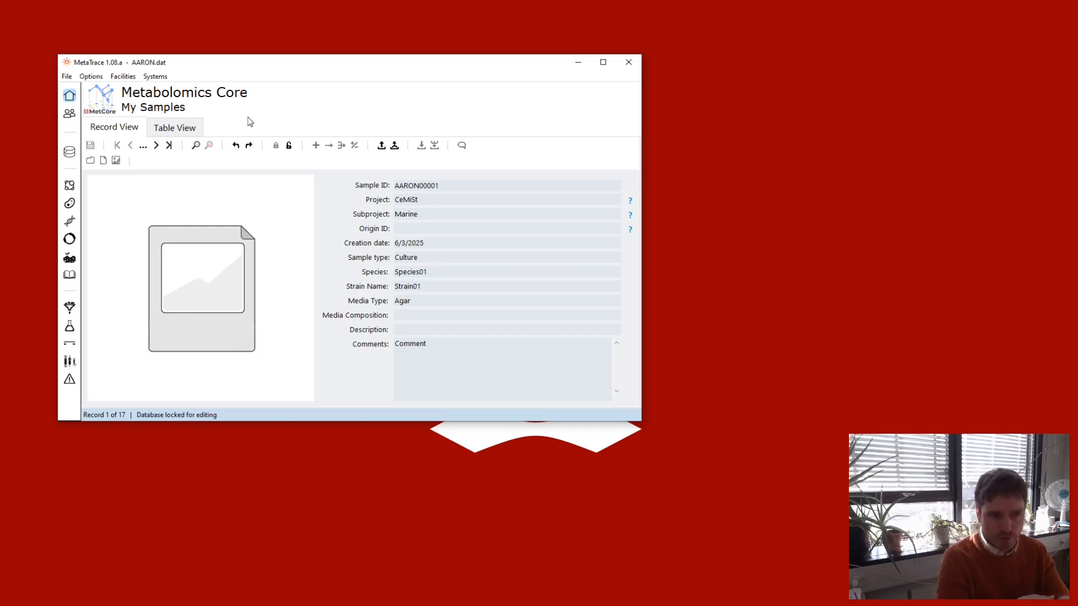
# Step: Unlock the sample database, set the loaded Metabolomics Core as the default facility, and lock the database again
pyautogui.click(98, 75)
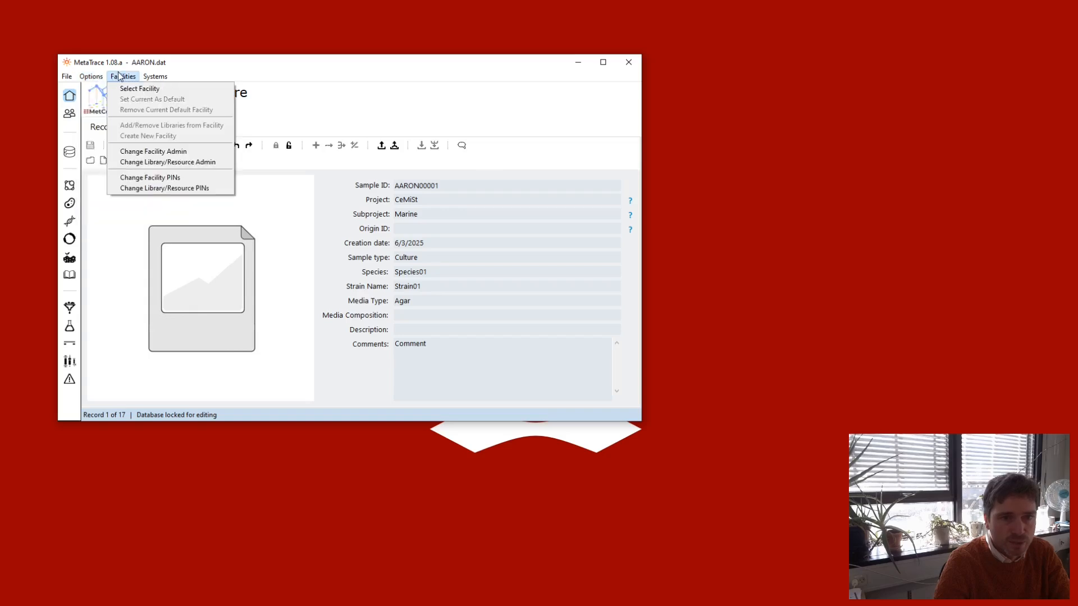
pyautogui.click(119, 76)
pyautogui.click(290, 146)
pyautogui.click(122, 77)
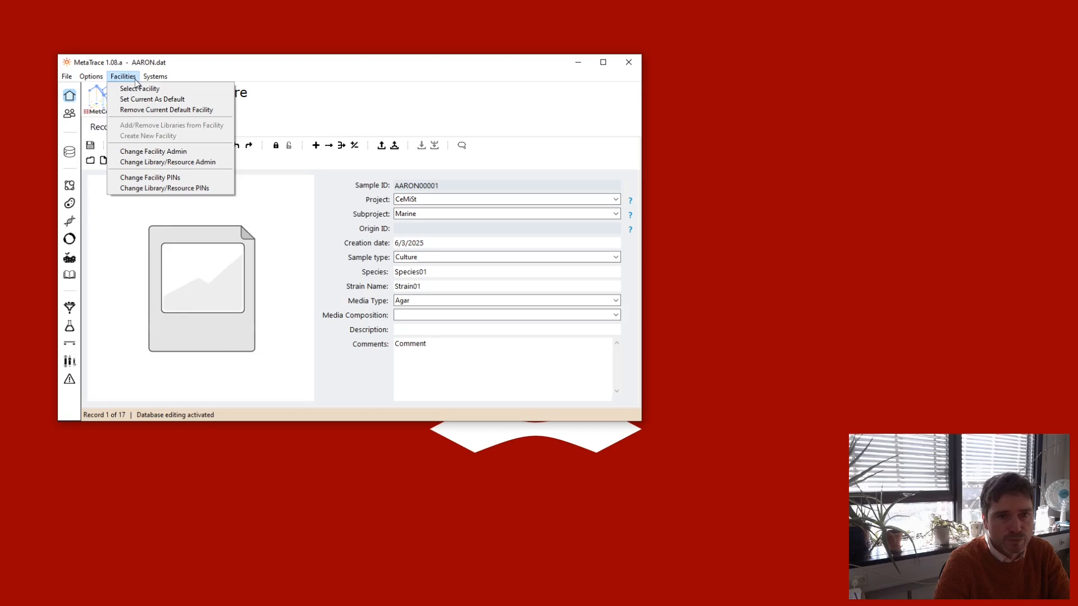
pyautogui.click(171, 103)
pyautogui.moveTo(476, 247); pyautogui.dragTo(295, 201)
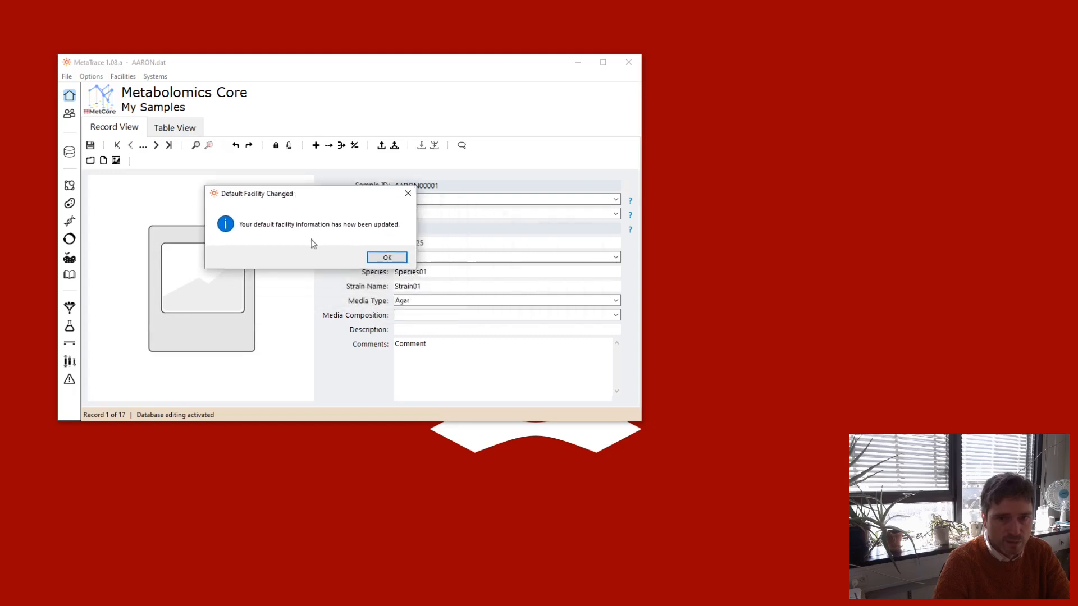
pyautogui.click(387, 258)
pyautogui.click(276, 146)
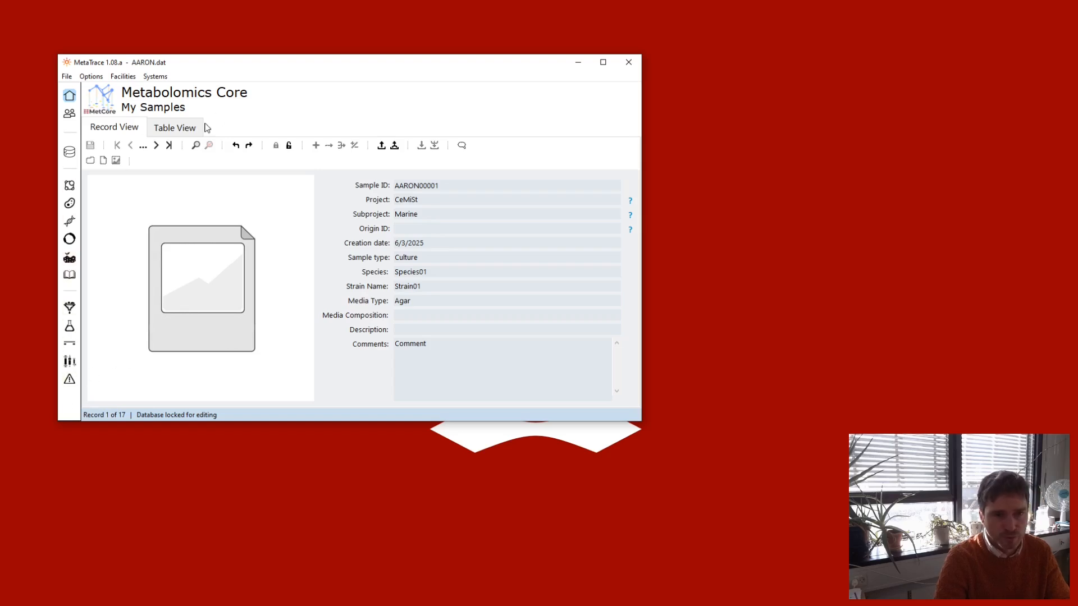
# Step: Open the facility's Documentation and Labels database and look through its first five records, examining document types and hazard symbols
pyautogui.click(70, 379)
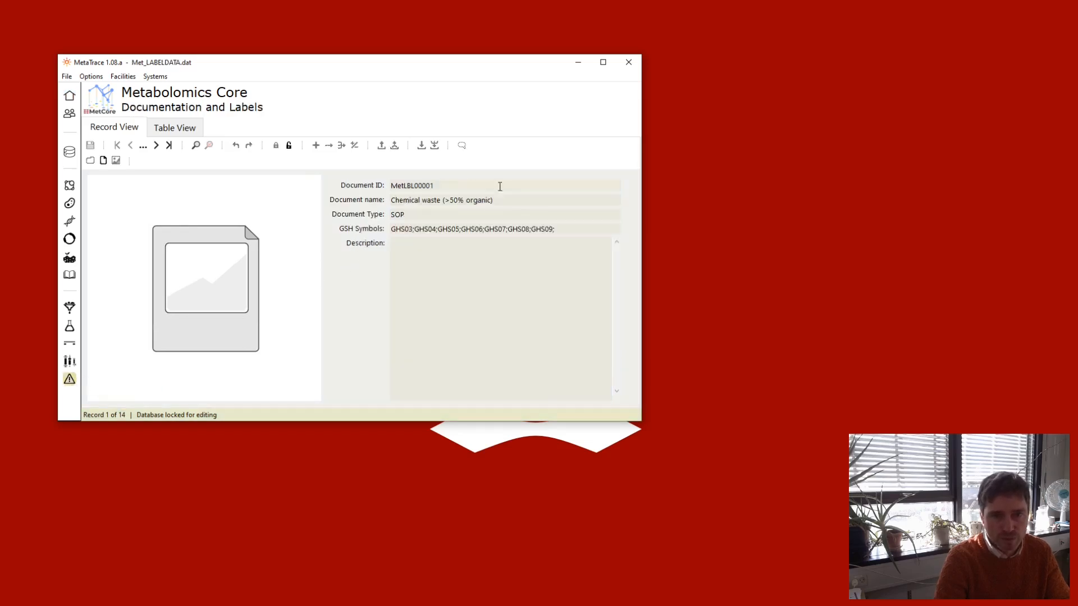
pyautogui.click(157, 146)
pyautogui.click(157, 146)
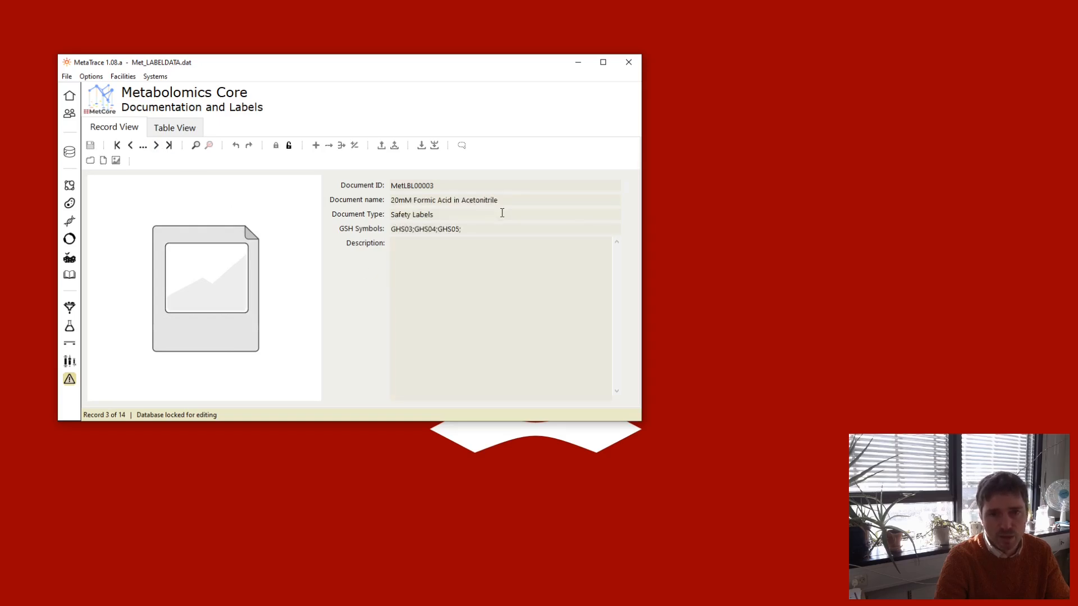
pyautogui.click(157, 146)
pyautogui.click(158, 146)
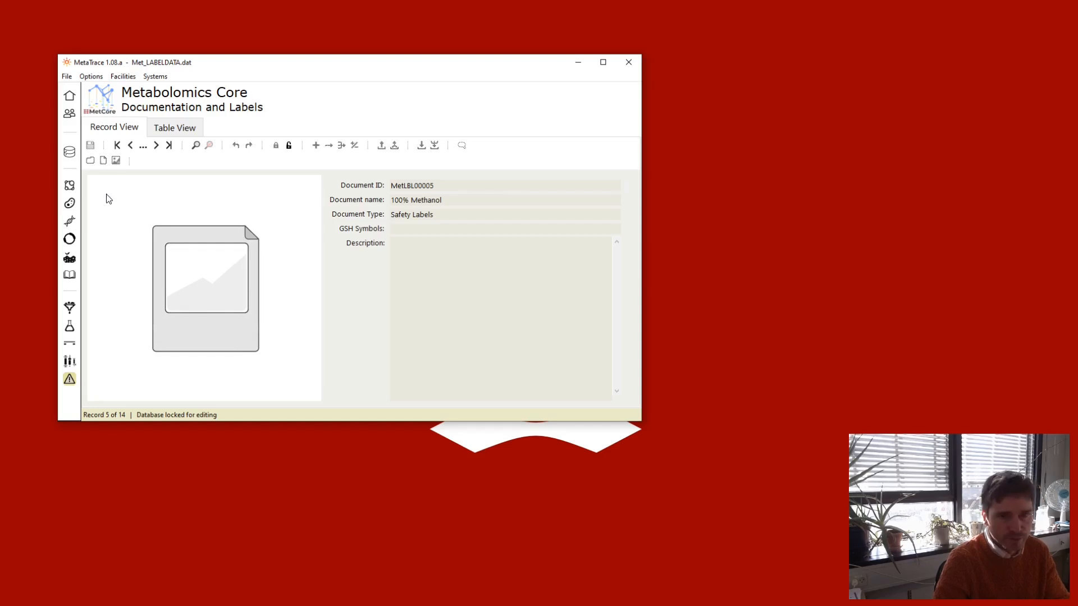
# Step: Open the facility's fungi strain library and browse forward to record MetFNG00011
pyautogui.click(69, 204)
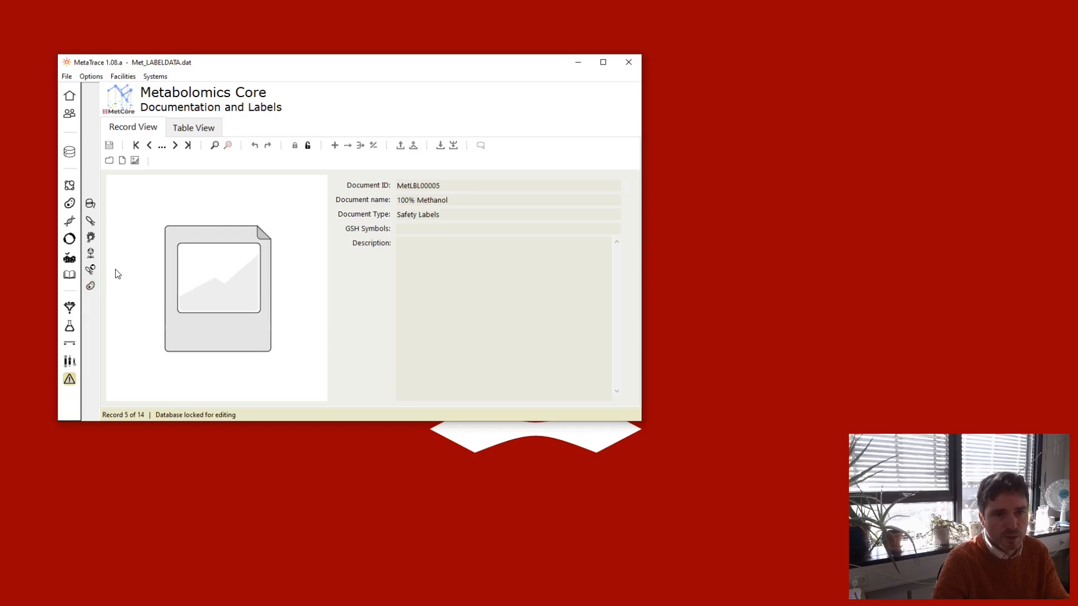
pyautogui.click(91, 237)
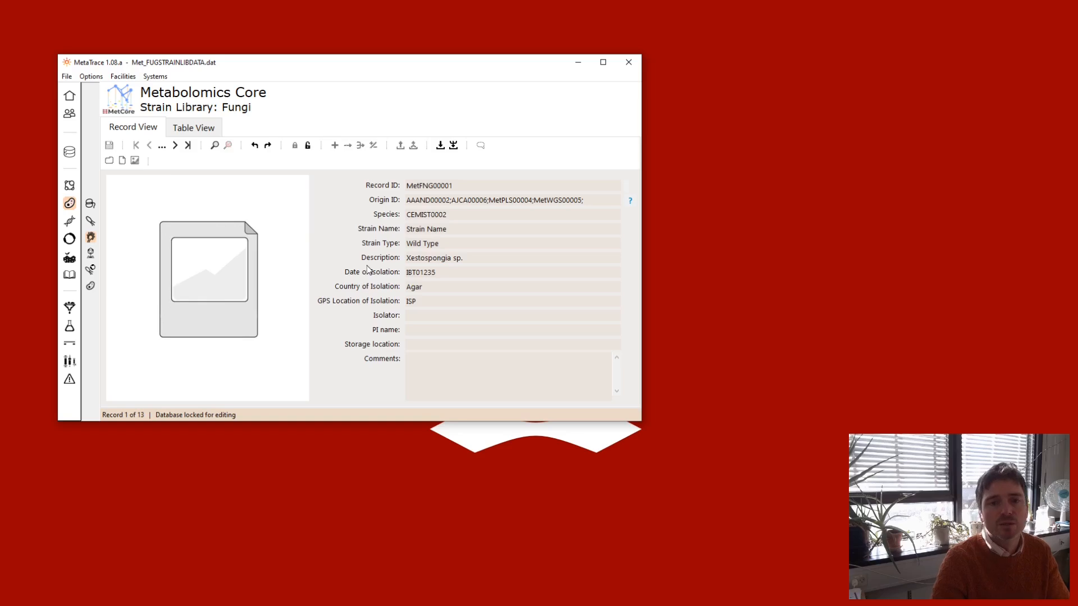
pyautogui.click(175, 145)
pyautogui.click(175, 145)
pyautogui.click(175, 145)
pyautogui.click(175, 145)
pyautogui.click(175, 145)
pyautogui.click(175, 145)
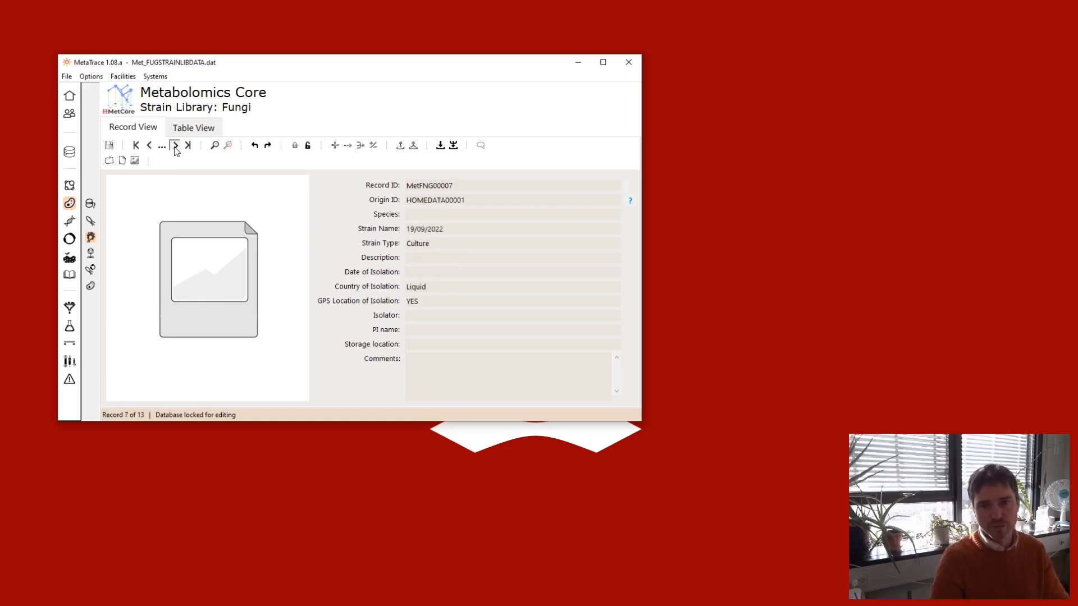
pyautogui.click(175, 146)
pyautogui.click(176, 145)
pyautogui.click(175, 145)
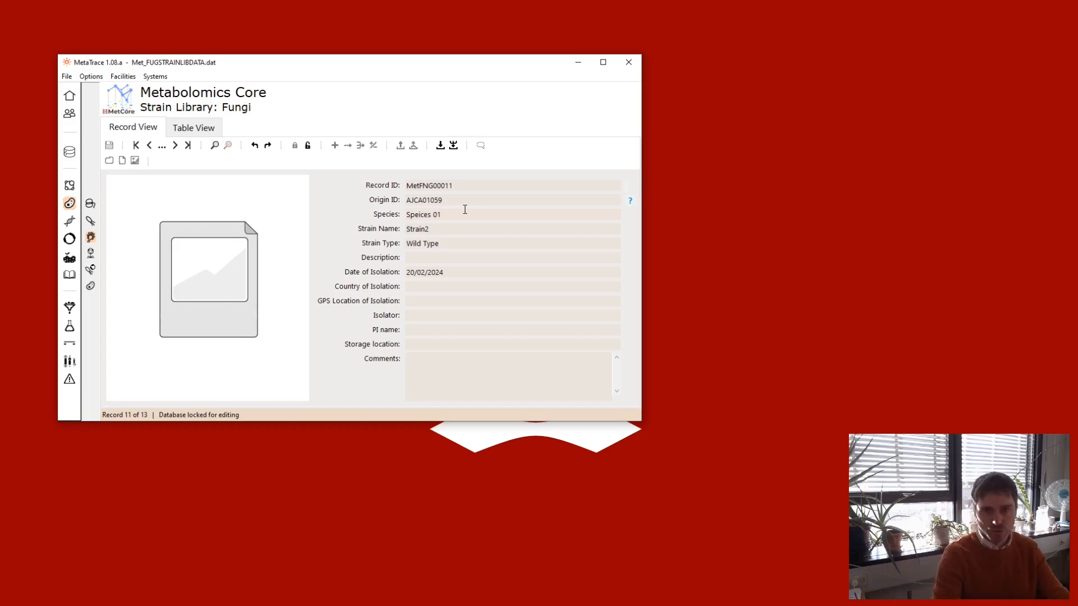
# Step: Create 3 replicate Culture (2) samples from record MetFNG00011 for project CeMiSt, subproject Apples, with media type Agar and composition CYA (Met)
pyautogui.click(440, 147)
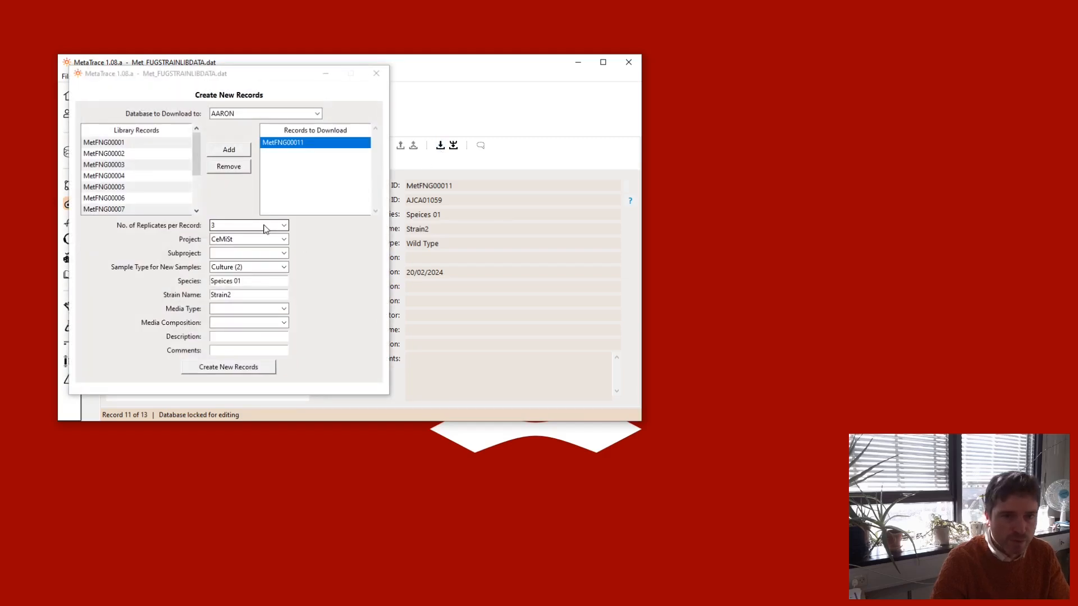
pyautogui.scroll(-1, 275, 254)
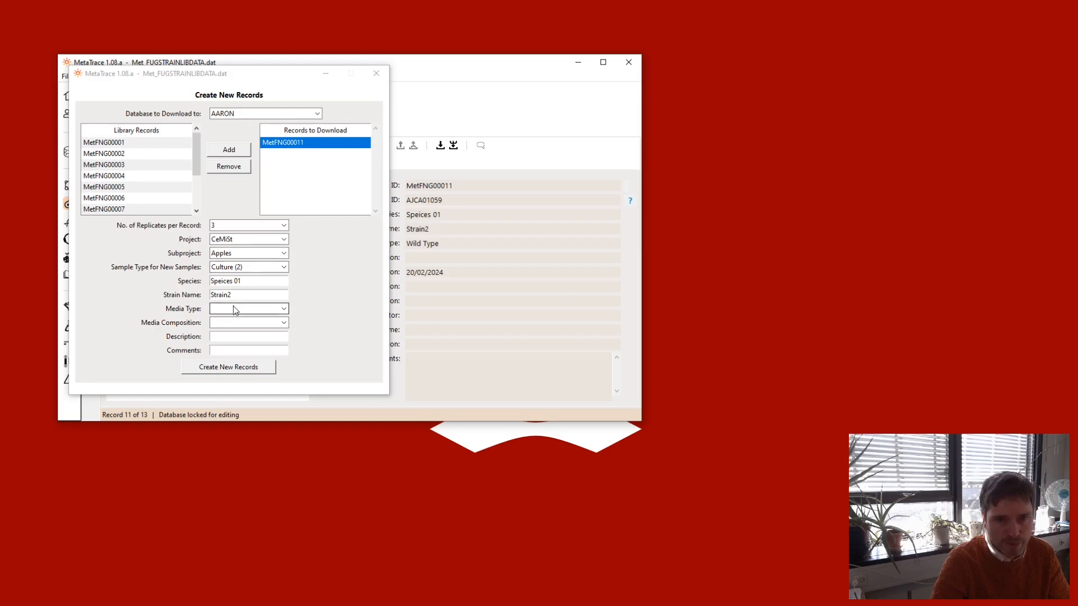
pyautogui.click(284, 323)
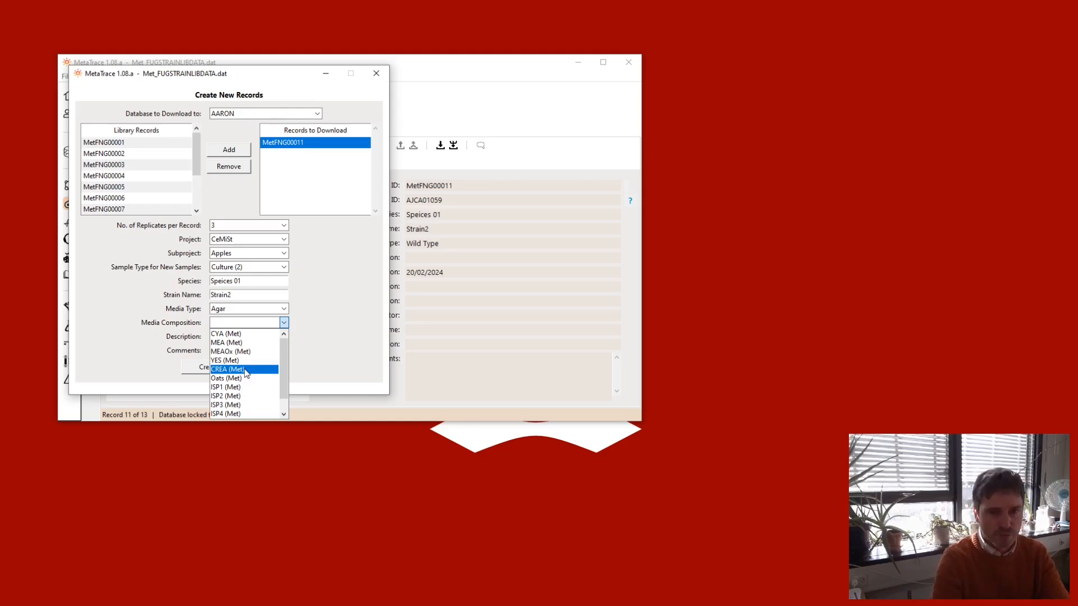
pyautogui.click(247, 335)
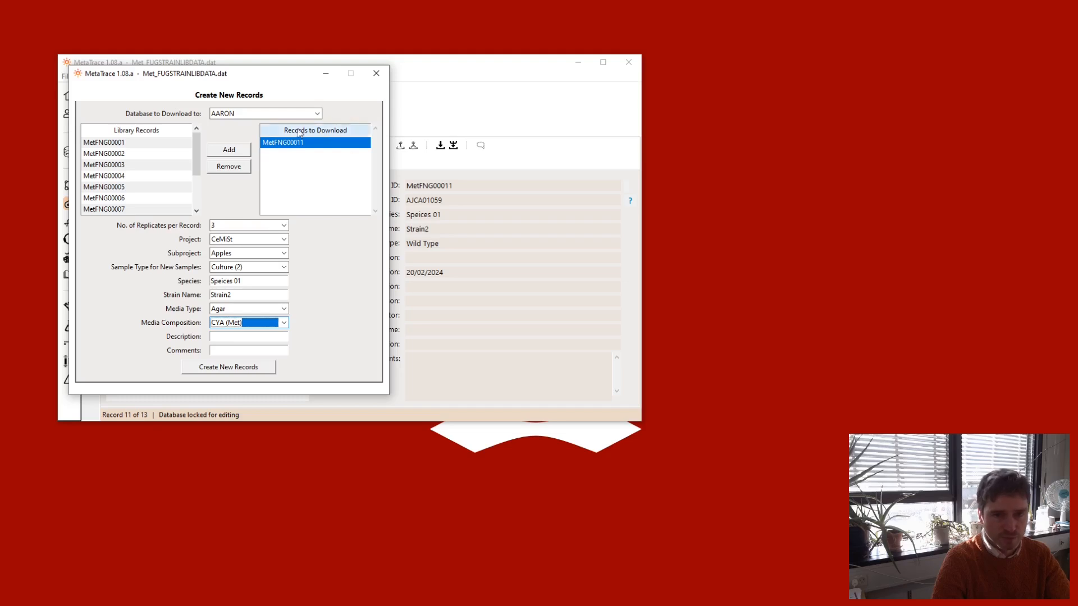
pyautogui.click(248, 368)
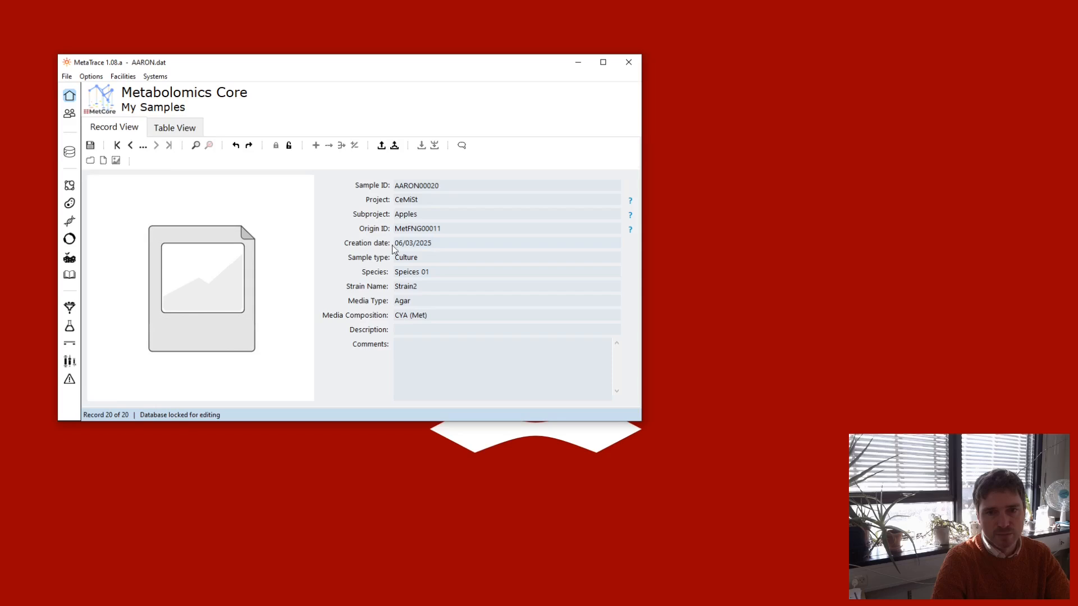
# Step: Examine the origin ID of the new culture sample, compare the new samples in the table, and open the first one's record
pyautogui.click(444, 229)
pyautogui.moveTo(408, 229); pyautogui.dragTo(441, 227)
pyautogui.click(446, 229)
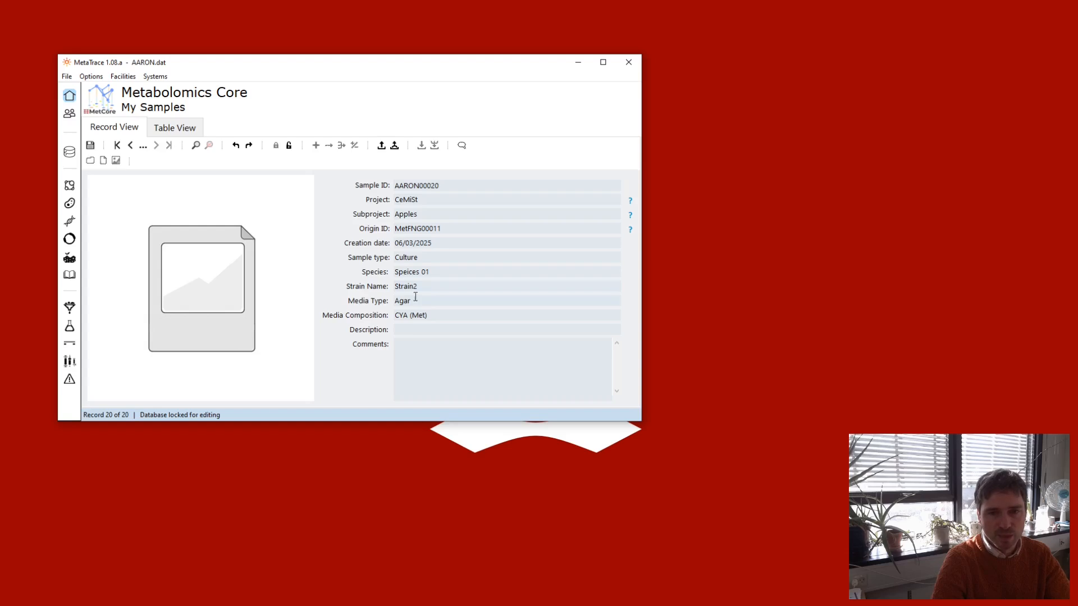
pyautogui.click(186, 129)
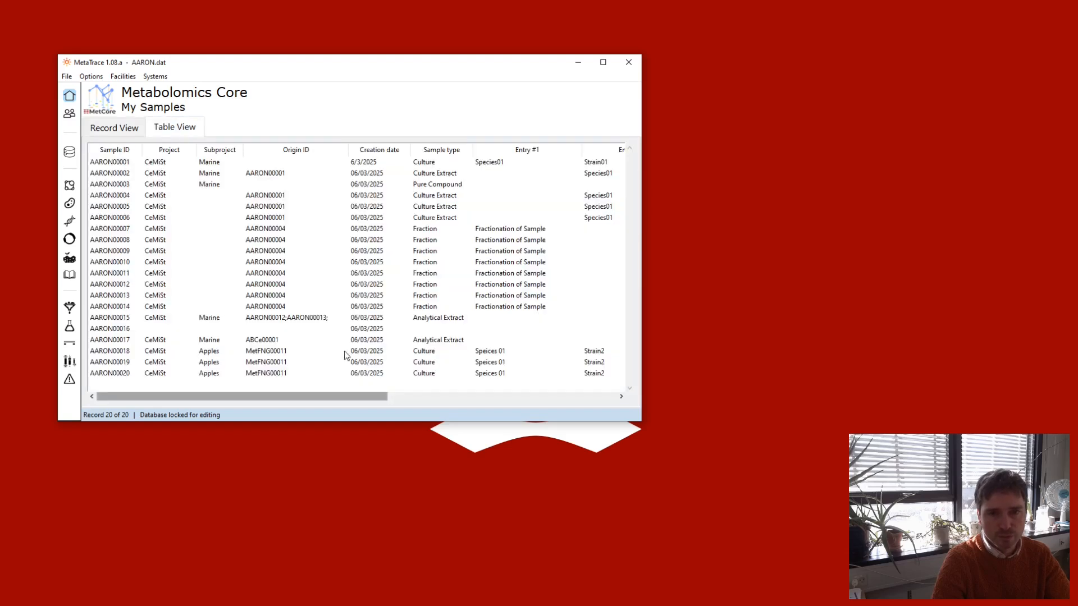
pyautogui.click(412, 353)
pyautogui.click(425, 364)
pyautogui.click(426, 372)
pyautogui.click(426, 364)
pyautogui.click(425, 355)
pyautogui.doubleClick(426, 355)
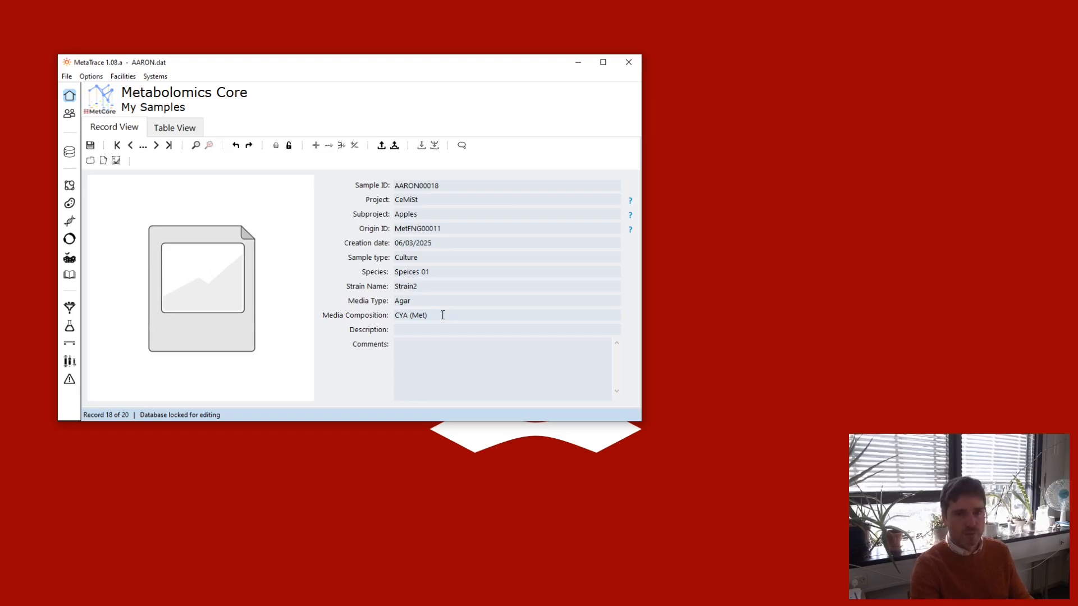
# Step: Reopen the first culture sample originating from MetFNG00011 from the sample table and save the database
pyautogui.click(177, 127)
pyautogui.click(329, 342)
pyautogui.click(274, 353)
pyautogui.click(194, 372)
pyautogui.click(155, 357)
pyautogui.click(127, 352)
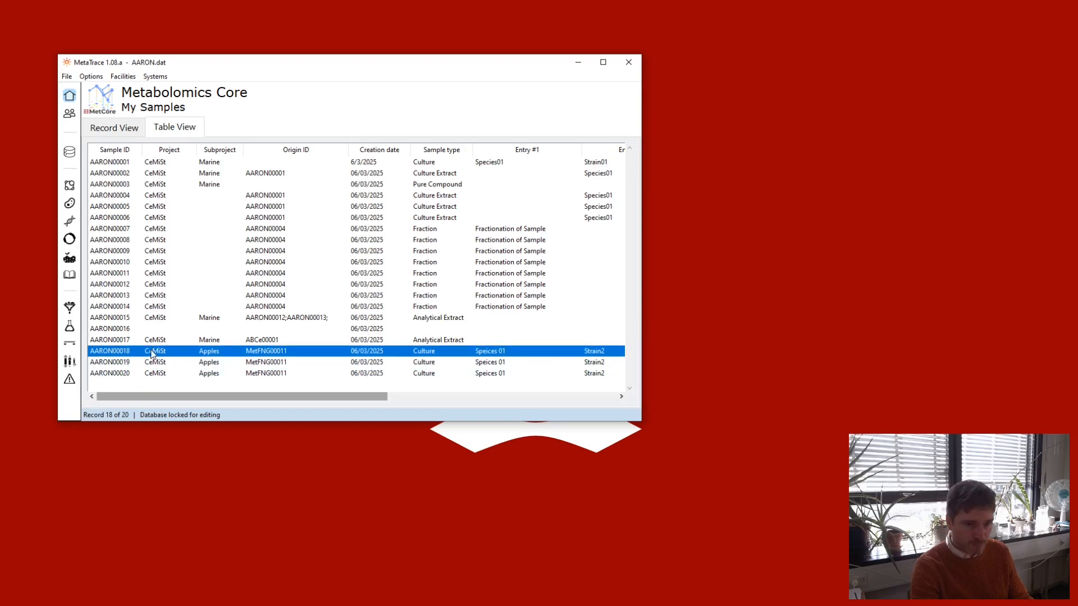
pyautogui.doubleClick(150, 351)
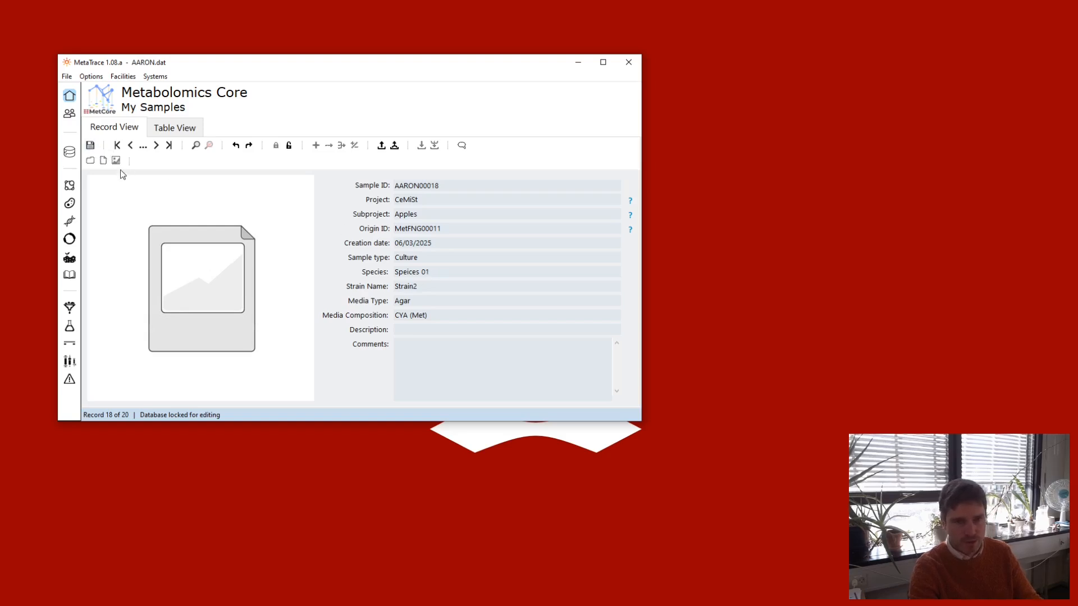
pyautogui.click(90, 148)
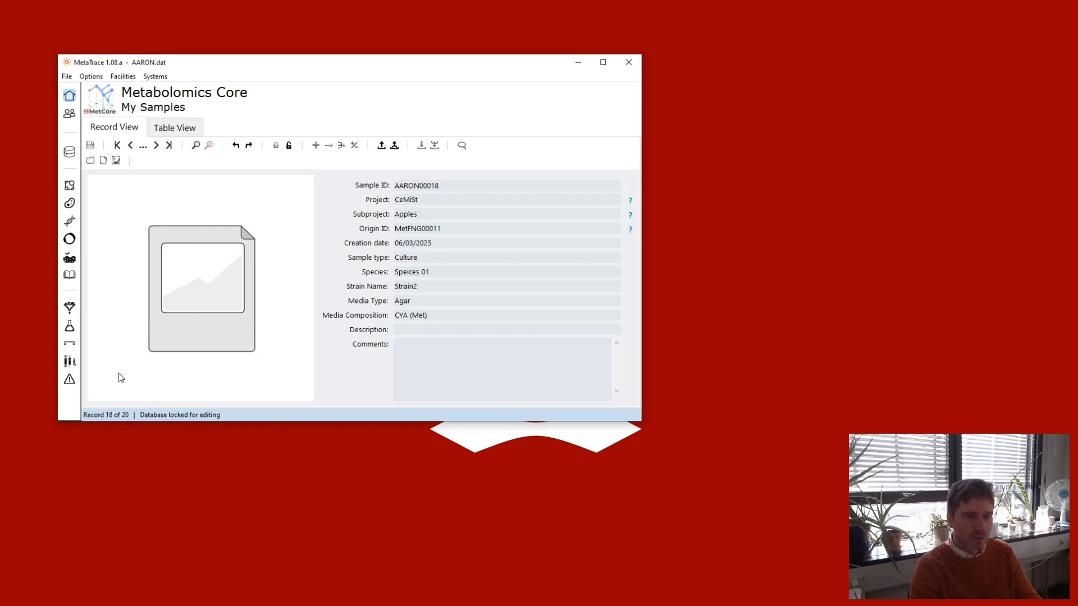
# Step: Open the facility's Media Types database and examine its list and the records of media ISP3 and MEA
pyautogui.click(69, 330)
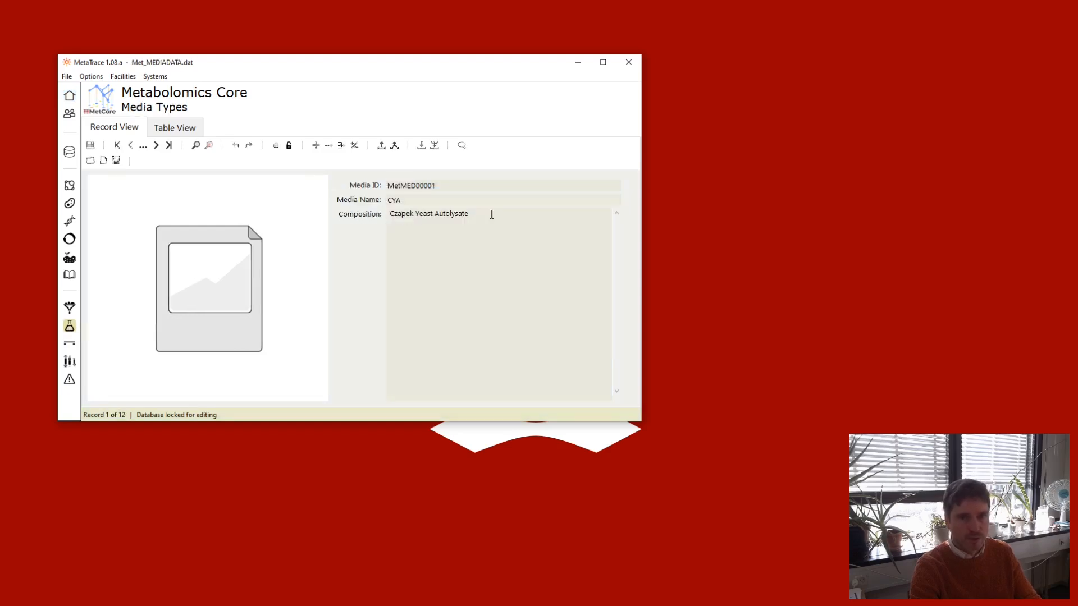
pyautogui.click(180, 128)
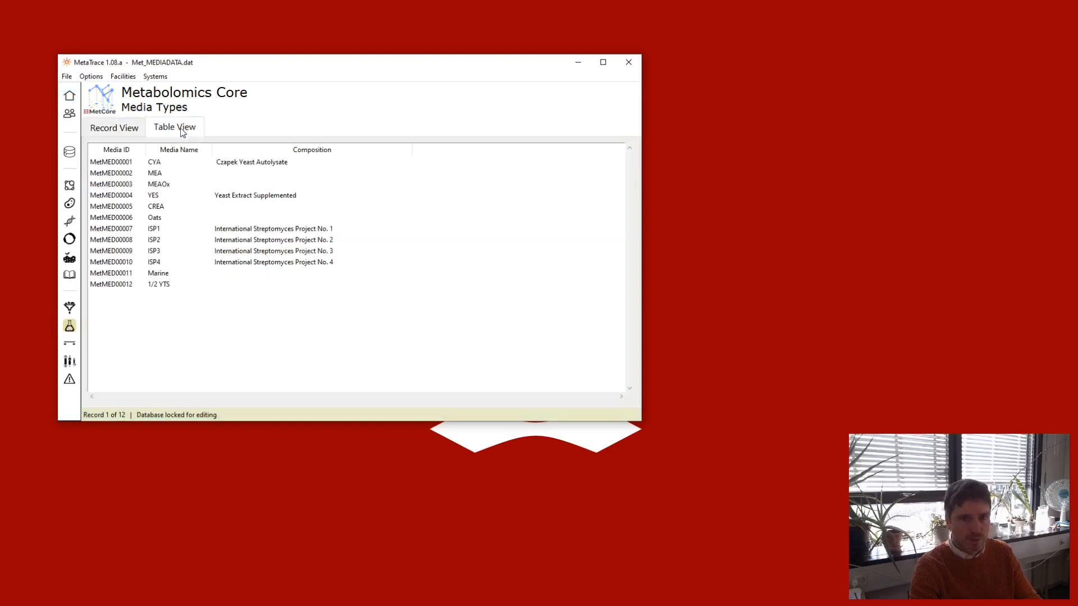
pyautogui.doubleClick(158, 255)
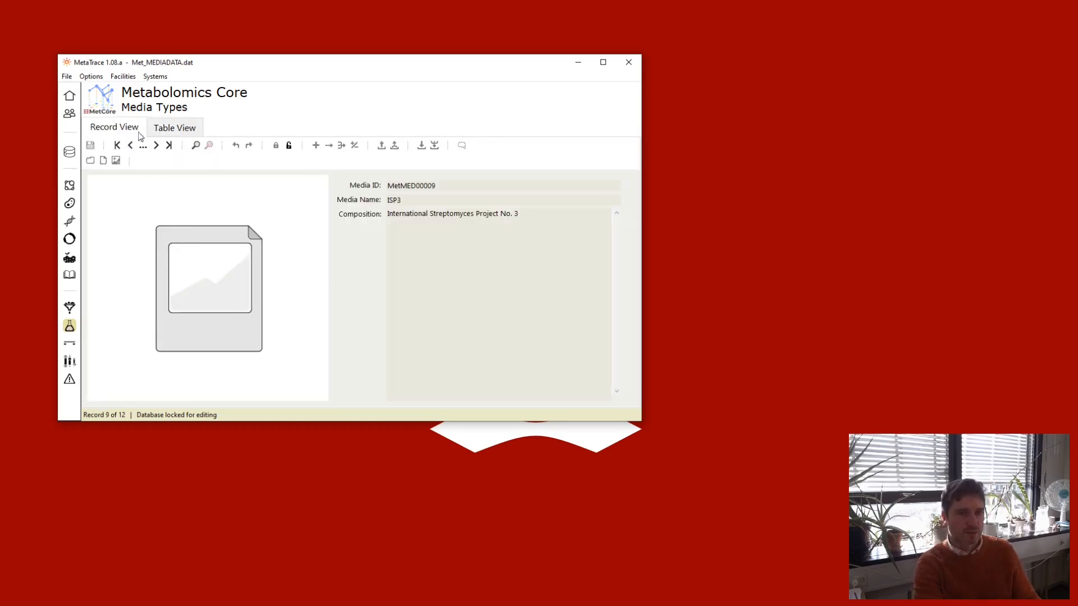
pyautogui.click(166, 130)
pyautogui.doubleClick(151, 173)
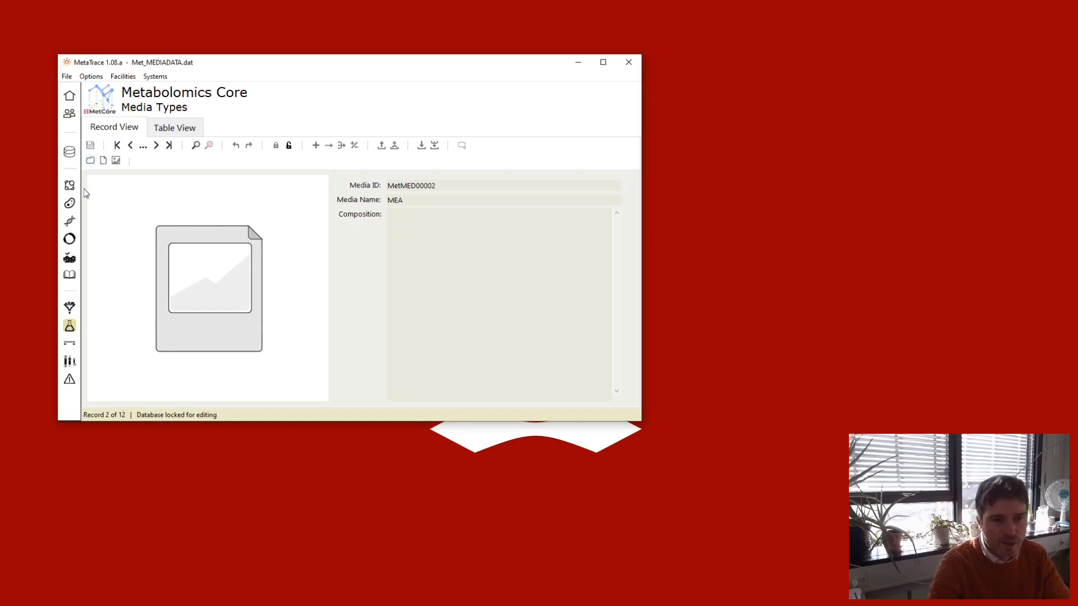
# Step: View the facility's Extraction Methods database and its column databases, including the preparative columns
pyautogui.click(69, 308)
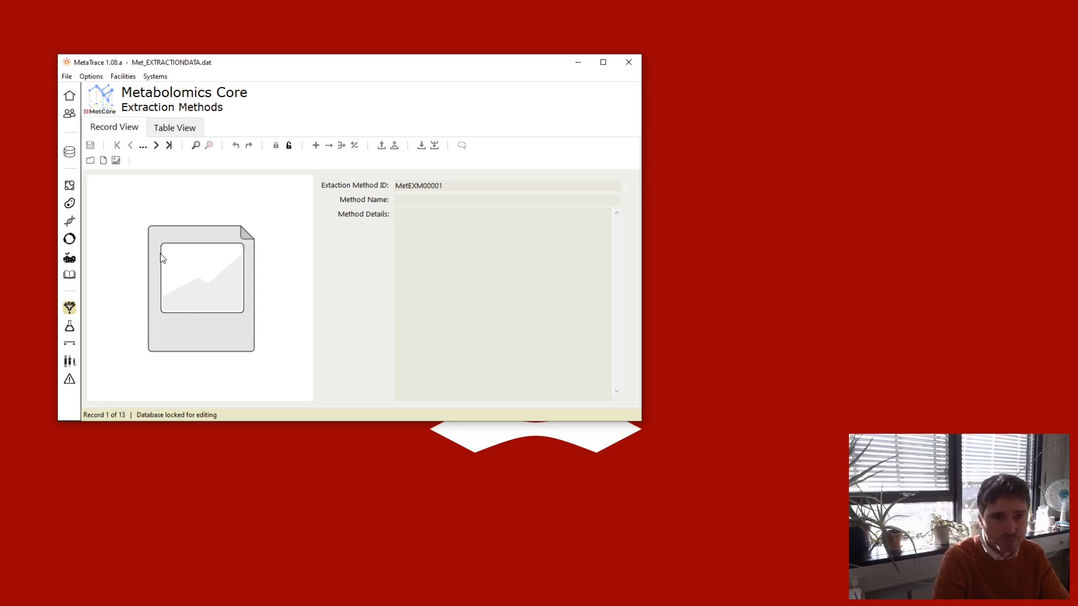
pyautogui.click(70, 361)
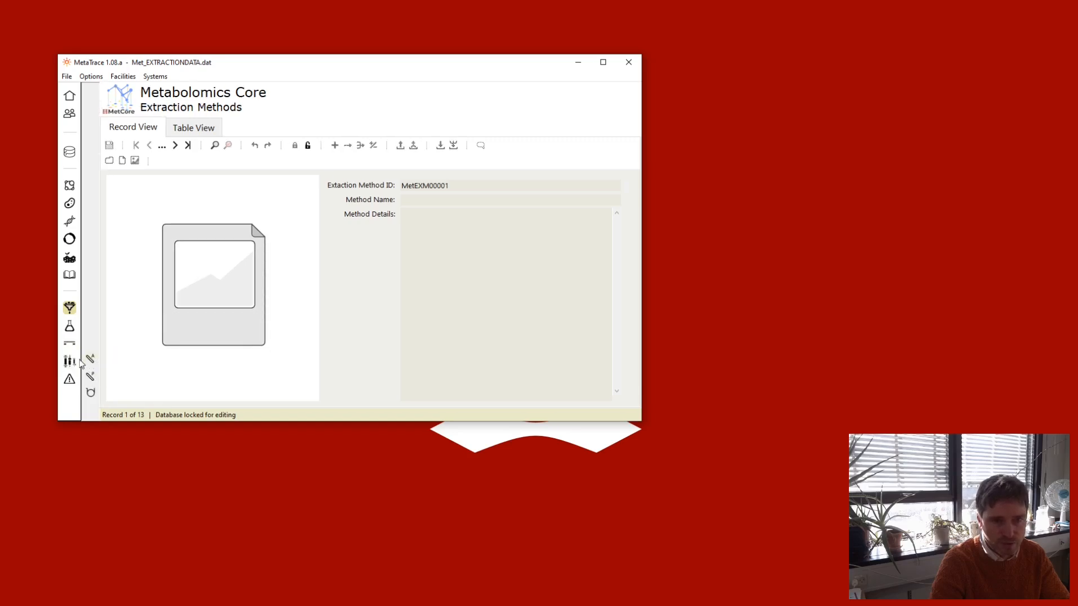
pyautogui.click(90, 359)
pyautogui.click(91, 380)
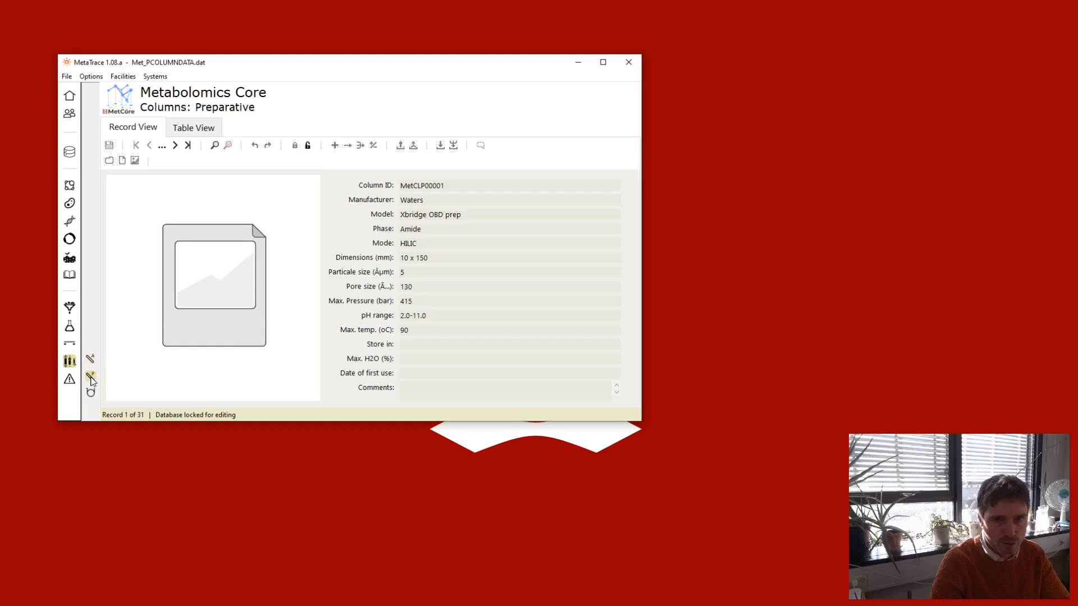
# Step: View the facility's GC columns database and return to the personal sample database
pyautogui.click(91, 393)
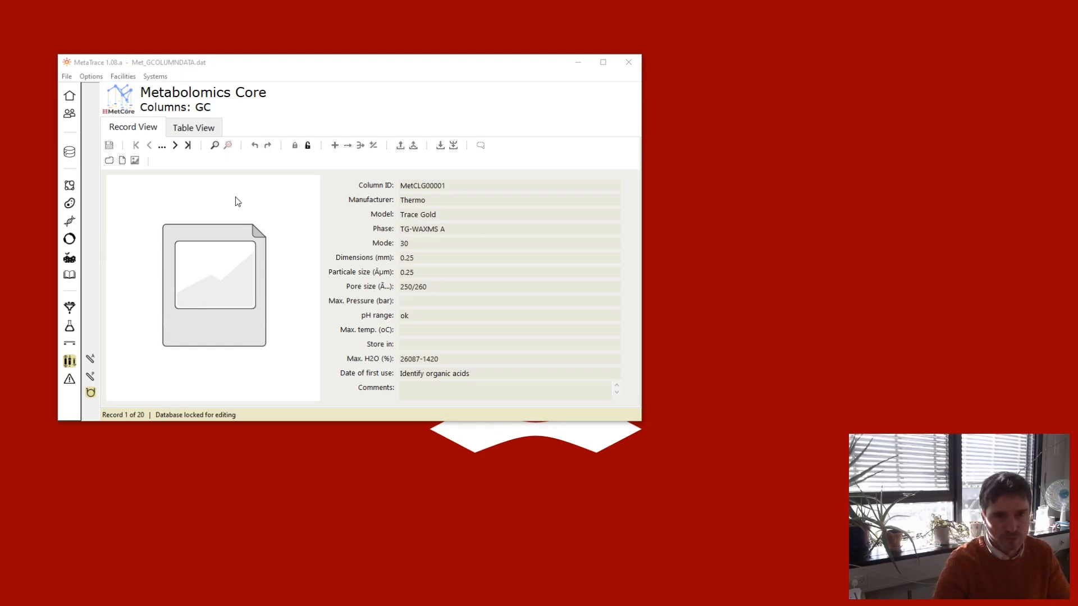
pyautogui.click(69, 95)
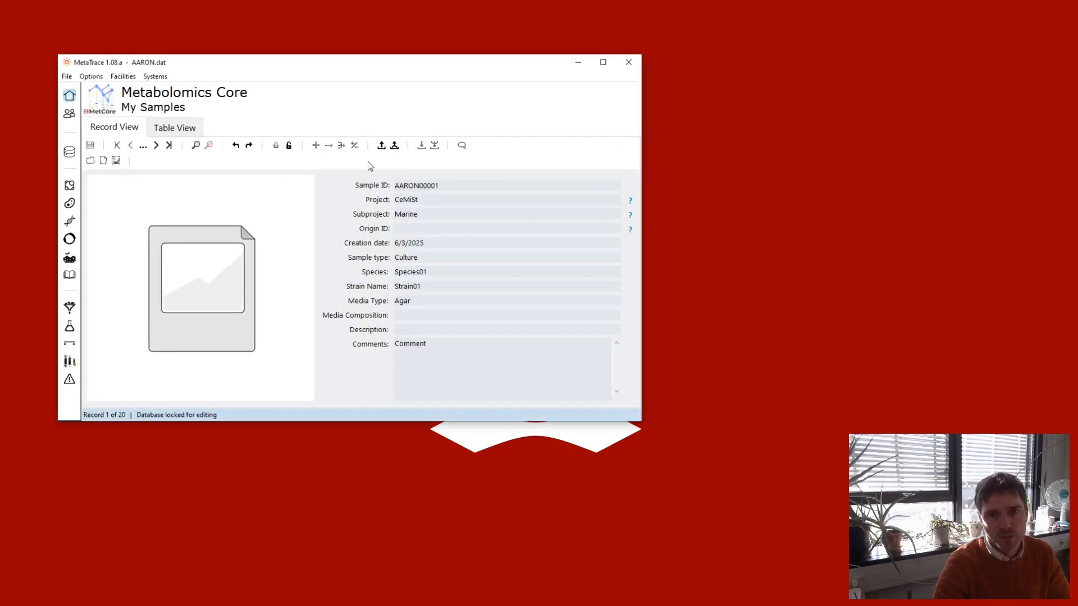
# Step: Enable editing of the personal sample database, add a new sample record and check its available sample types
pyautogui.click(289, 145)
pyautogui.click(315, 145)
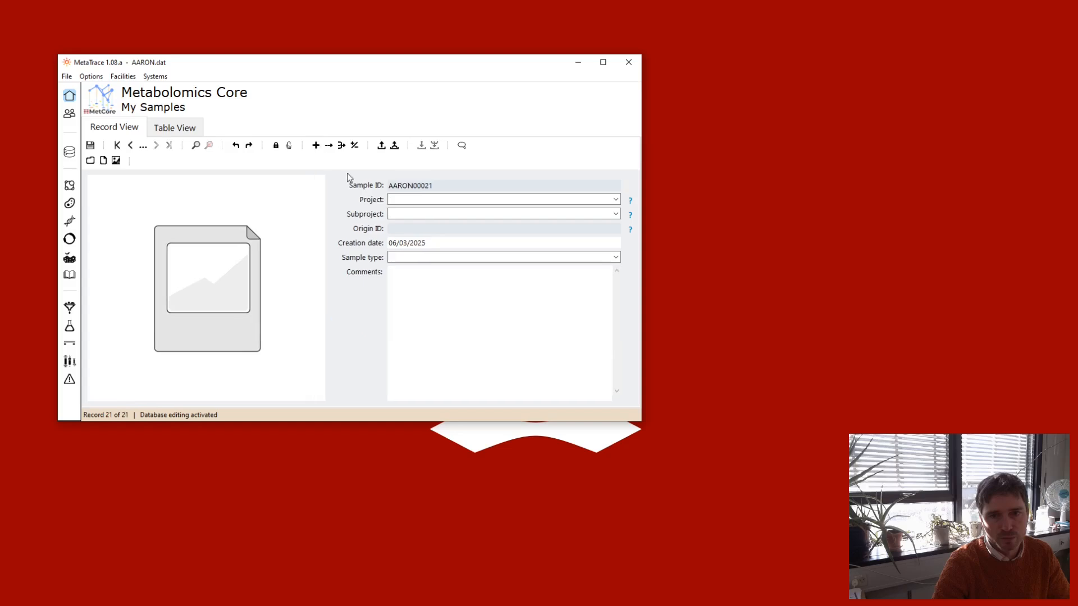
pyautogui.click(428, 258)
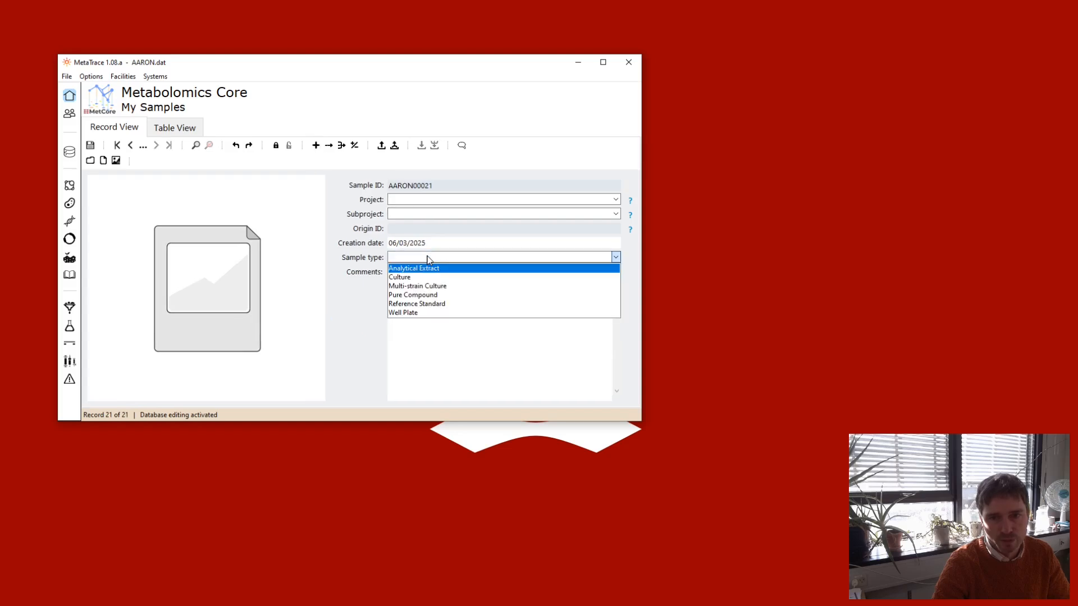
pyautogui.click(432, 313)
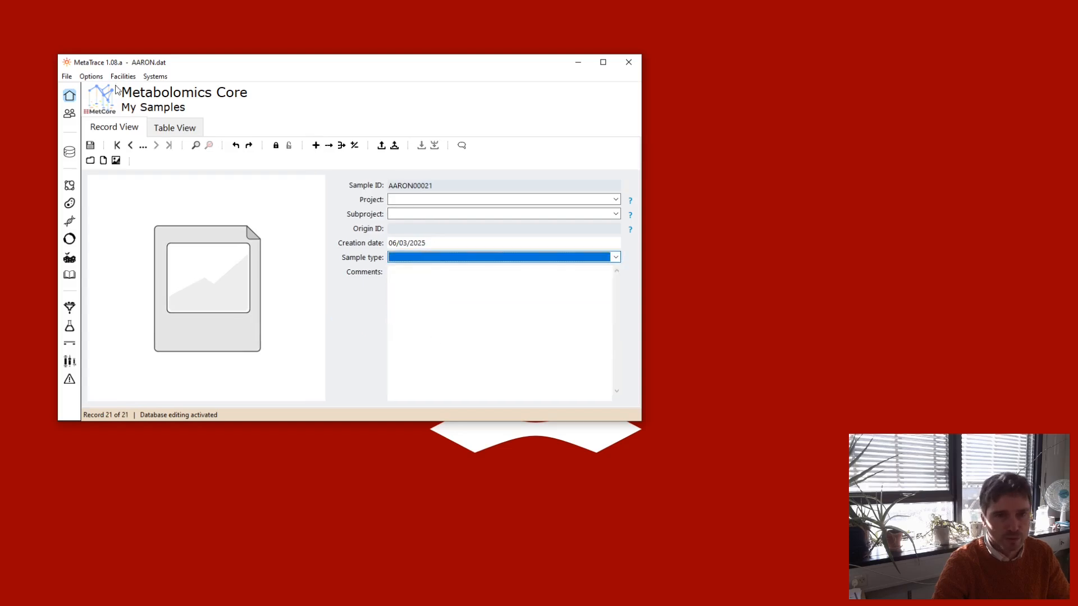
# Step: Add Environmental Sample to the personal list of sample types and save the changes
pyautogui.click(91, 76)
pyautogui.click(120, 110)
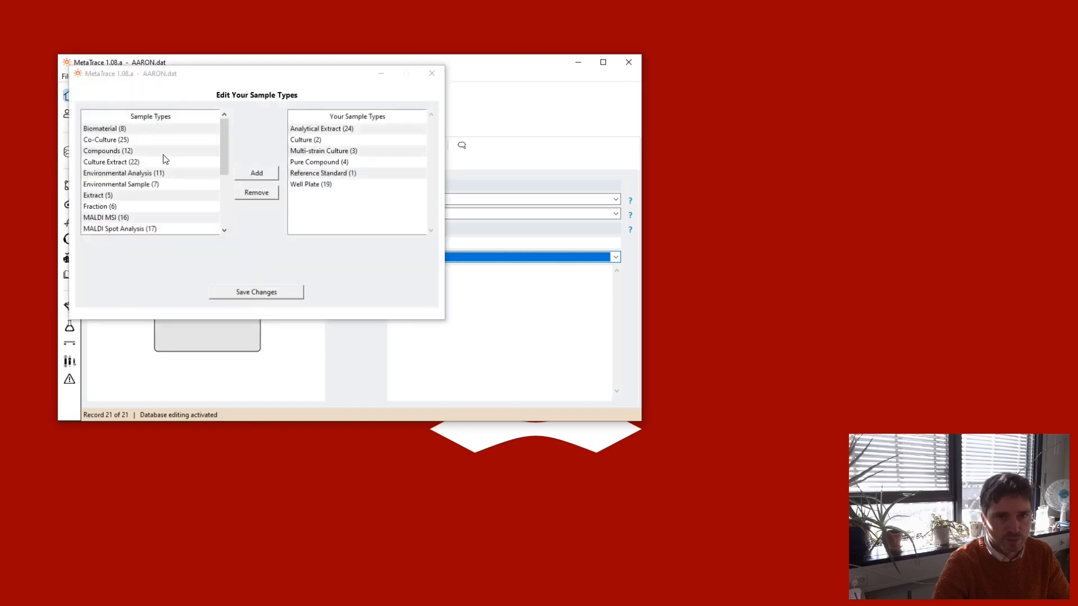
pyautogui.click(150, 186)
pyautogui.click(257, 173)
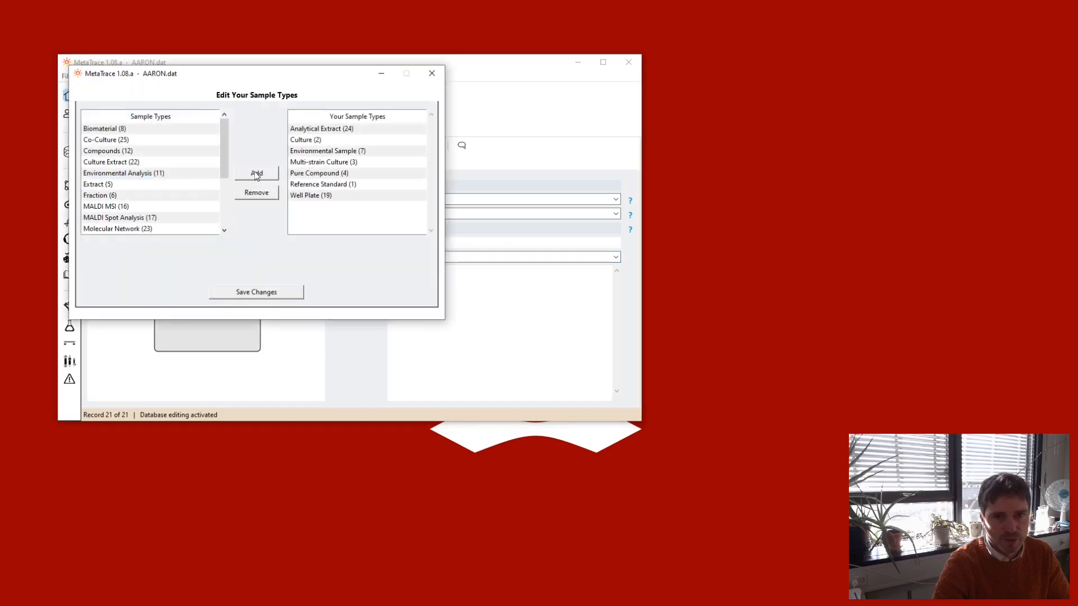
pyautogui.click(256, 292)
# Step: Set the new record's sample type to Environmental Sample, its project to CeMiSt and its subproject to Soil
pyautogui.click(413, 261)
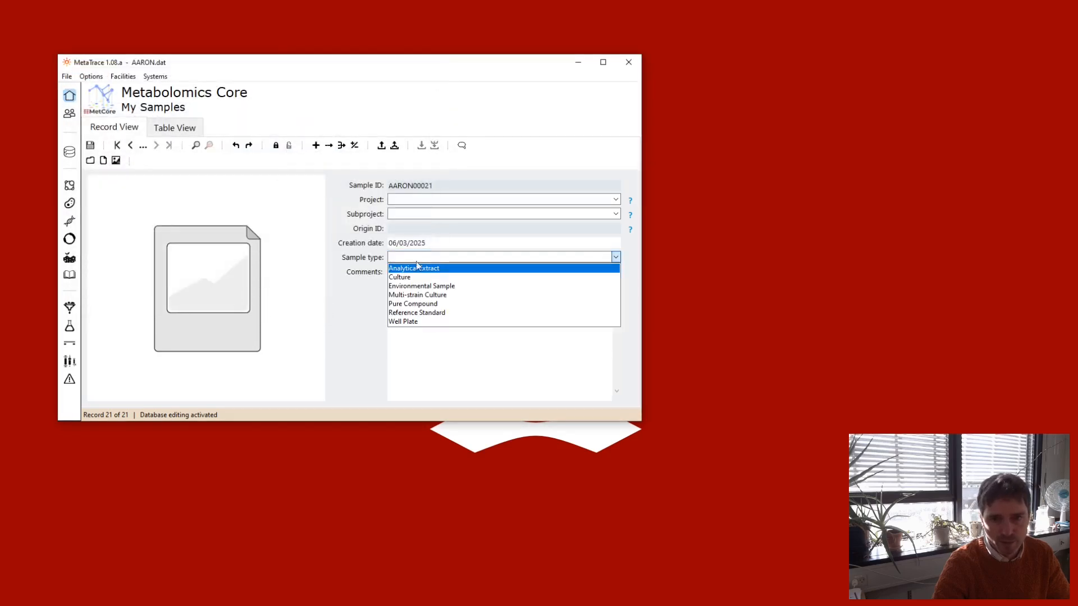
pyautogui.click(419, 284)
pyautogui.click(409, 200)
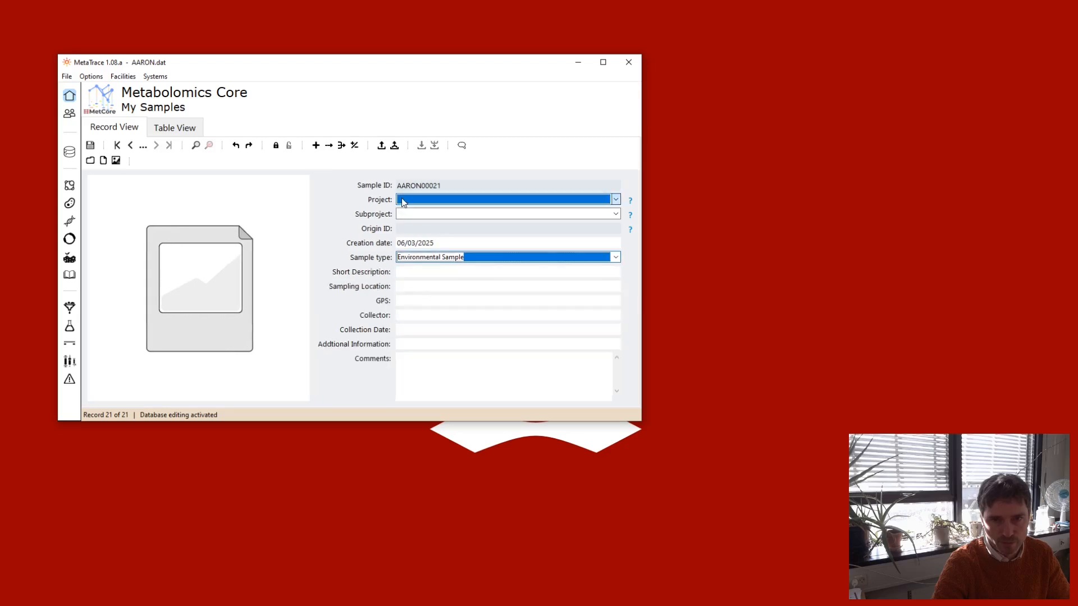
pyautogui.click(410, 210)
pyautogui.click(413, 215)
pyautogui.click(417, 242)
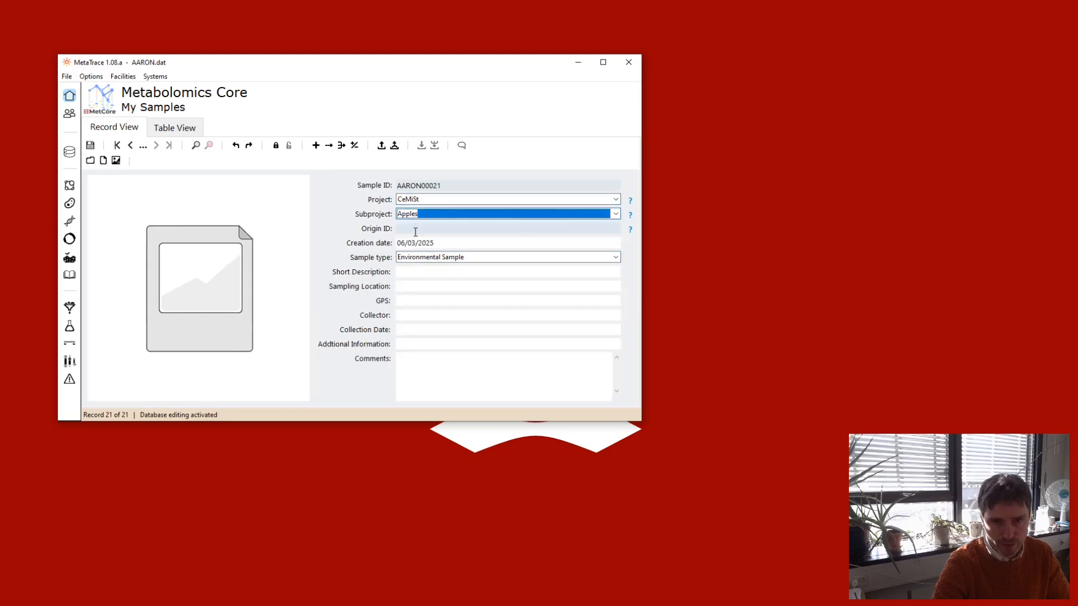
pyautogui.scroll(1, 413, 218)
# Step: Enter description Soil sample, location Denmark, GPS North, south, collector Me and collection date 06/6/2025, and save the database
pyautogui.click(418, 274)
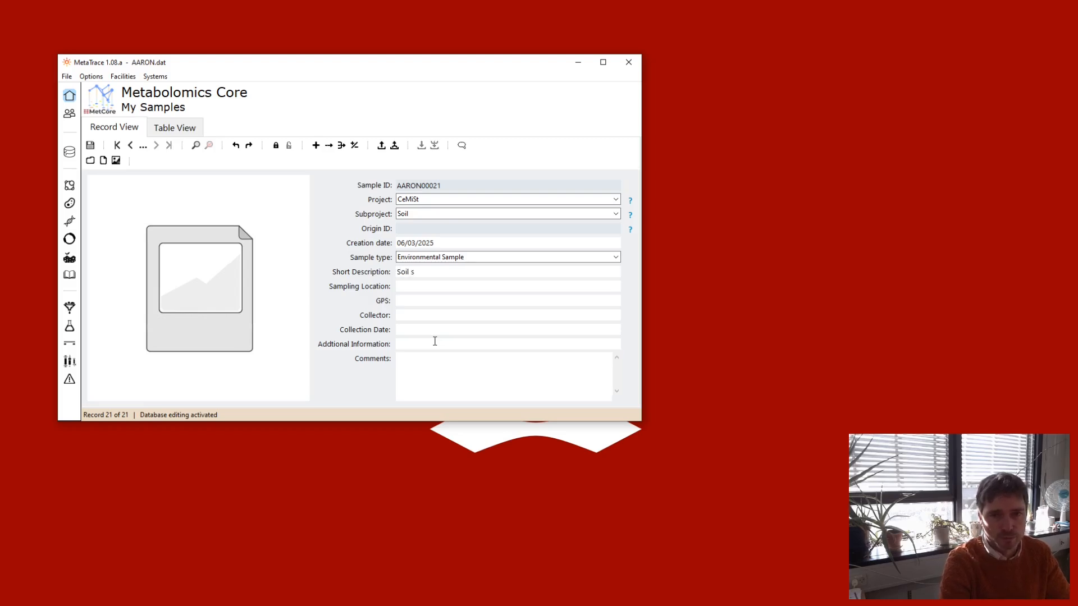
pyautogui.write('le')
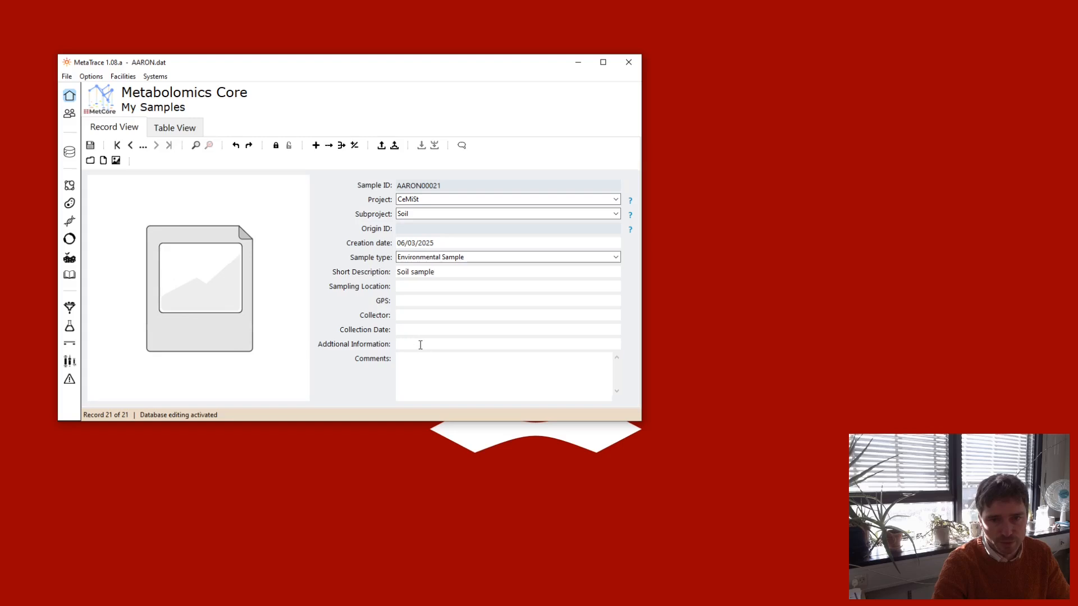
pyautogui.click(429, 302)
pyautogui.write('North, south')
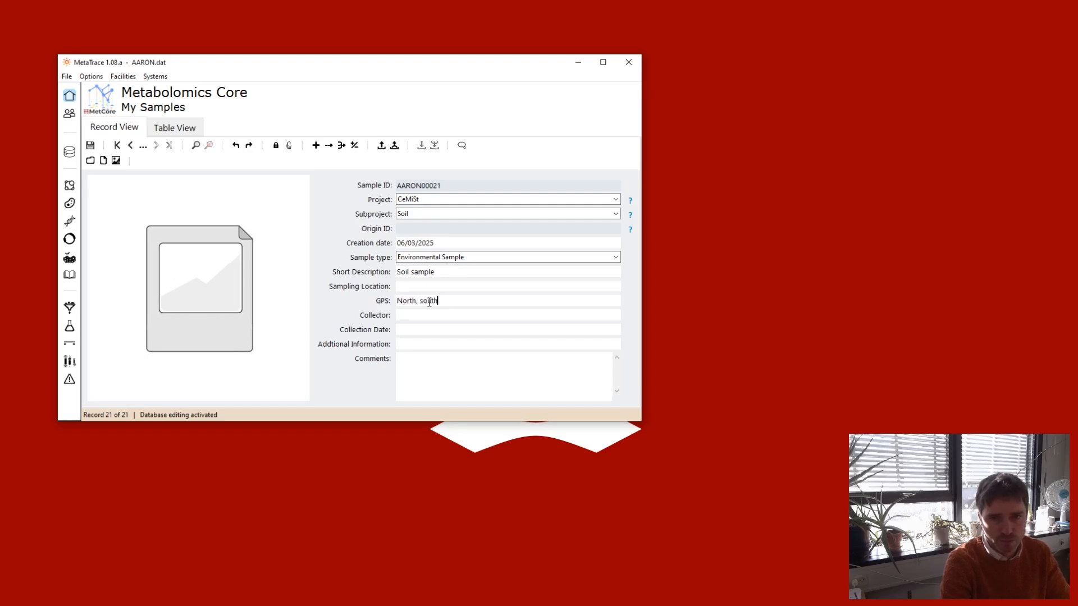
pyautogui.click(398, 313)
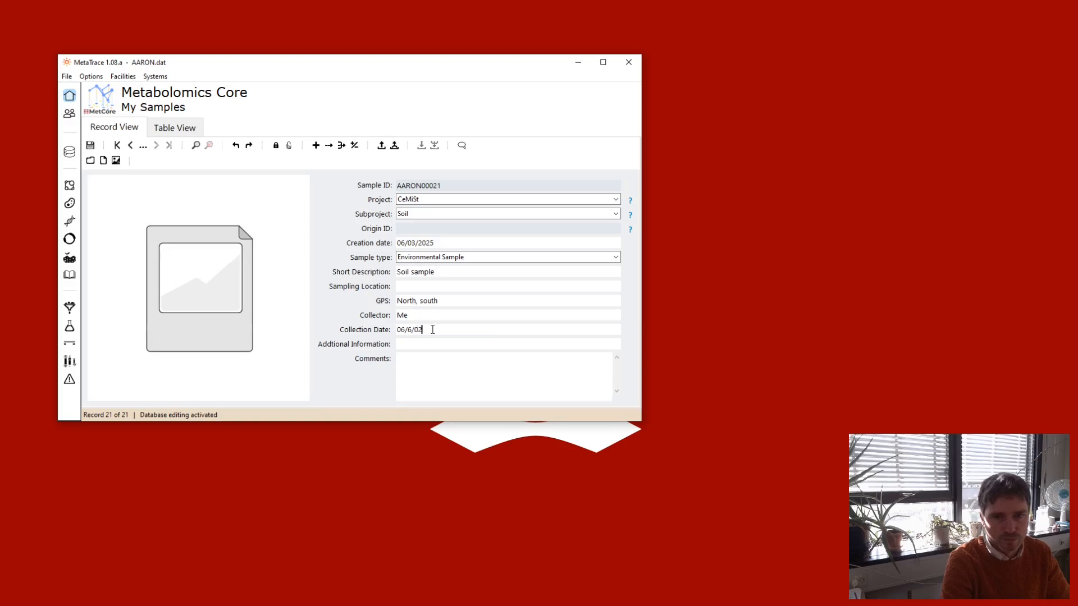
pyautogui.click(426, 287)
pyautogui.write('Denmark')
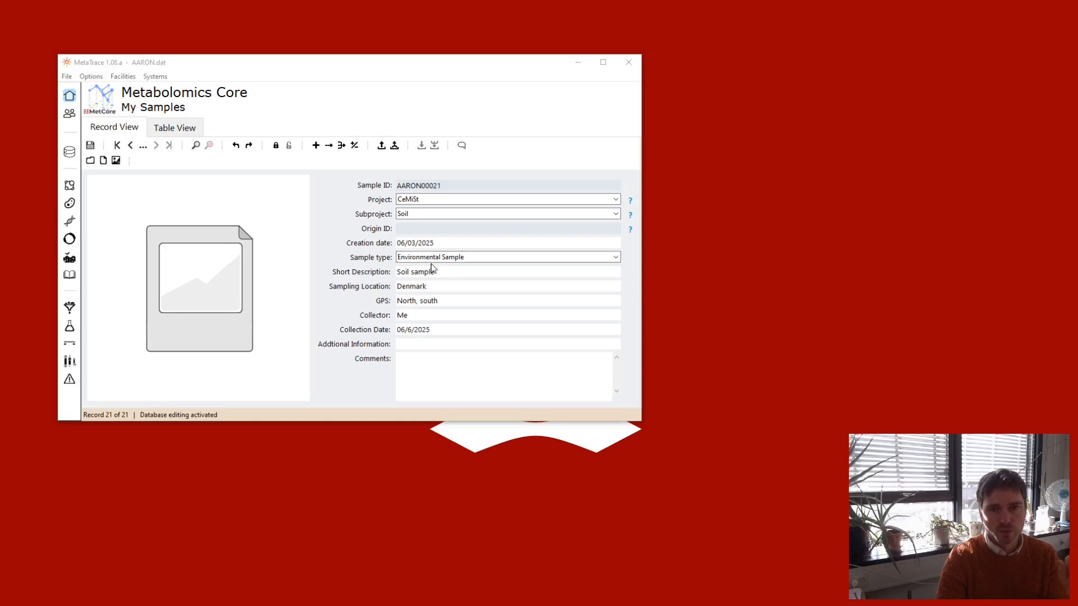
pyautogui.click(89, 145)
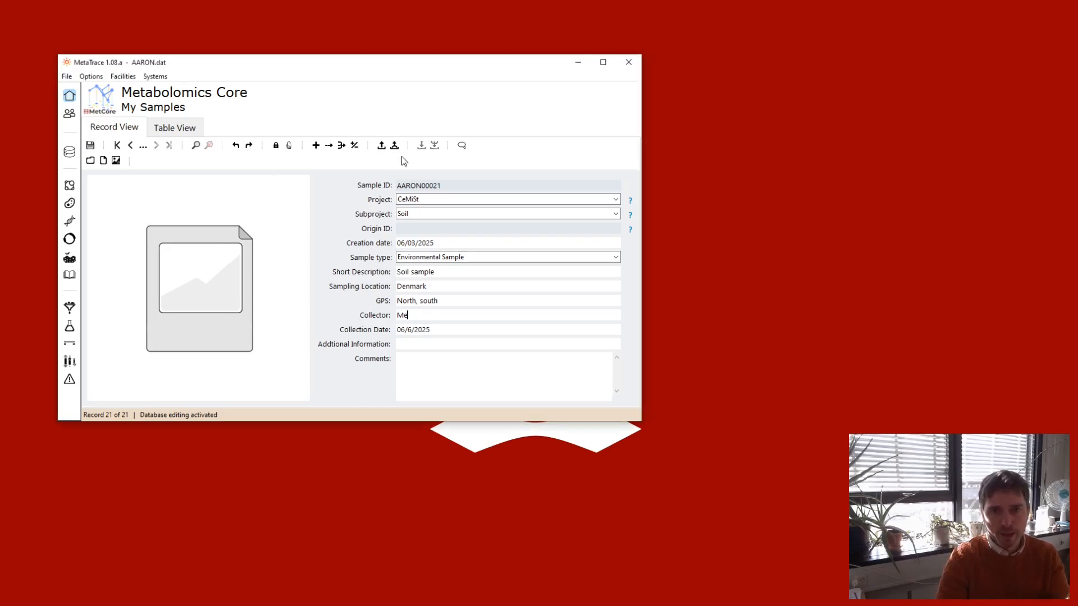
# Step: Set up an upload to the Material Sample library and add the new soil sample to the records to upload
pyautogui.click(382, 146)
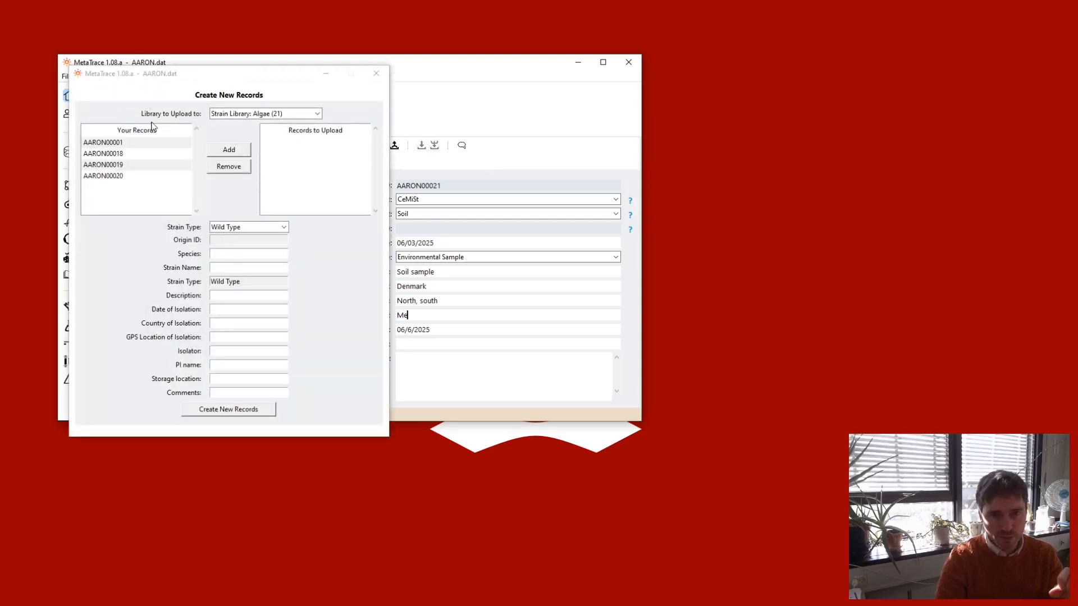
pyautogui.click(318, 114)
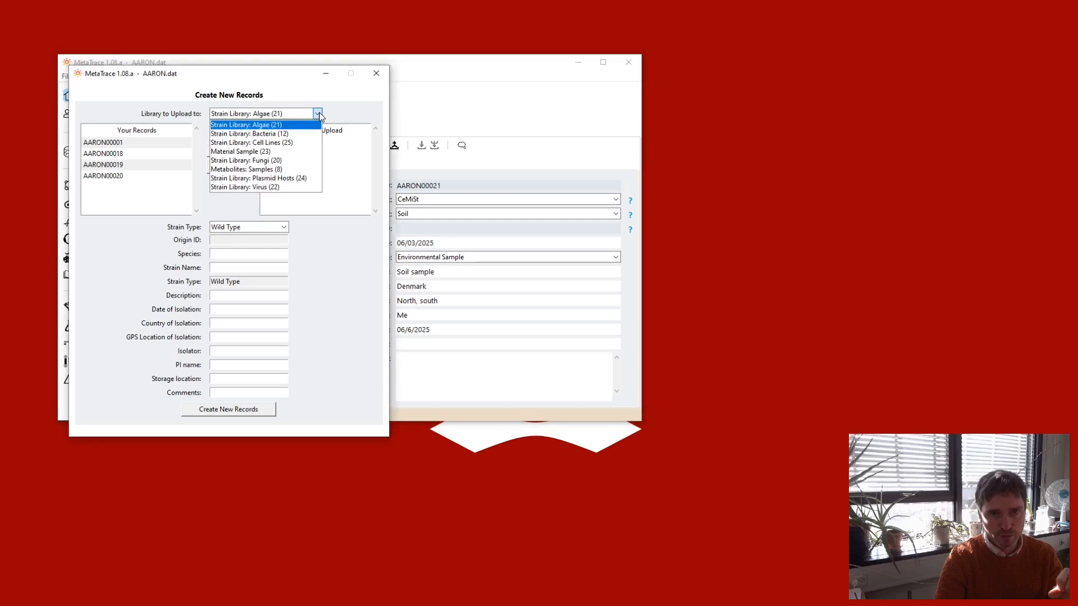
pyautogui.click(241, 151)
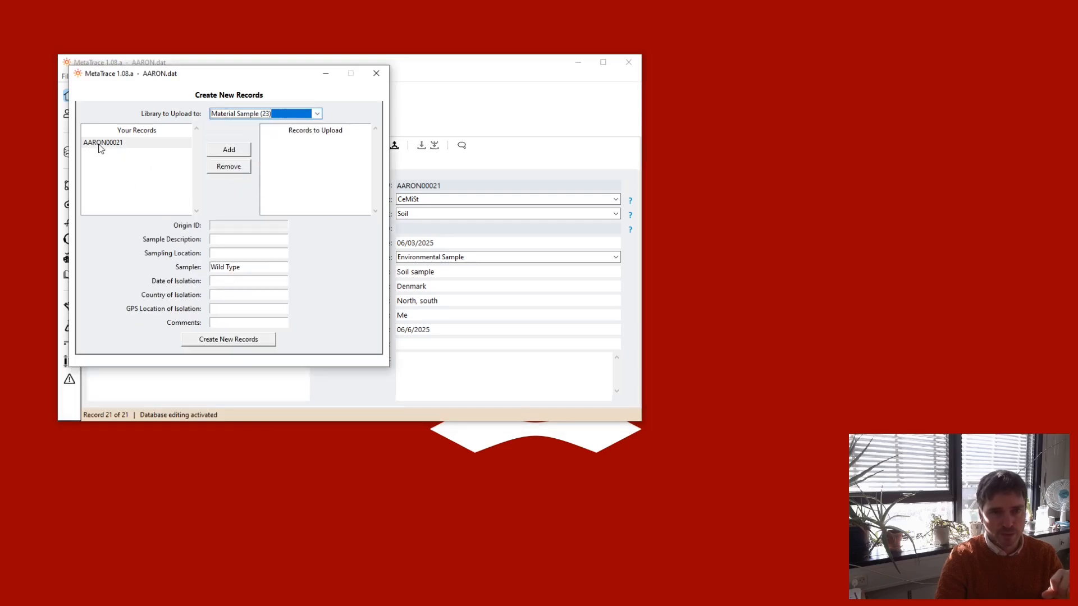
pyautogui.click(119, 146)
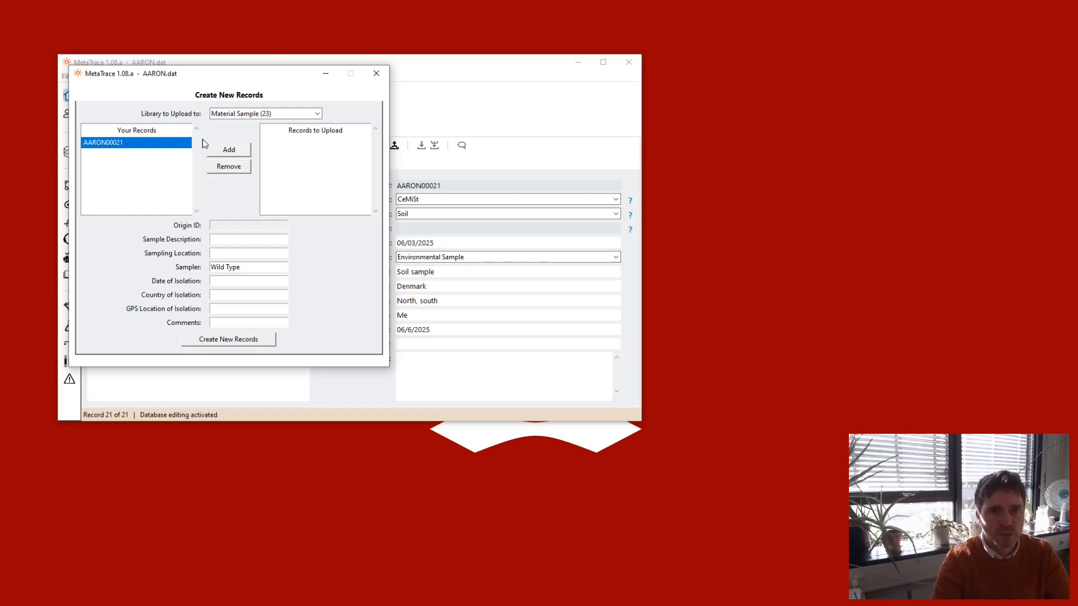
pyautogui.click(227, 150)
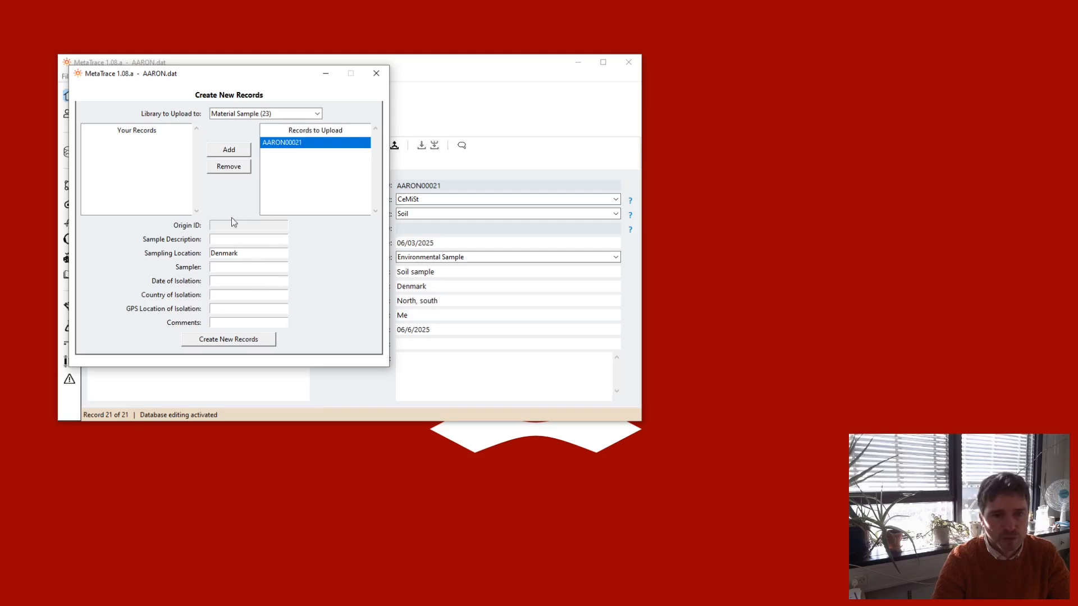
pyautogui.moveTo(243, 69); pyautogui.dragTo(144, 71)
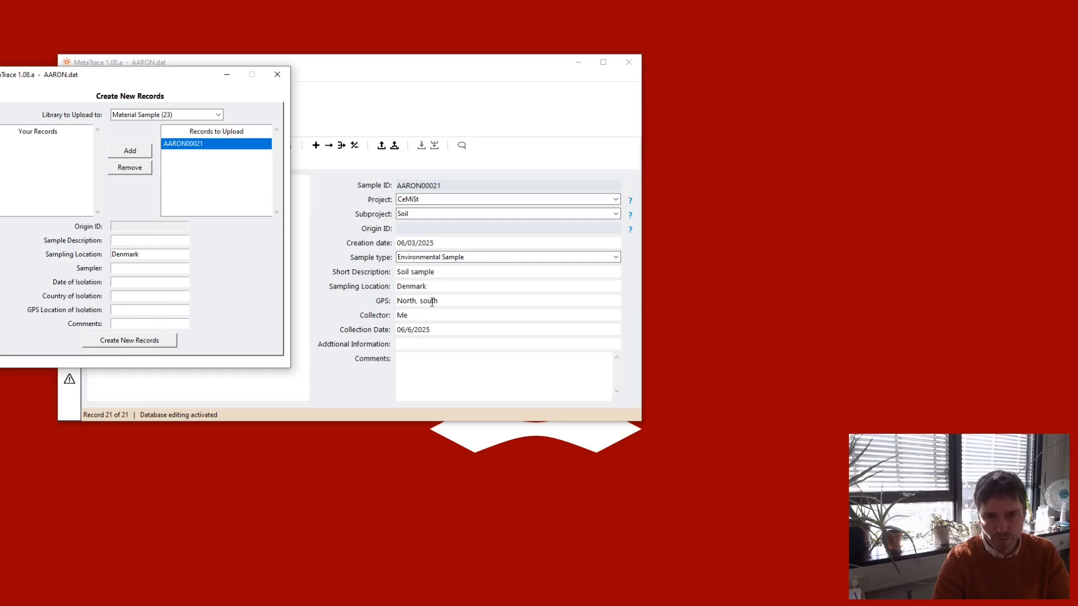
# Step: Create the material sample record, saving the current database and entering the library password
pyautogui.click(134, 341)
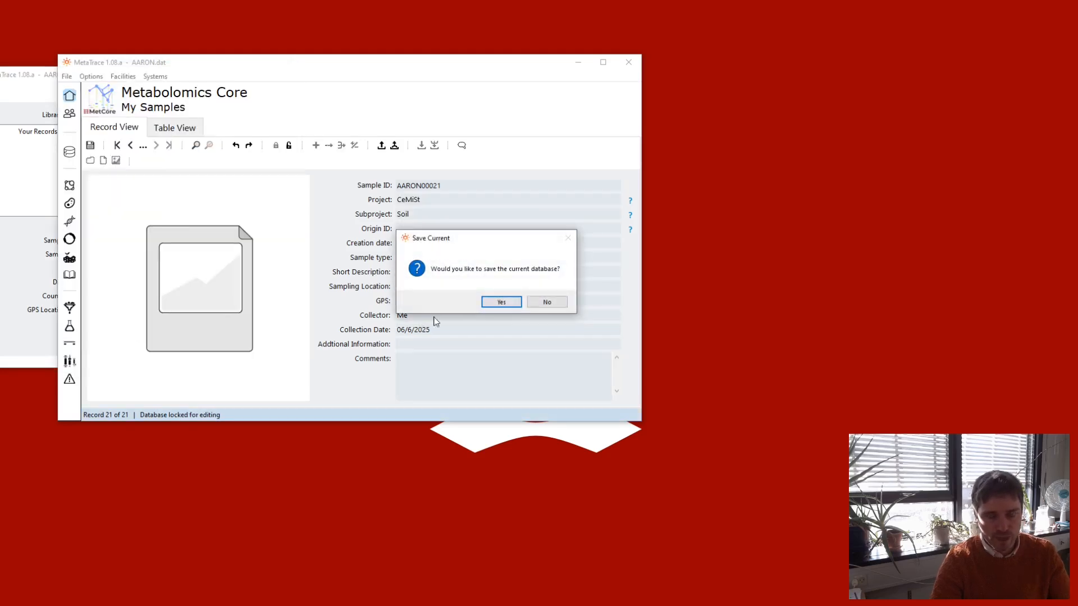
pyautogui.click(500, 303)
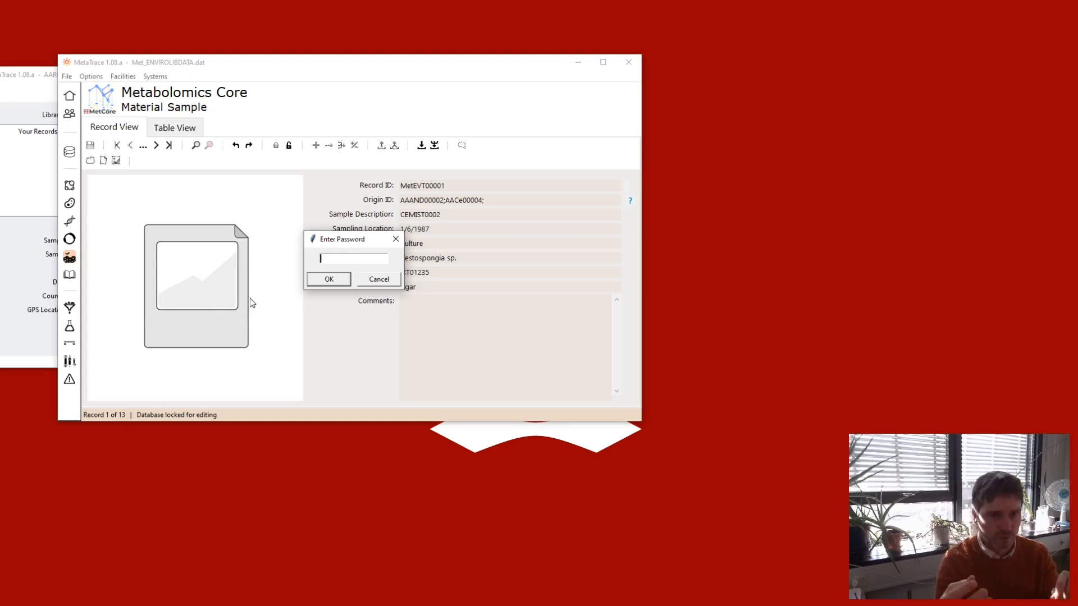
pyautogui.write('***')
pyautogui.press('Return')
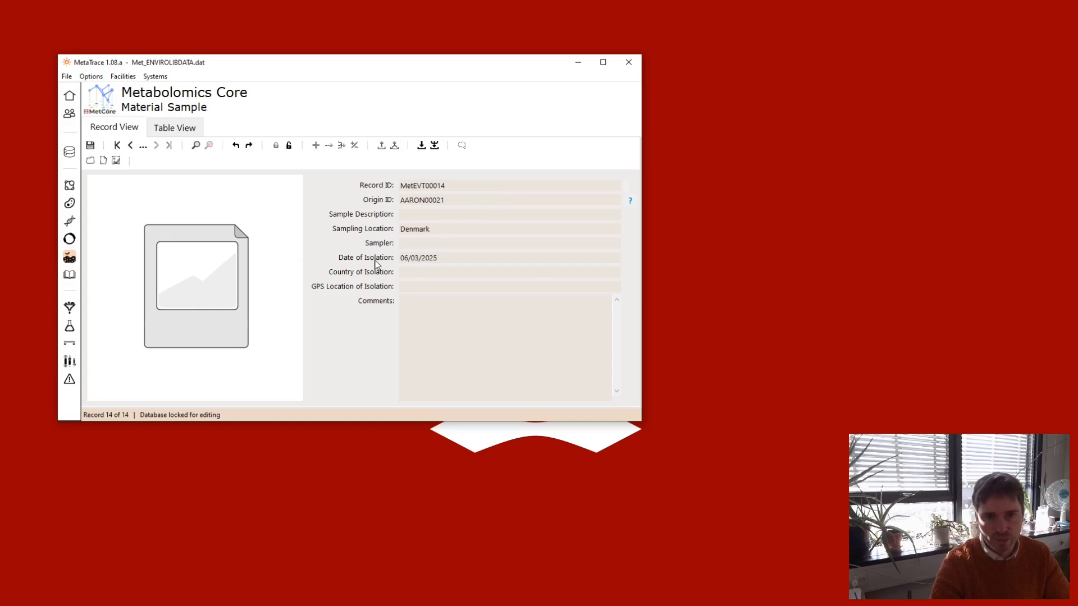
# Step: Check the new material sample's origin ID, save the library and return to the personal samples
pyautogui.doubleClick(456, 200)
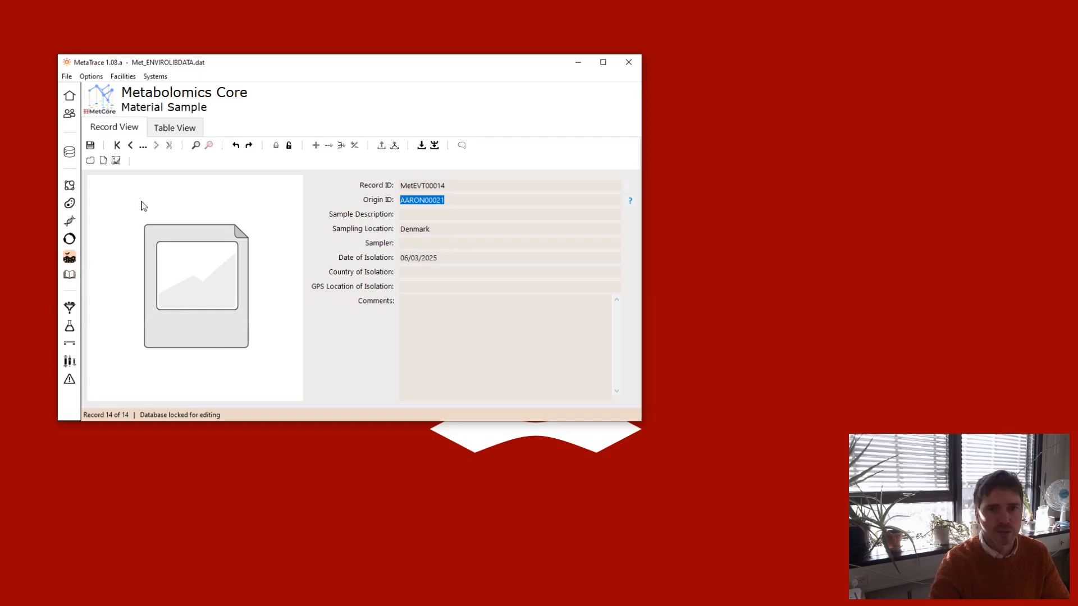
pyautogui.click(464, 215)
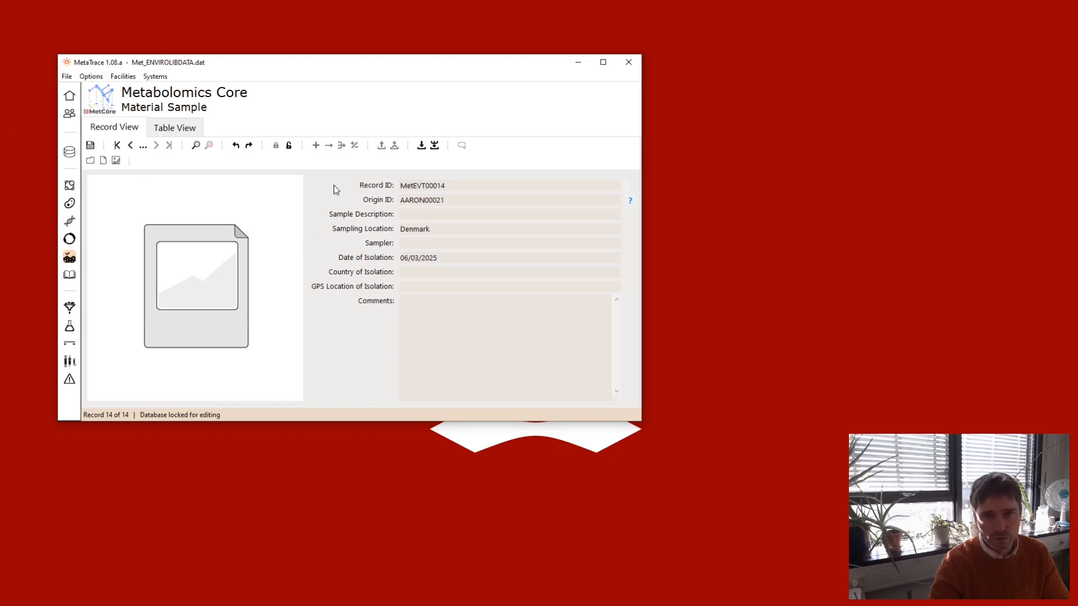
pyautogui.click(69, 97)
pyautogui.click(501, 302)
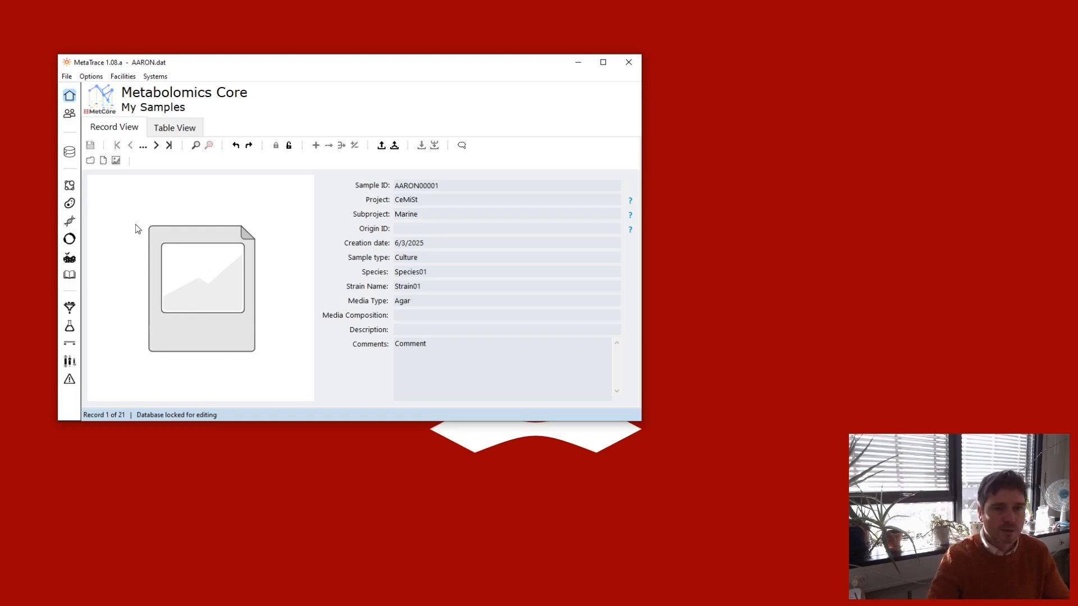
# Step: Start a merged upload of personal sample records with Publications as the target library
pyautogui.click(395, 146)
pyautogui.click(316, 113)
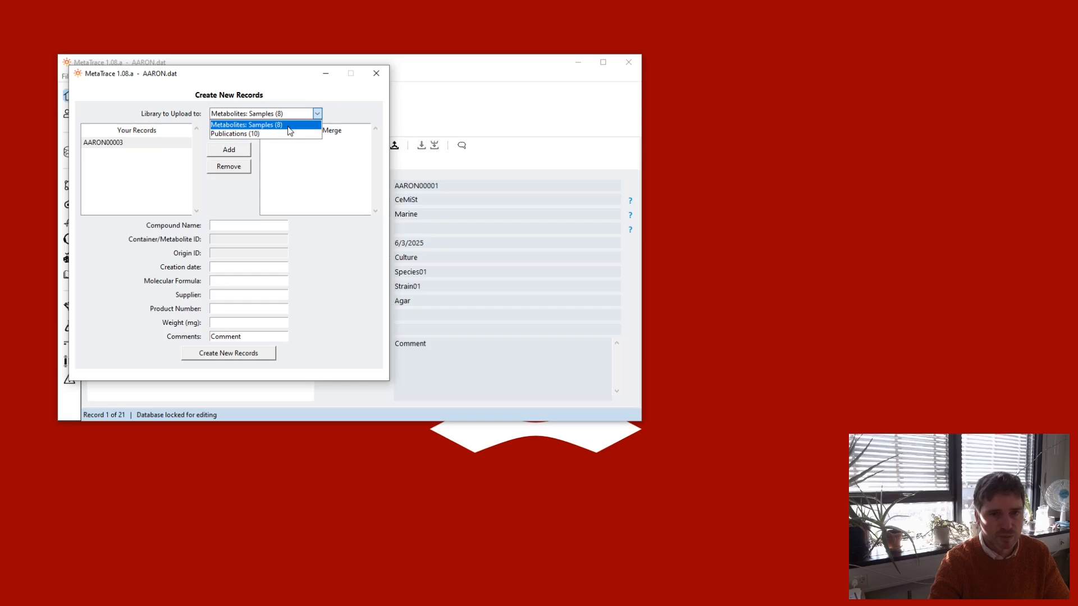
pyautogui.click(227, 133)
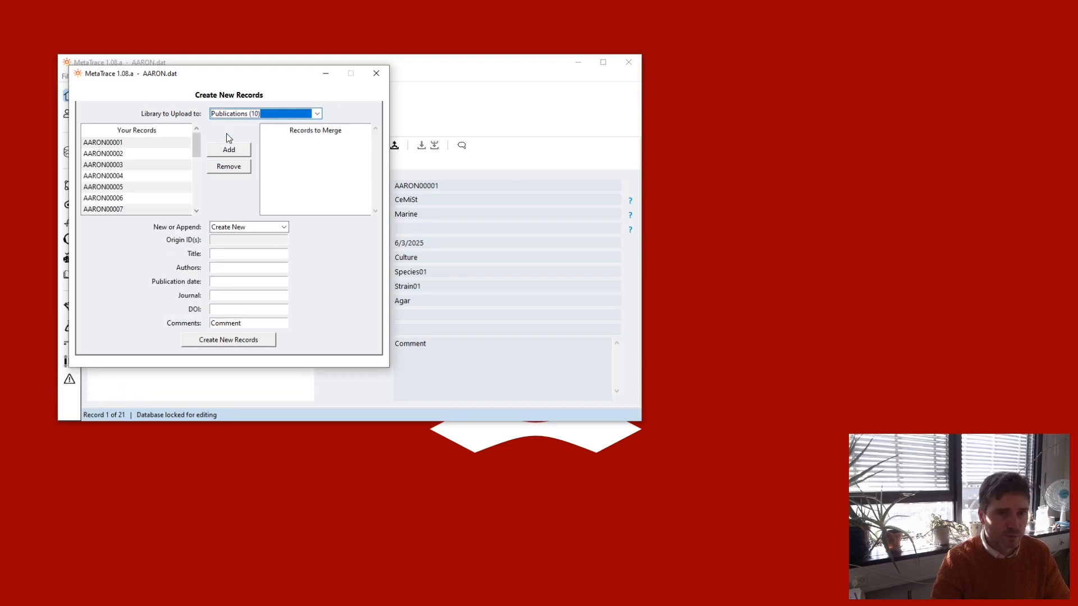
# Step: Add the soil sample, the last record in the list, to the records to merge
pyautogui.click(134, 164)
pyautogui.scroll(-1, 137, 180)
pyautogui.scroll(-1, 143, 174)
pyautogui.click(145, 158)
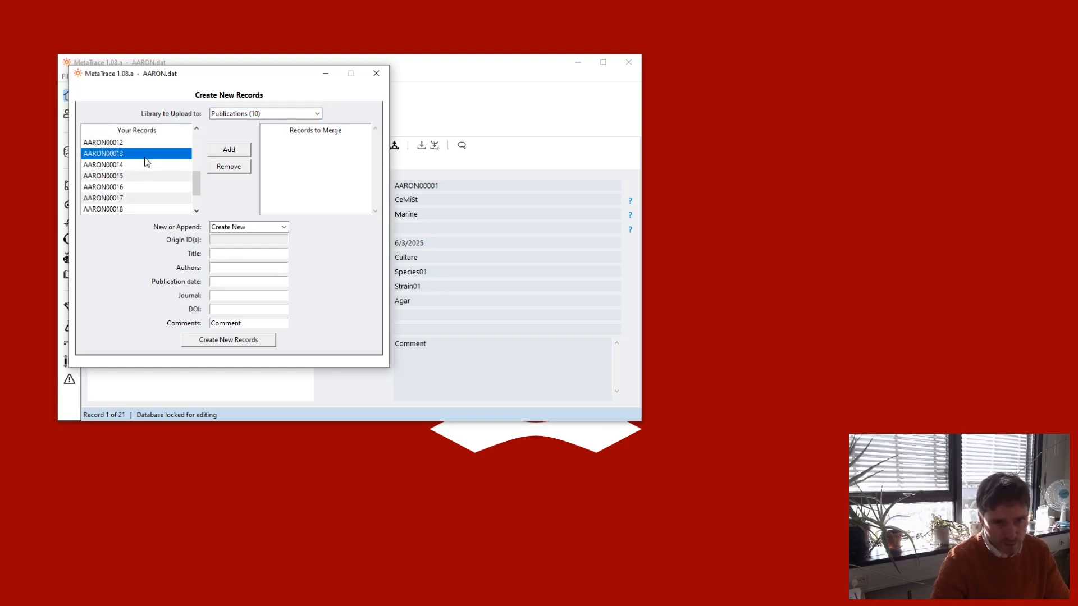
pyautogui.scroll(-2, 146, 177)
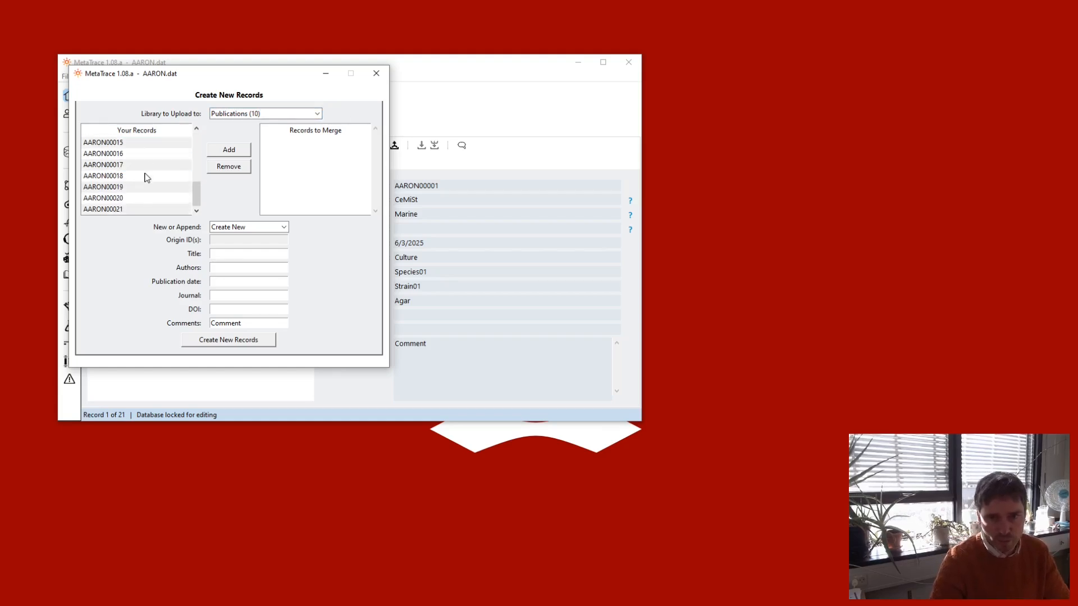
pyautogui.click(113, 210)
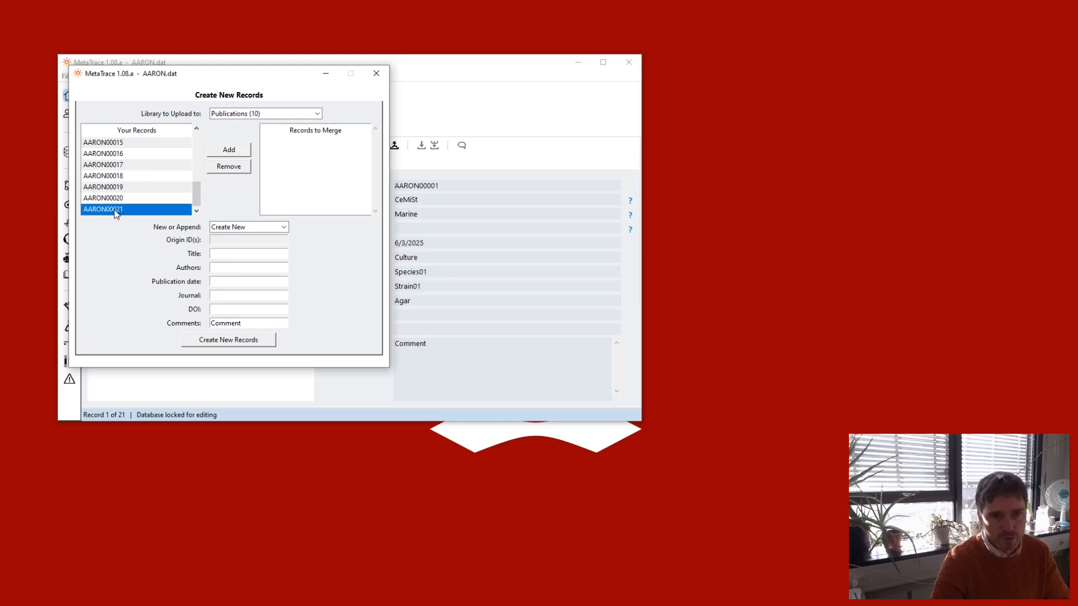
pyautogui.click(232, 150)
# Step: Add the personal sample record ending in 00012 to the records to merge
pyautogui.click(137, 188)
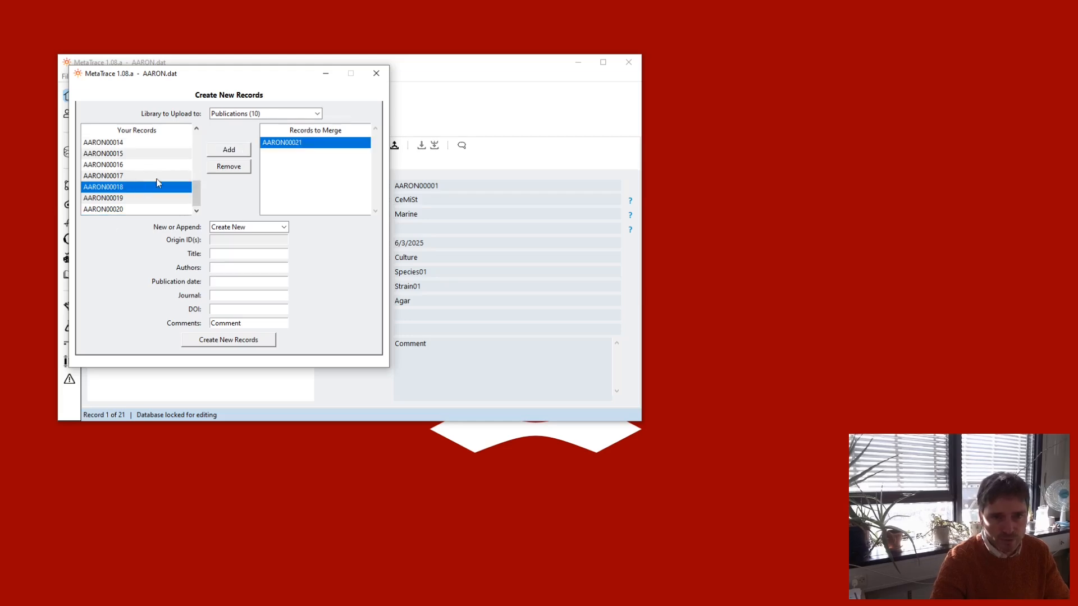
pyautogui.click(140, 153)
pyautogui.scroll(2, 143, 163)
pyautogui.click(128, 145)
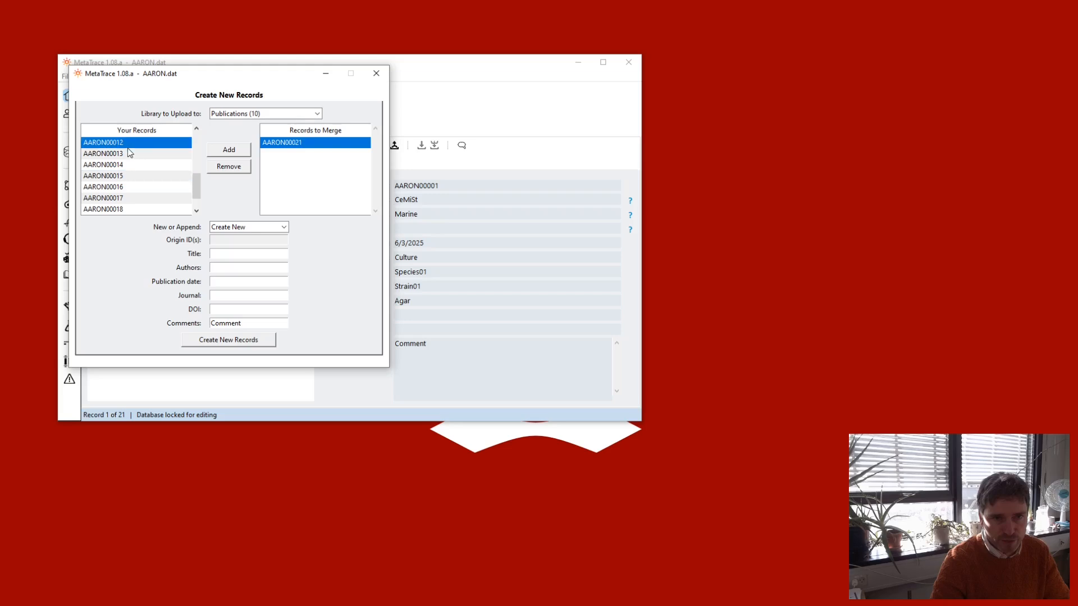
pyautogui.click(229, 150)
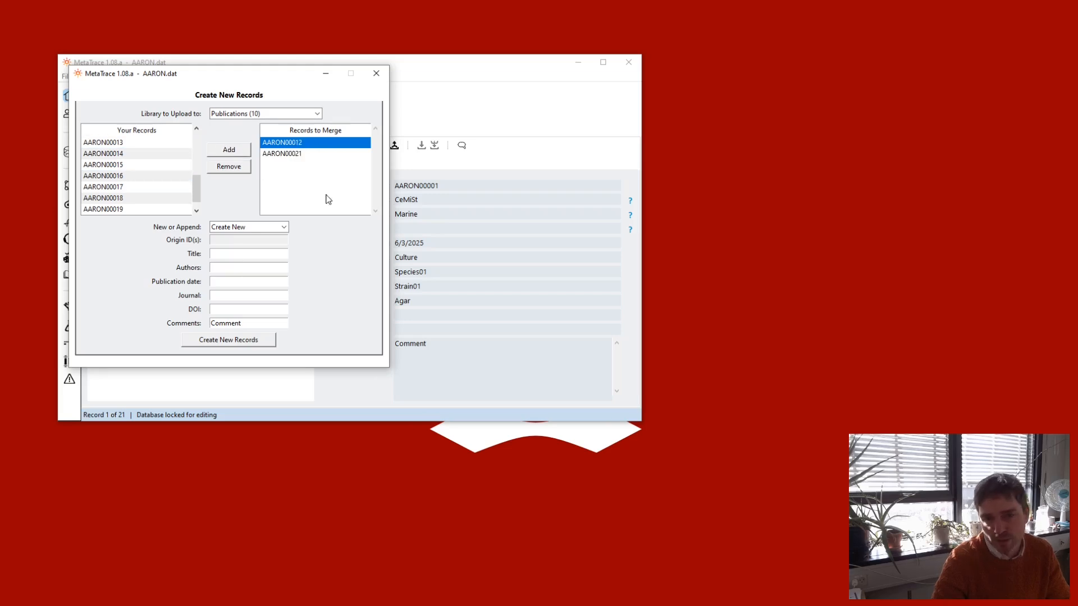
# Step: Set the merge to append to an existing publication record and select MetPUB00002 as the record to append to
pyautogui.click(254, 227)
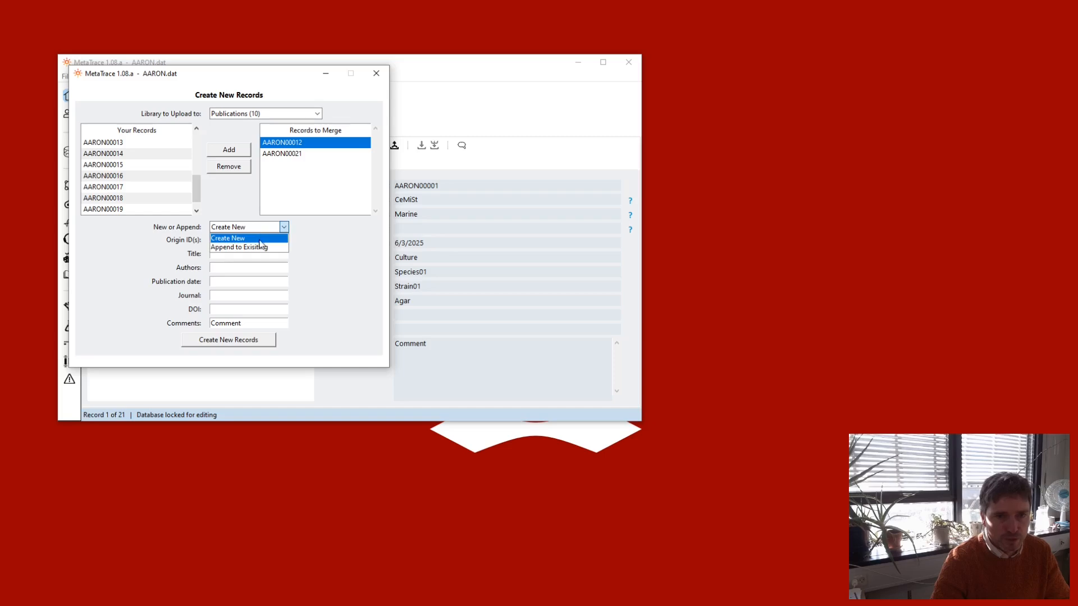
pyautogui.click(267, 248)
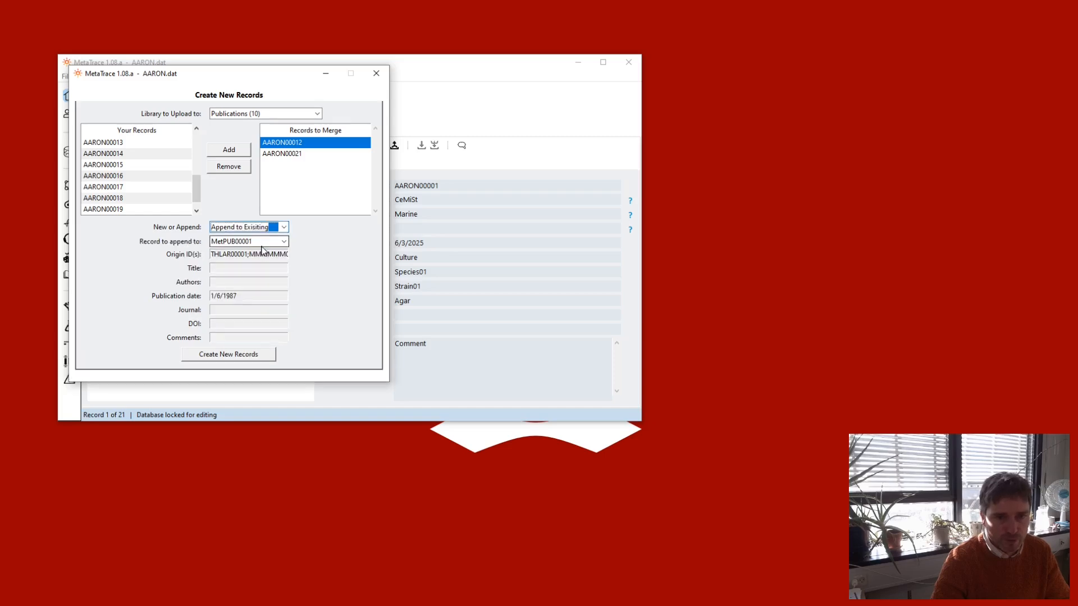
pyautogui.click(284, 241)
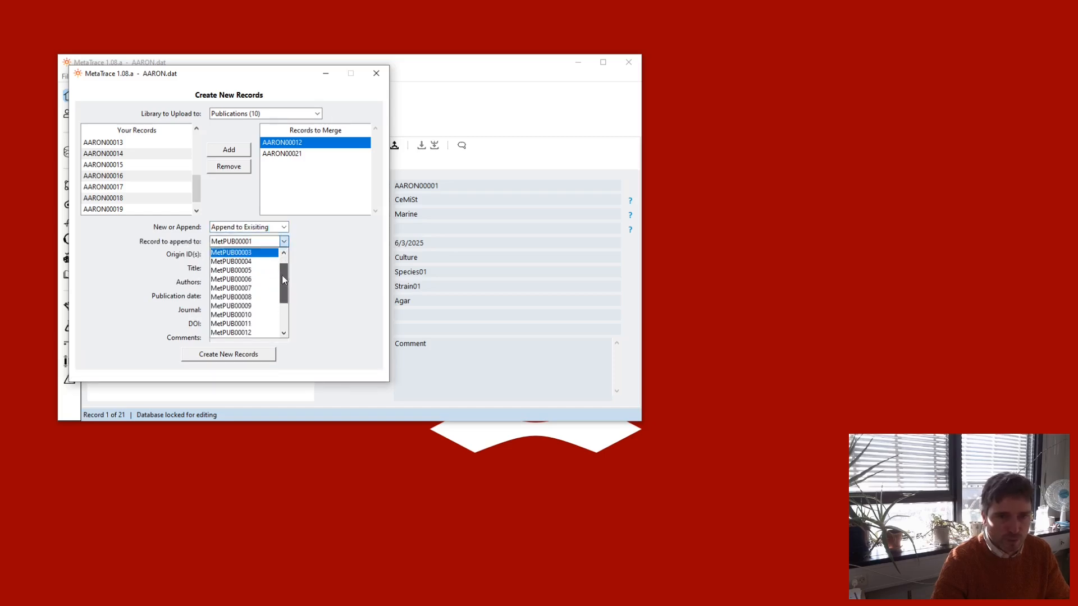
pyautogui.scroll(-1, 280, 281)
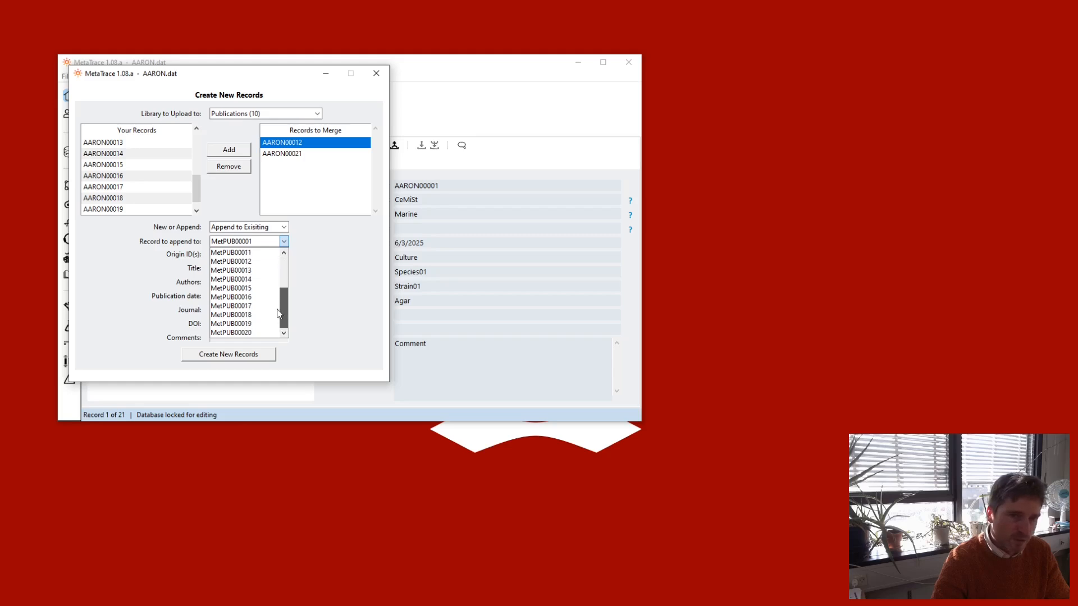
pyautogui.scroll(1, 277, 269)
pyautogui.scroll(-3, 277, 269)
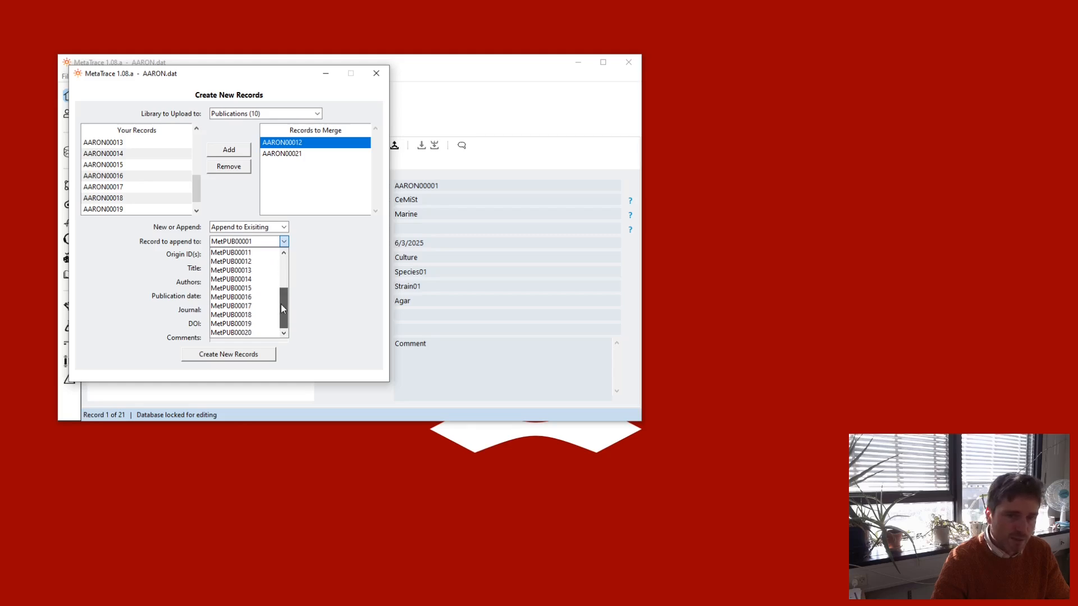
pyautogui.scroll(3, 284, 303)
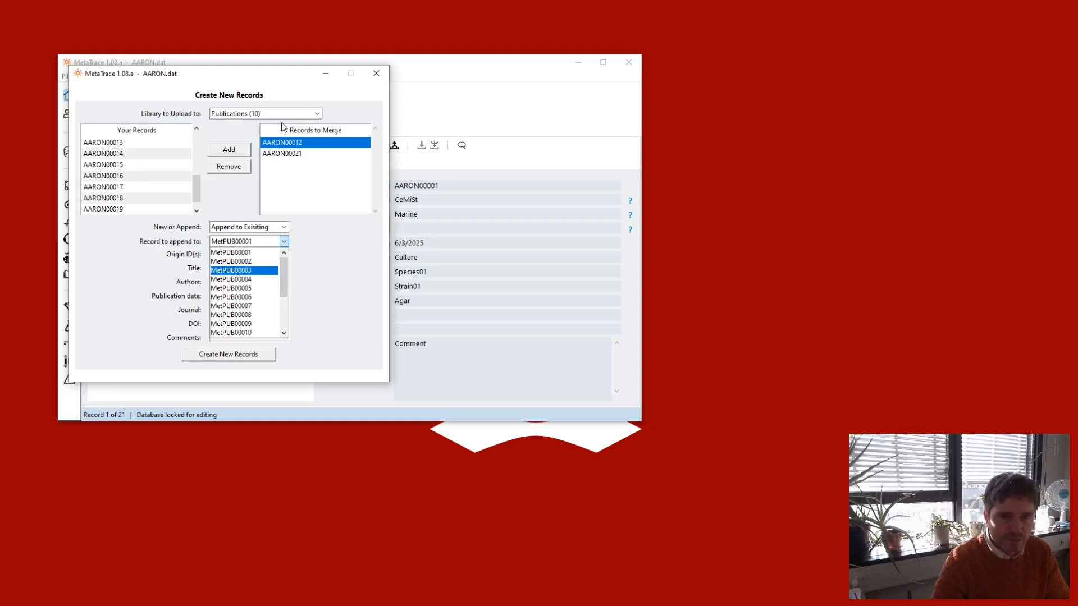
pyautogui.click(282, 242)
pyautogui.scroll(-1, 261, 245)
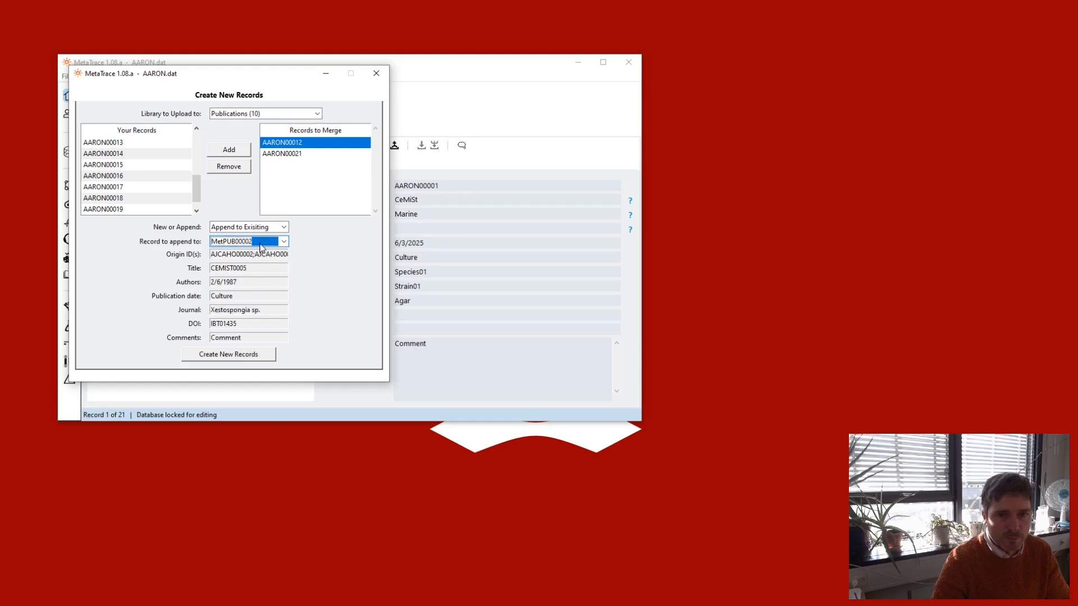
pyautogui.scroll(1, 261, 247)
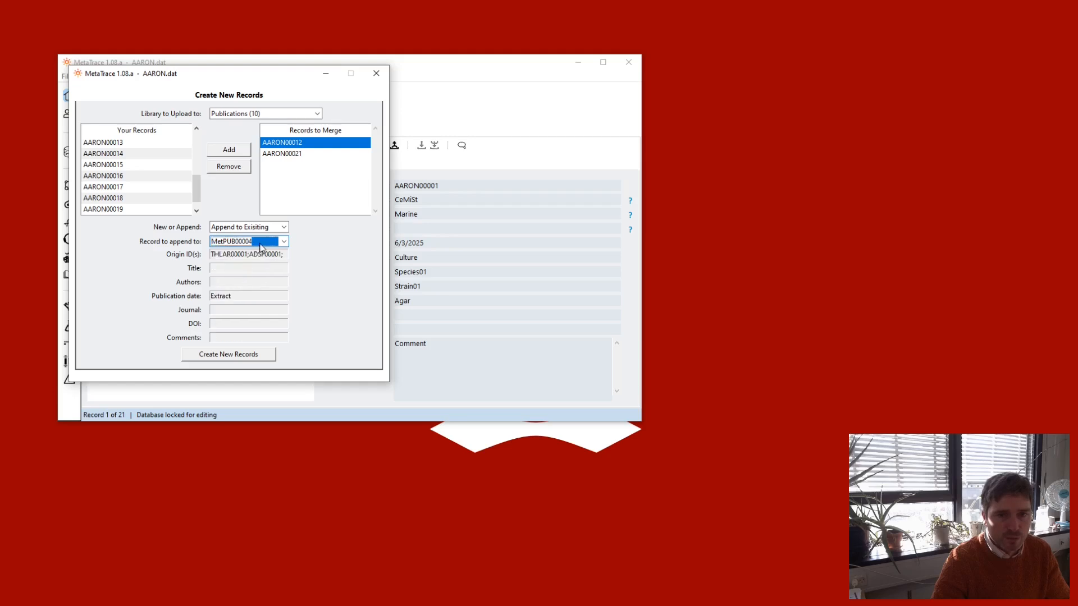
pyautogui.scroll(-1, 277, 248)
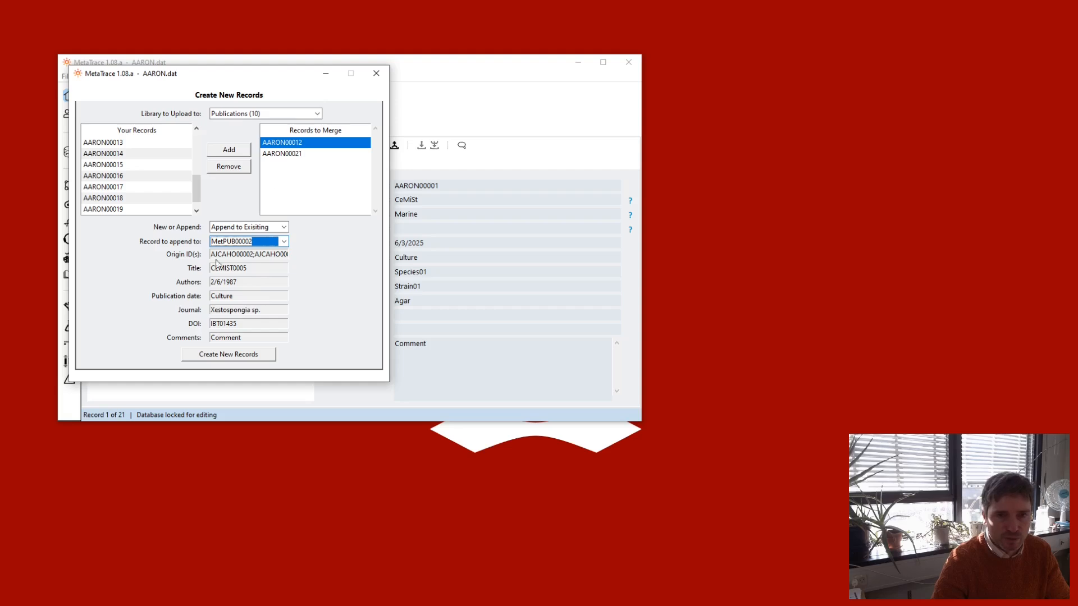
# Step: Run the merged upload into the selected publication record, entering the library password
pyautogui.click(248, 354)
pyautogui.write('*')
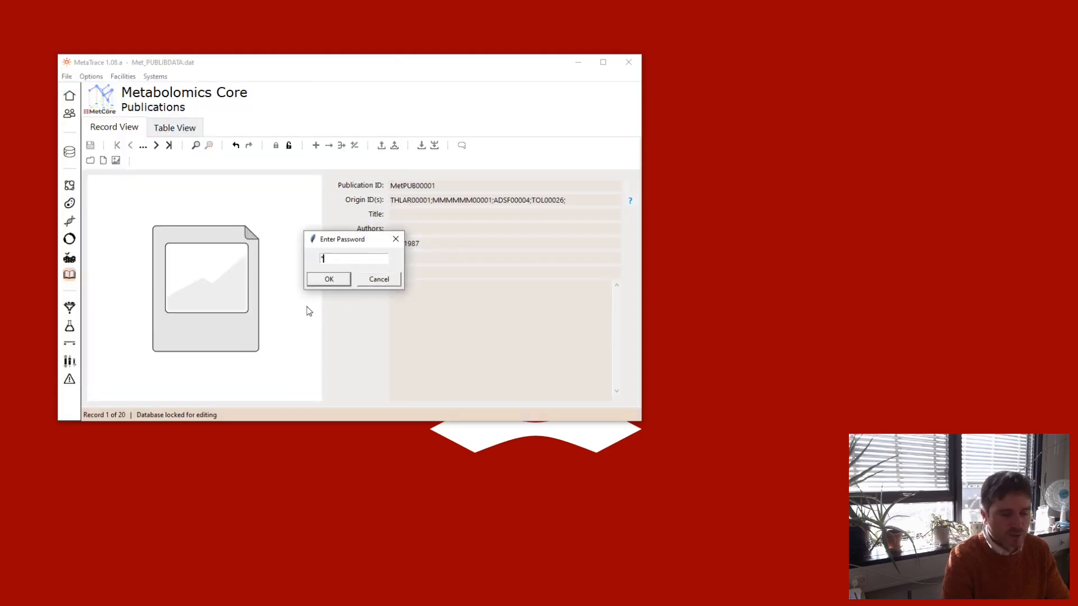
pyautogui.press('Return')
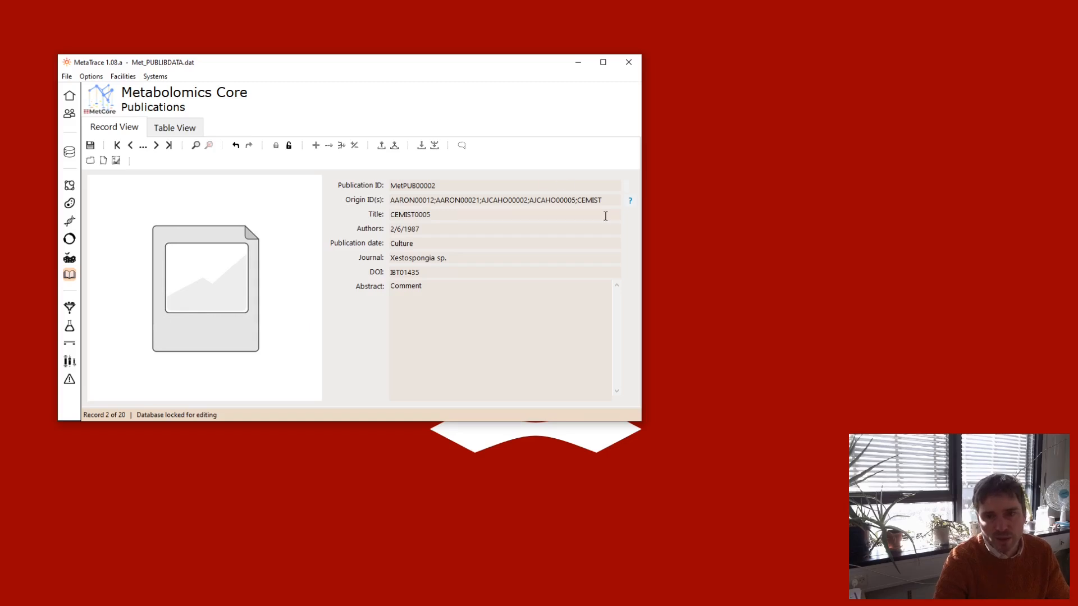
# Step: Check the appended origin IDs on the publication record, save the library and return to the personal samples
pyautogui.moveTo(481, 200); pyautogui.dragTo(362, 201)
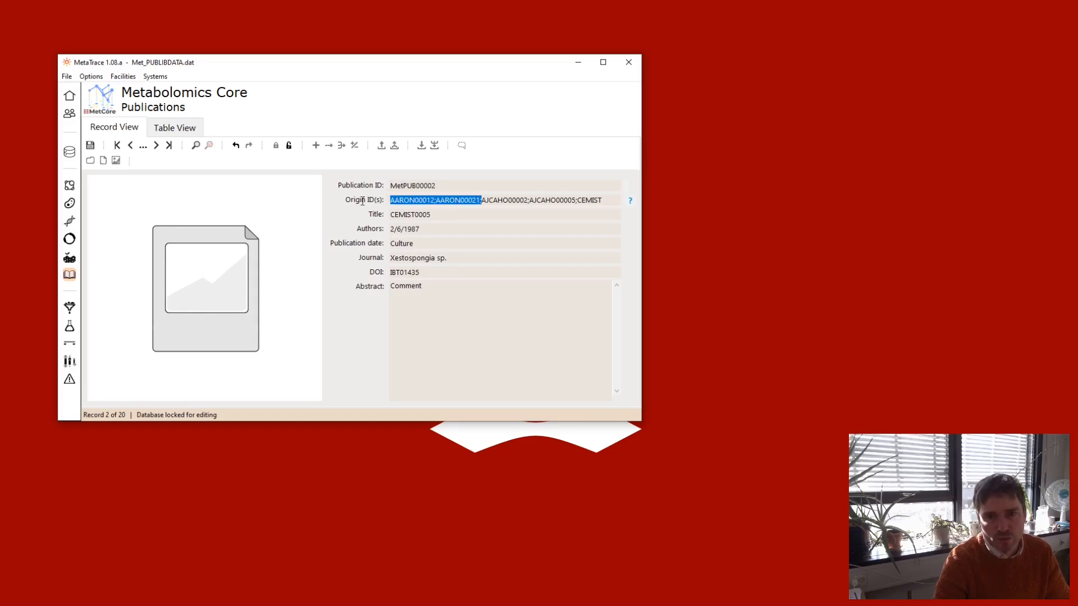
pyautogui.click(467, 231)
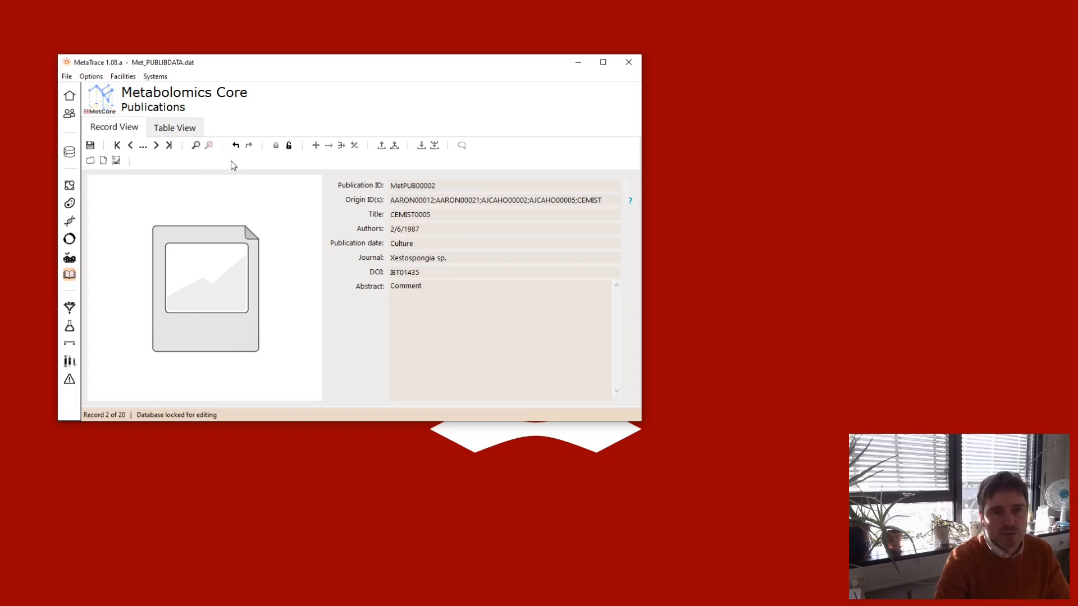
pyautogui.click(90, 146)
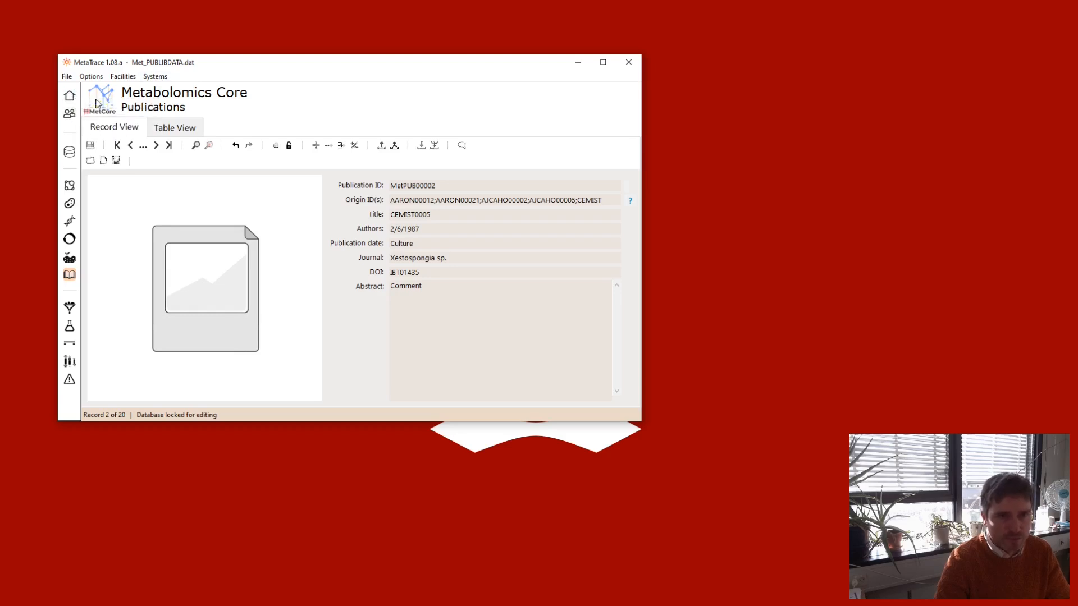
pyautogui.click(69, 96)
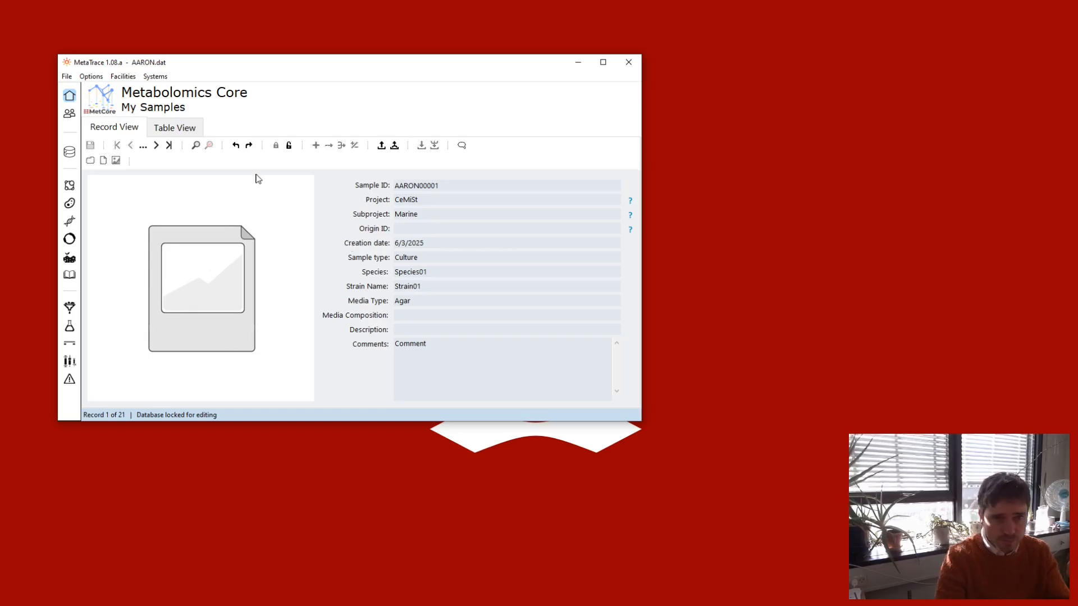
# Step: Create HPLC labels for the personal samples and look through the pages of the resulting PDF
pyautogui.click(66, 76)
pyautogui.moveTo(128, 140)
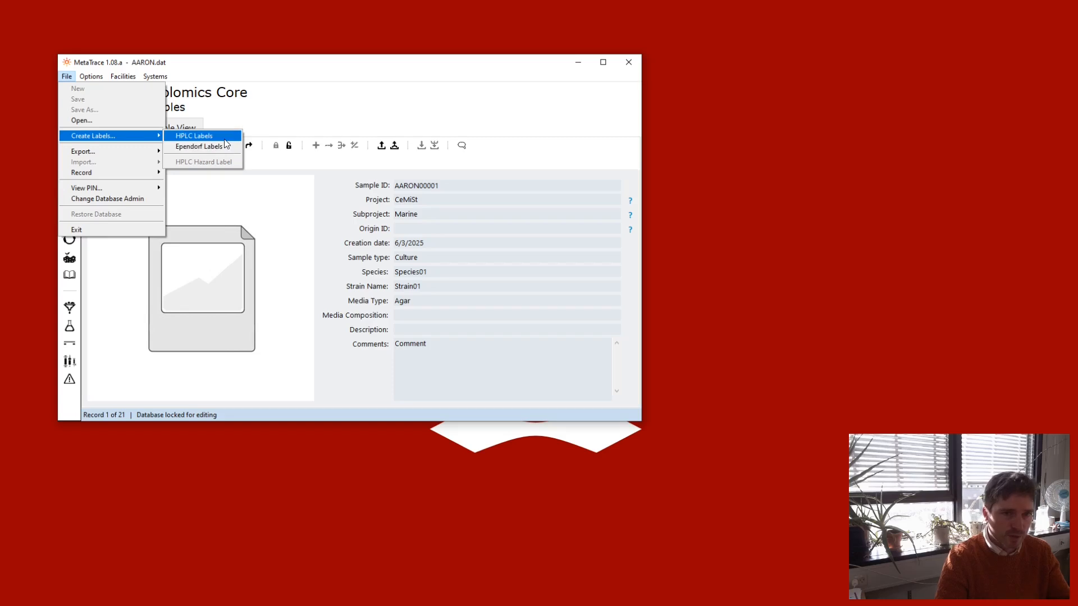
pyautogui.click(223, 138)
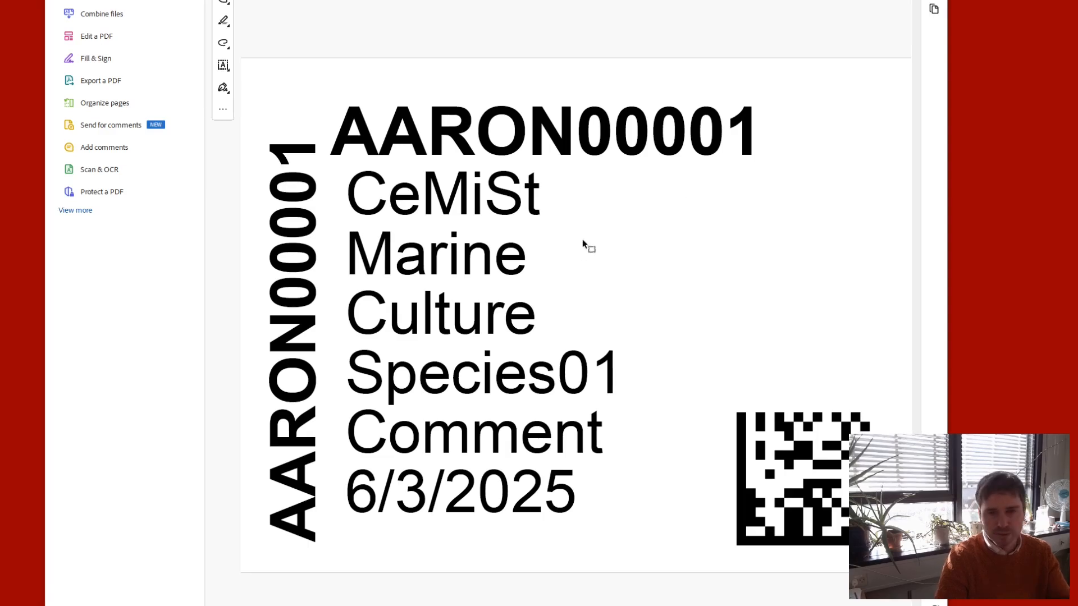
pyautogui.scroll(-13, 584, 245)
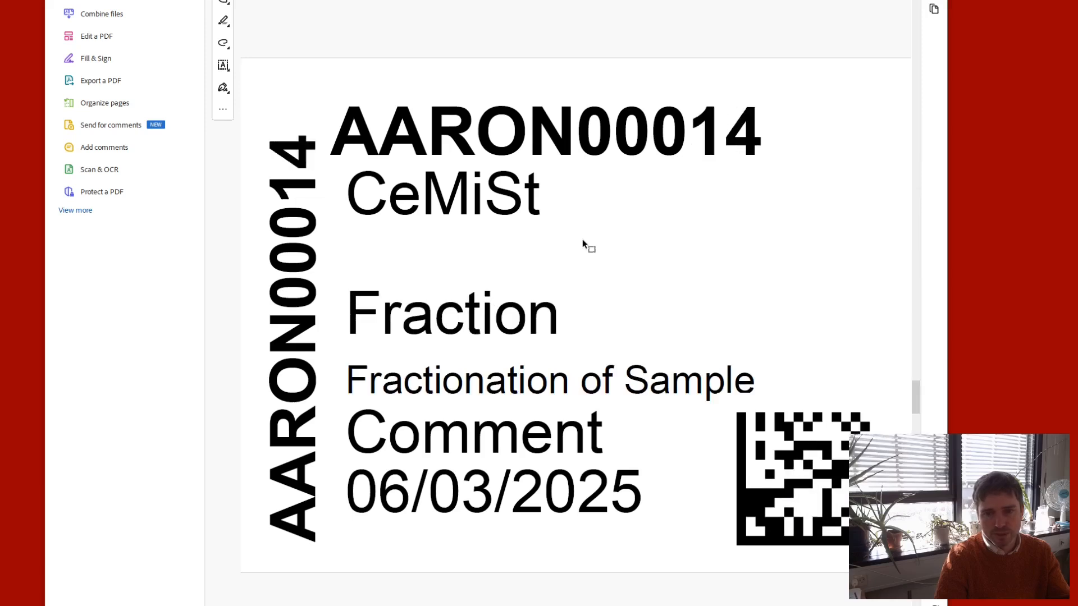
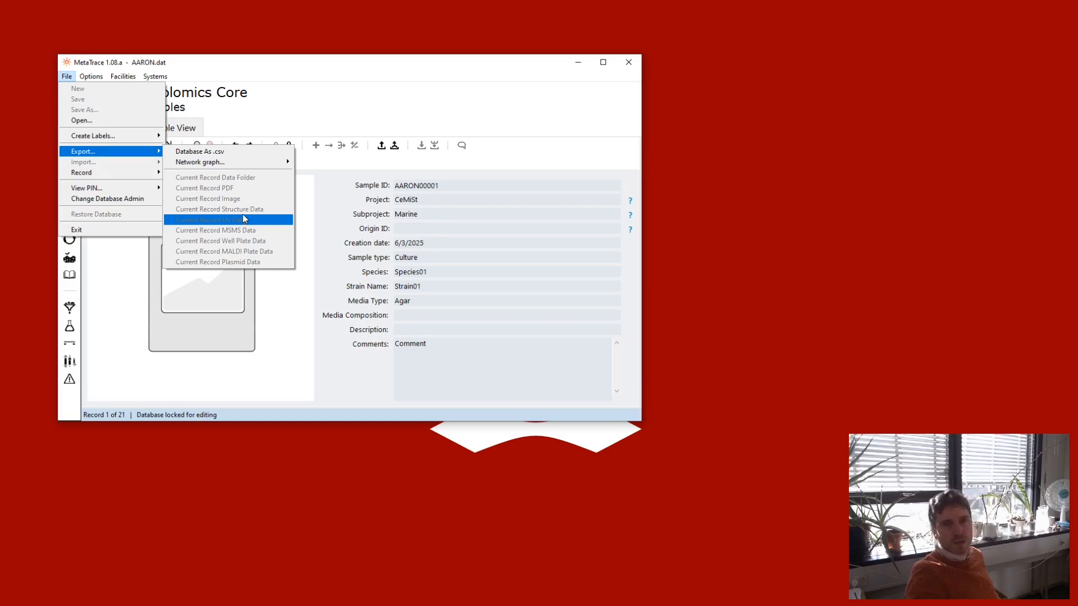
pyautogui.moveTo(255, 162)
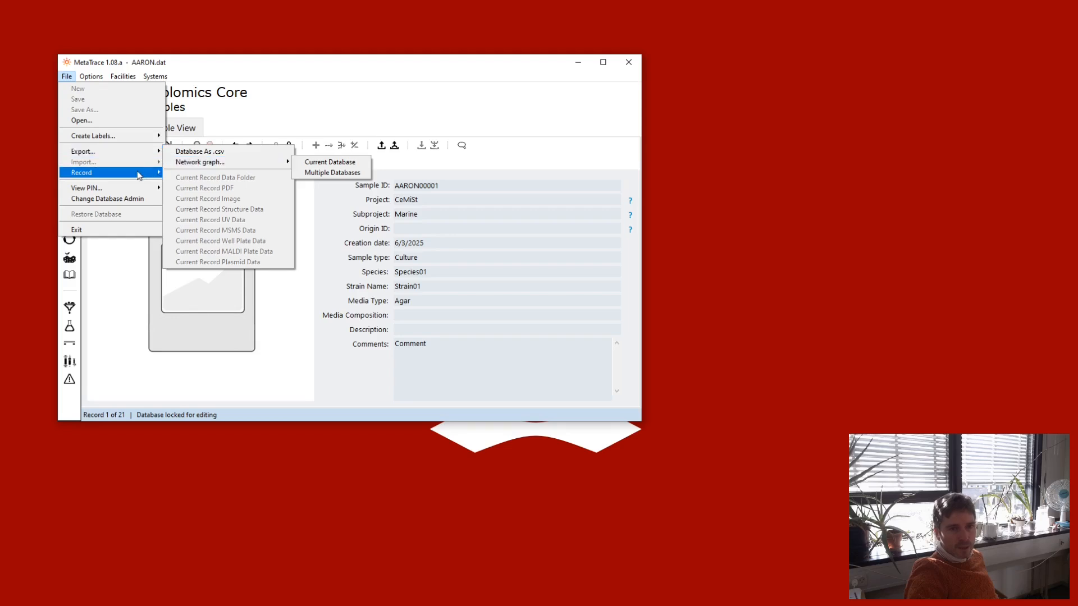
pyautogui.moveTo(139, 176)
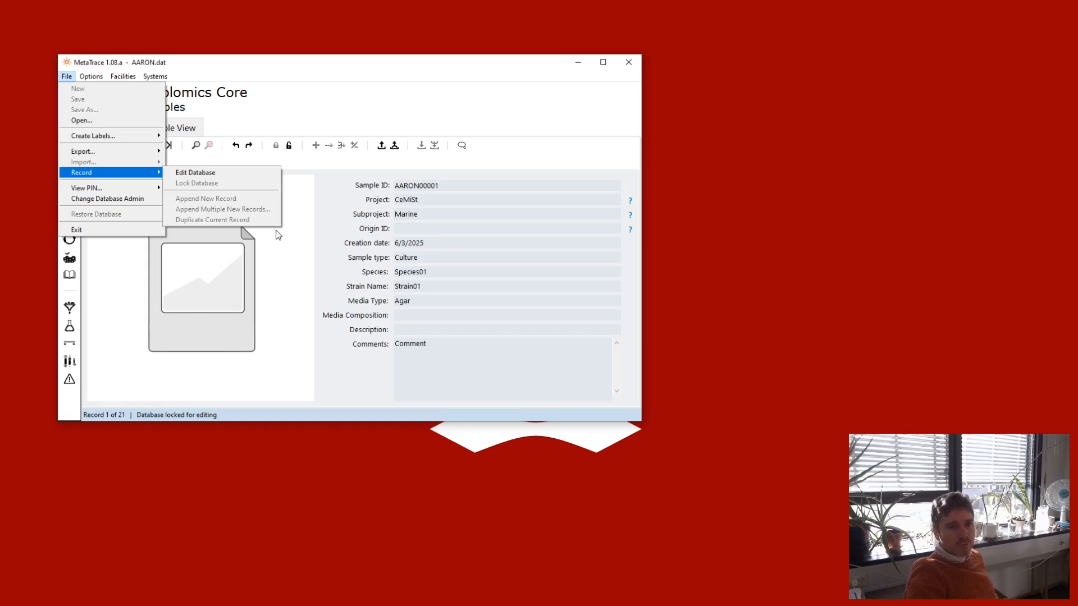
pyautogui.moveTo(117, 190)
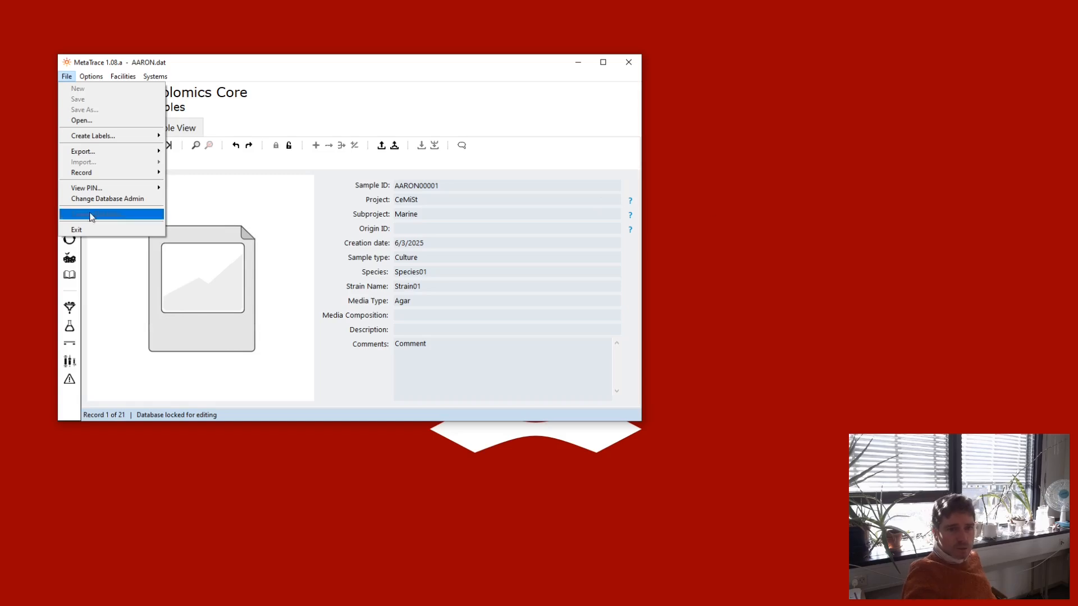
# Step: Edit the label content, replacing Record Date with Todays Date, and save the changes
pyautogui.moveTo(114, 75)
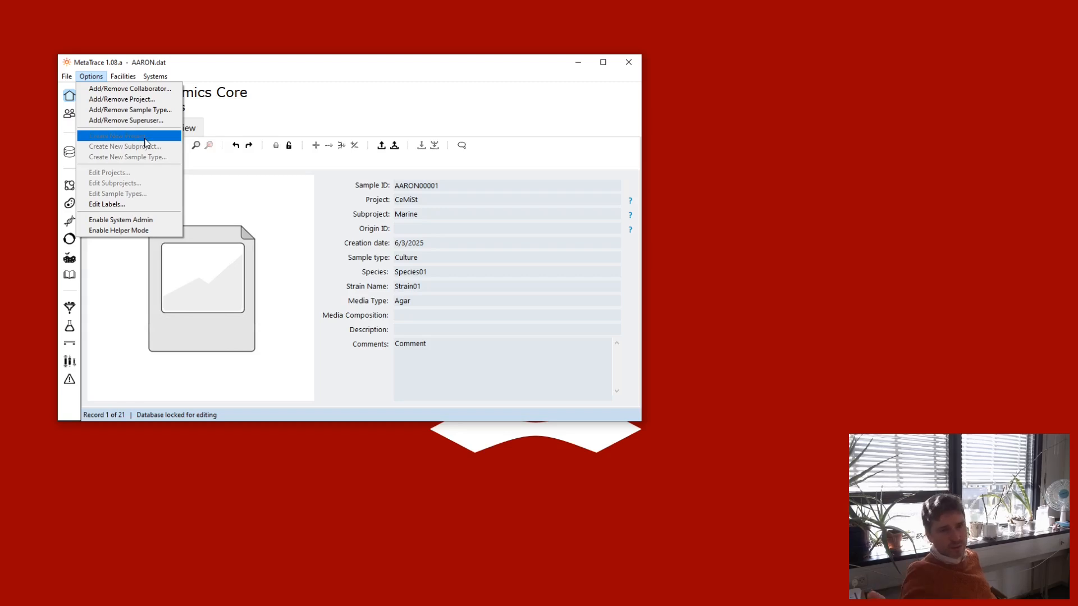
pyautogui.click(116, 206)
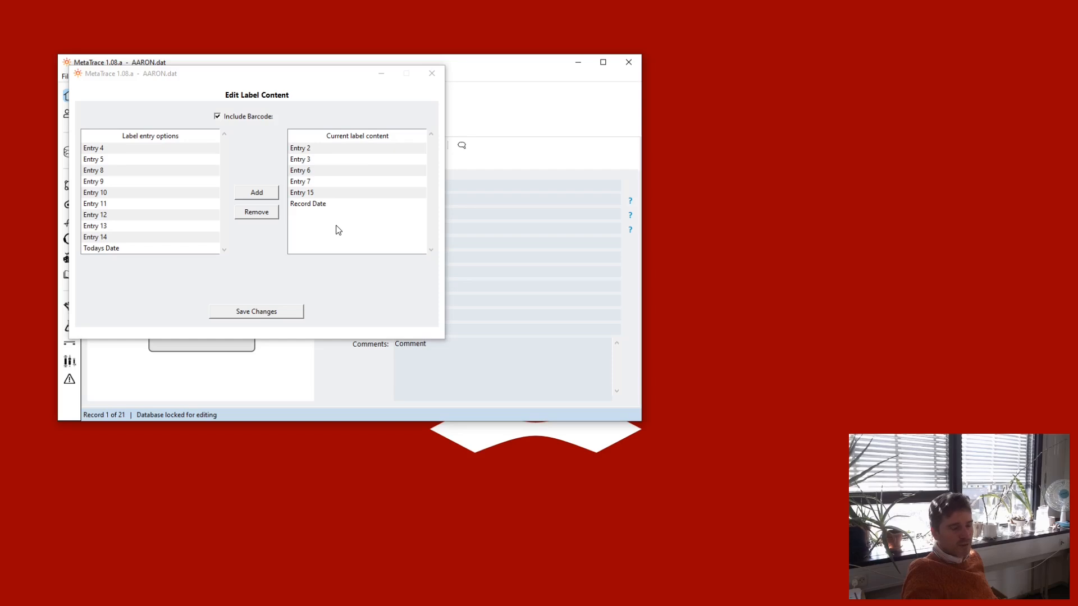
pyautogui.moveTo(314, 80); pyautogui.dragTo(200, 83)
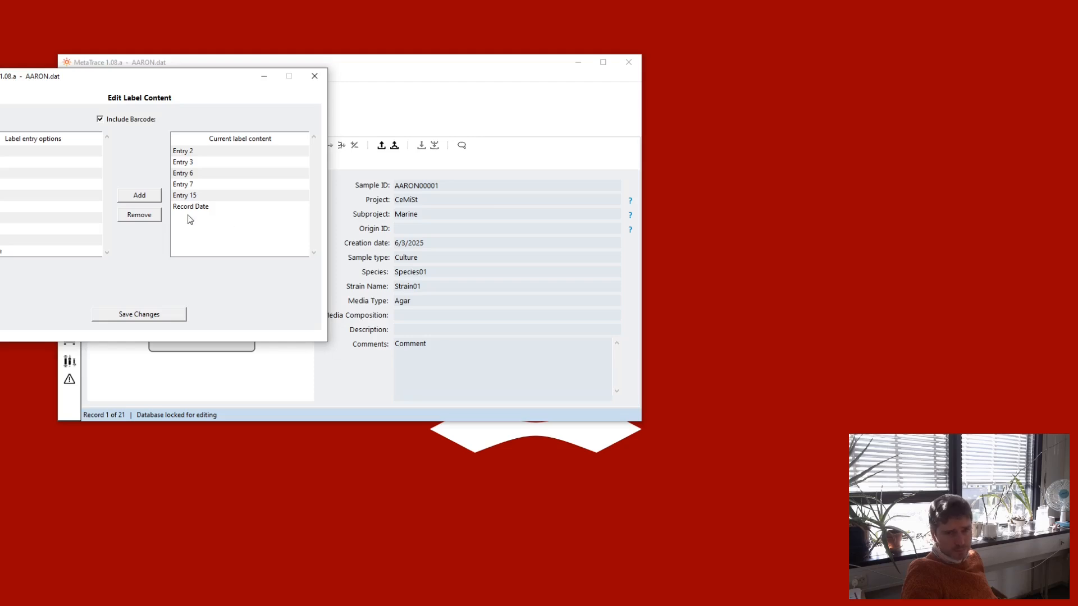
pyautogui.moveTo(116, 75); pyautogui.dragTo(801, 152)
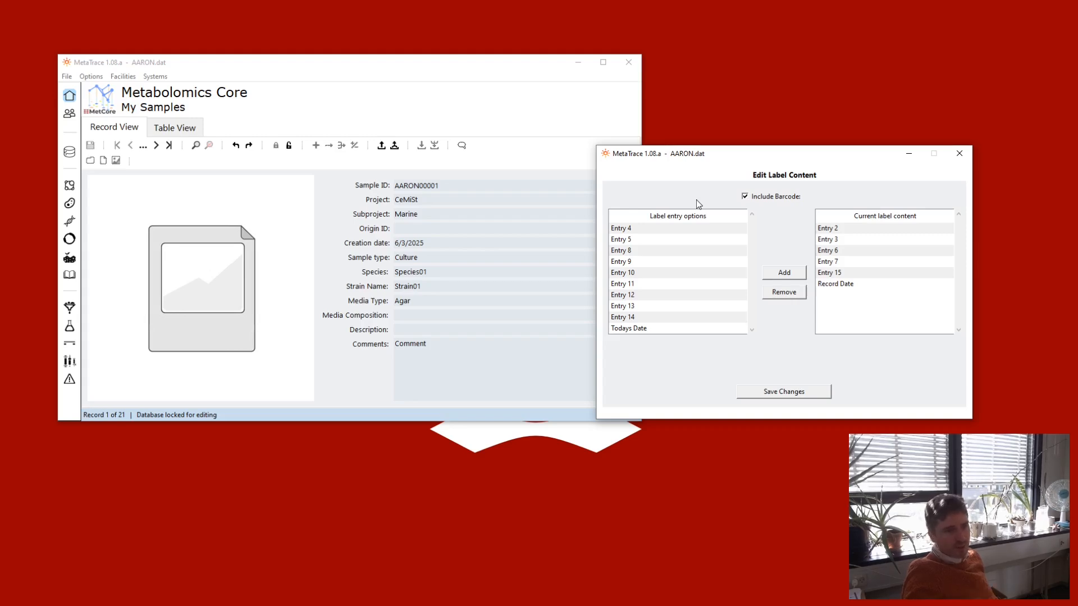
pyautogui.click(838, 283)
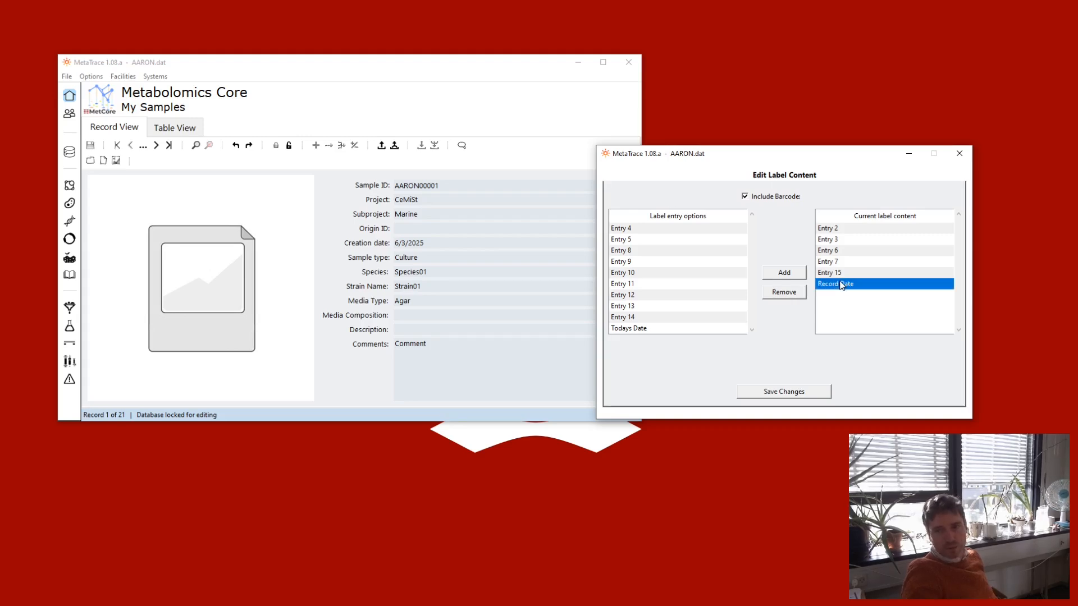
pyautogui.click(784, 292)
pyautogui.click(698, 330)
pyautogui.click(784, 273)
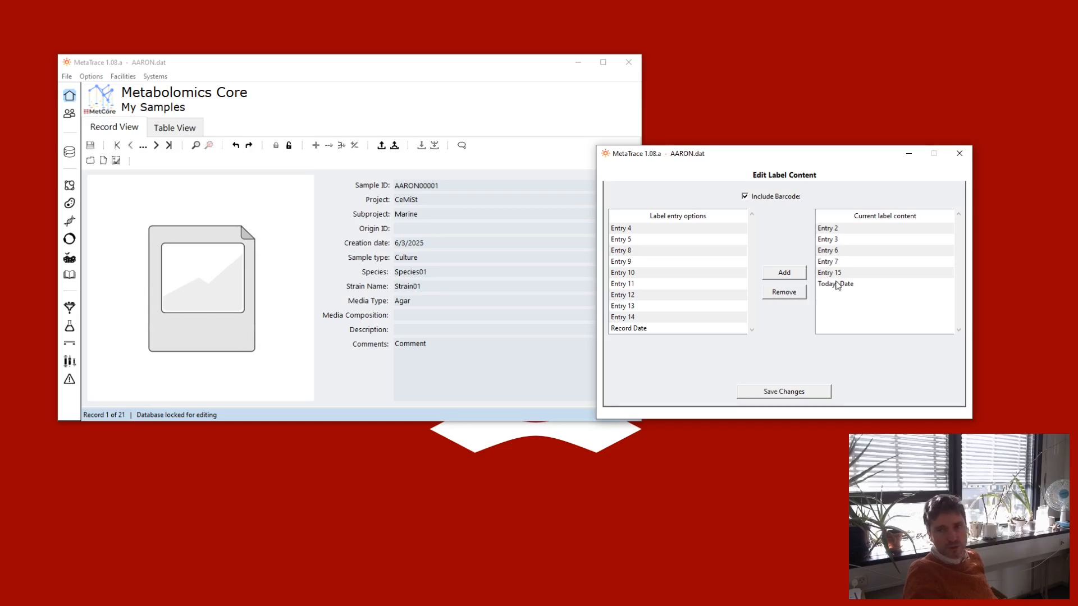
pyautogui.click(800, 397)
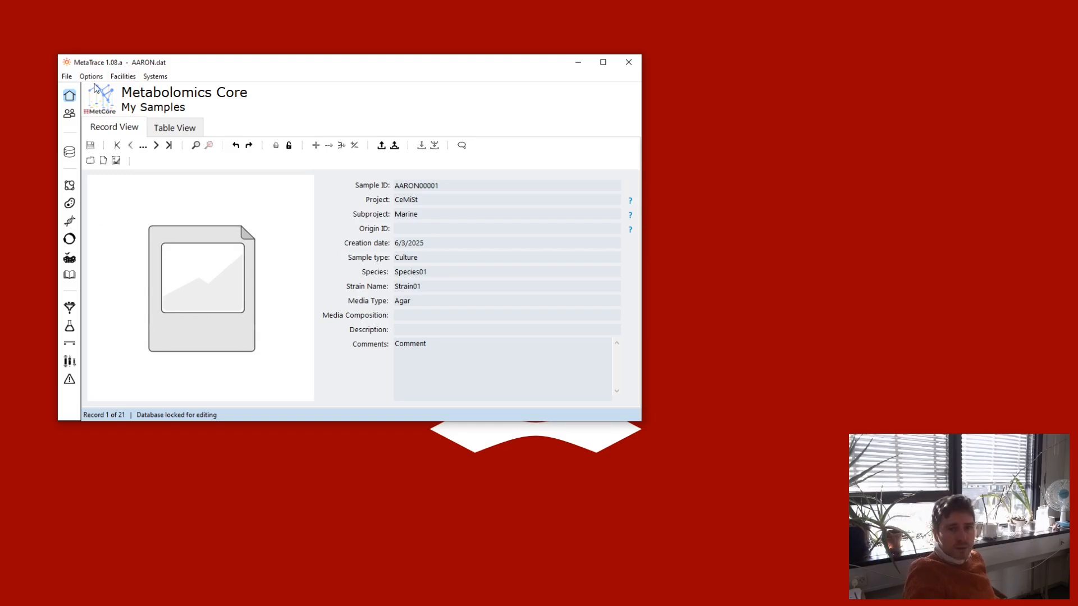
pyautogui.click(123, 77)
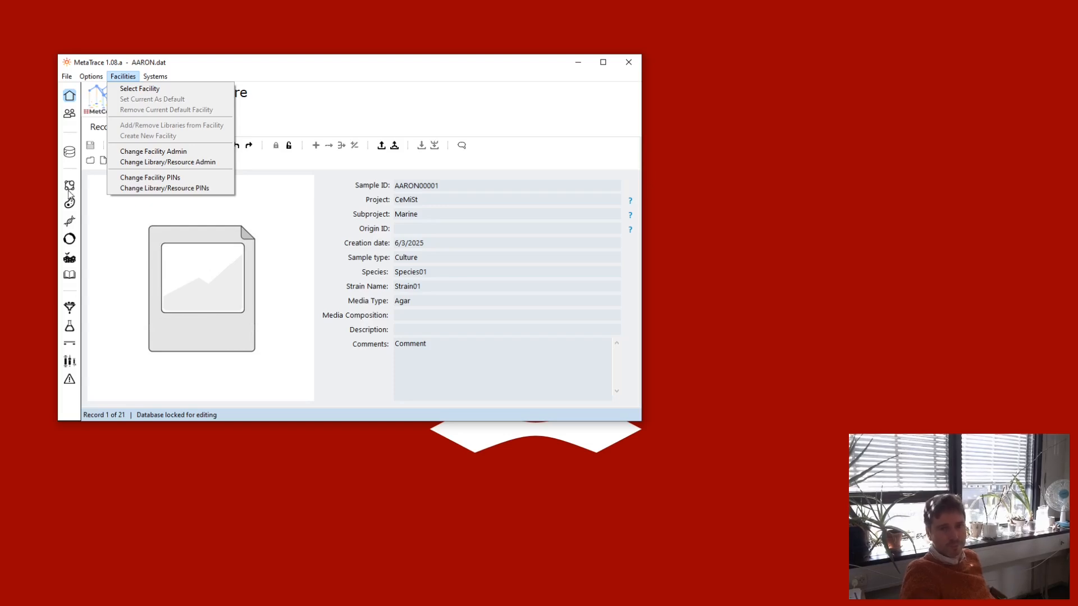
pyautogui.moveTo(156, 77)
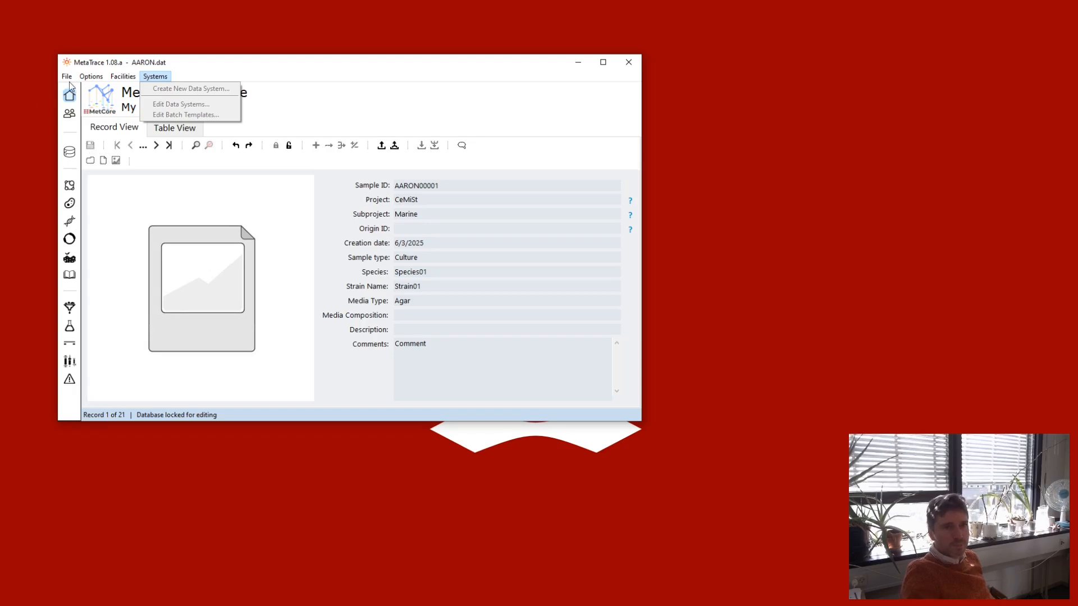
pyautogui.click(145, 79)
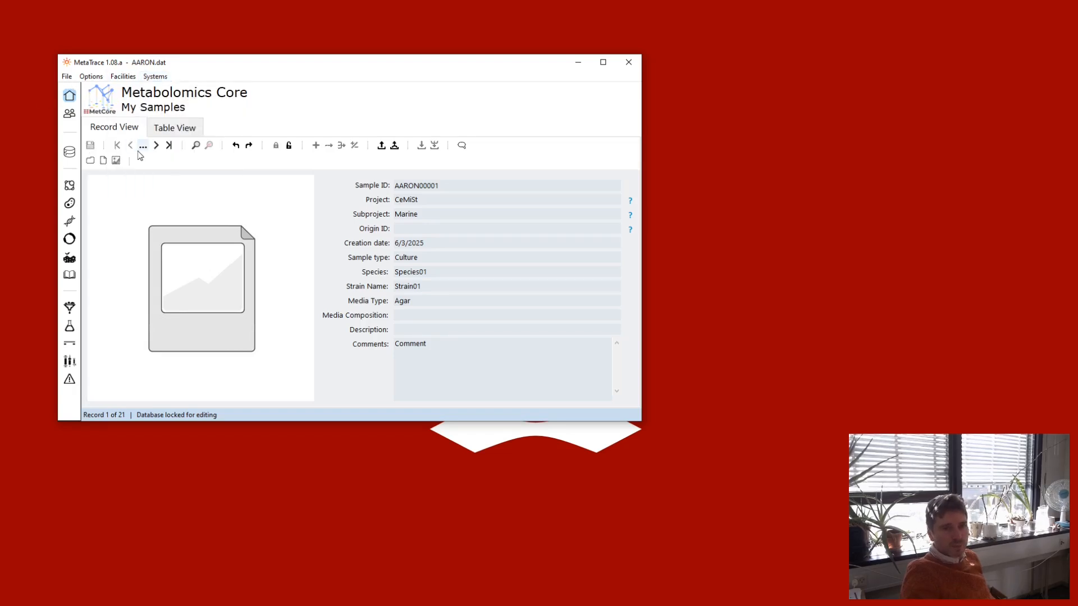